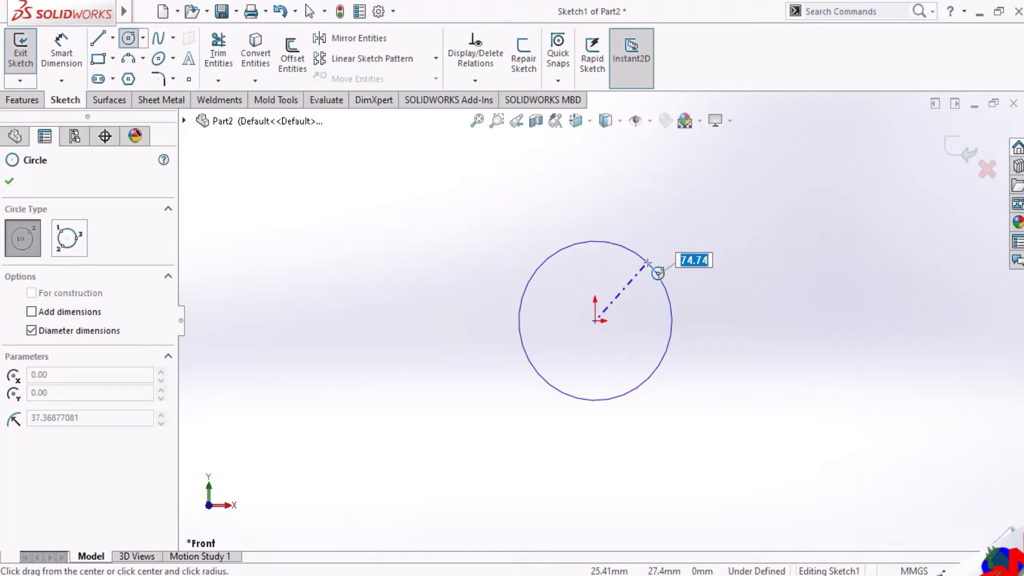
Sketch a 70 mm diameter circle centred on the origin.
click(646, 269)
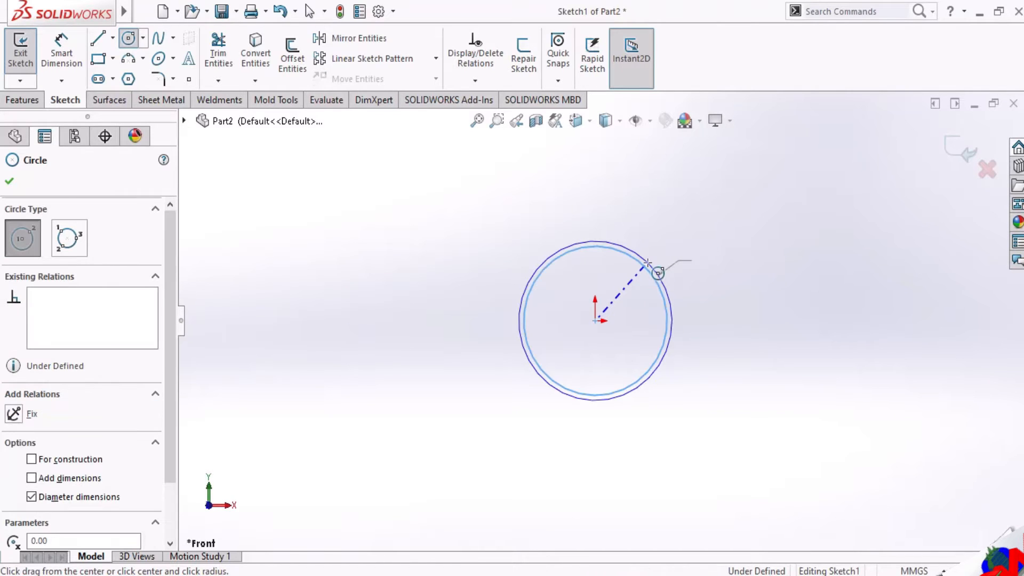
click(9, 184)
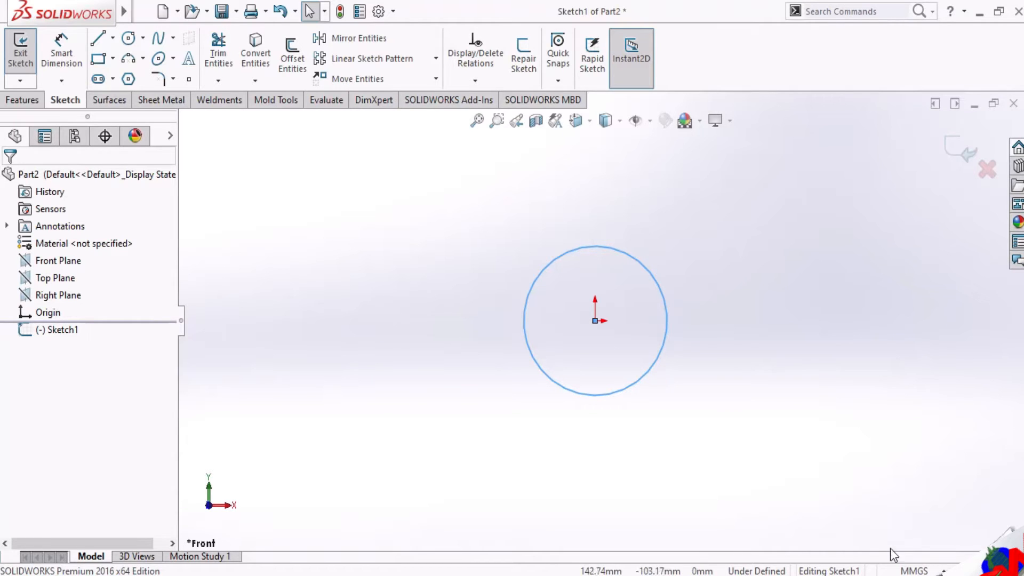
click(874, 575)
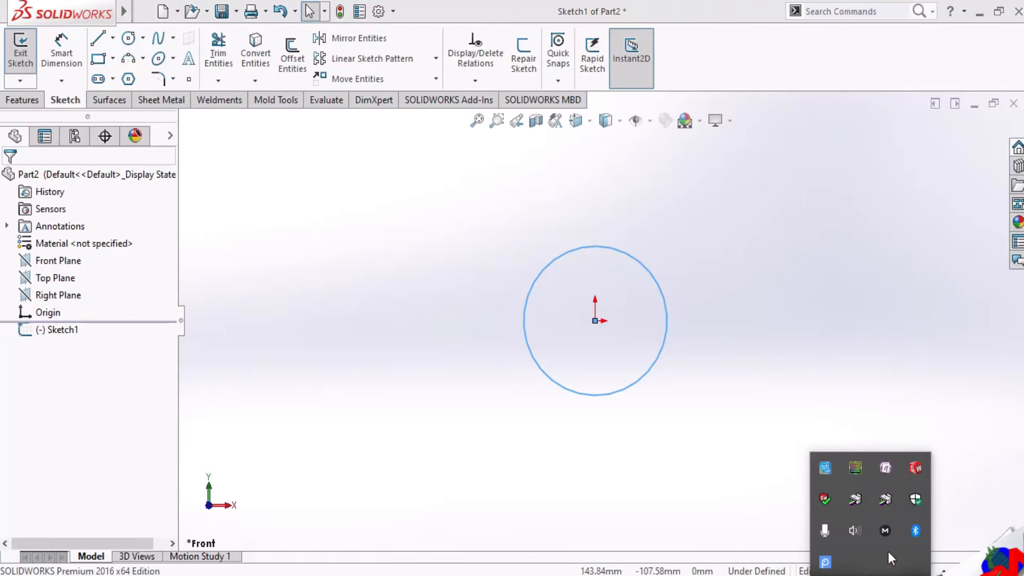
click(827, 562)
right_click(828, 563)
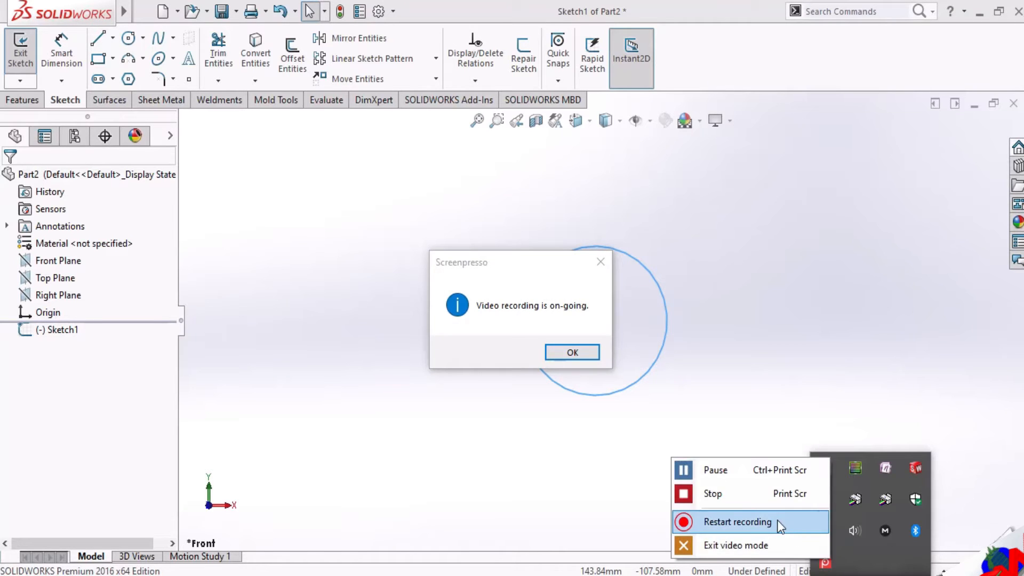
click(761, 470)
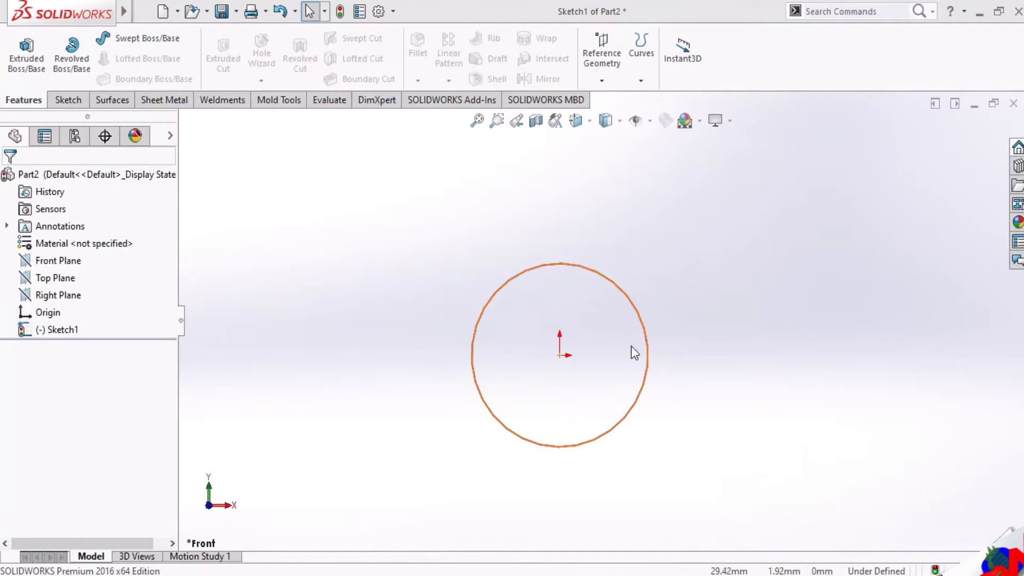
Dimension the circle's diameter and set it to 63 mm.
scroll(632, 346, down, 2)
scroll(601, 308, up, 3)
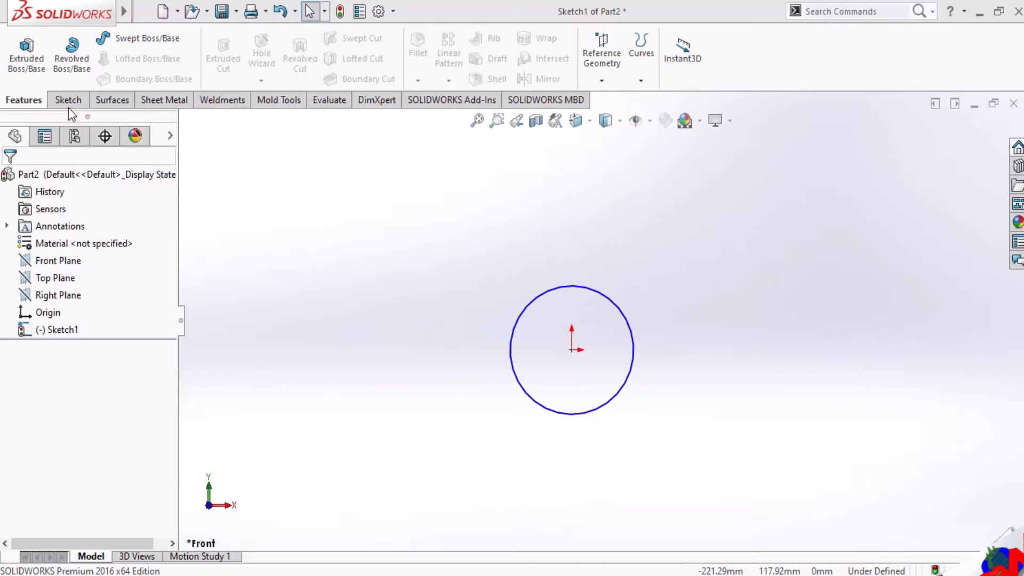
click(68, 101)
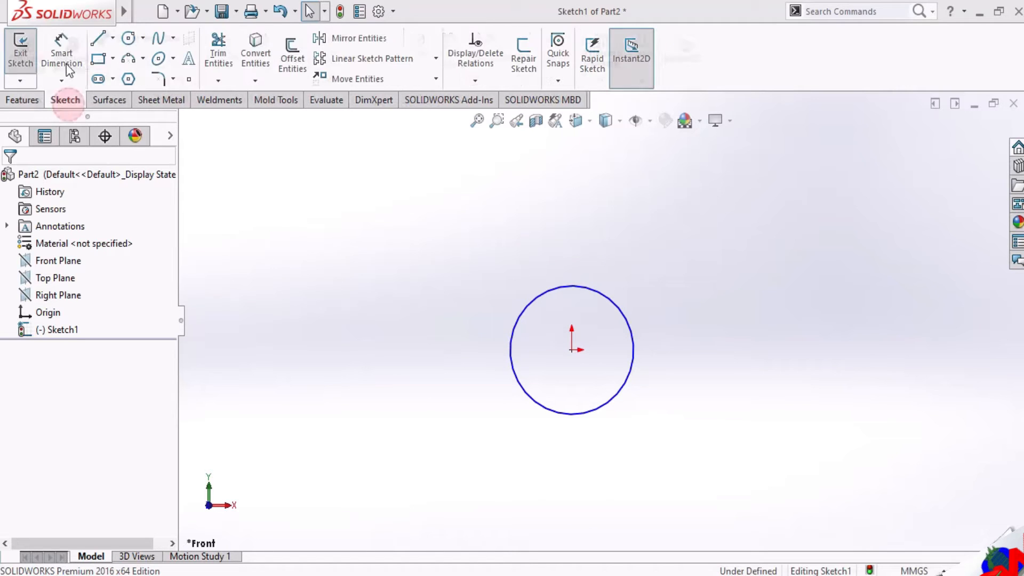
click(60, 49)
scroll(627, 354, down, 2)
click(633, 326)
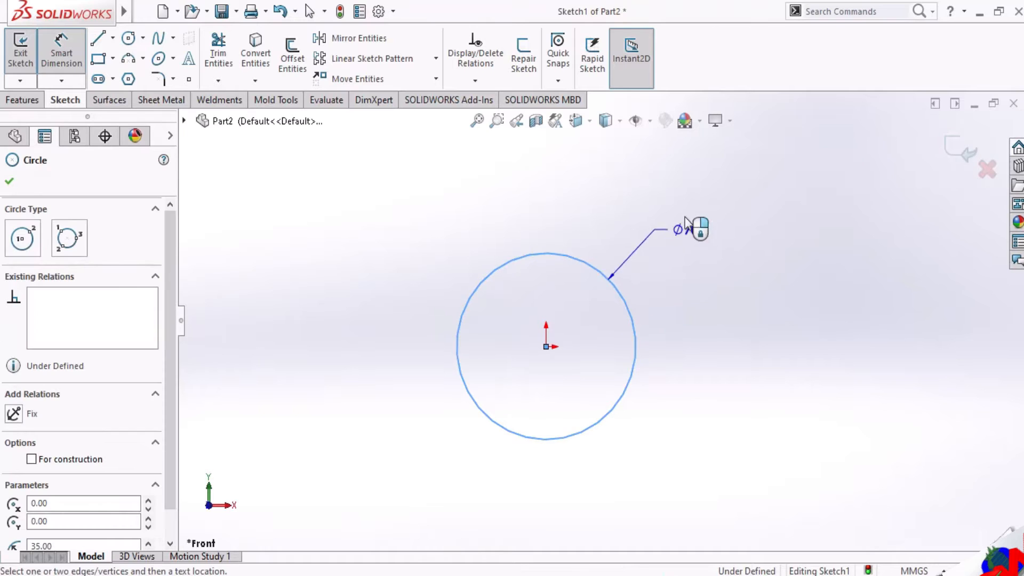
click(729, 228)
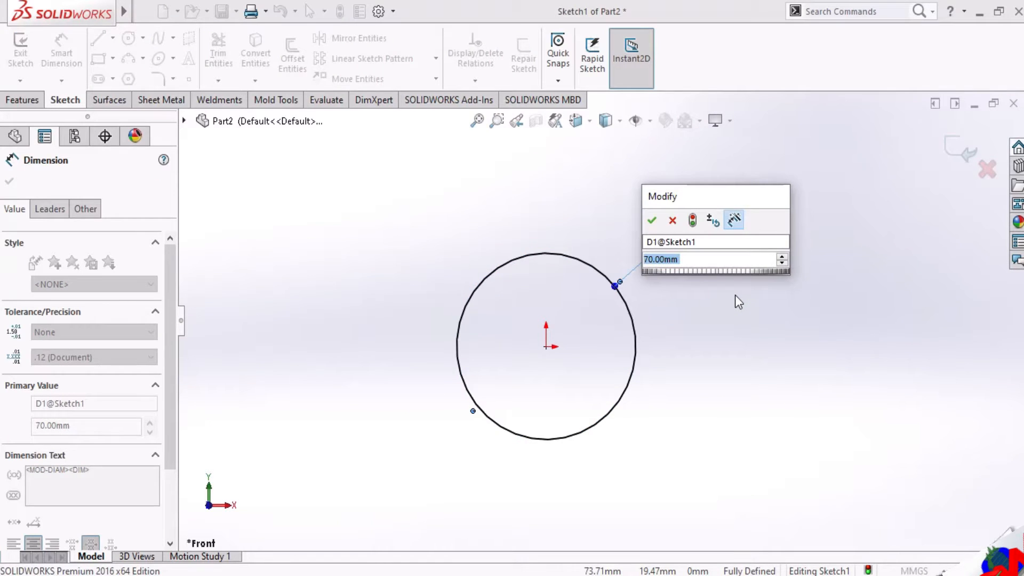
text(63)
key(Return)
click(9, 181)
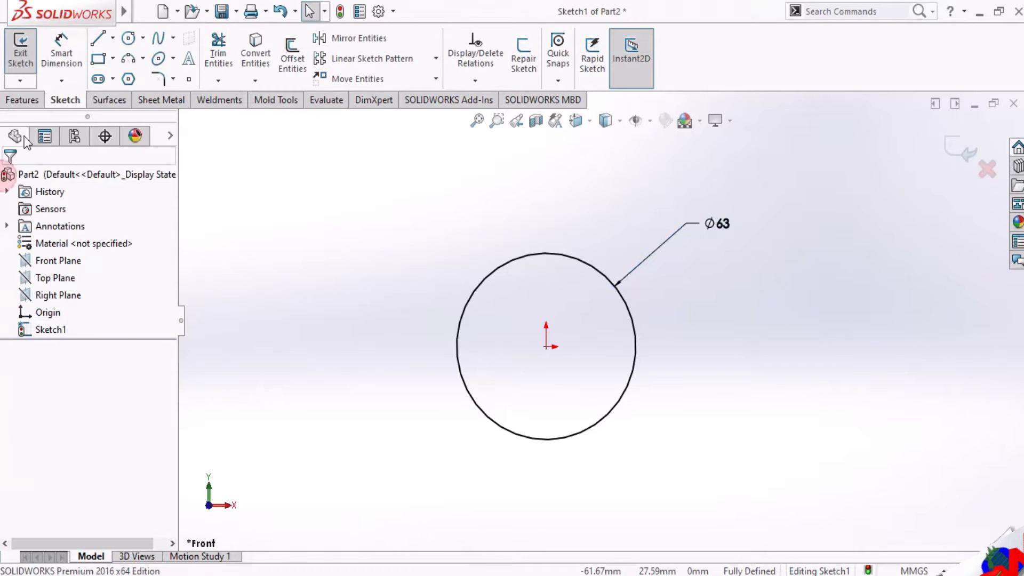
Extrude the circle as a blind boss 80 mm long.
click(22, 100)
click(26, 56)
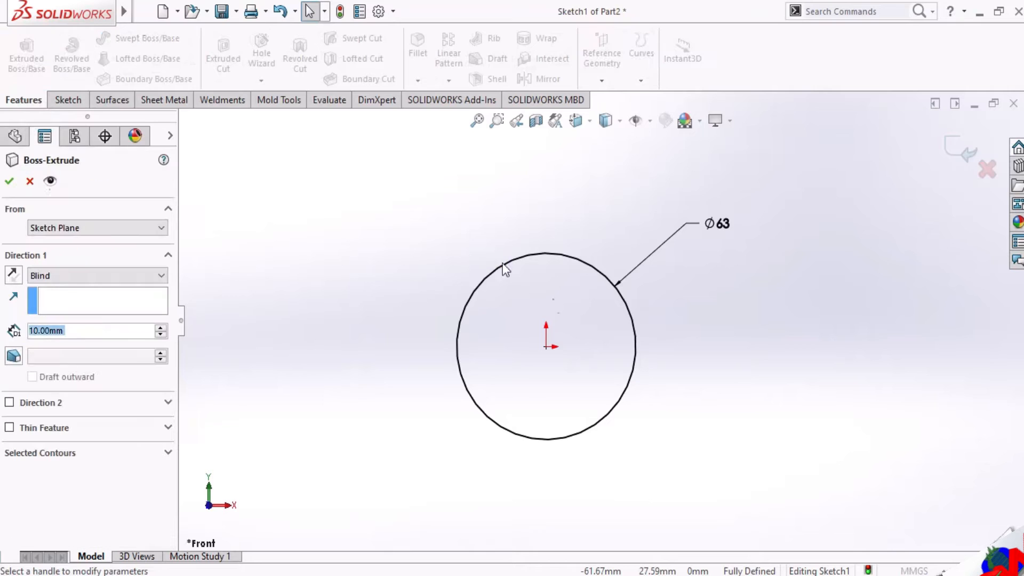
click(160, 329)
click(160, 329)
click(160, 329)
click(160, 329)
click(160, 329)
click(160, 329)
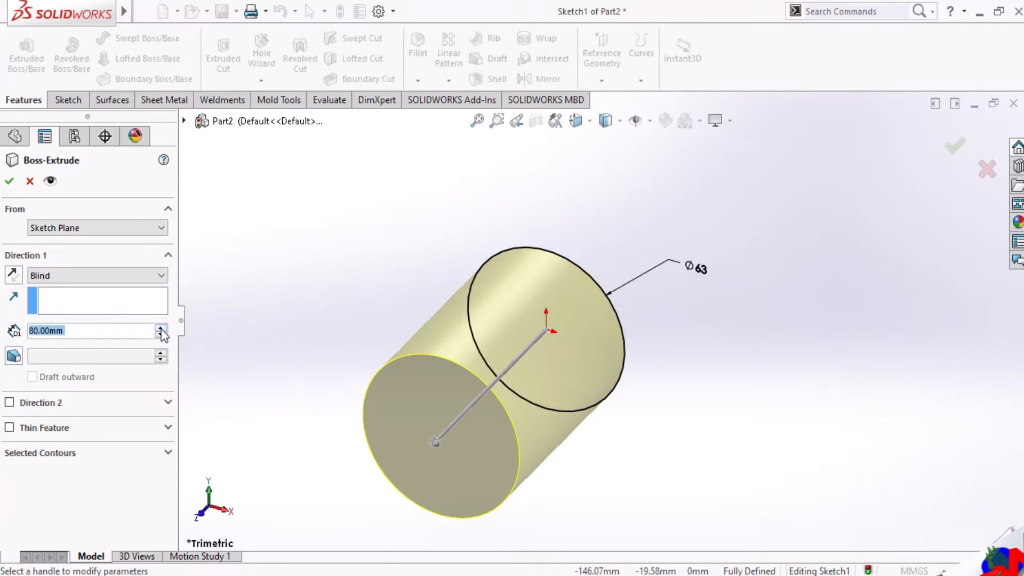
click(9, 180)
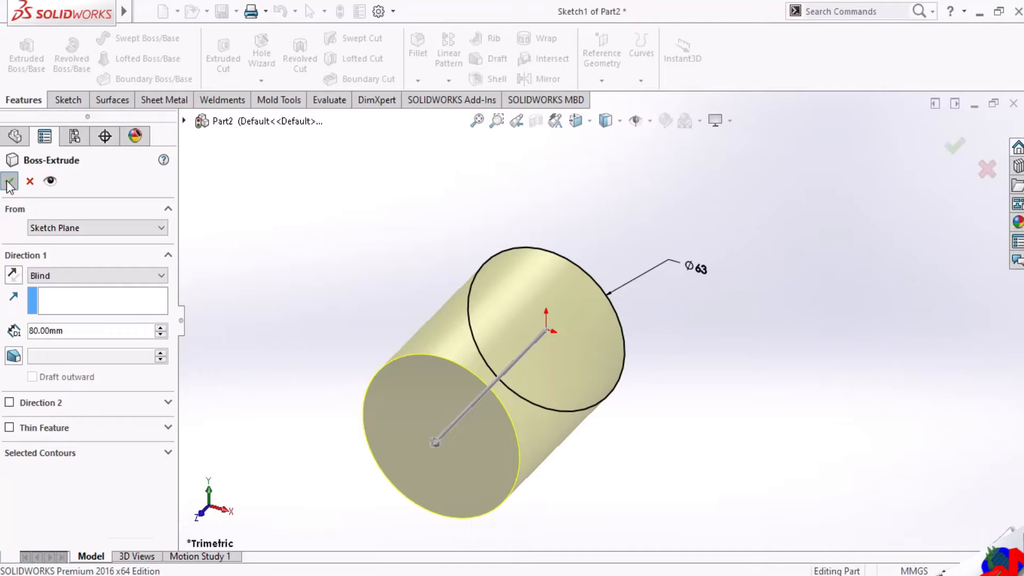
click(8, 182)
Switch to the front view and start a new sketch on the cylinder's front end face.
scroll(508, 388, up, 3)
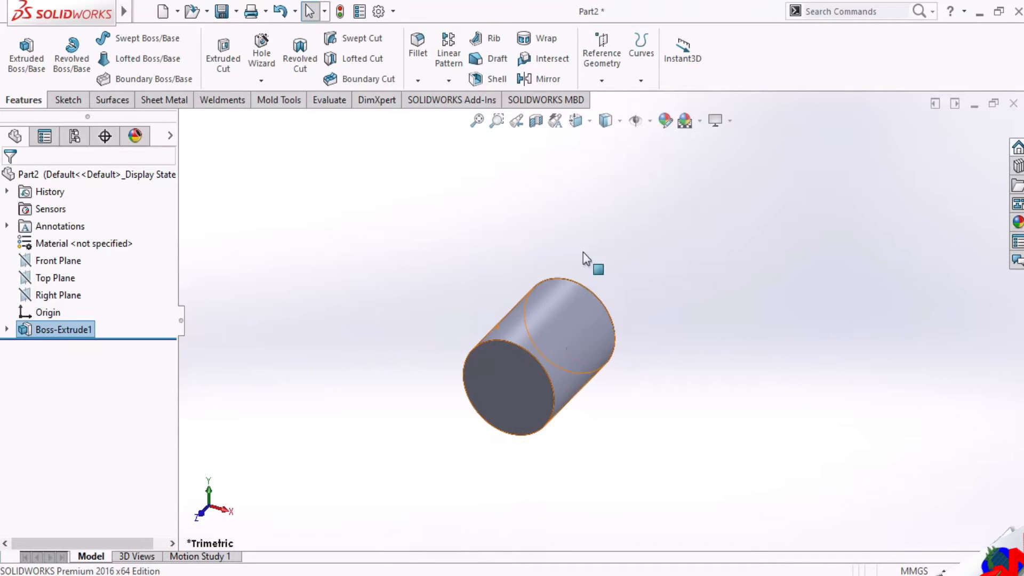
click(593, 121)
click(574, 345)
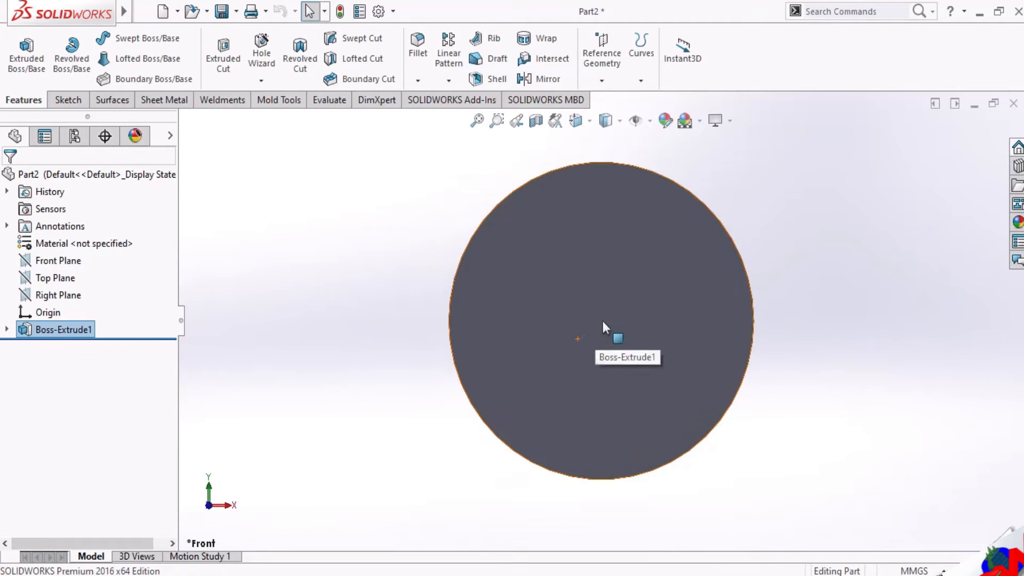
click(648, 295)
click(711, 246)
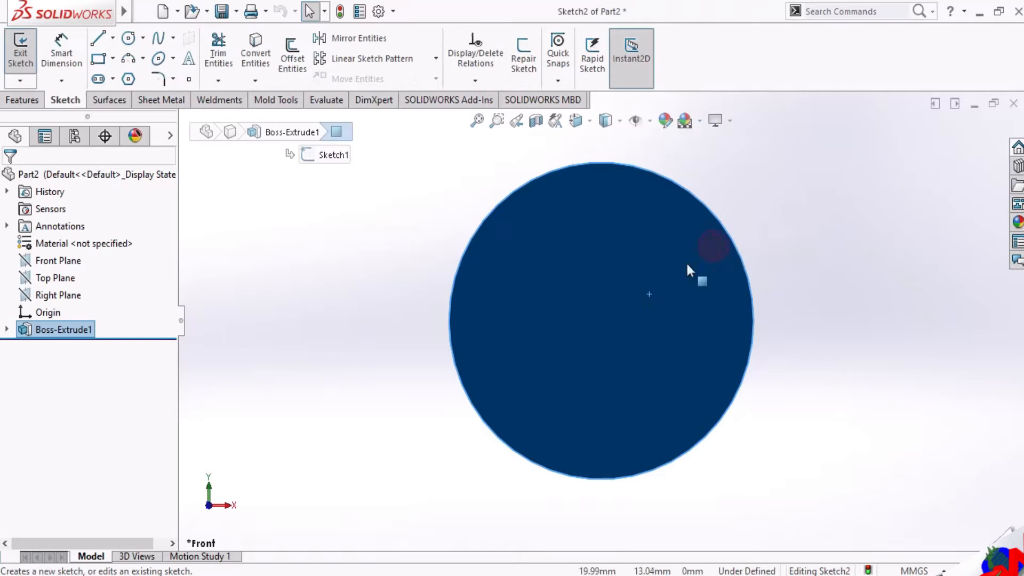
scroll(666, 273, up, 3)
scroll(665, 274, down, 3)
click(708, 300)
click(635, 300)
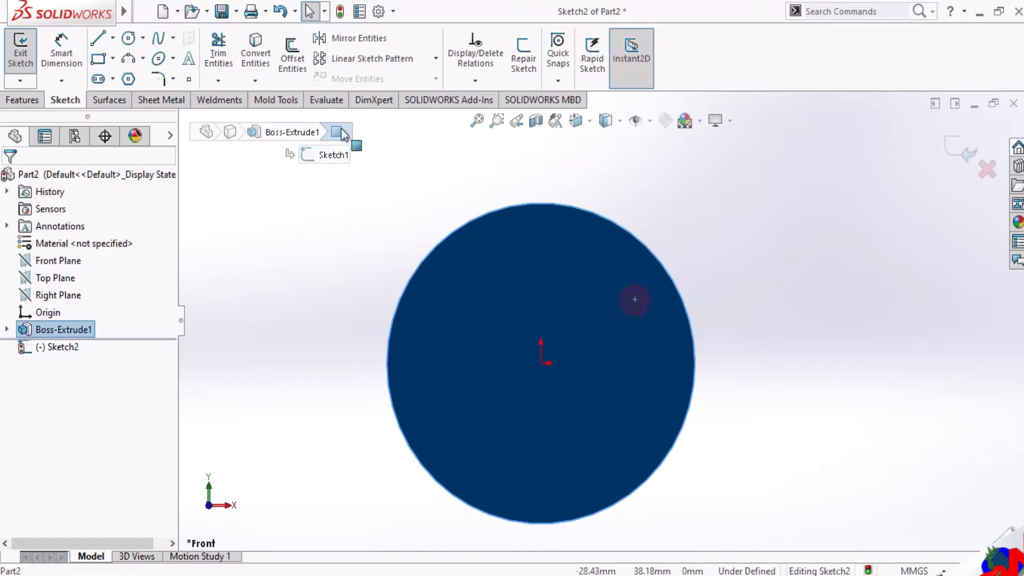
Sketch a 60 mm diameter circle centred on the origin of the cylinder's end face.
click(128, 38)
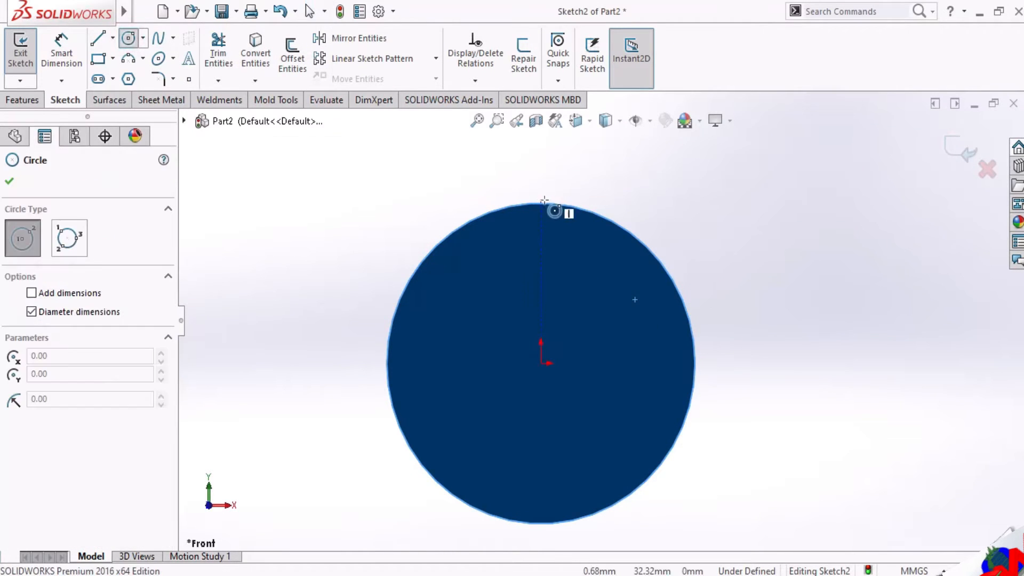
click(541, 364)
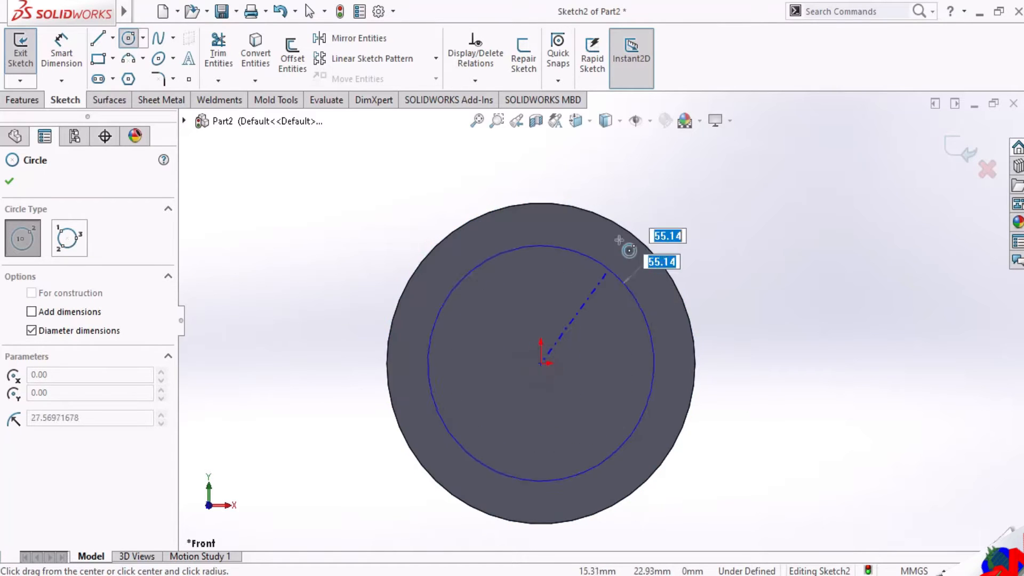
click(622, 235)
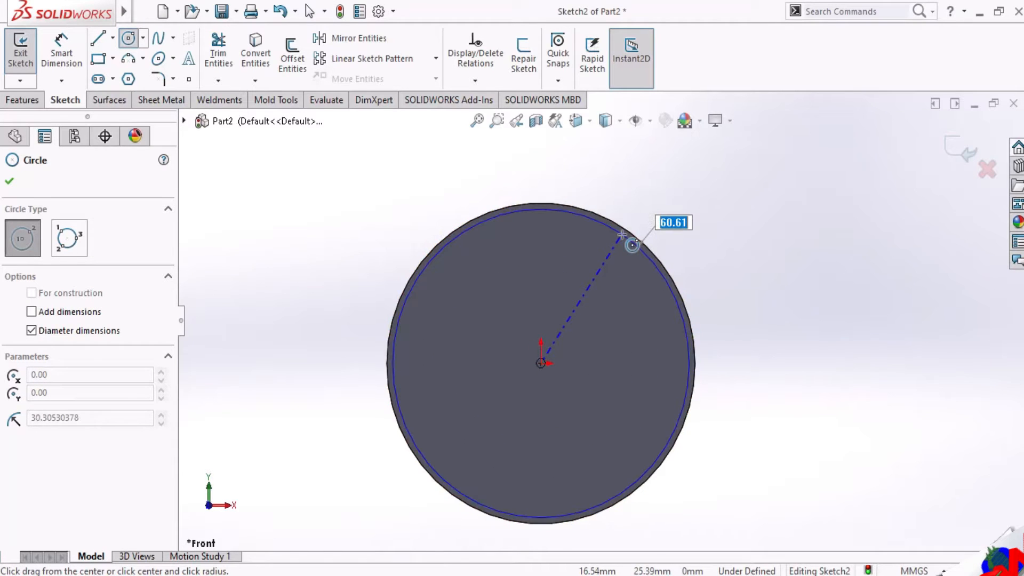
text(60)
key(Return)
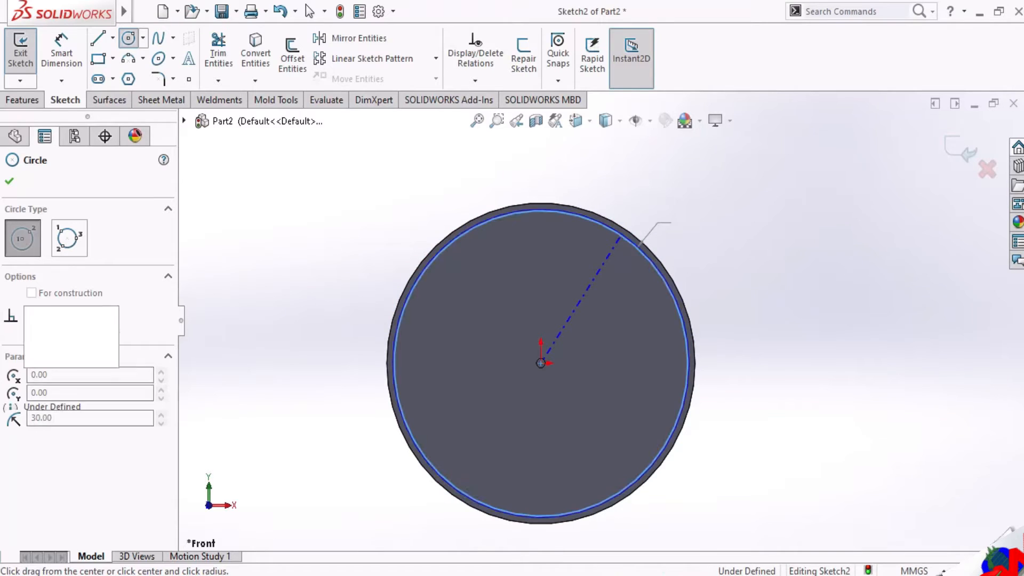
Sketch a concentric 61 mm diameter circle on the end face and delete the 60 mm circle.
click(541, 363)
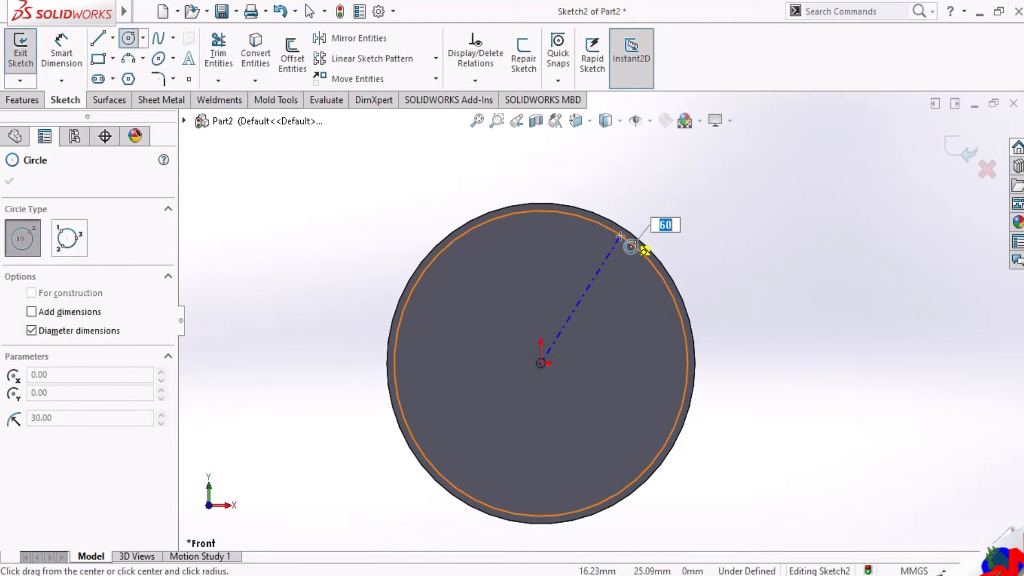
scroll(632, 249, down, 4)
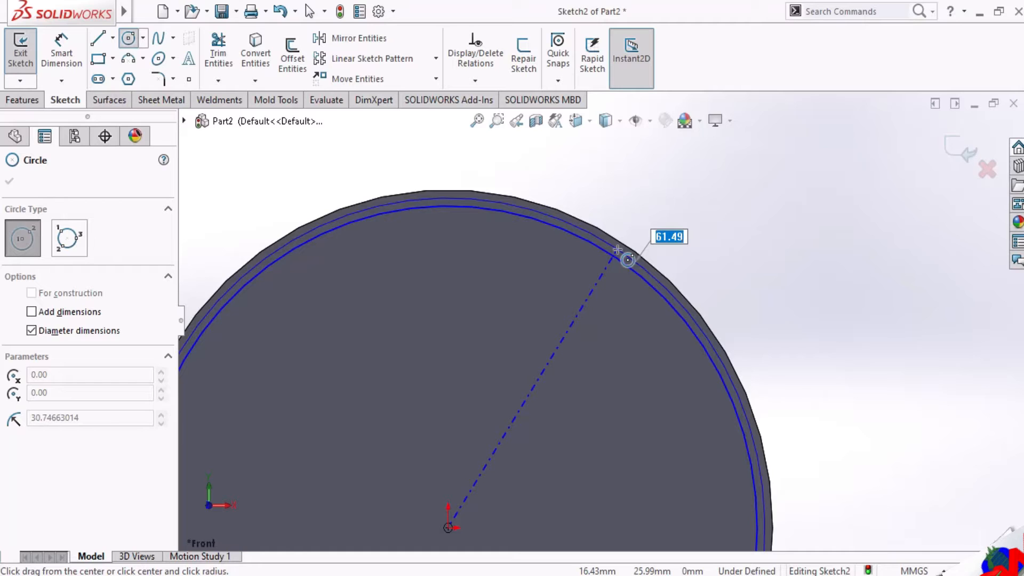
key(Return)
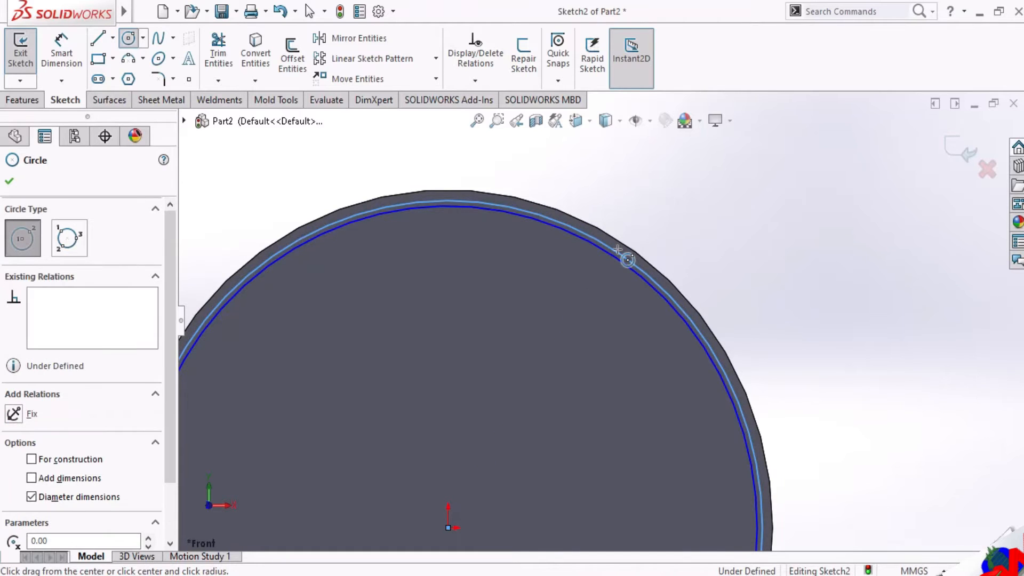
key(Escape)
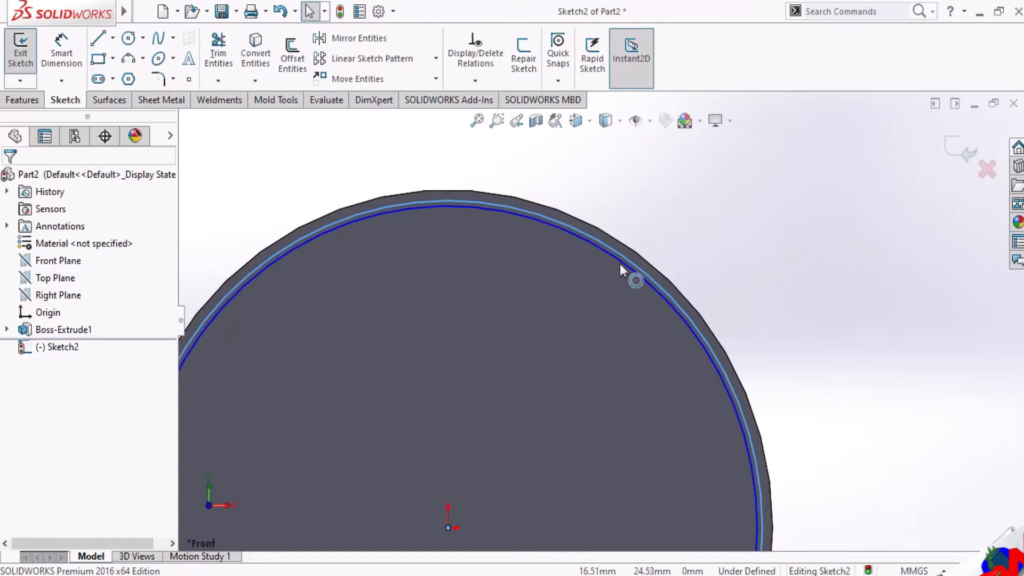
click(620, 264)
key(Escape)
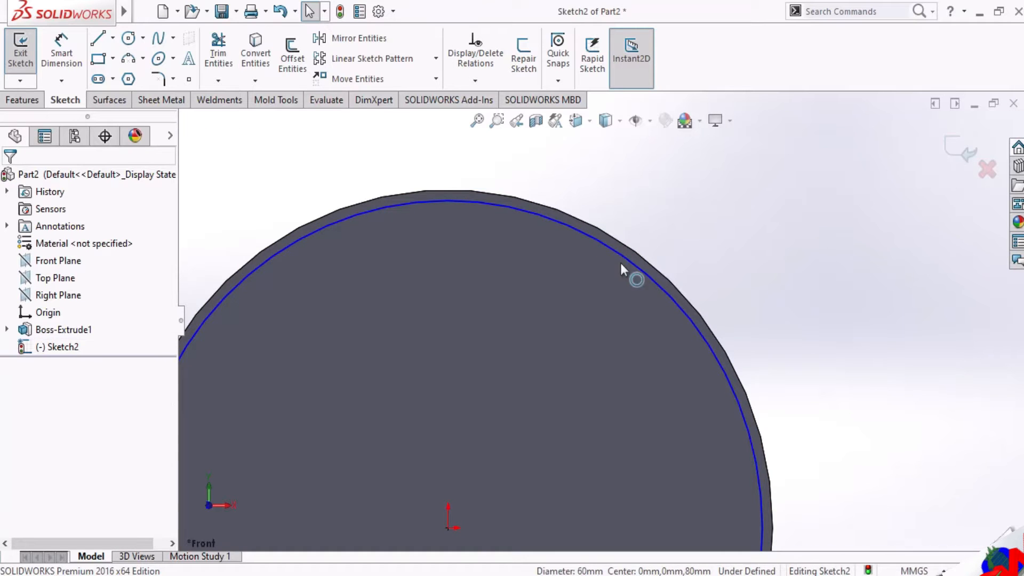
Dimension the diameter of the circle on the end face and set it to 62 mm.
scroll(620, 263, up, 3)
middle_drag(606, 297, 603, 317)
scroll(619, 304, up, 2)
scroll(643, 287, down, 3)
scroll(501, 315, up, 1)
scroll(494, 306, down, 1)
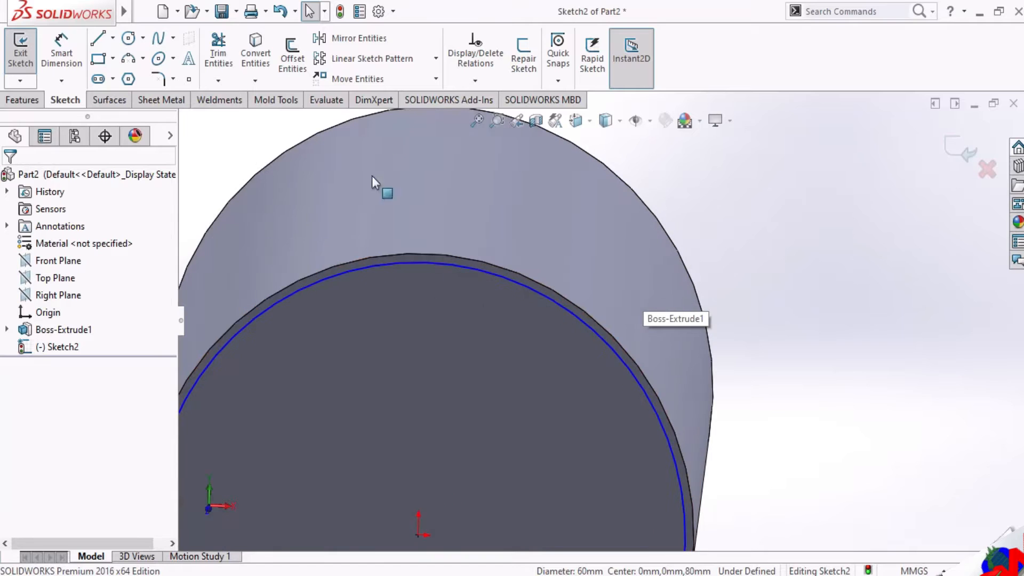
click(61, 53)
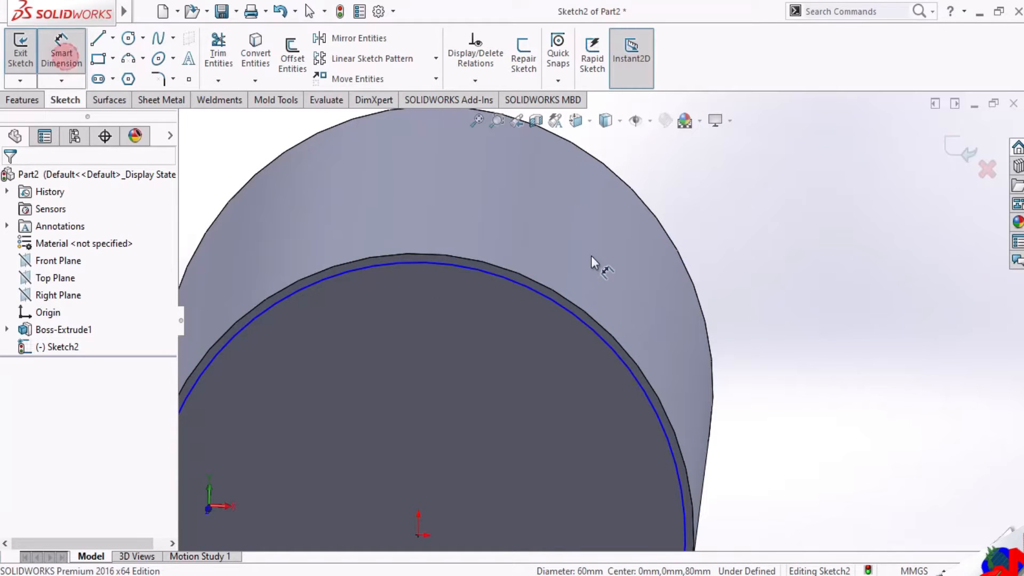
click(610, 345)
scroll(757, 337, up, 2)
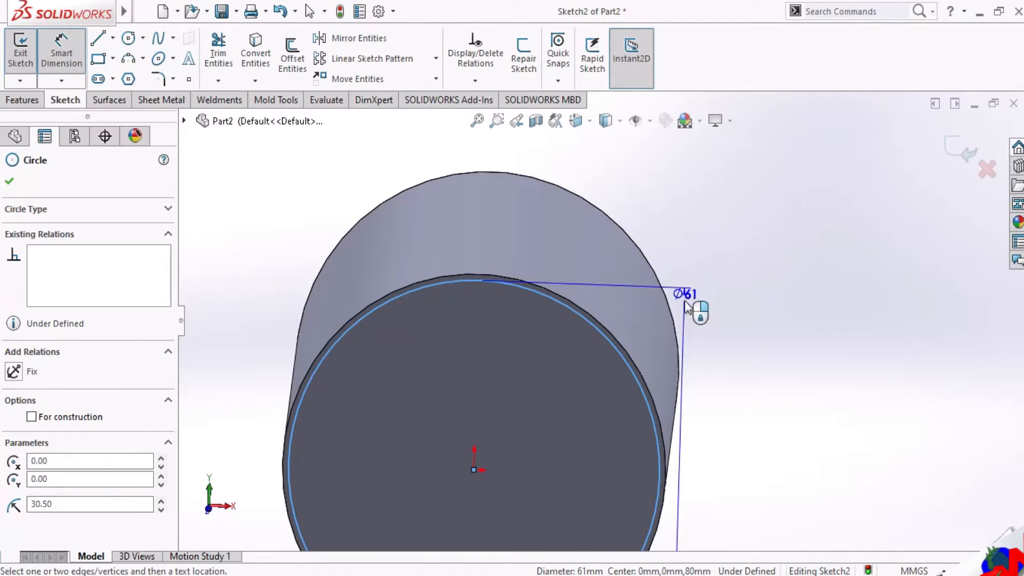
scroll(686, 310, down, 3)
click(679, 262)
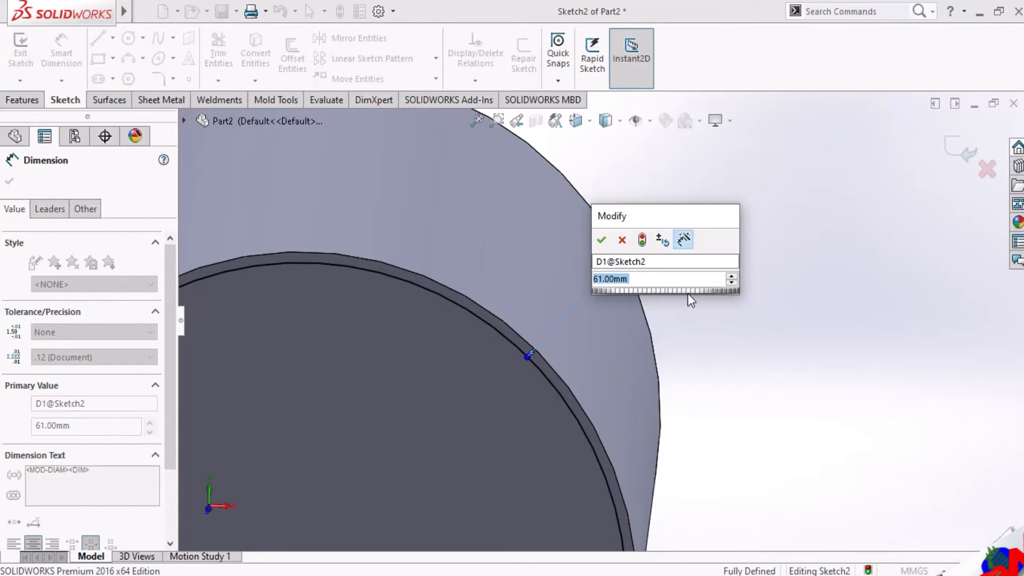
text(62)
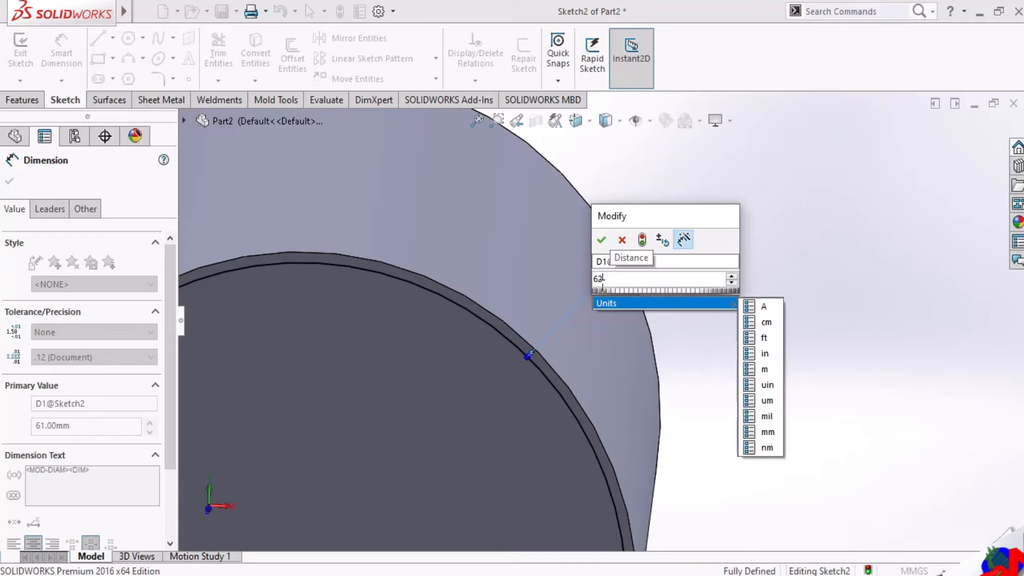
click(601, 238)
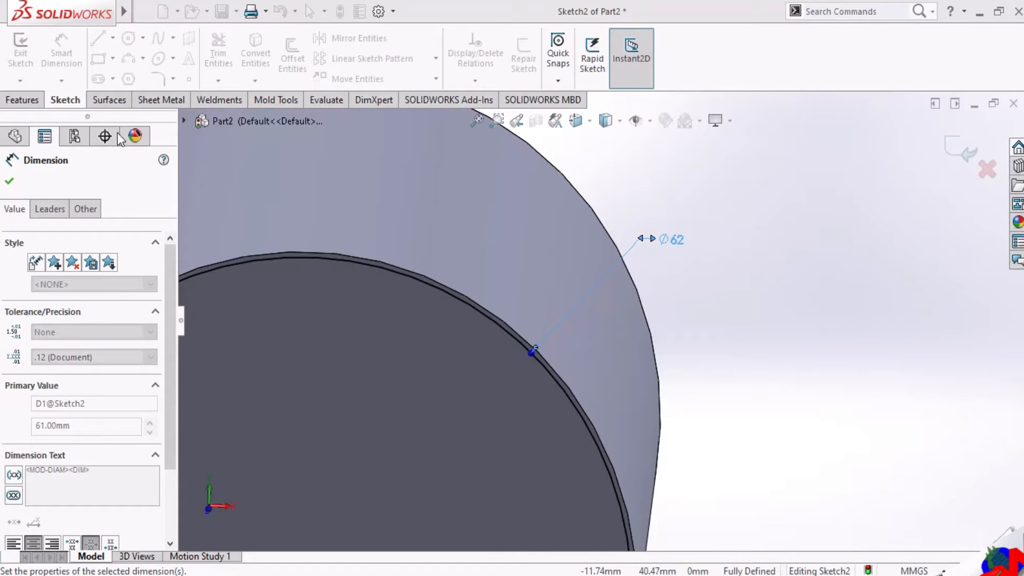
click(9, 181)
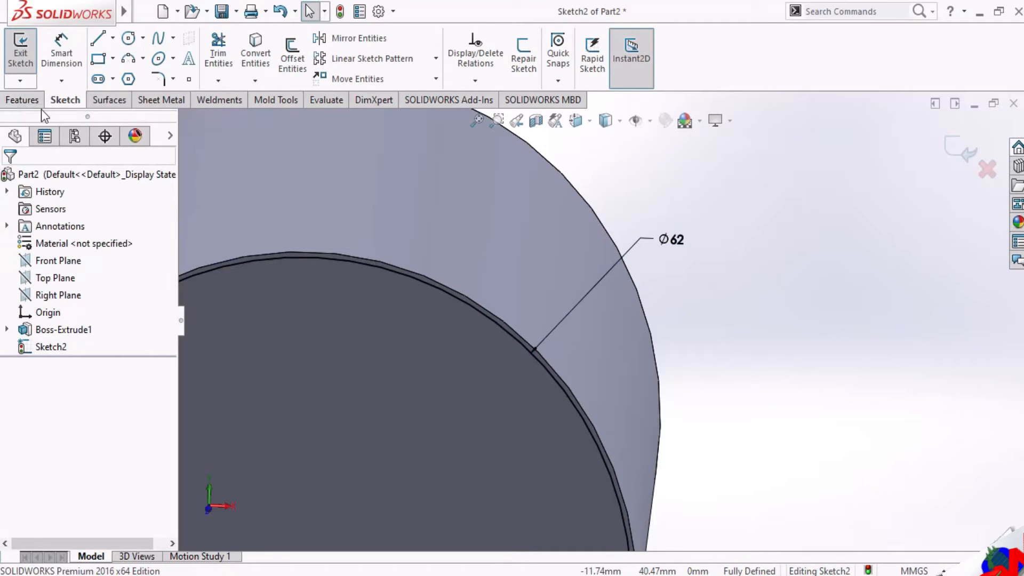
Cut-extrude the 62 mm circle to a blind depth of 79 mm into the cylinder.
click(23, 100)
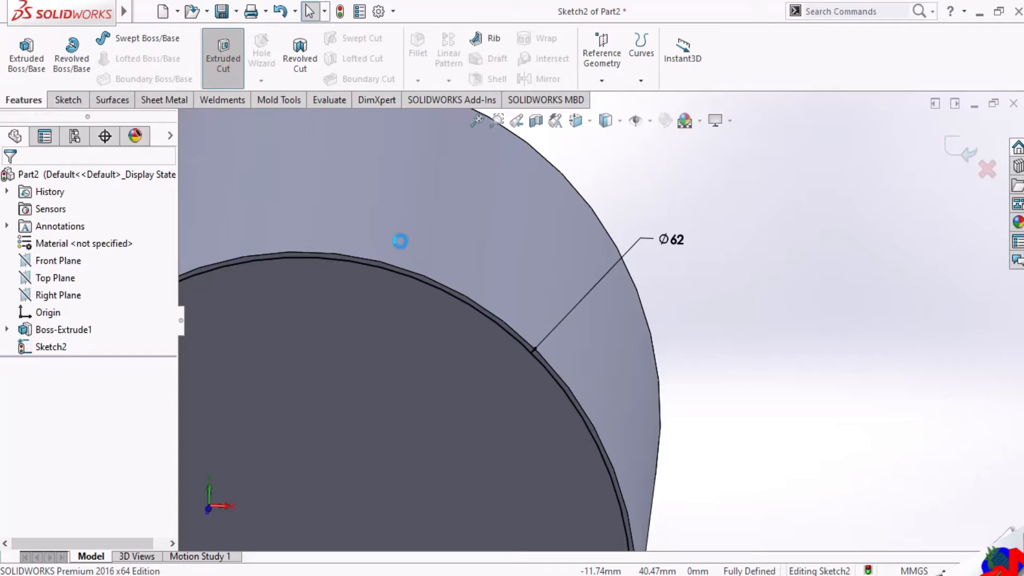
middle_drag(578, 333, 466, 379)
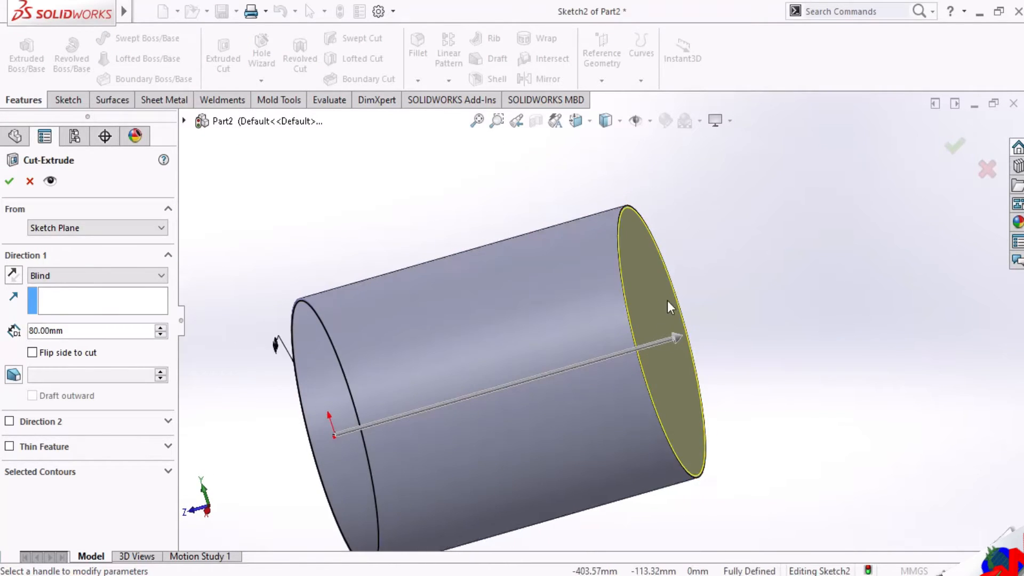
scroll(671, 307, down, 2)
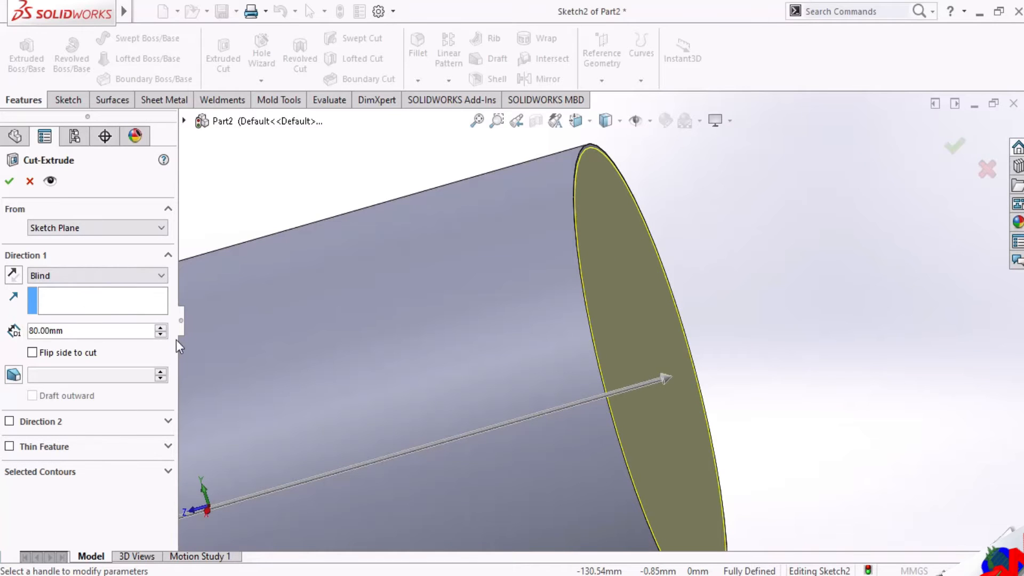
click(161, 335)
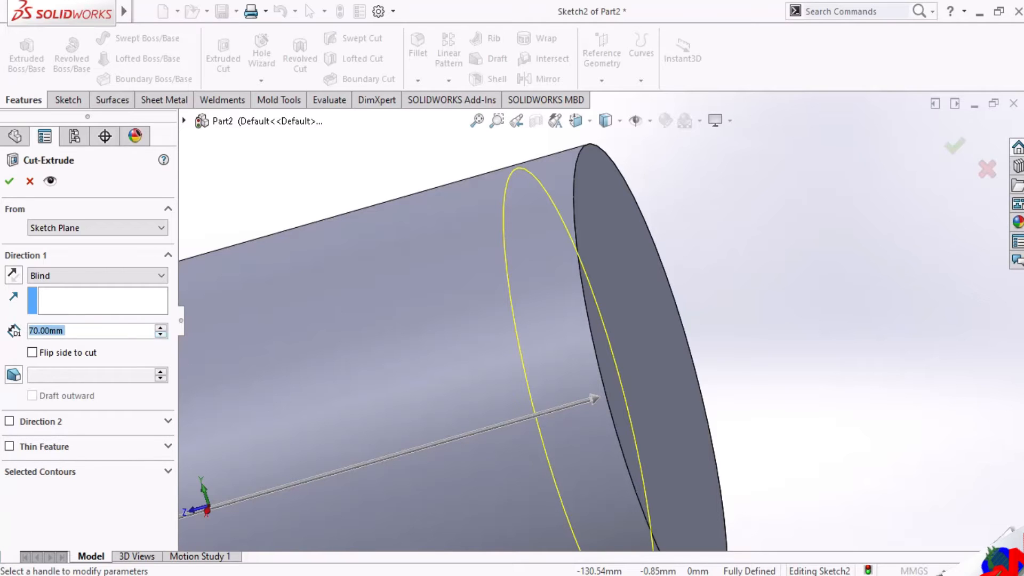
text(78)
key(Return)
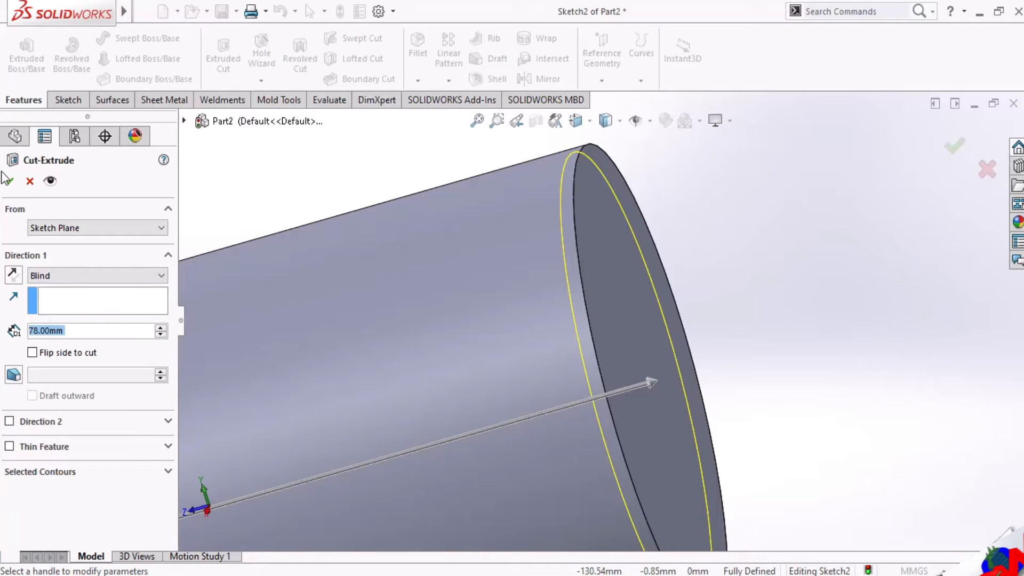
text(79)
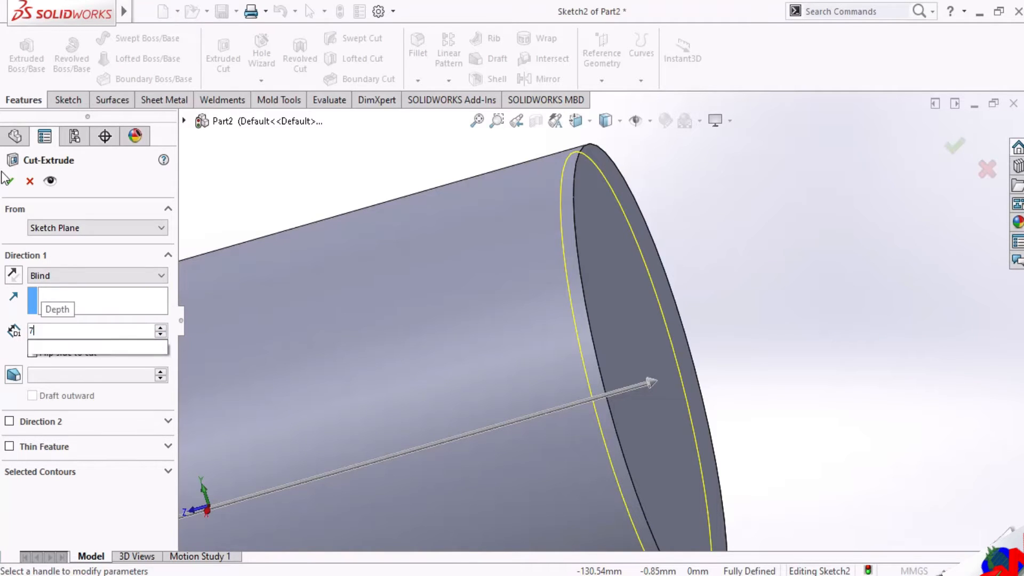
key(Return)
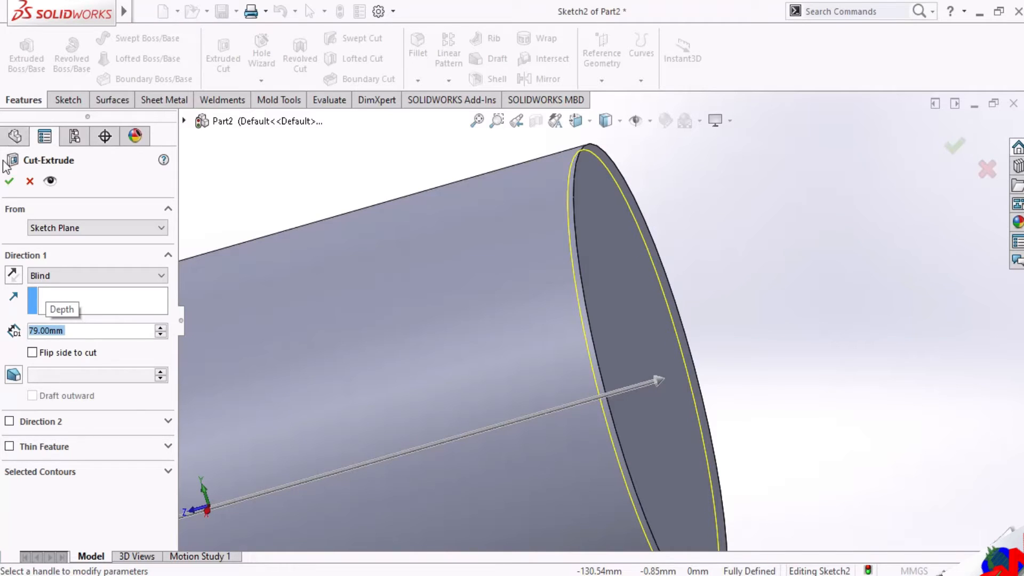
click(10, 181)
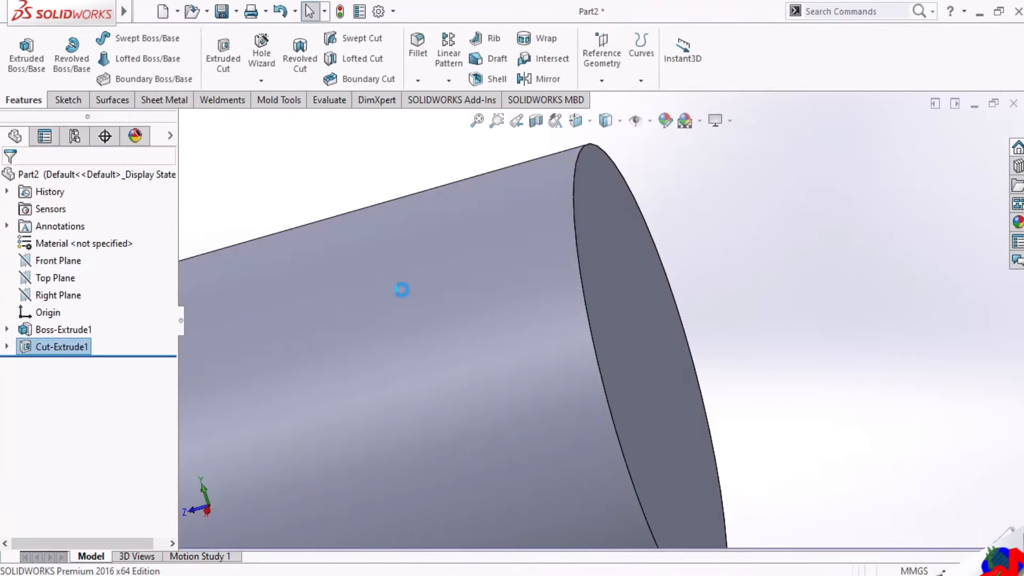
Switch to the front view and start a new sketch on the thin rim face at the cylinder's open end.
scroll(408, 299, up, 5)
mouse_move(415, 307)
middle_down()
mouse_move(508, 280)
mouse_move(546, 231)
middle_up()
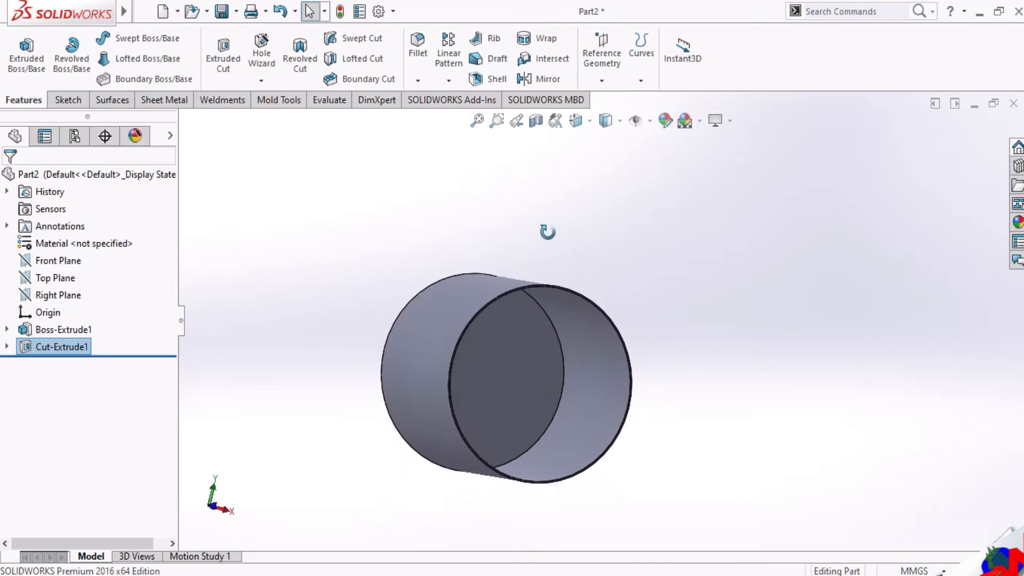
click(528, 344)
mouse_move(589, 345)
middle_down()
mouse_move(606, 338)
mouse_move(528, 357)
mouse_move(566, 385)
middle_up()
click(683, 386)
scroll(503, 332, up, 1)
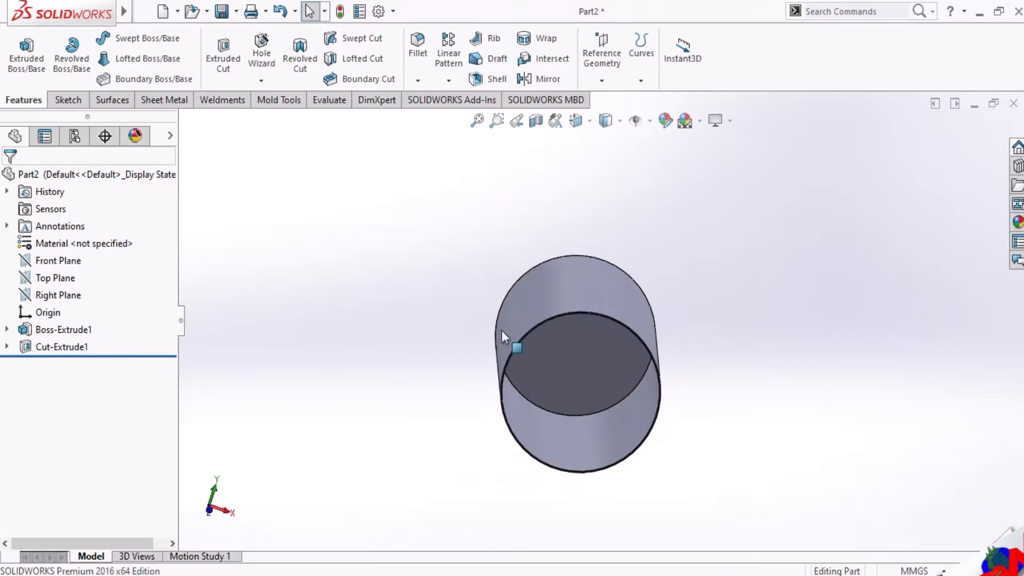
click(576, 123)
click(623, 338)
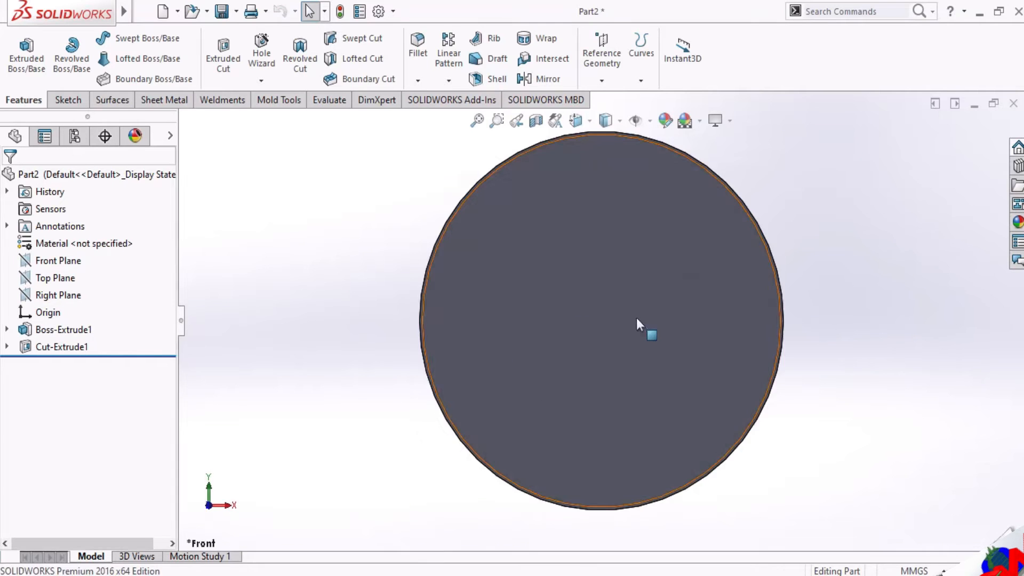
scroll(800, 264, down, 3)
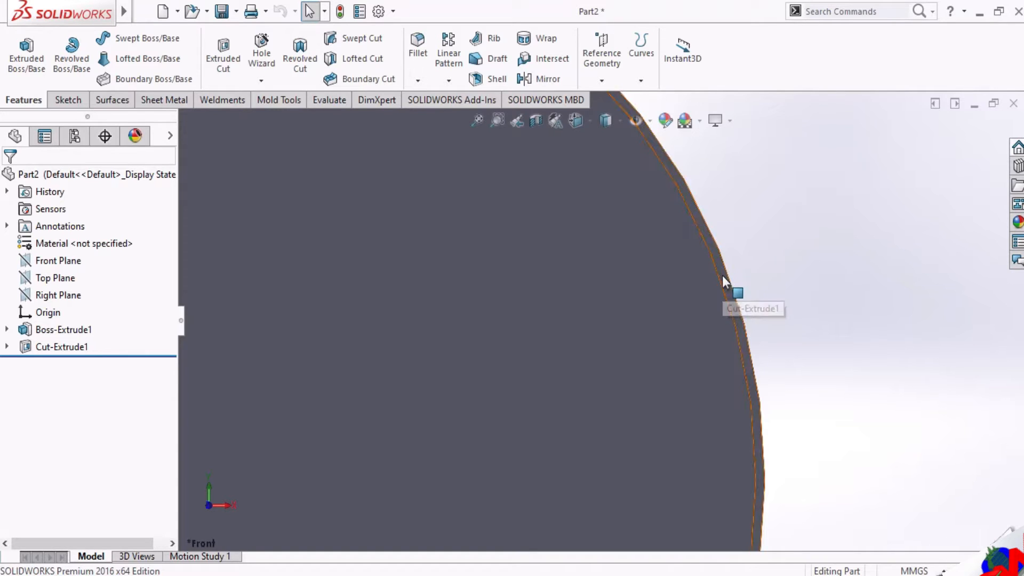
click(724, 280)
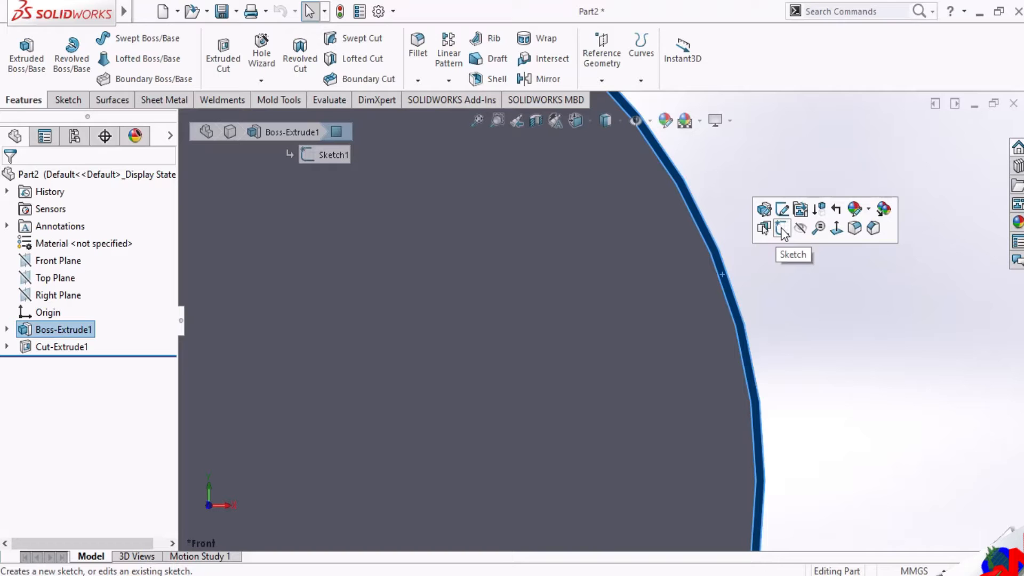
click(782, 229)
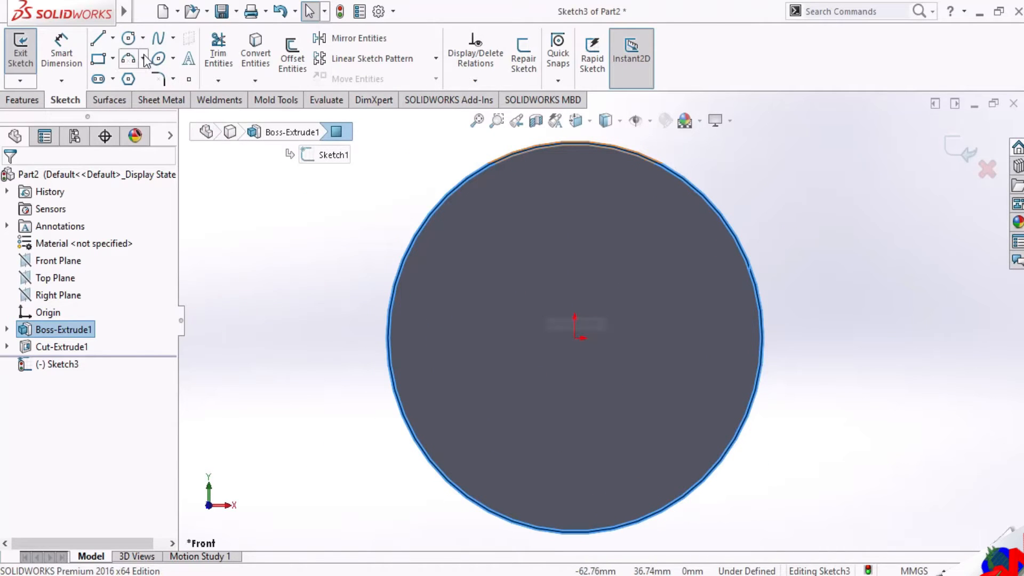
Sketch a 63 mm diameter circle centred on the origin, matching the rim's outer edge.
click(129, 38)
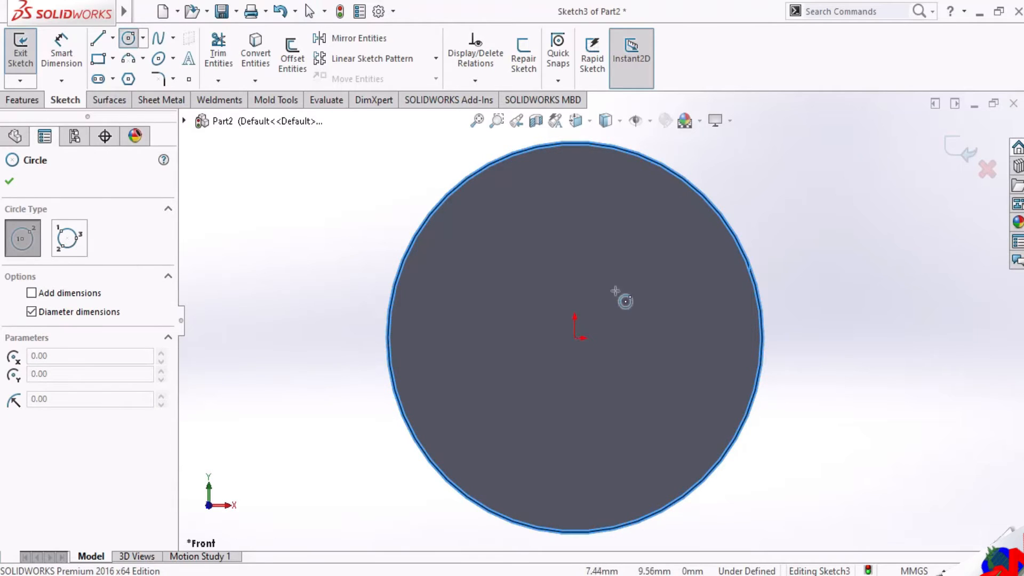
click(575, 338)
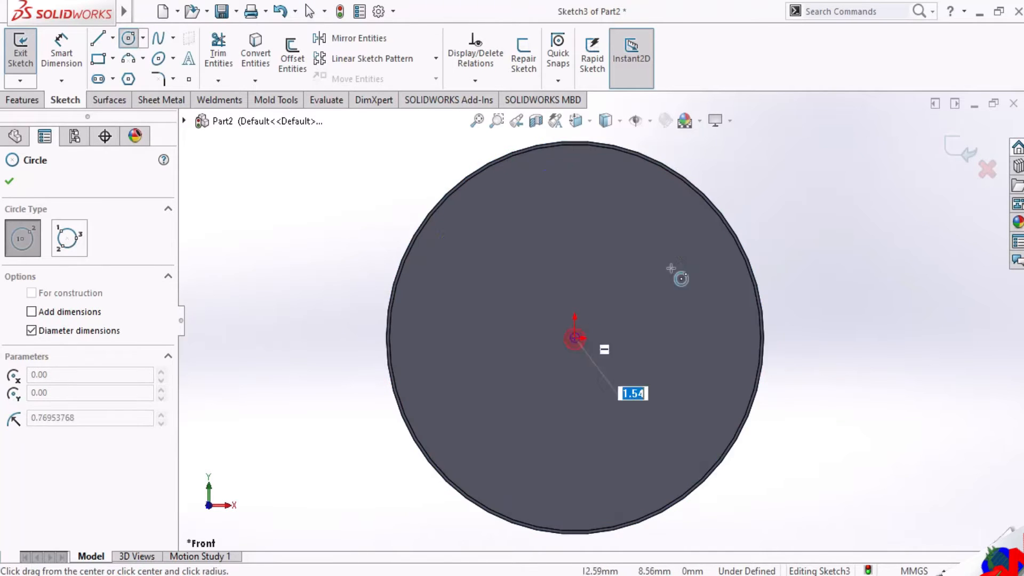
scroll(716, 221, down, 5)
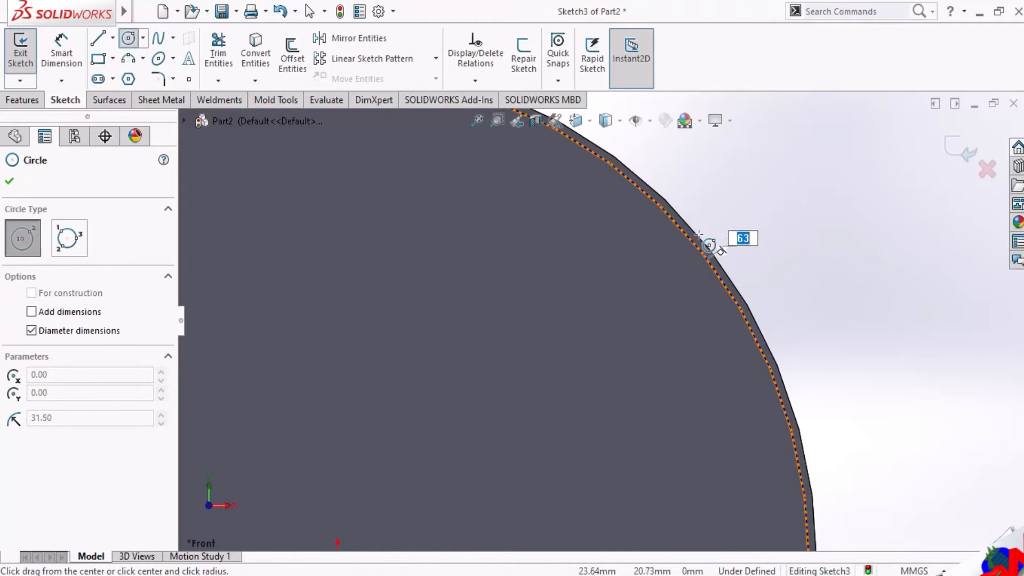
click(716, 246)
click(10, 183)
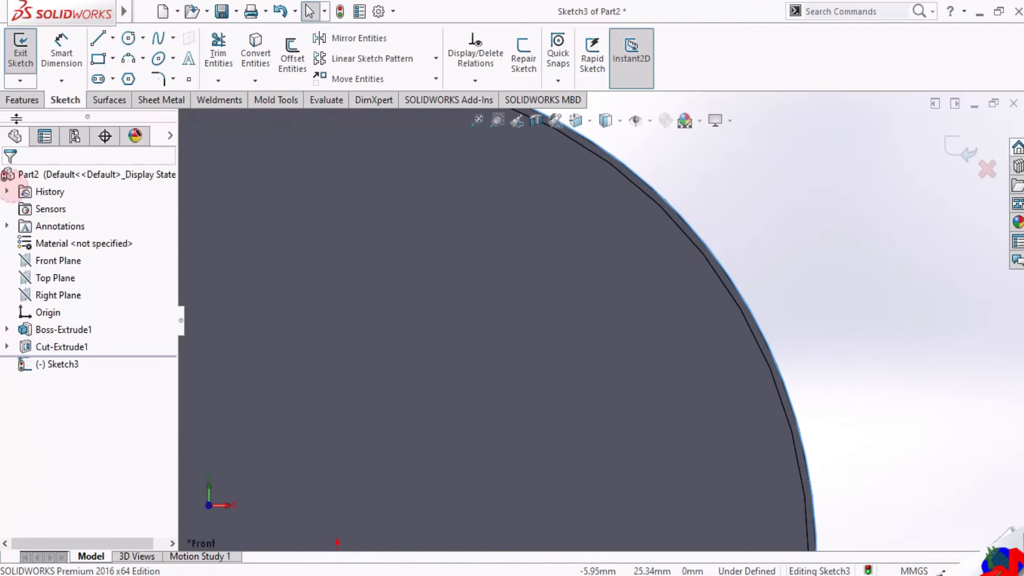
Extrude the 63 mm circle 1 mm outward with merged result to close the cylinder's open end.
click(22, 100)
click(27, 53)
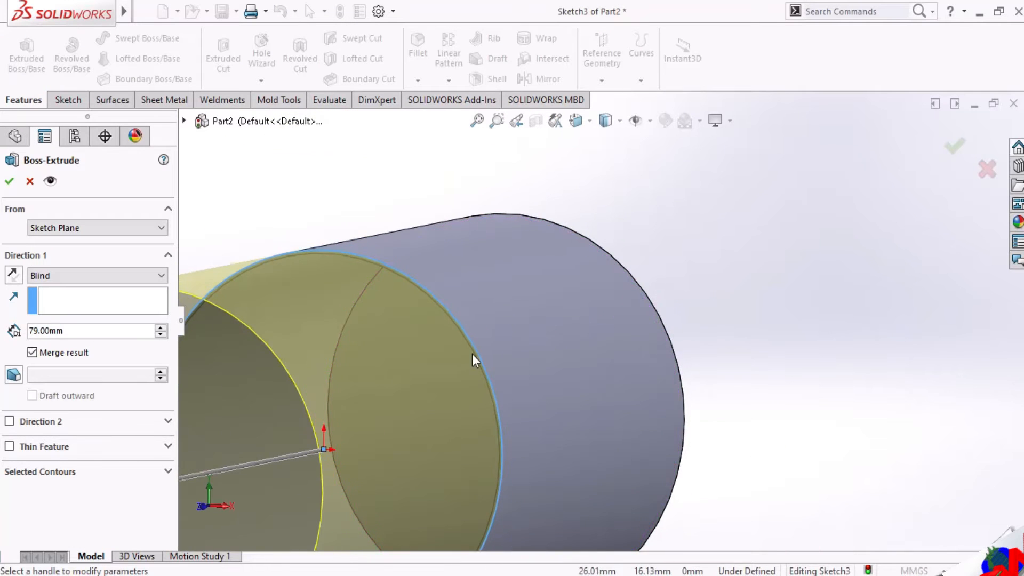
click(160, 334)
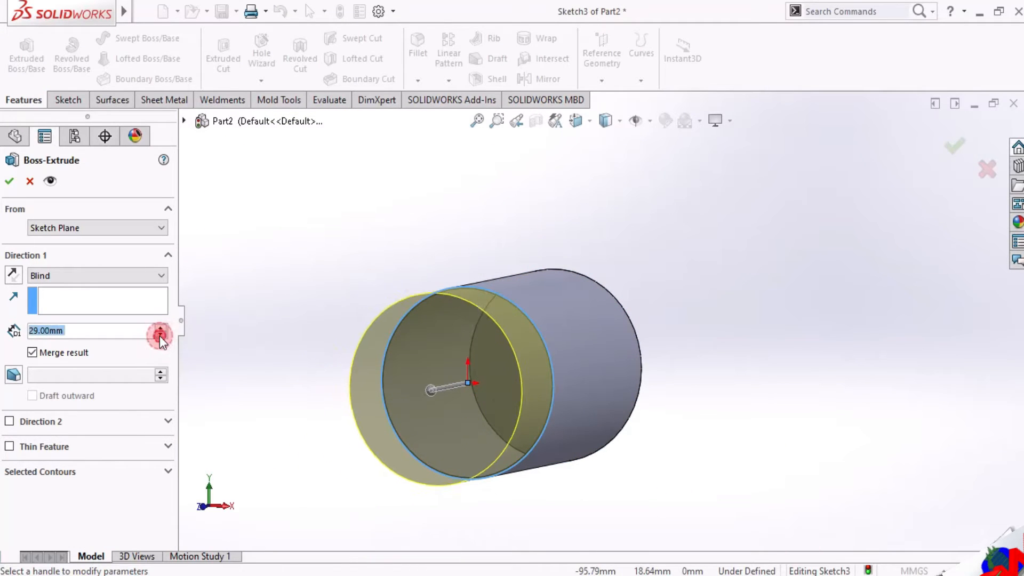
scroll(535, 346, down, 2)
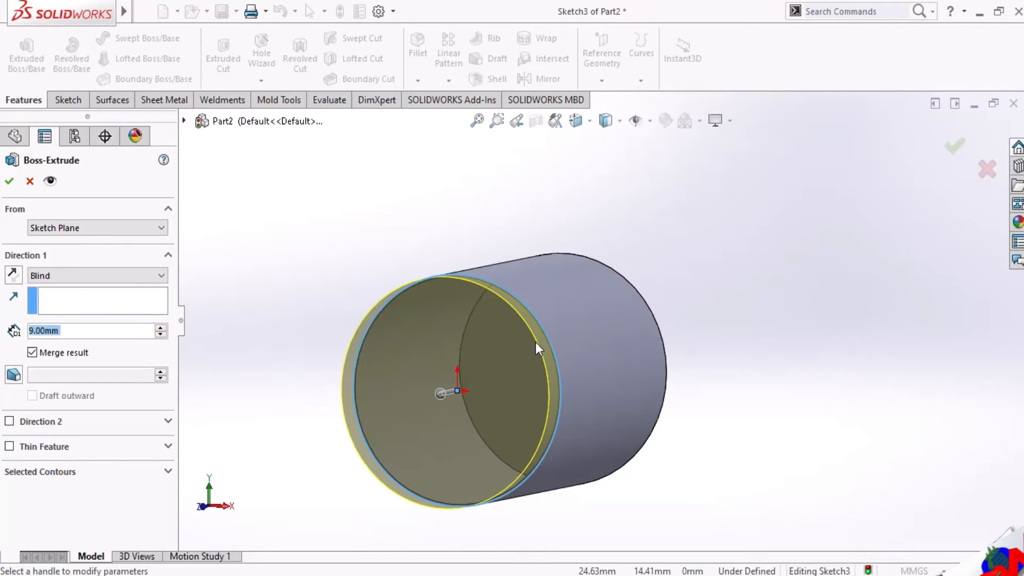
text(2)
key(Return)
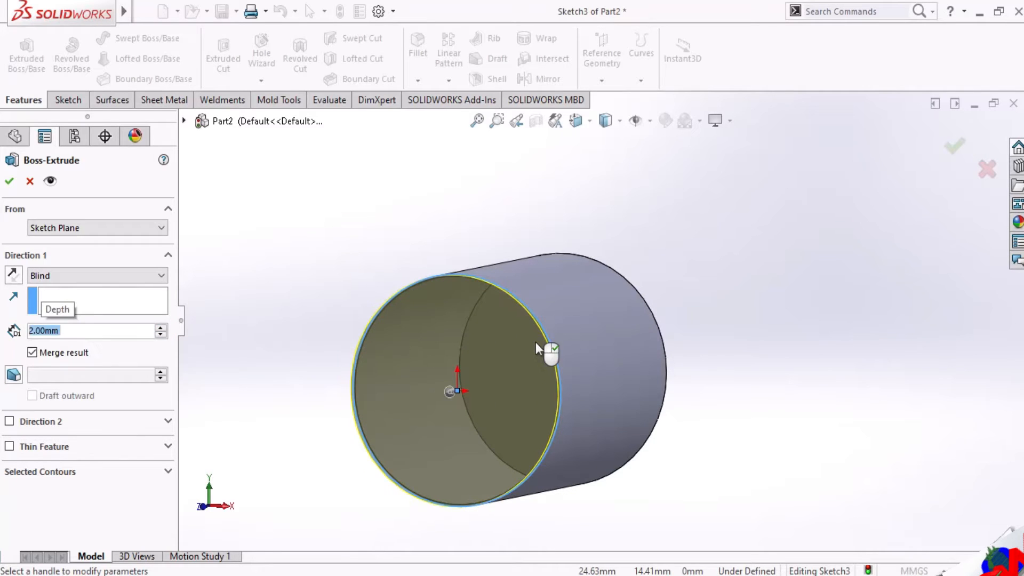
text(1)
key(Return)
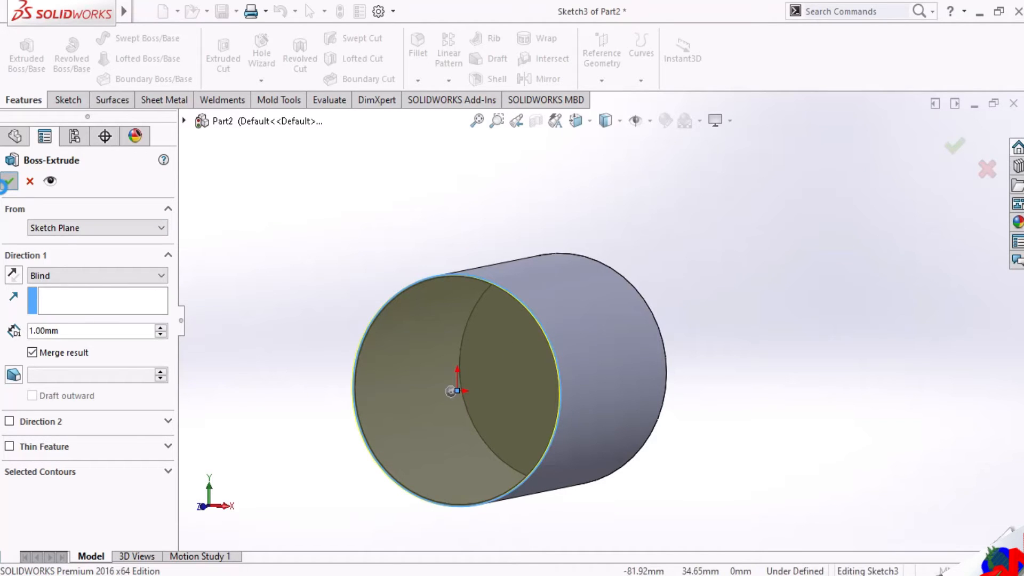
click(9, 182)
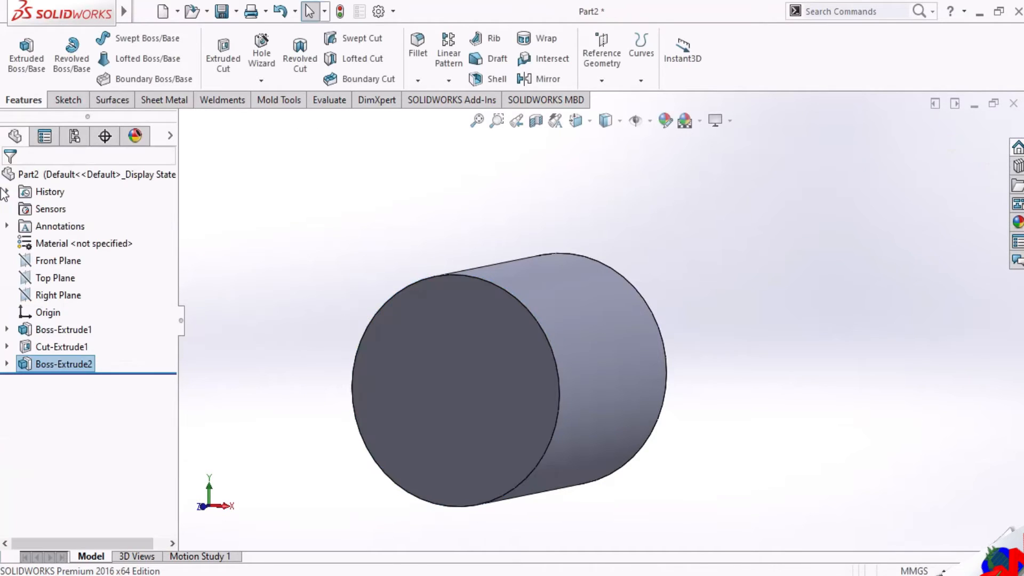
Switch to the front view and start a new sketch on the end cap's outer face.
middle_drag(487, 350, 512, 352)
click(576, 121)
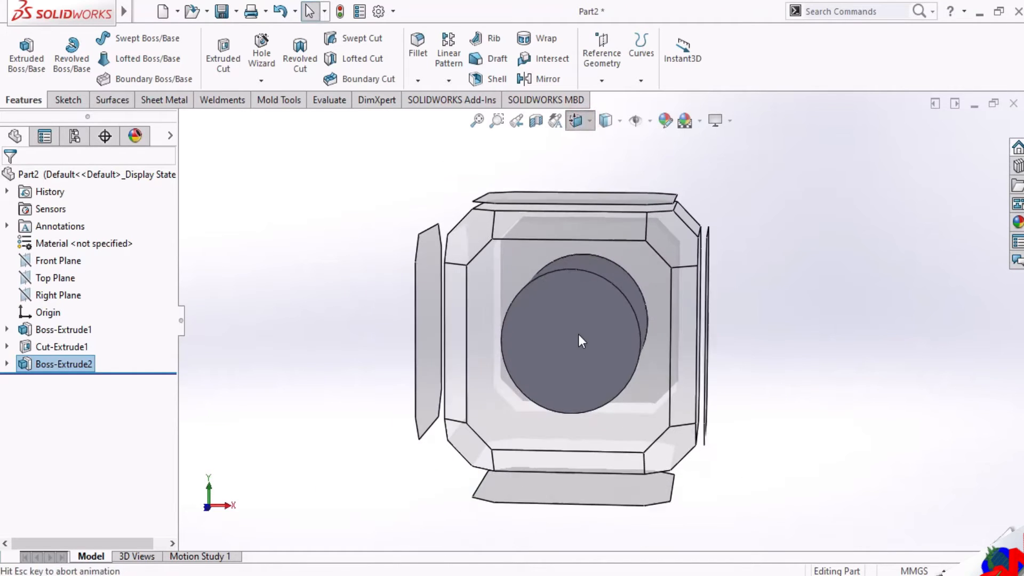
click(580, 341)
click(688, 290)
click(727, 237)
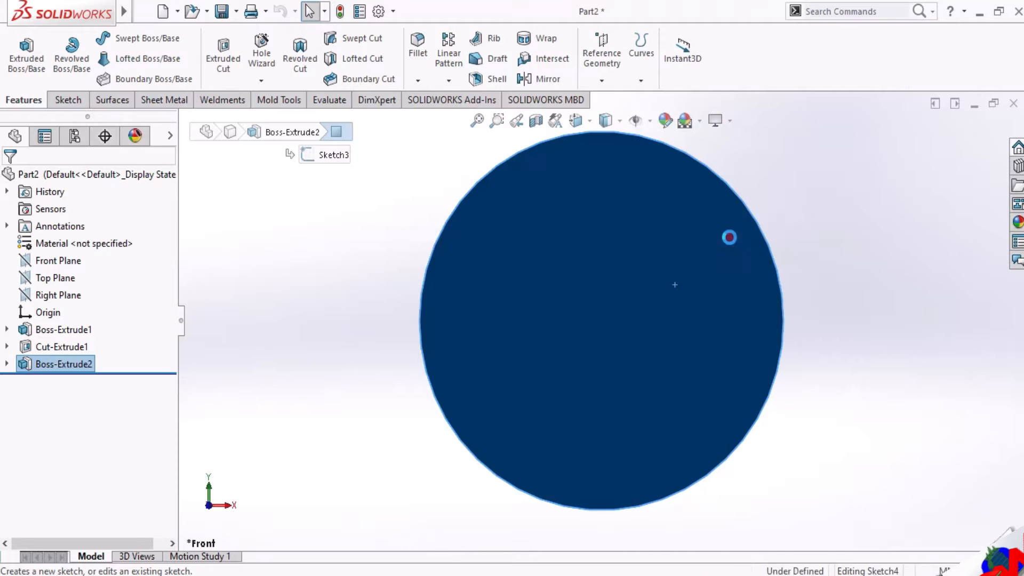
Sketch a circle about 5.2 mm in diameter centred on the origin of the end cap.
click(128, 38)
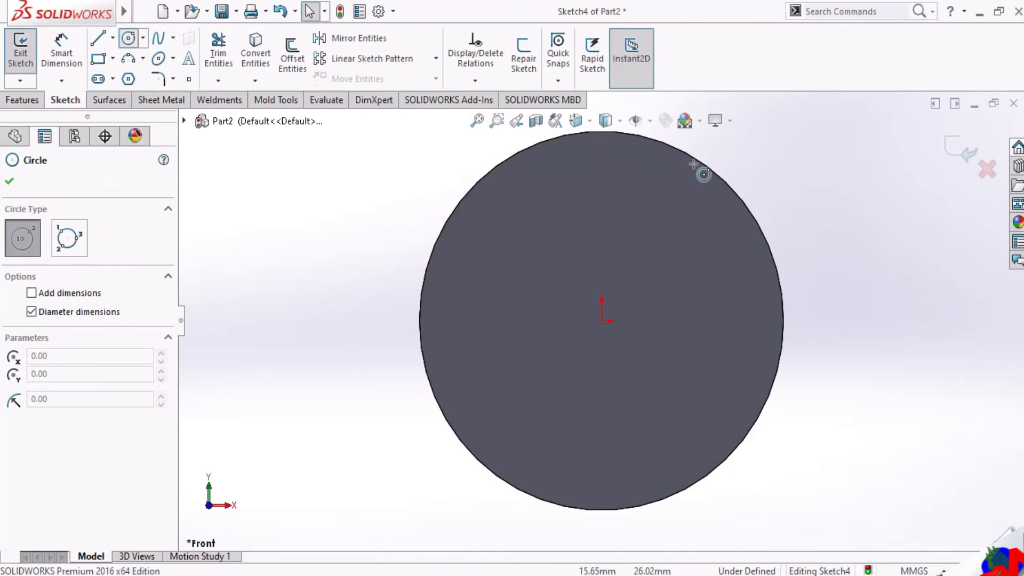
click(602, 320)
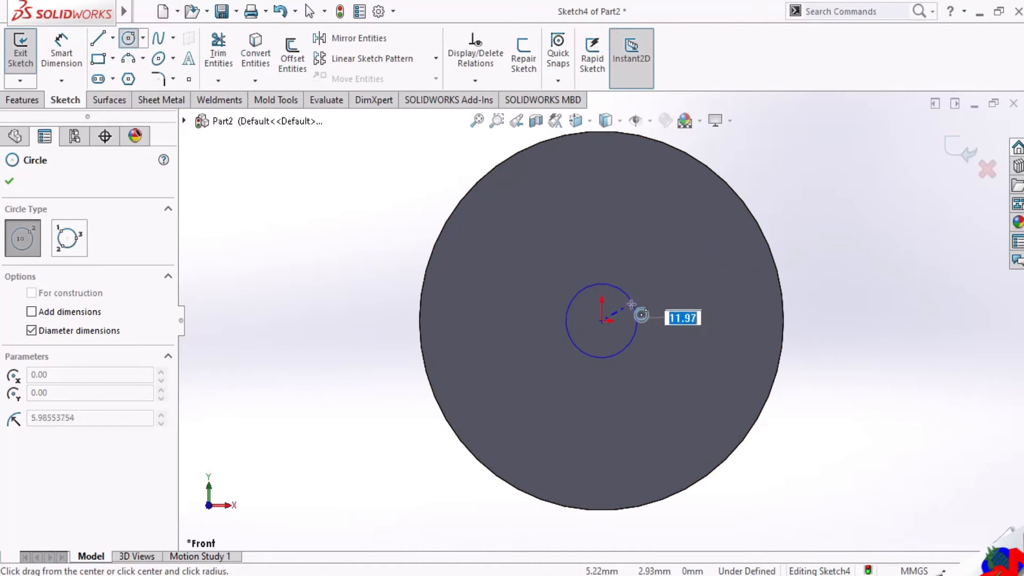
scroll(625, 308, down, 1)
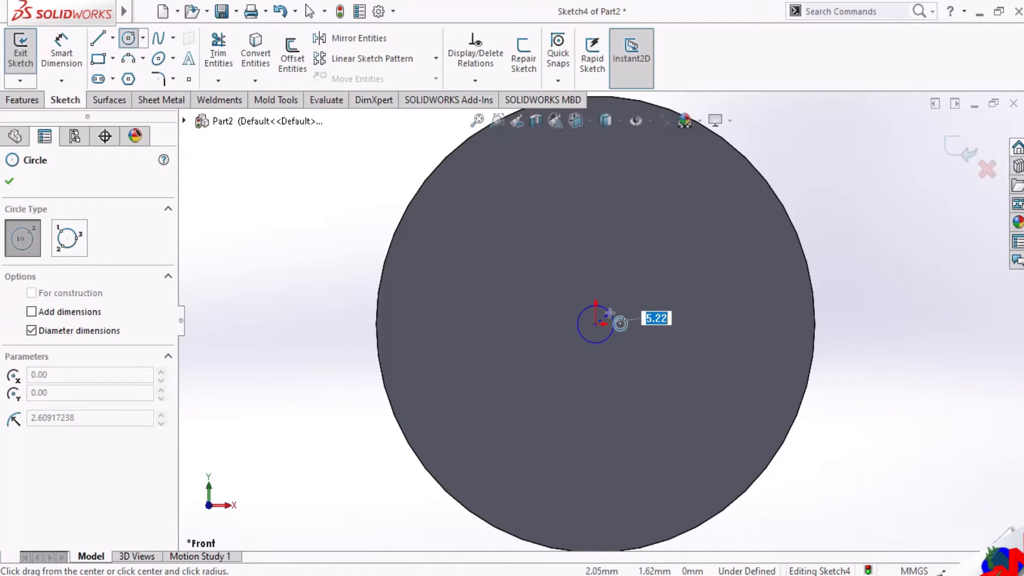
click(615, 322)
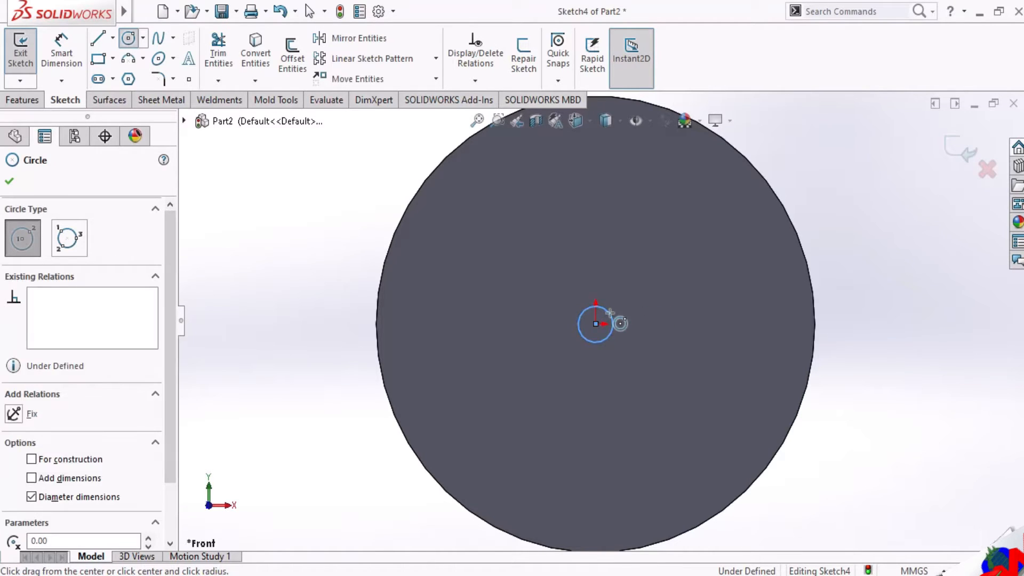
Cut-extrude the small centre circle to a blind depth of 121 mm, through both ends of the cylinder.
click(23, 100)
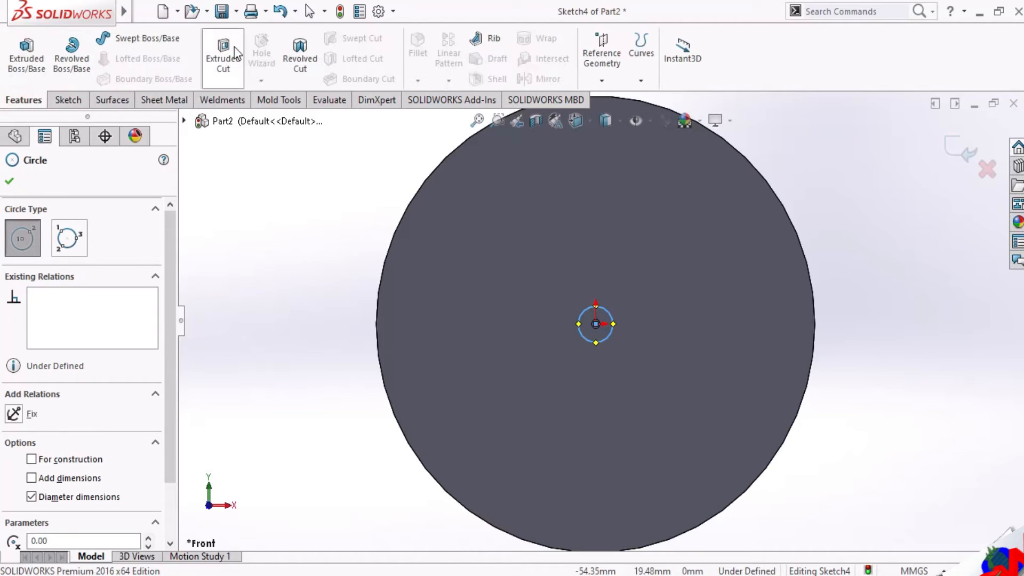
click(204, 60)
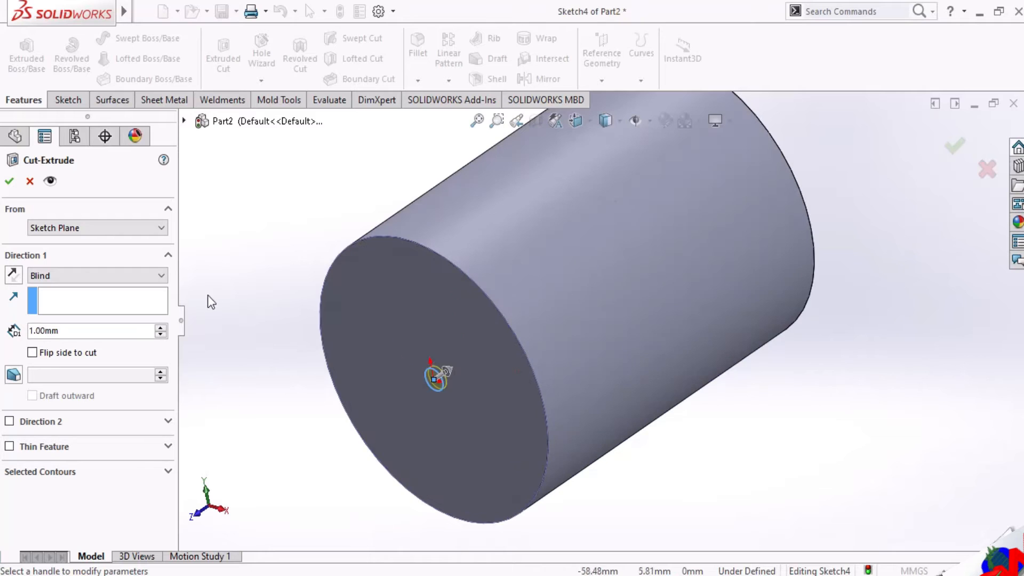
click(159, 331)
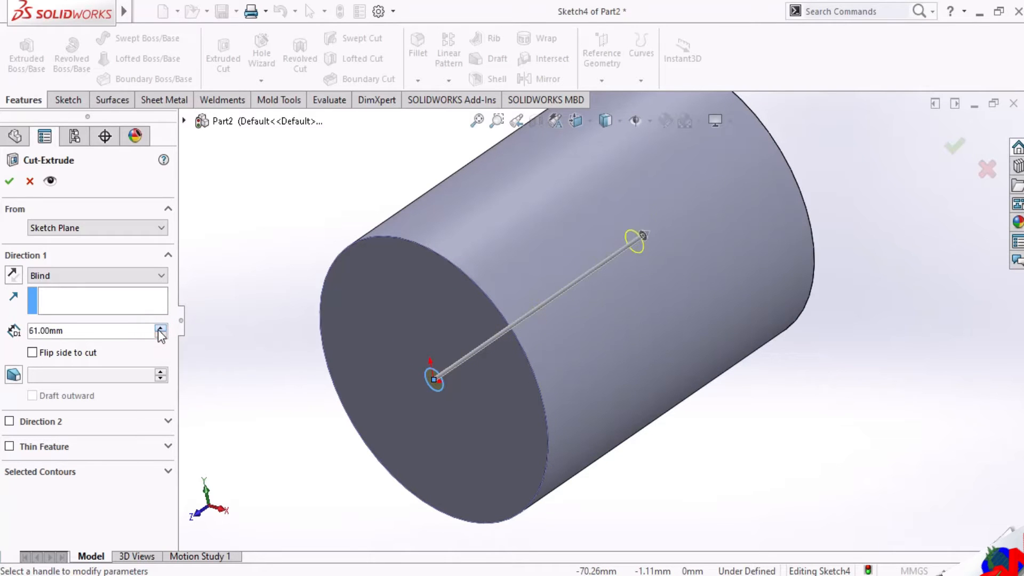
scroll(857, 233, up, 3)
scroll(756, 229, down, 3)
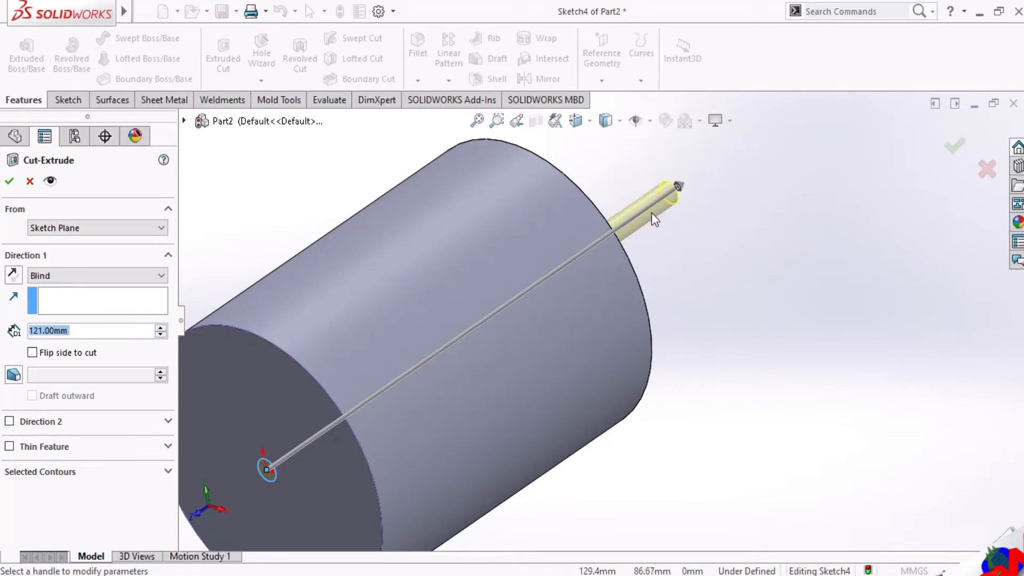
scroll(638, 237, up, 2)
click(9, 181)
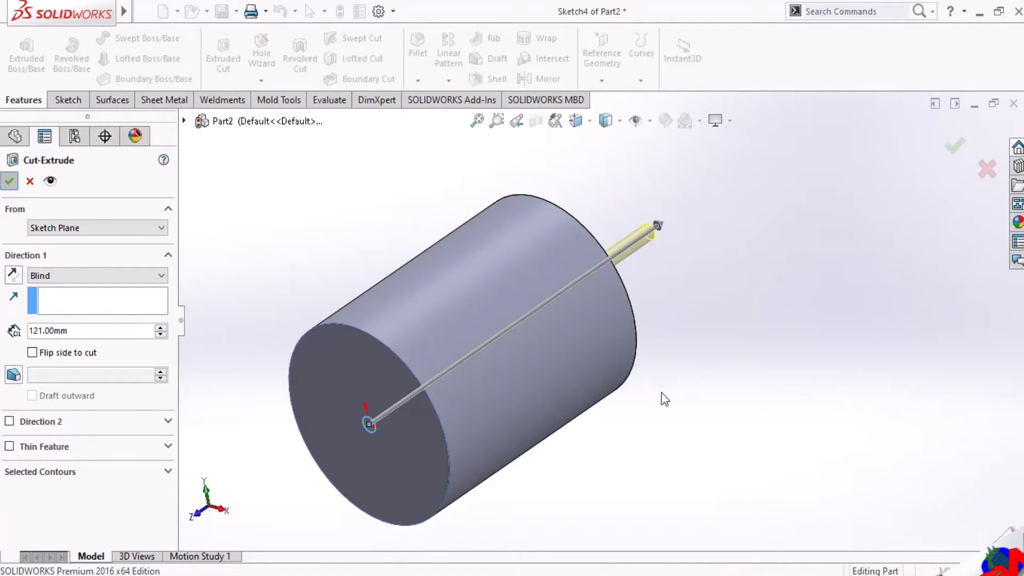
Inspect the closed cylinder and its central end hole from several angles, including the left side view.
scroll(475, 332, up, 1)
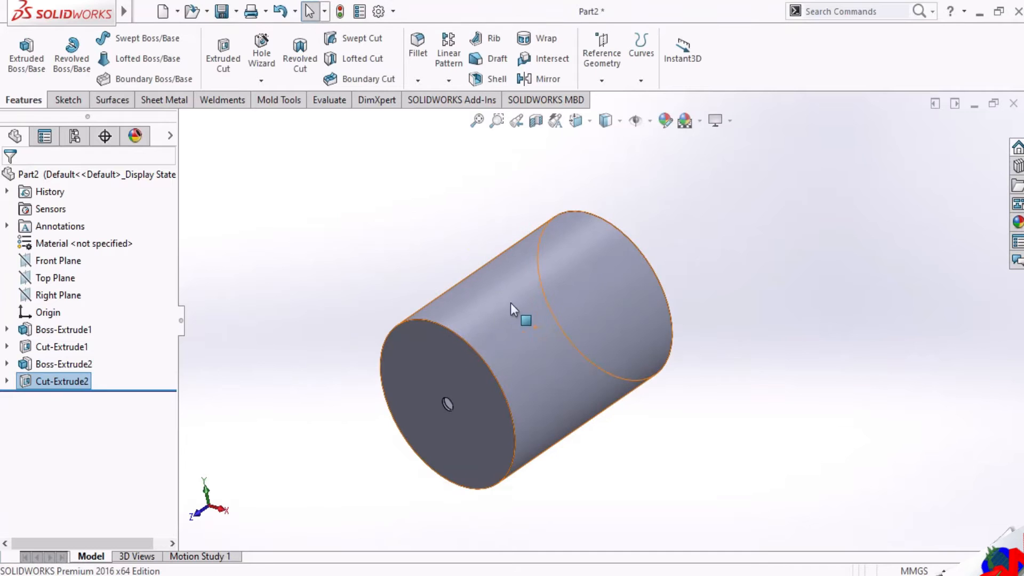
scroll(521, 364, up, 2)
middle_drag(522, 364, 618, 353)
scroll(600, 219, down, 1)
scroll(593, 206, up, 1)
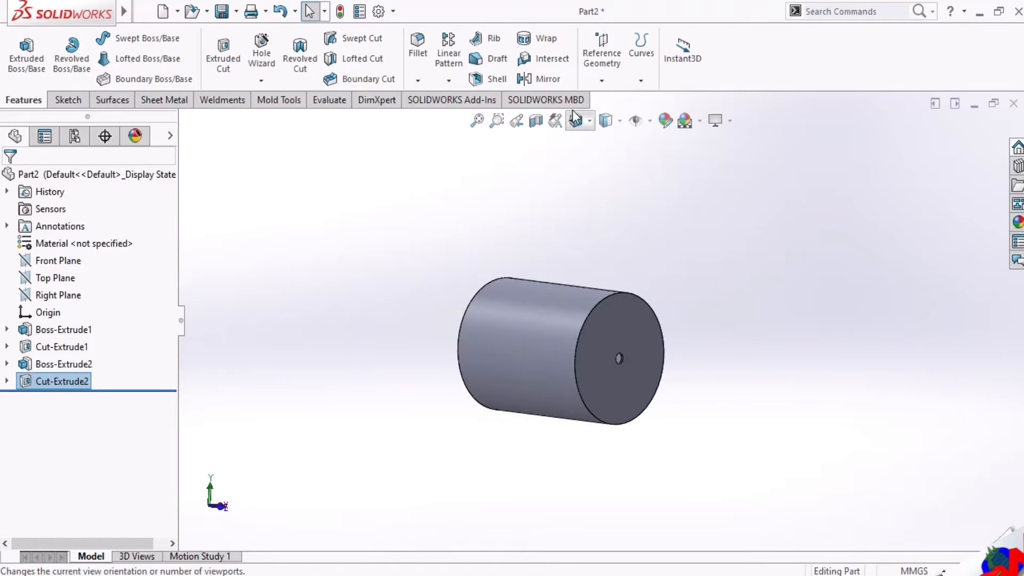
scroll(575, 355, down, 2)
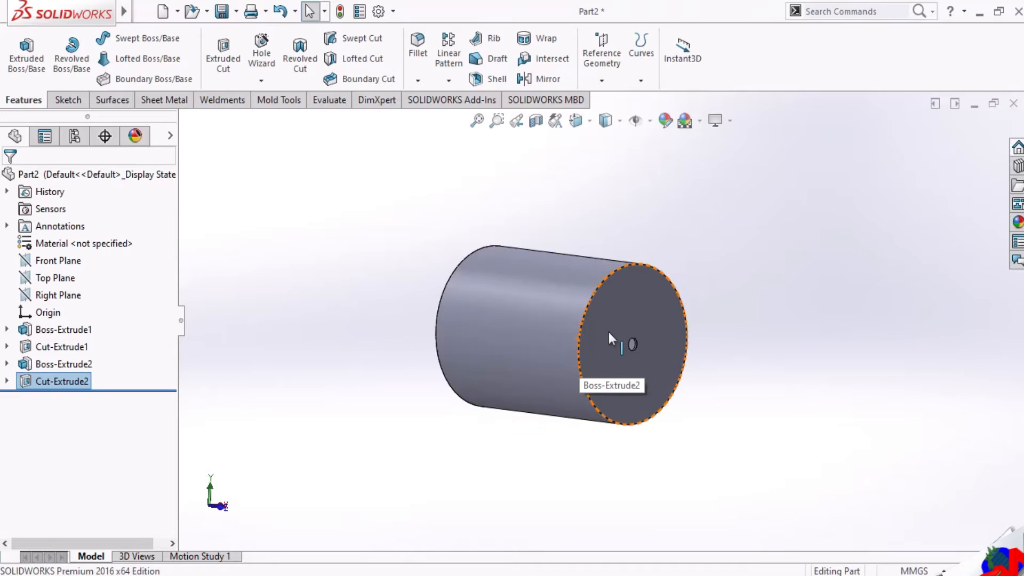
click(575, 121)
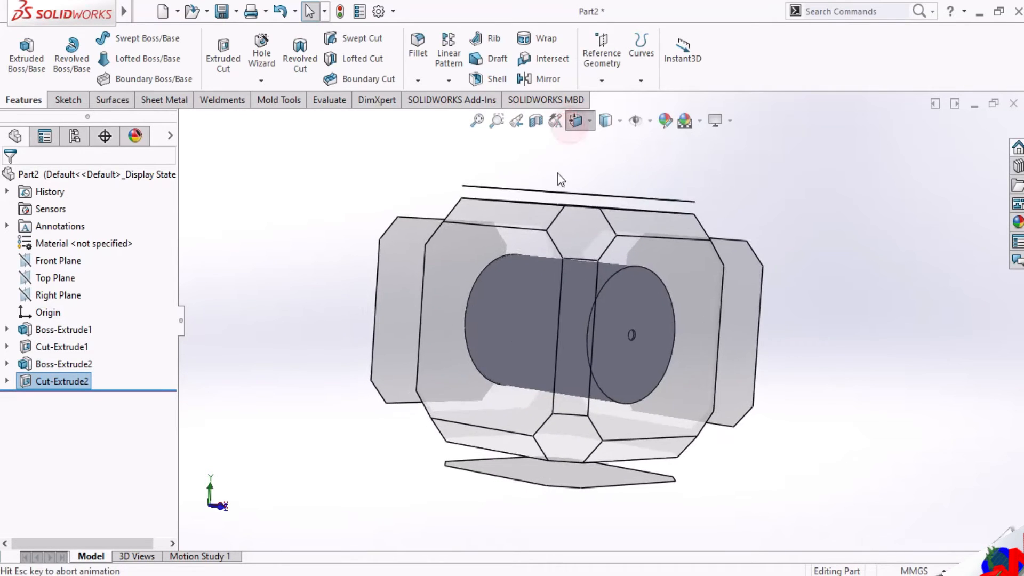
click(523, 319)
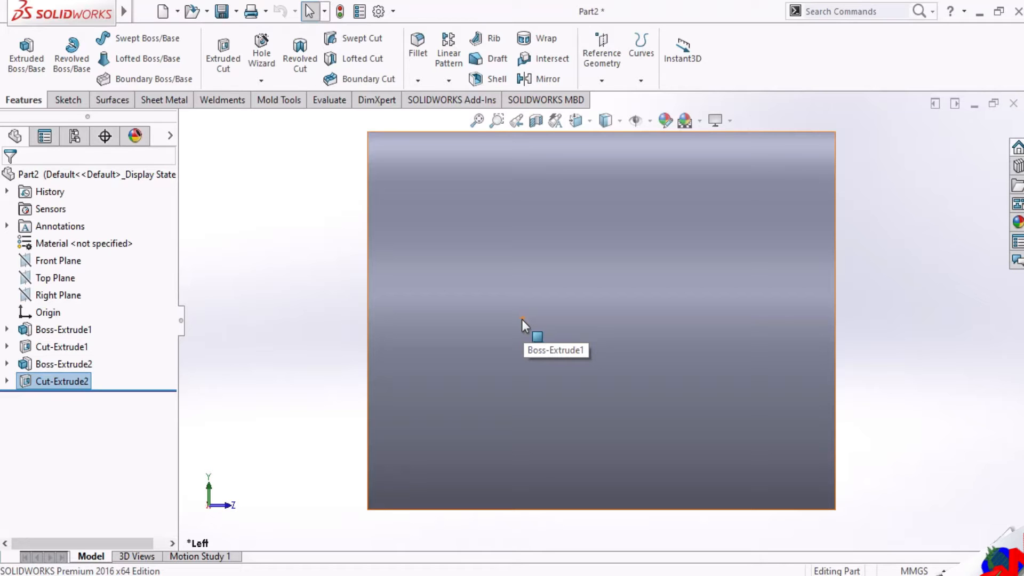
middle_drag(523, 323, 706, 276)
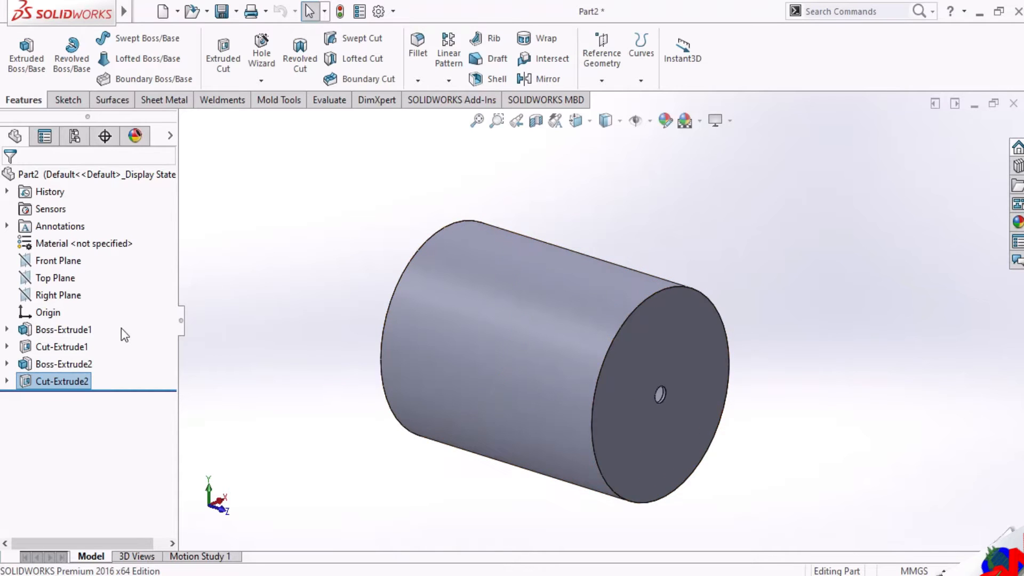
Turn to a view straight down on the Top Plane and start a new sketch on it.
click(58, 277)
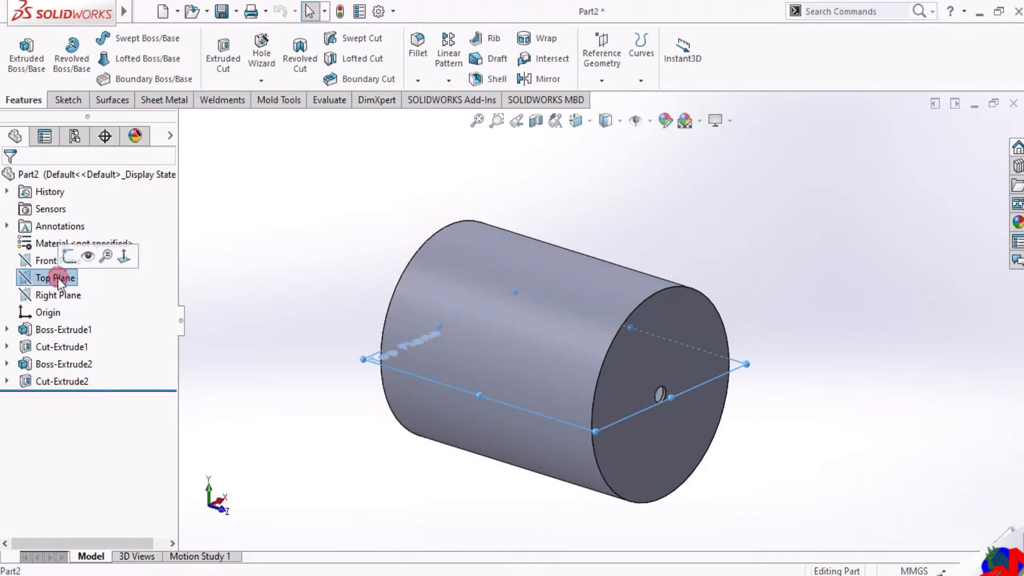
click(619, 120)
click(580, 122)
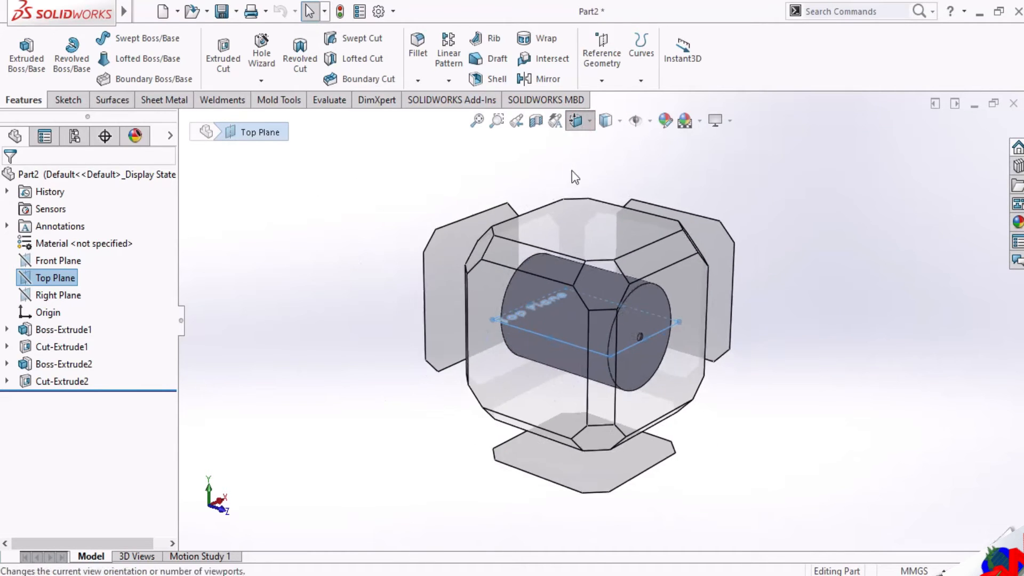
click(572, 179)
click(581, 123)
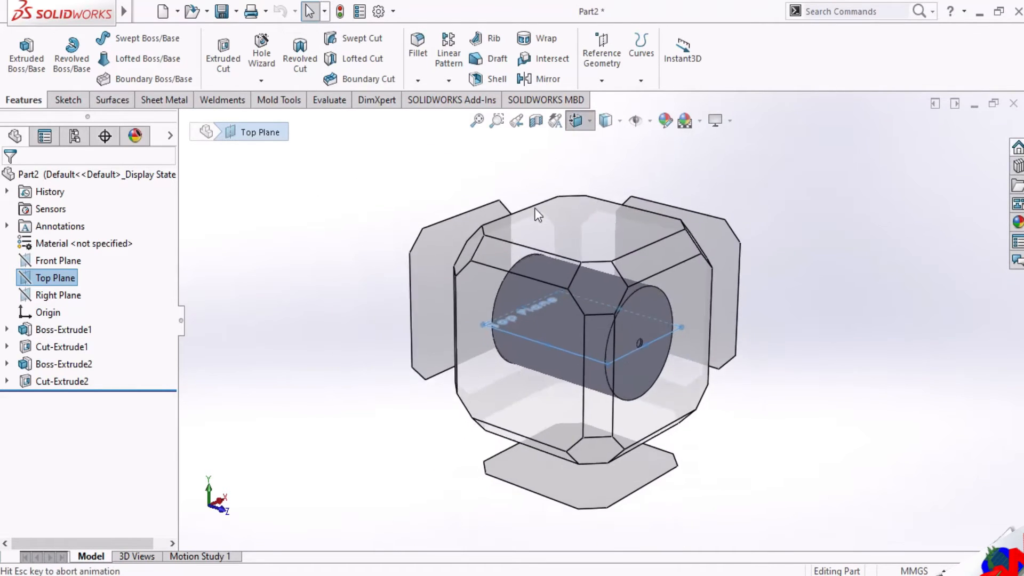
click(545, 227)
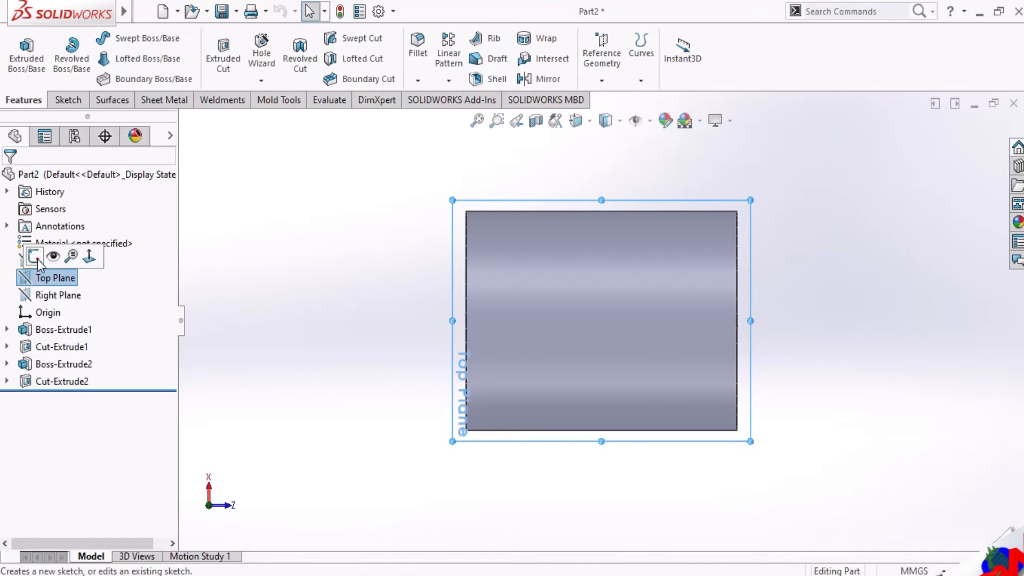
click(38, 259)
scroll(545, 258, down, 1)
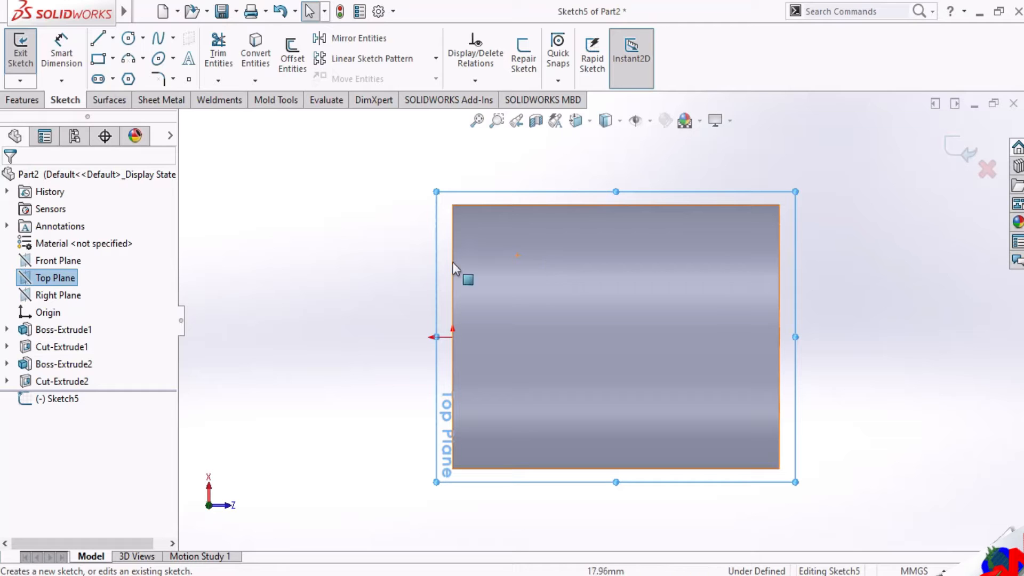
Sketch a 4 mm line from the origin along the cylinder's axis, followed by a 10 mm line perpendicular to it in the +X direction.
click(113, 37)
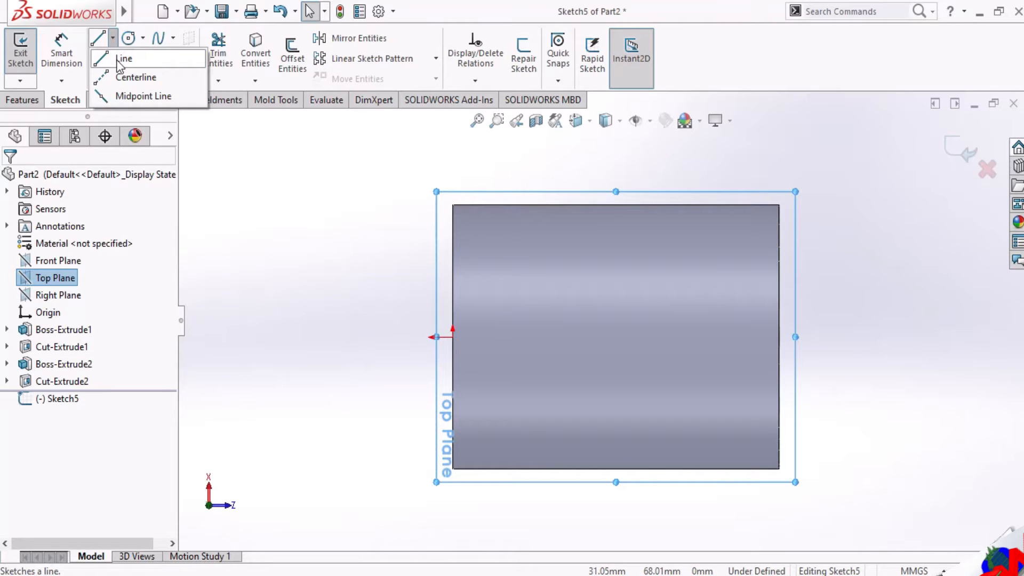
click(121, 59)
scroll(489, 365, down, 2)
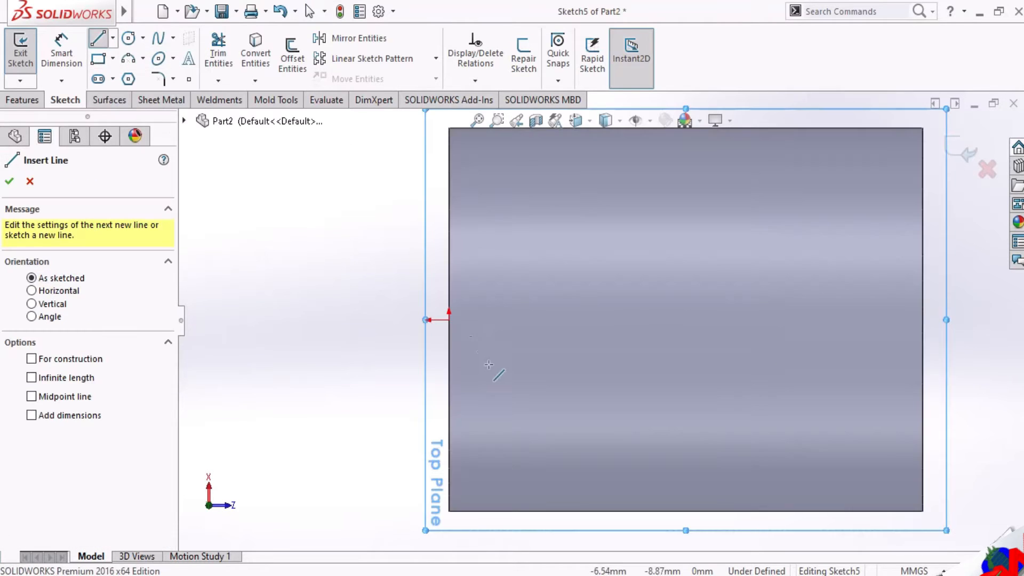
click(449, 319)
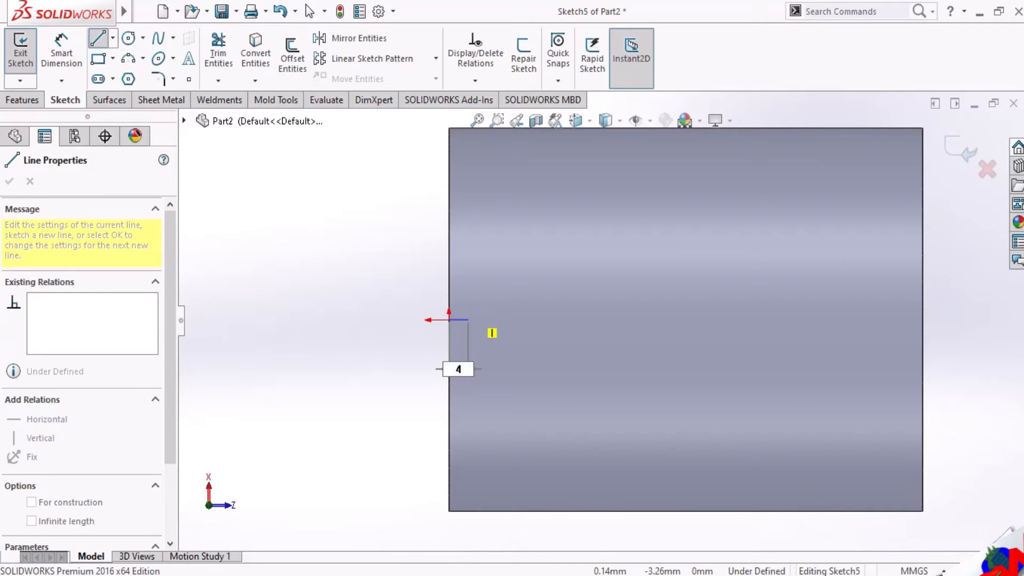
text(4)
key(Return)
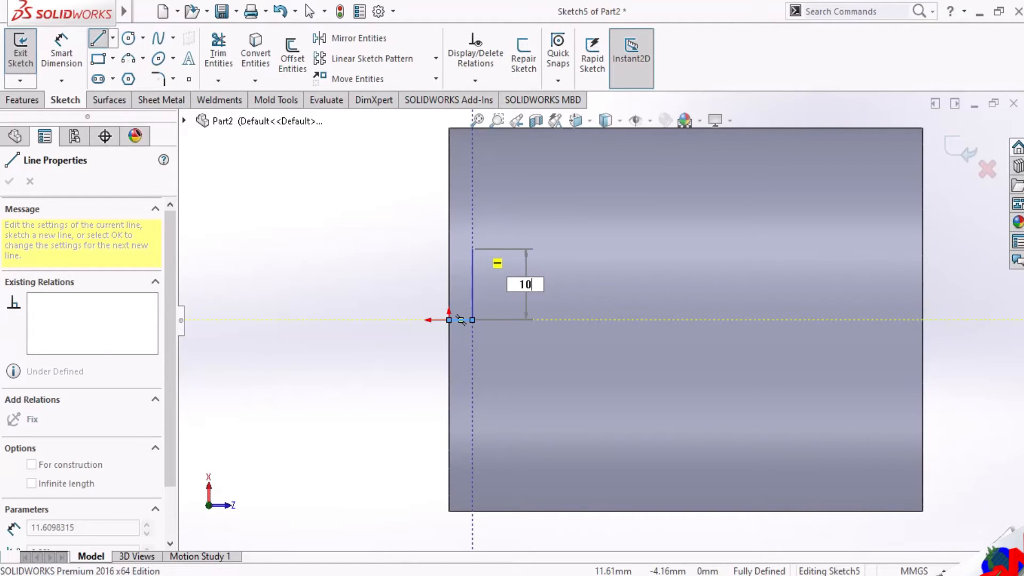
key(Return)
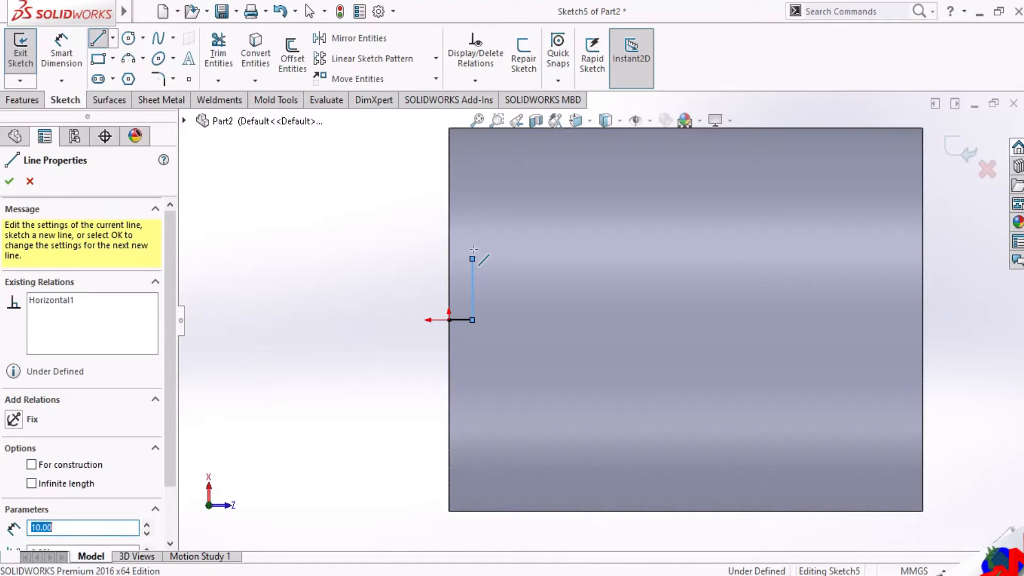
key(Escape)
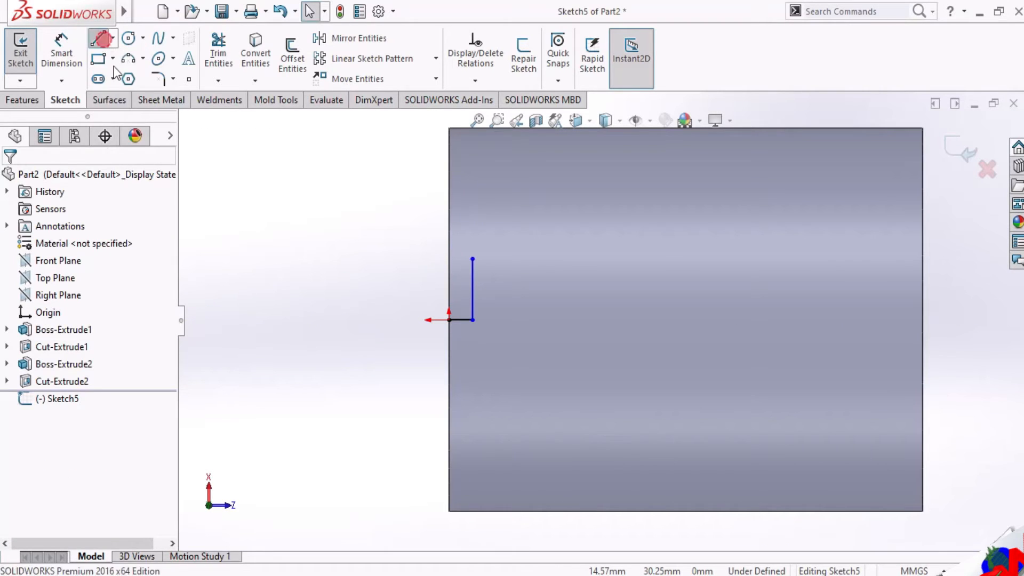
Sketch a second 10 mm perpendicular line from the corner of the first two lines, extending in the opposite direction.
click(101, 38)
click(472, 320)
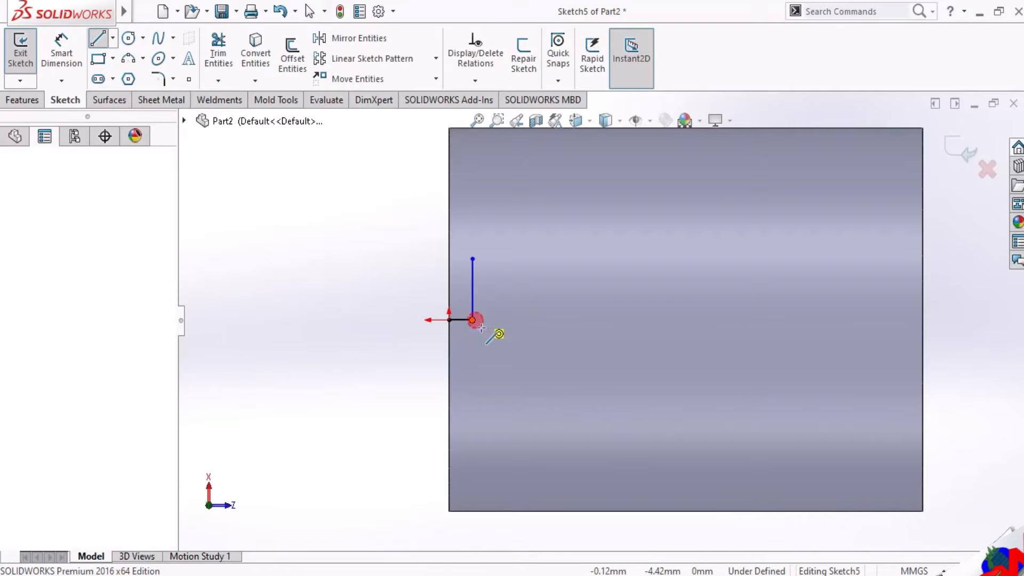
click(472, 357)
text(10)
key(Return)
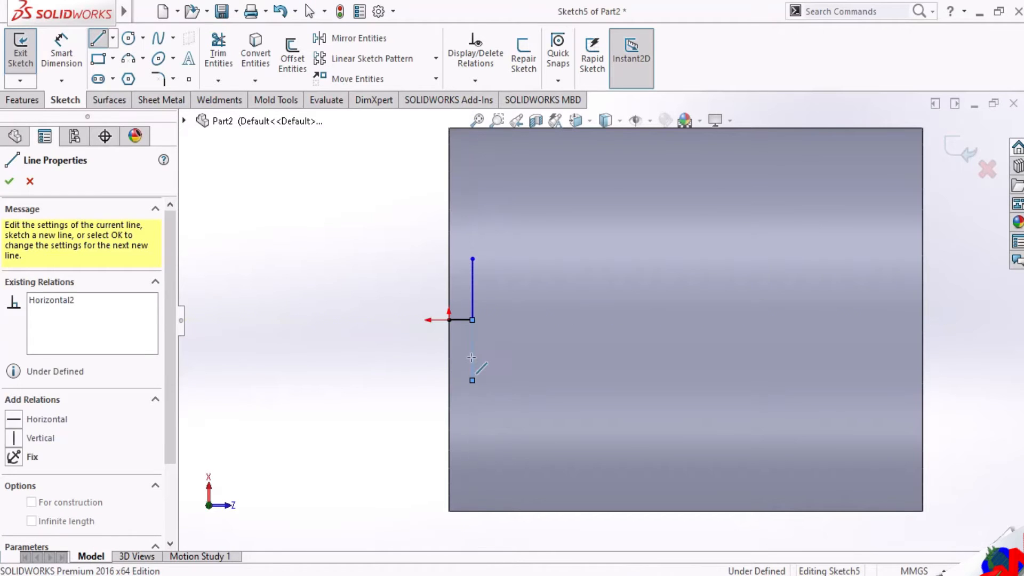
Complete a 20 by 20 mm square from the 10 mm lines, closing it at the free end of the first one.
click(472, 381)
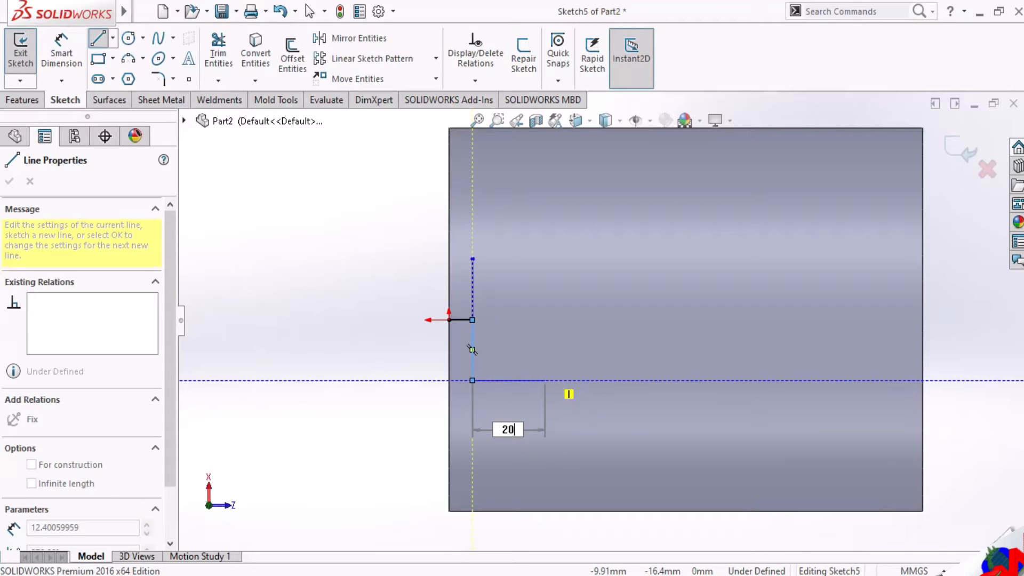
text(20)
key(Return)
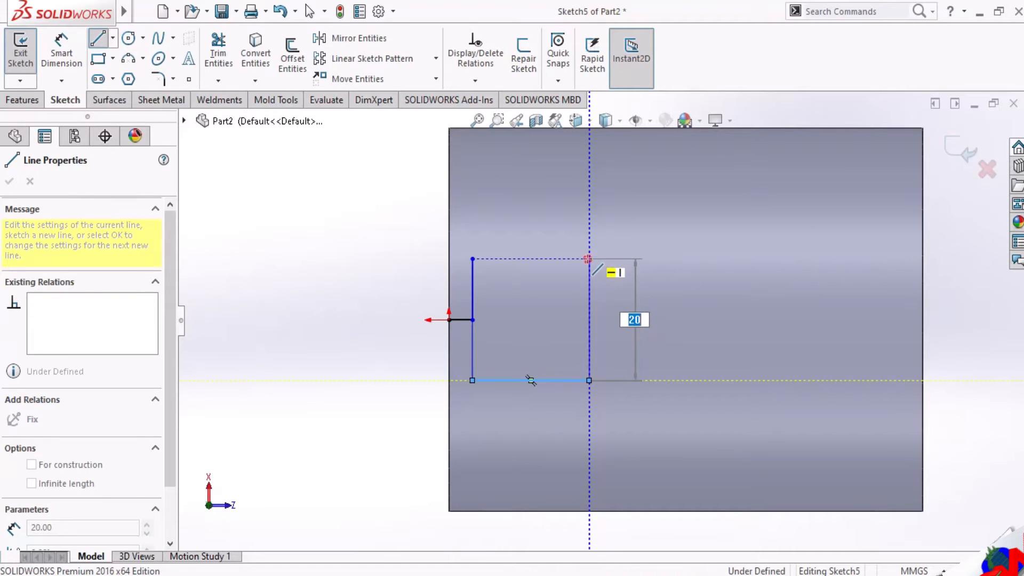
click(588, 257)
click(473, 259)
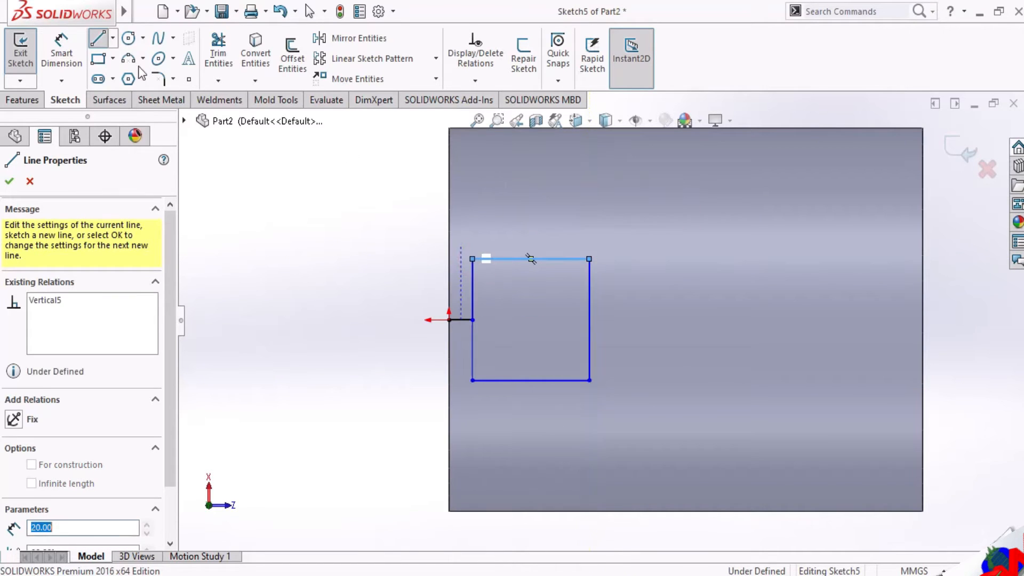
Dimension the square's upper side, parallel to the cylinder's axis, at 15 mm.
click(73, 53)
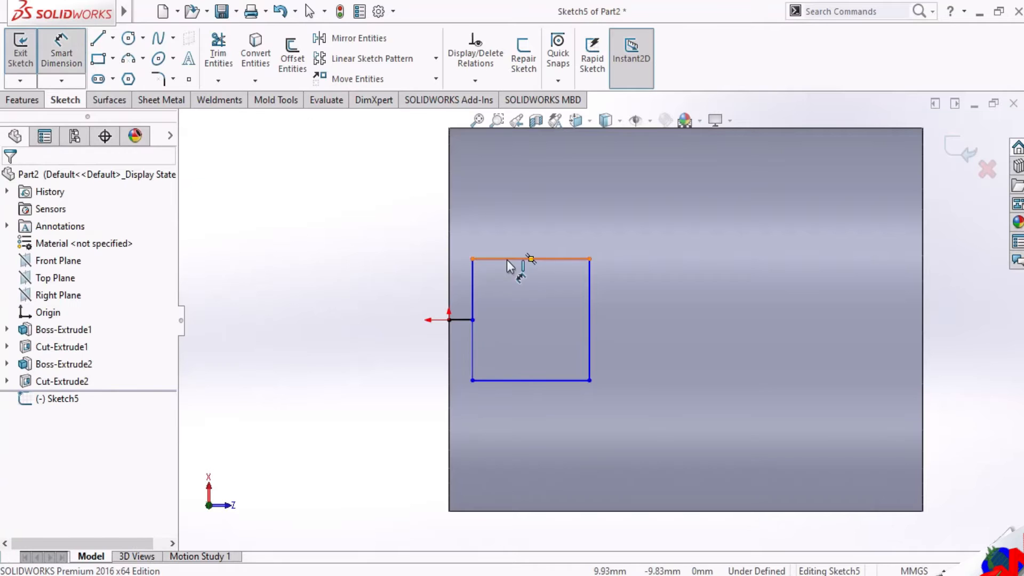
click(510, 258)
click(526, 226)
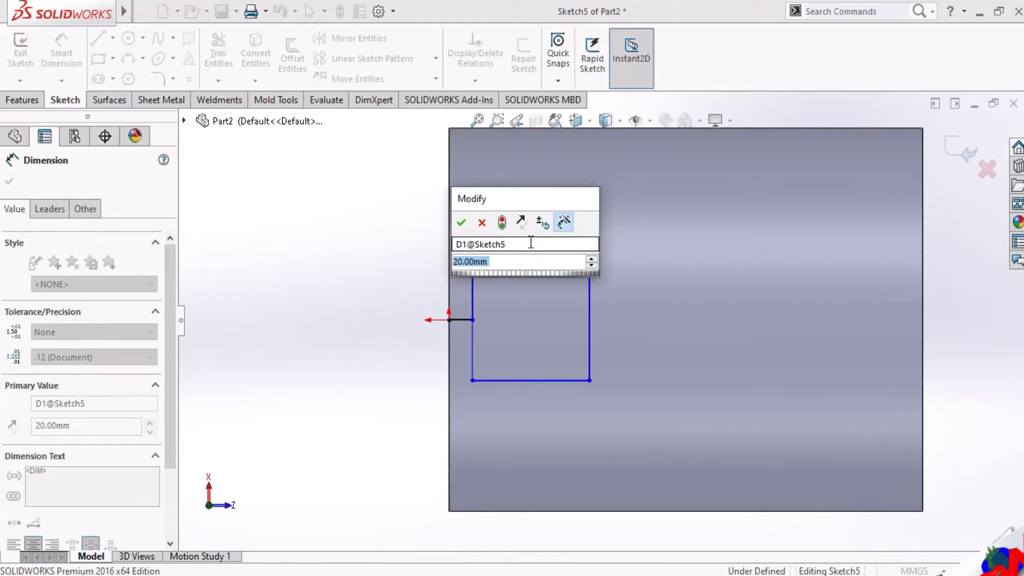
text(20)
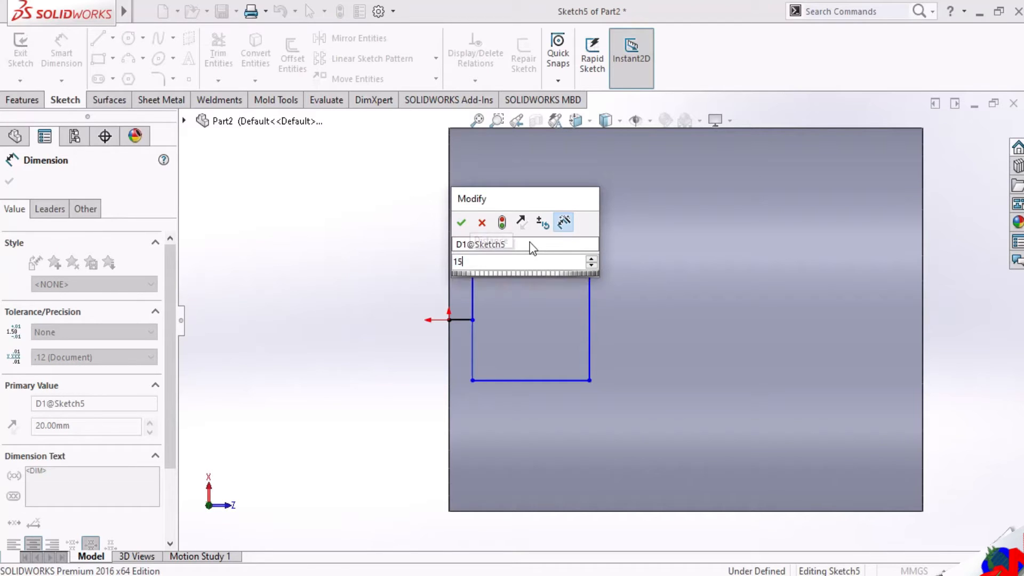
key(Return)
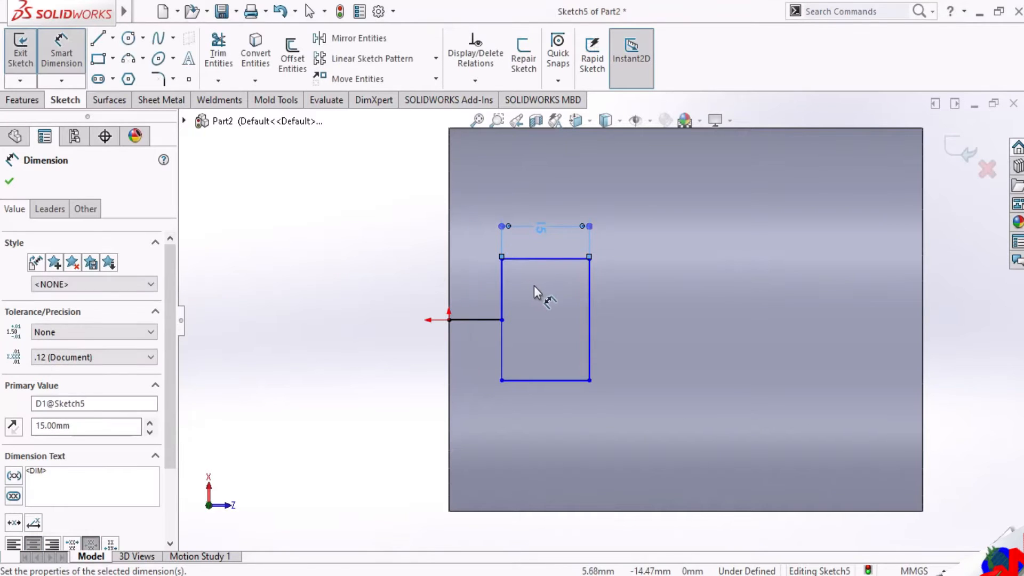
Dimension the short connecting line between the origin and the rectangle at 3 mm.
click(481, 319)
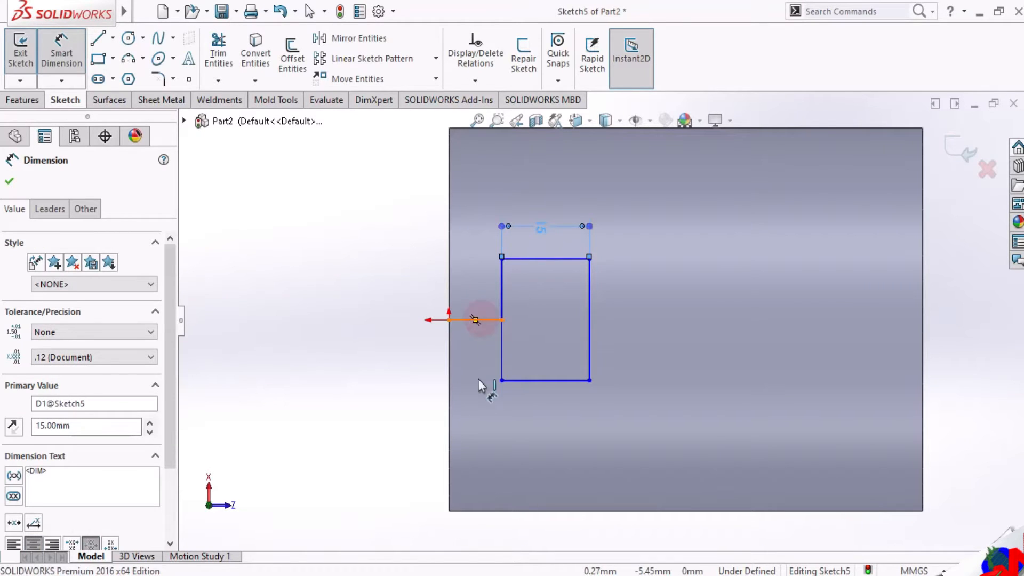
click(470, 431)
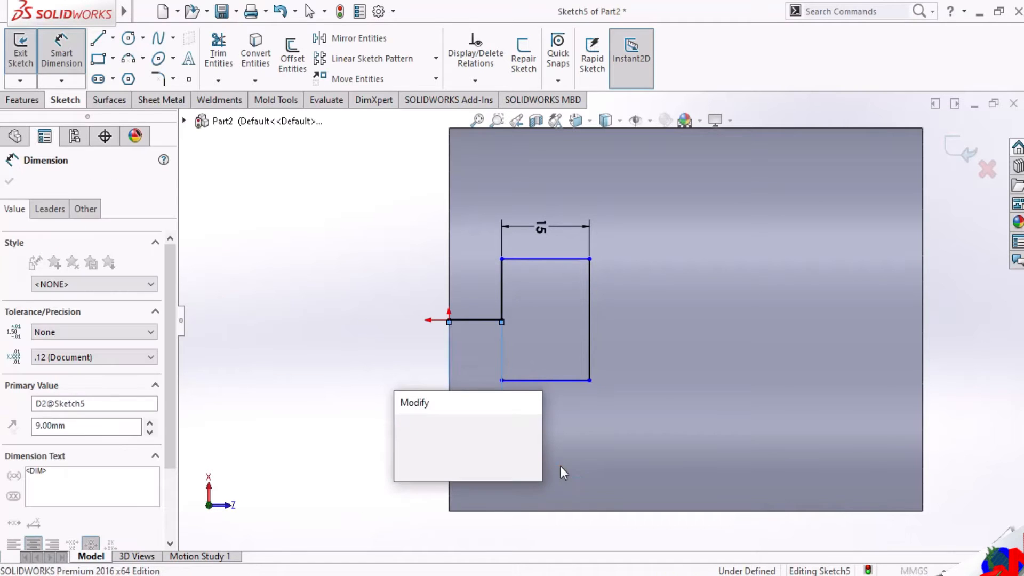
text(3)
key(Return)
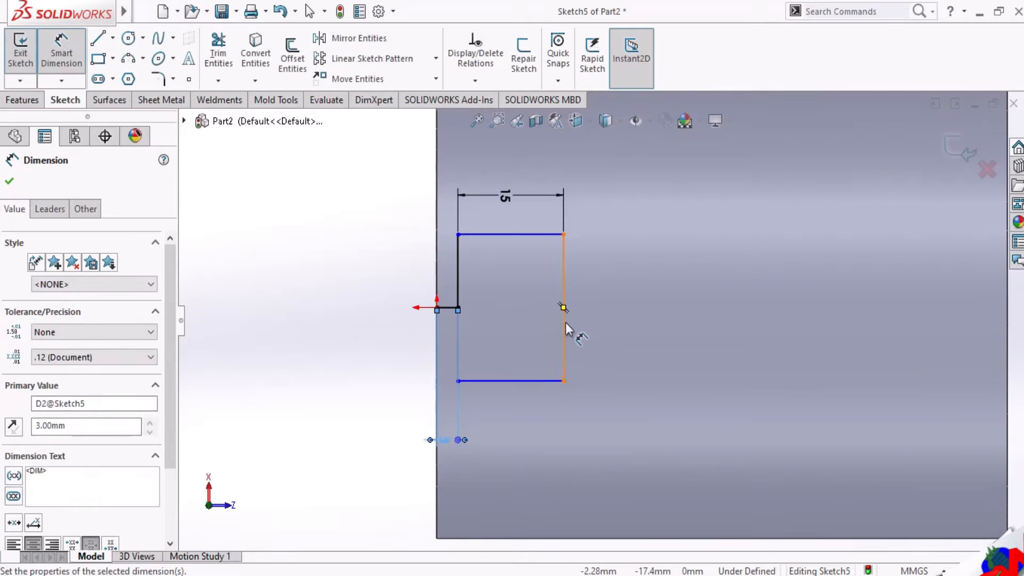
Dimension the rectangle's side farthest from the origin, try 15 mm for it, and undo that value change.
click(565, 324)
click(640, 332)
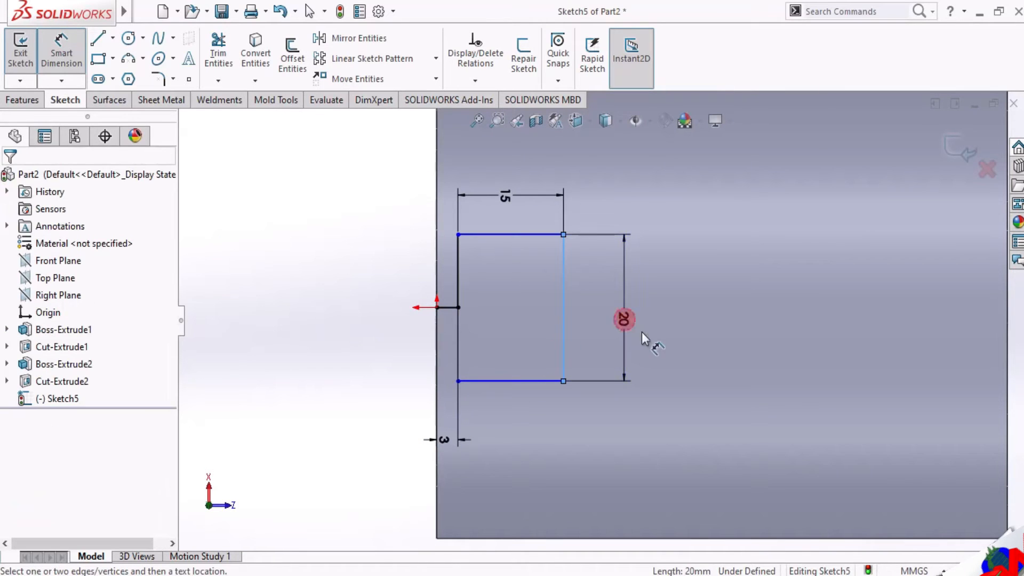
text(13)
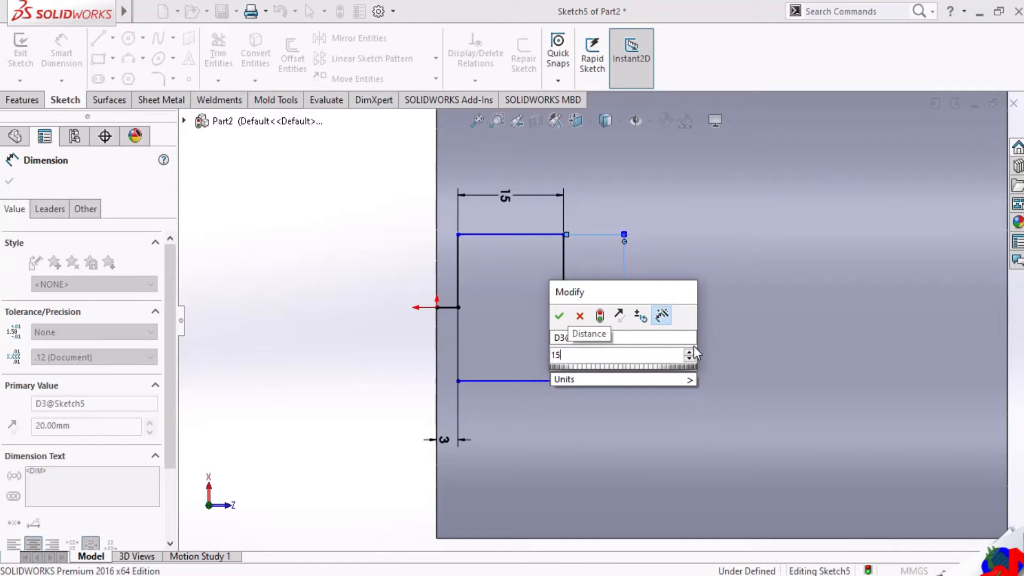
key(Return)
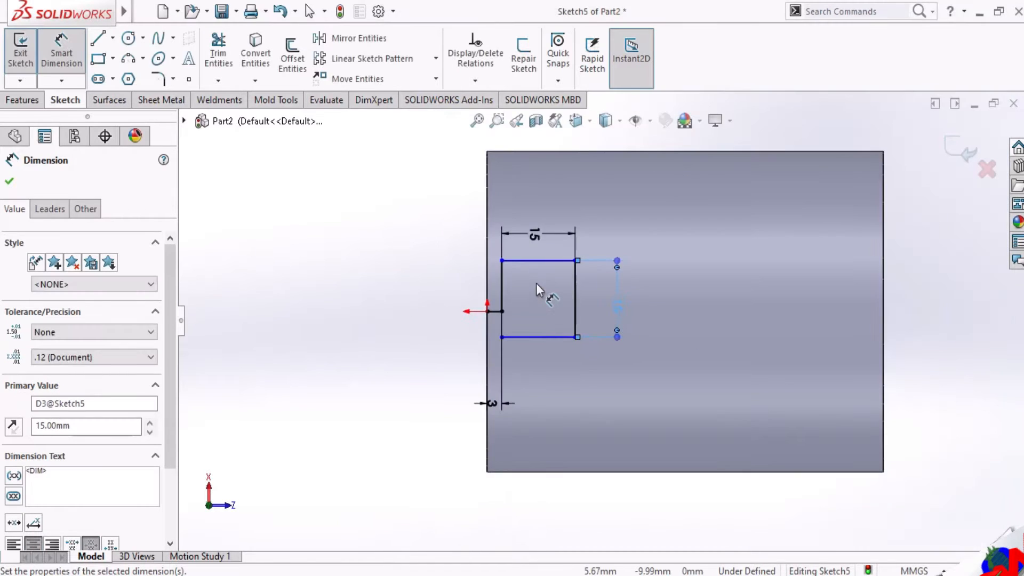
scroll(569, 319, down, 1)
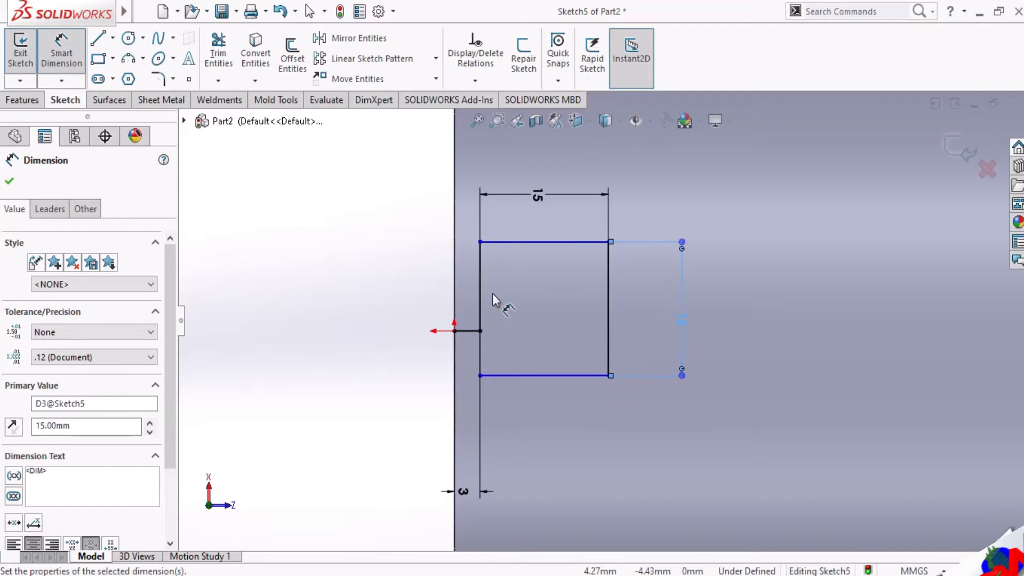
key(Escape)
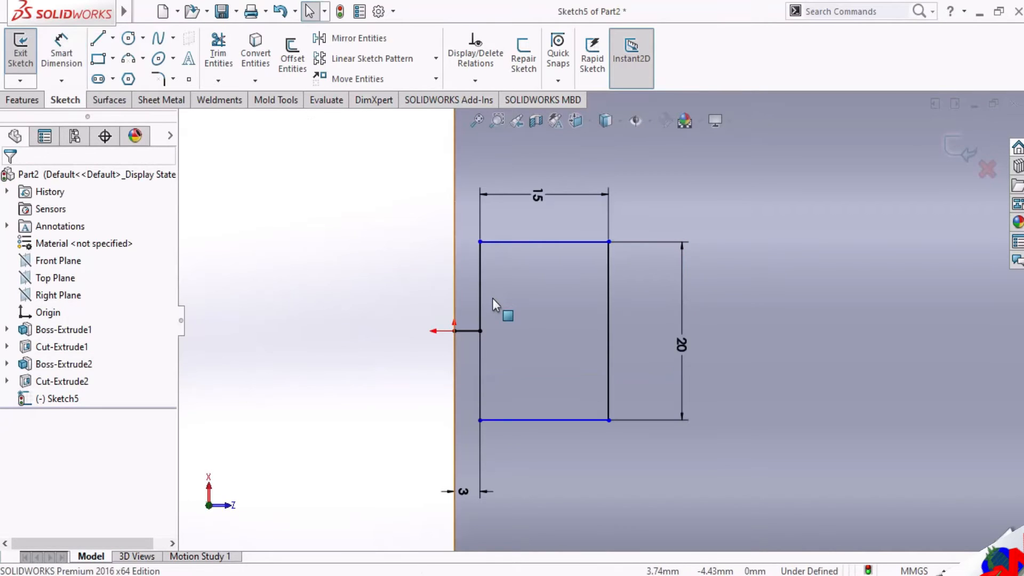
Dimension the upper segment of the rectangle's side nearest the origin at 7.5 mm.
click(73, 57)
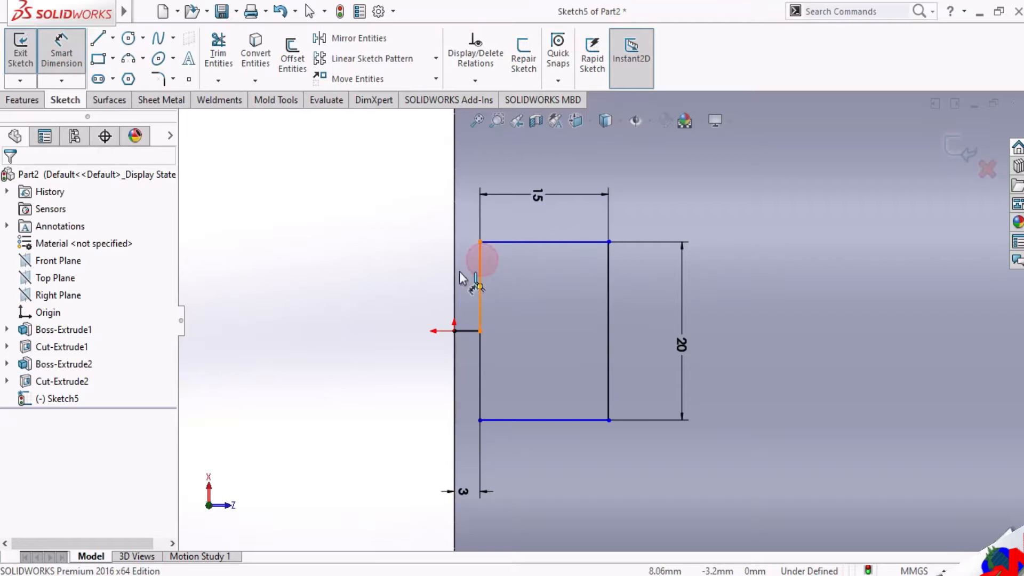
click(462, 277)
click(411, 280)
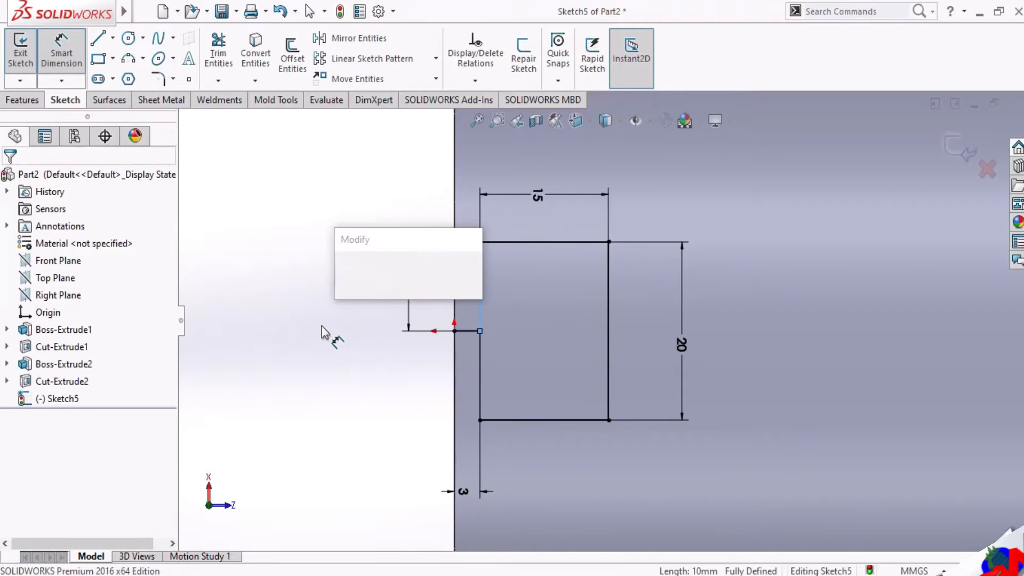
text(7)
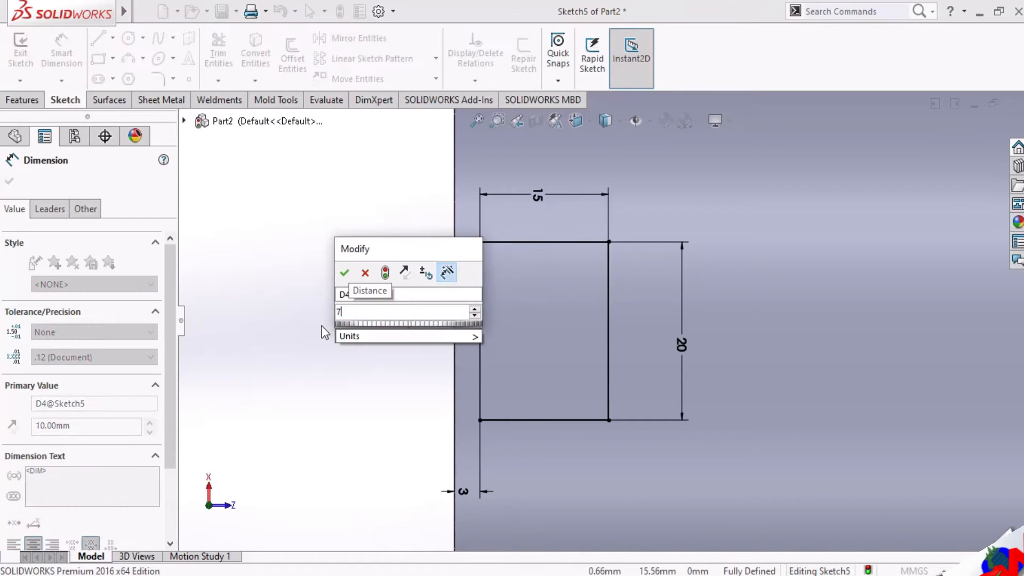
text(.5)
key(Return)
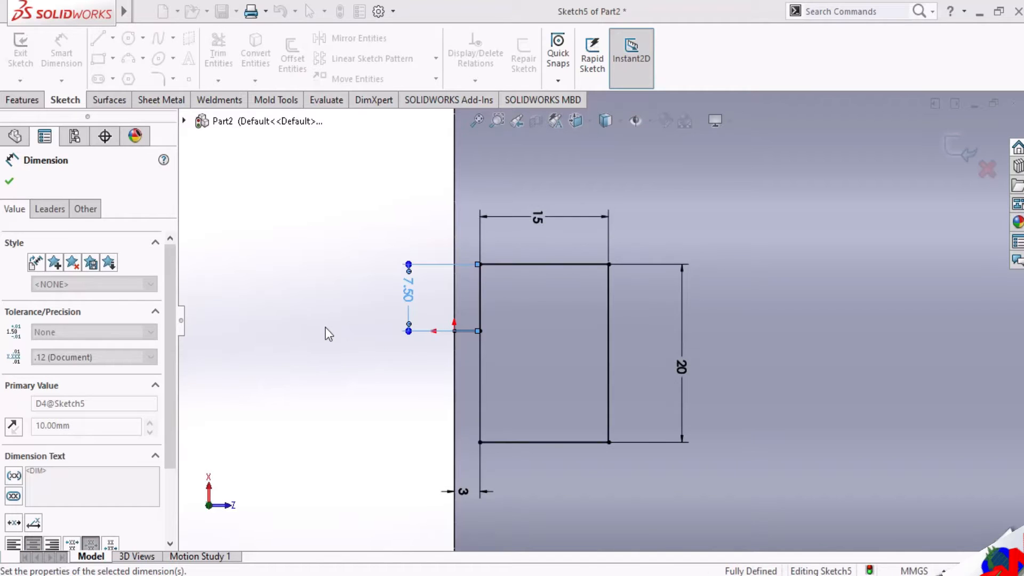
Add a driven dimension to the lower segment of the side nearest the origin, and undo it together with the 7.5 mm value.
click(483, 373)
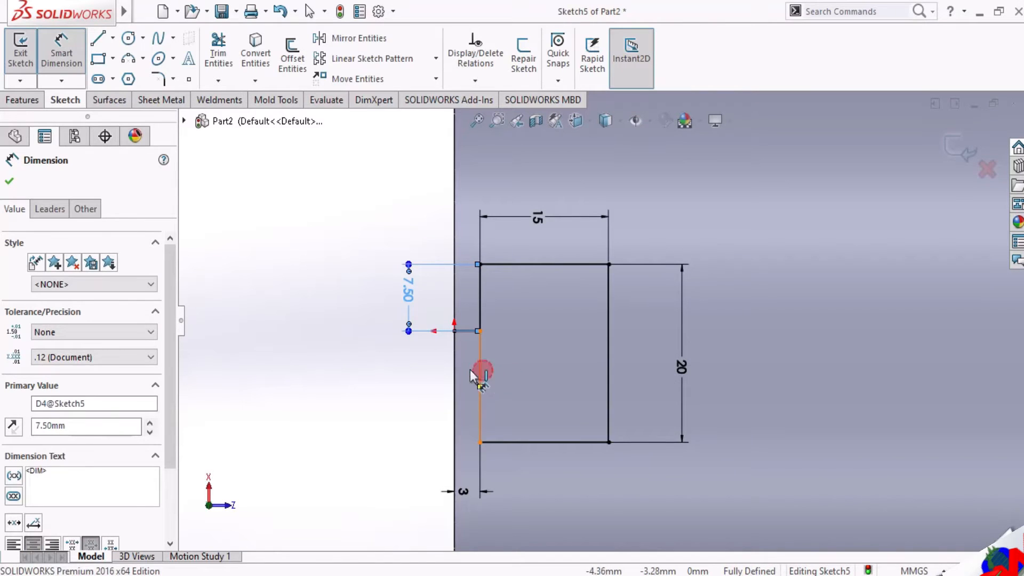
click(387, 386)
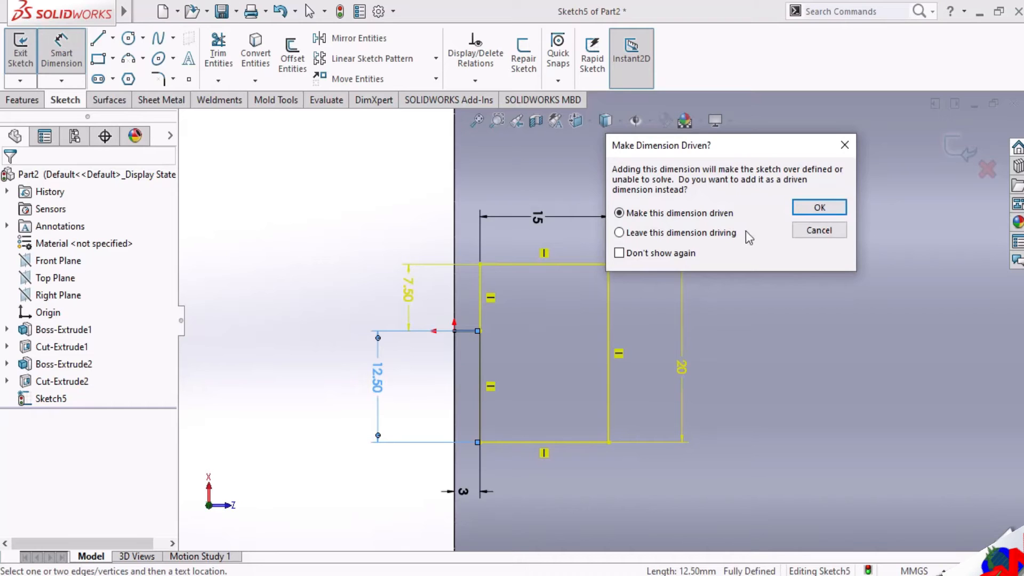
click(799, 211)
click(377, 376)
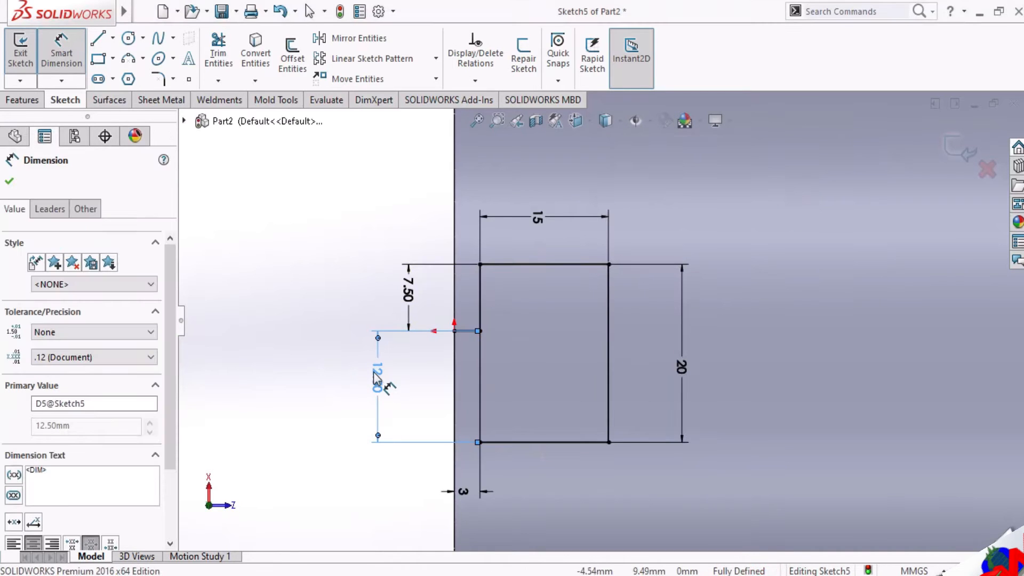
click(374, 375)
click(609, 297)
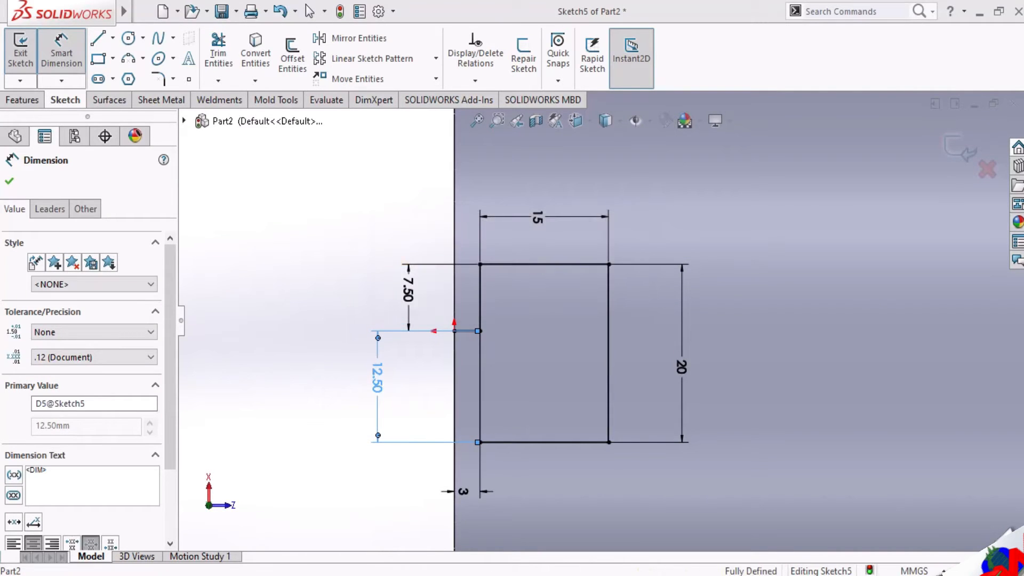
click(9, 182)
key(Escape)
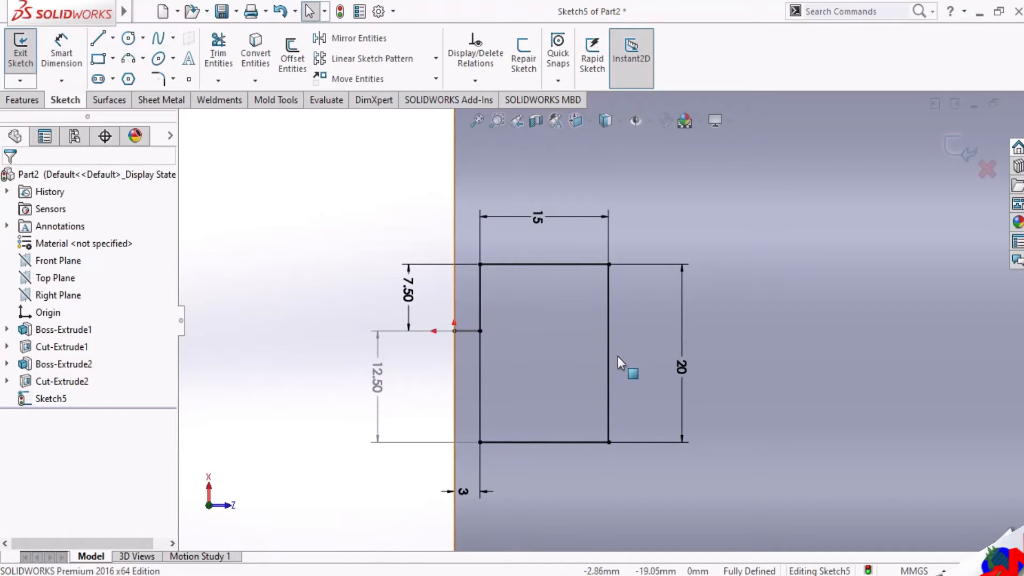
key(ctrl+z)
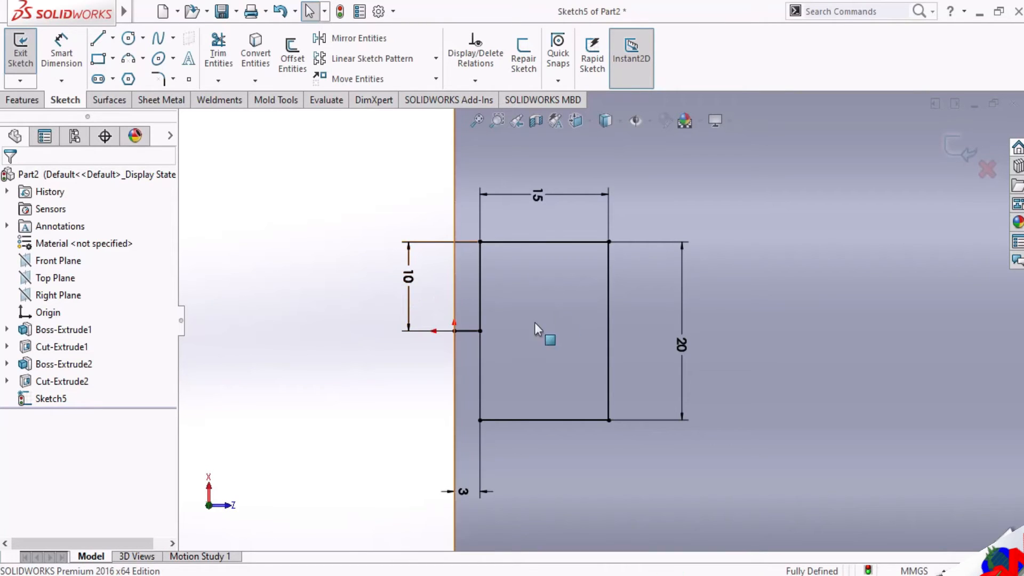
Trim away the rectangle's side farthest from the origin.
scroll(527, 323, down, 2)
scroll(543, 321, up, 2)
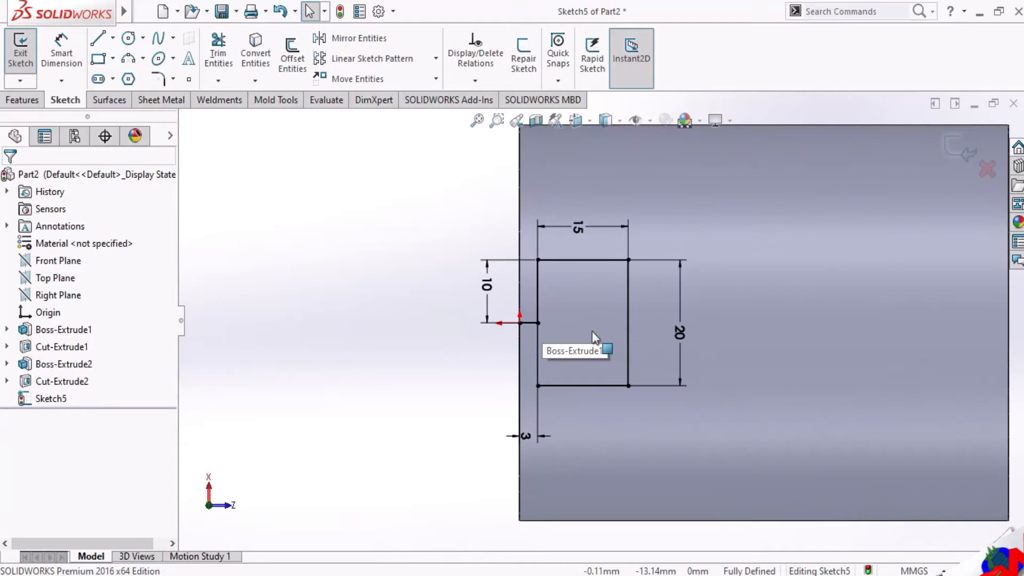
scroll(593, 331, up, 2)
scroll(593, 331, down, 2)
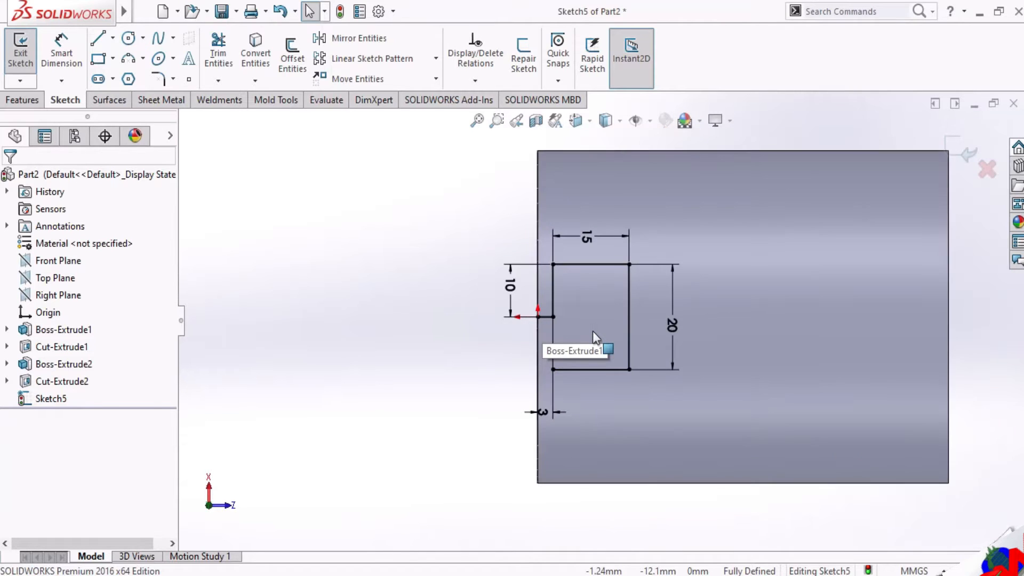
scroll(593, 331, down, 1)
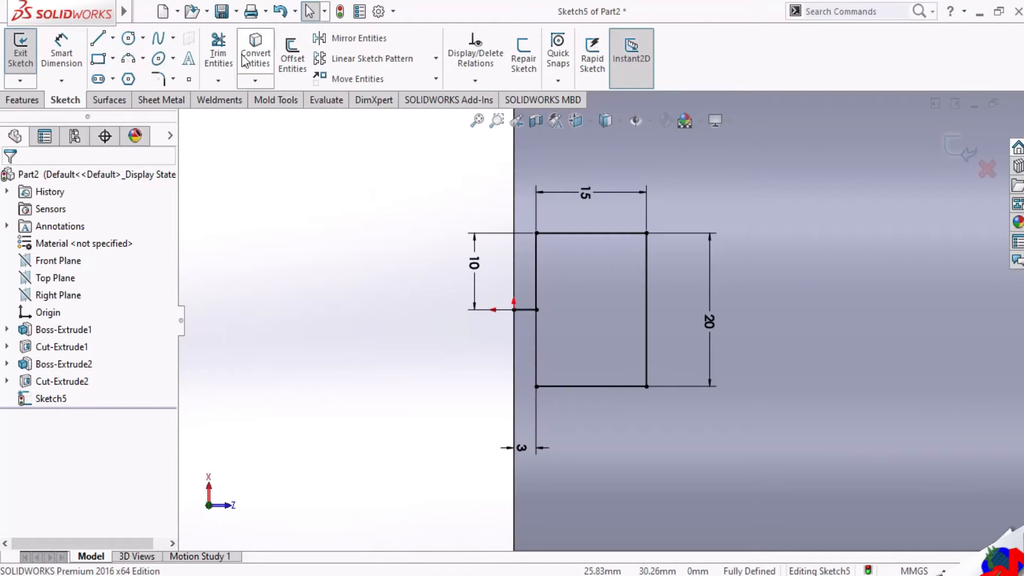
click(219, 51)
click(645, 258)
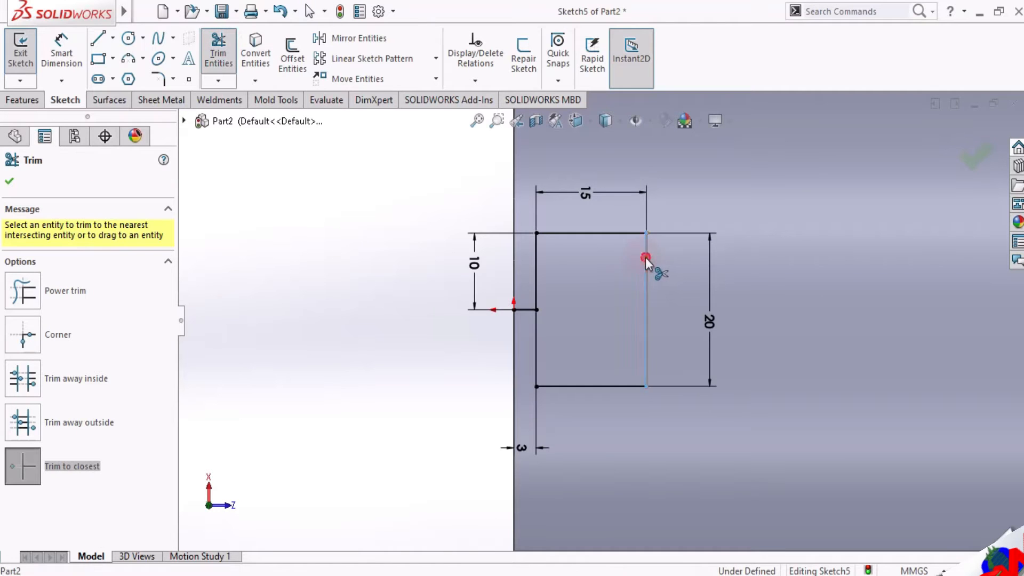
Dimension the lower segment of the side nearest the origin at 7.5 mm and set the upper segment's dimension to 7.5 mm.
click(62, 53)
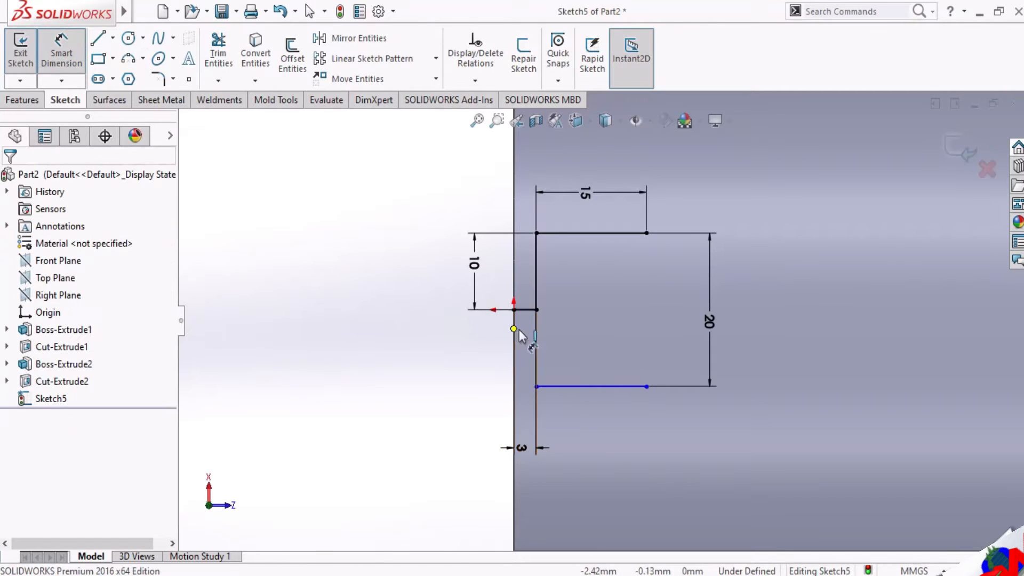
click(538, 339)
click(450, 343)
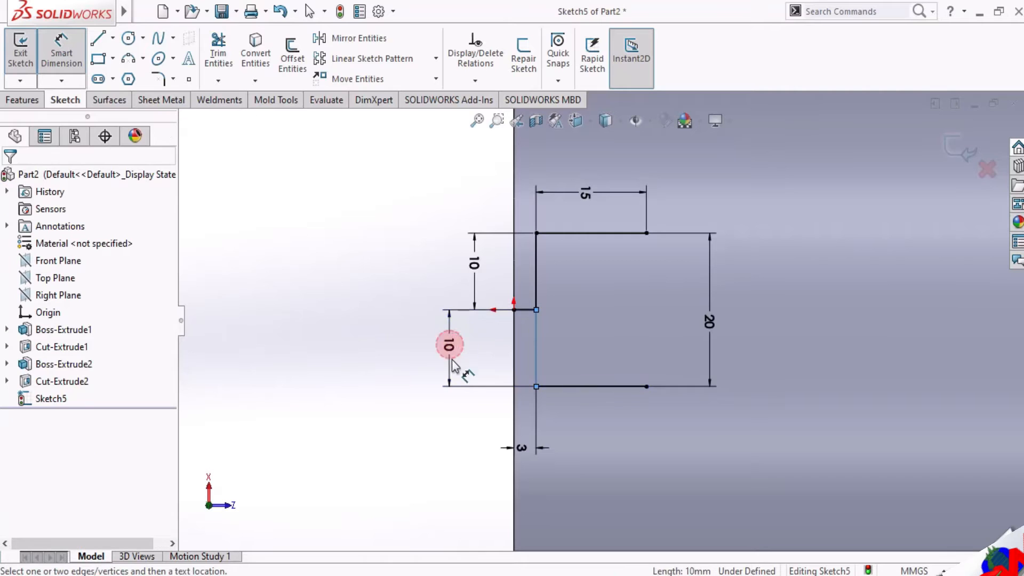
text(7.5)
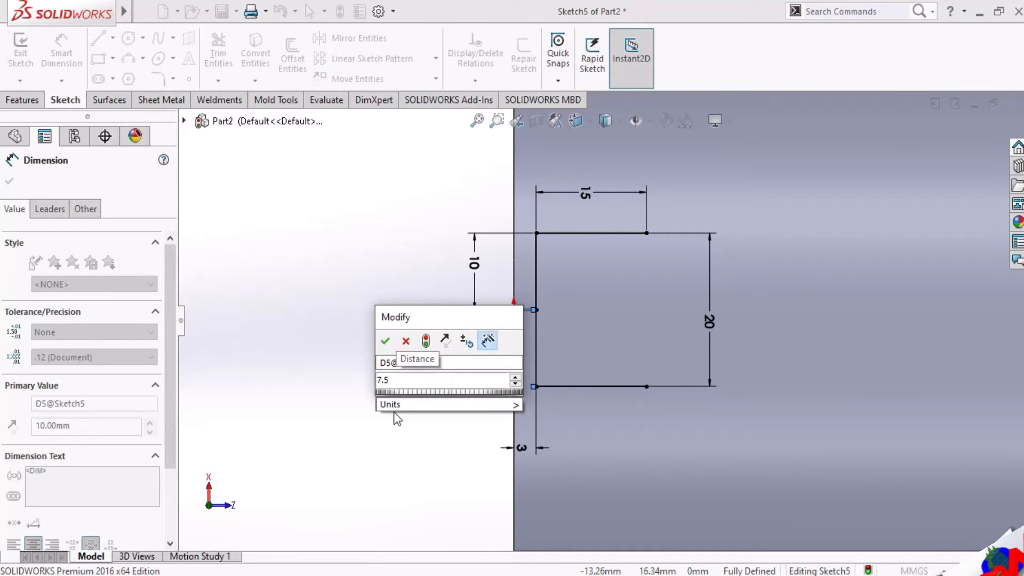
key(Return)
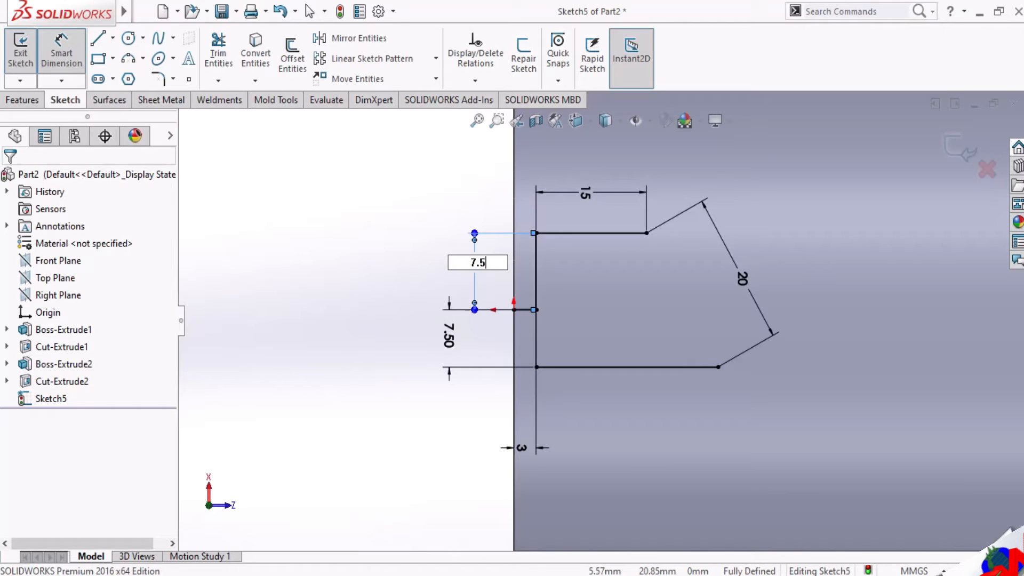
key(Return)
key(Escape)
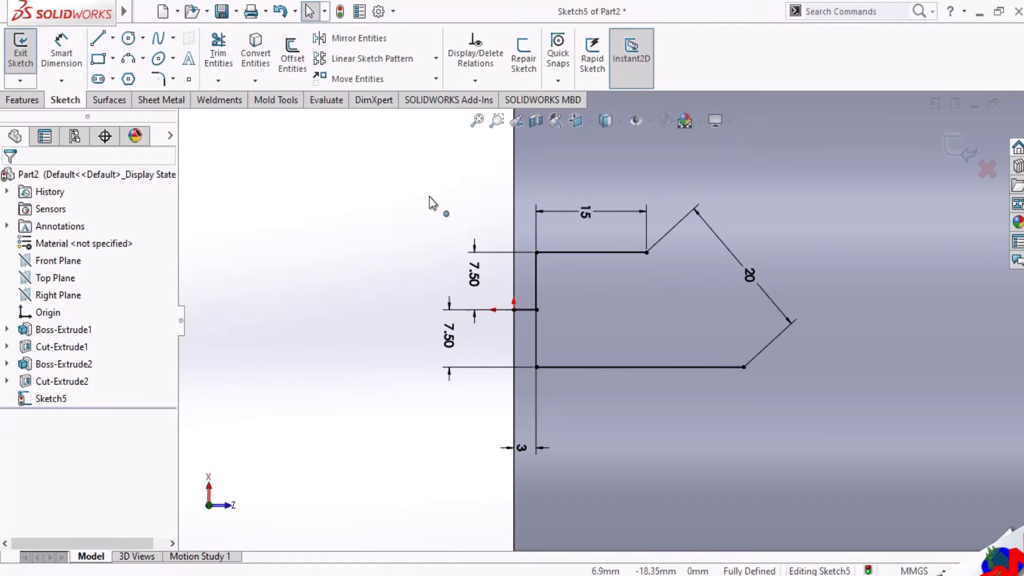
Delete the 20 mm dimension and draw a line about 17.5 mm long from the 15 mm line's free end across the opposite side.
click(725, 241)
key(Delete)
click(113, 38)
click(121, 58)
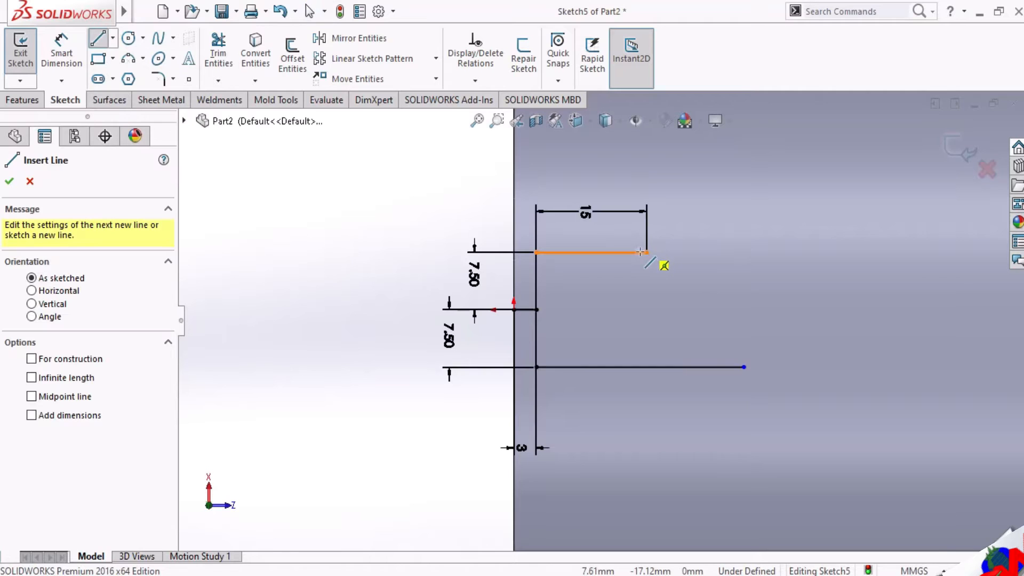
click(647, 252)
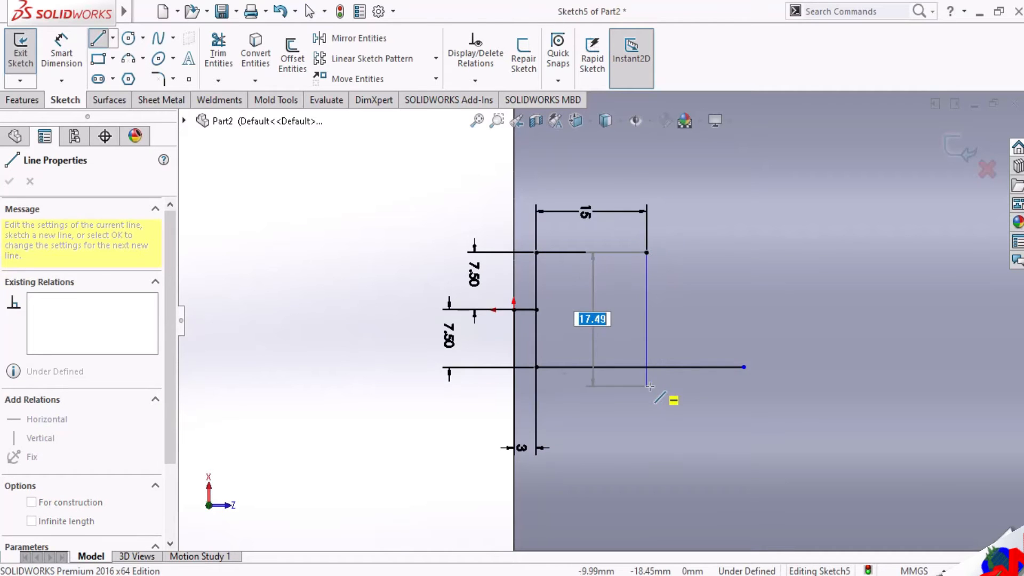
click(646, 386)
key(Escape)
key(Escape)
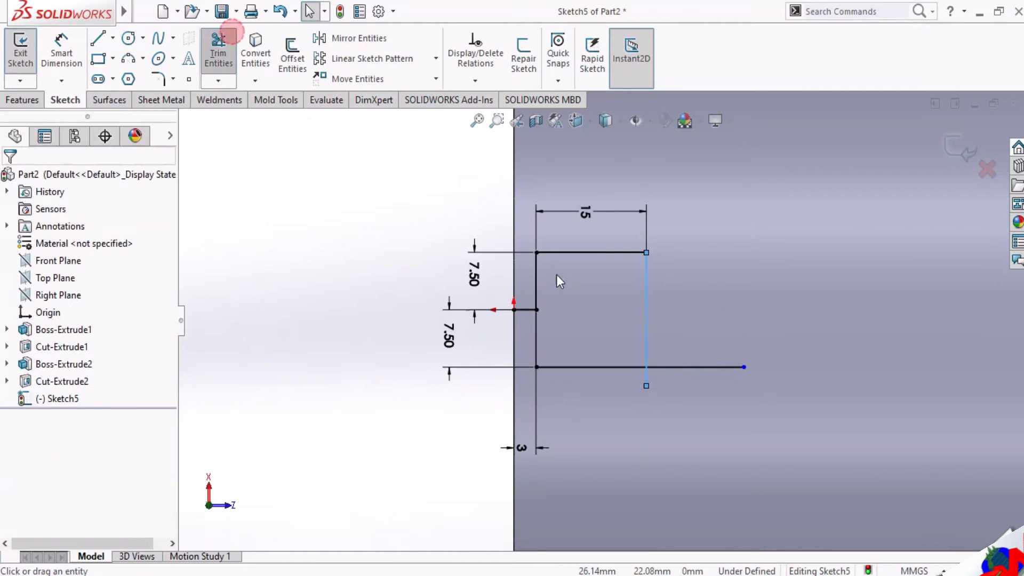
Trim the two overhanging line ends beyond the new corner to close the 15 by 15 mm square.
click(699, 371)
click(648, 377)
click(9, 182)
click(22, 100)
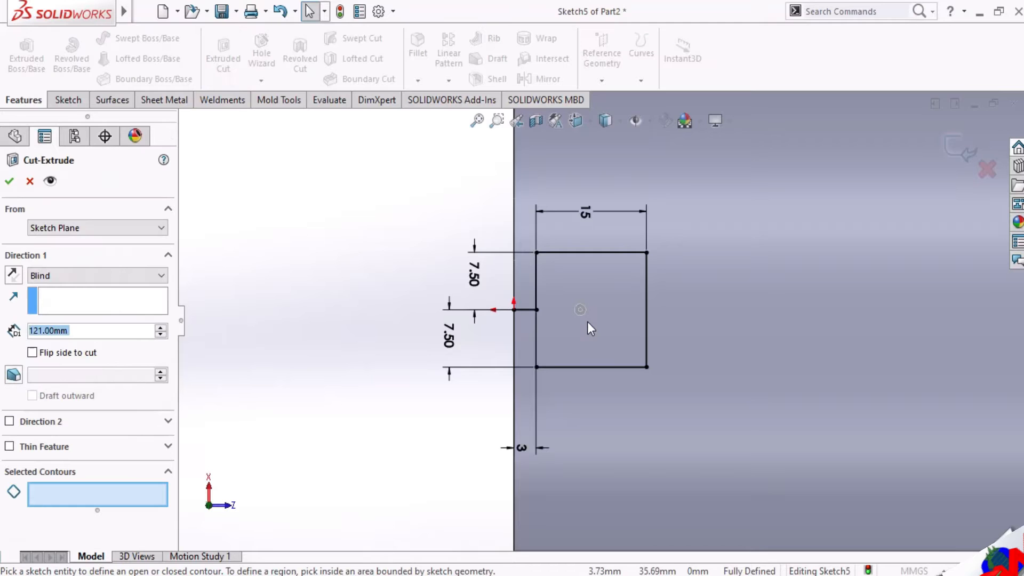
click(612, 332)
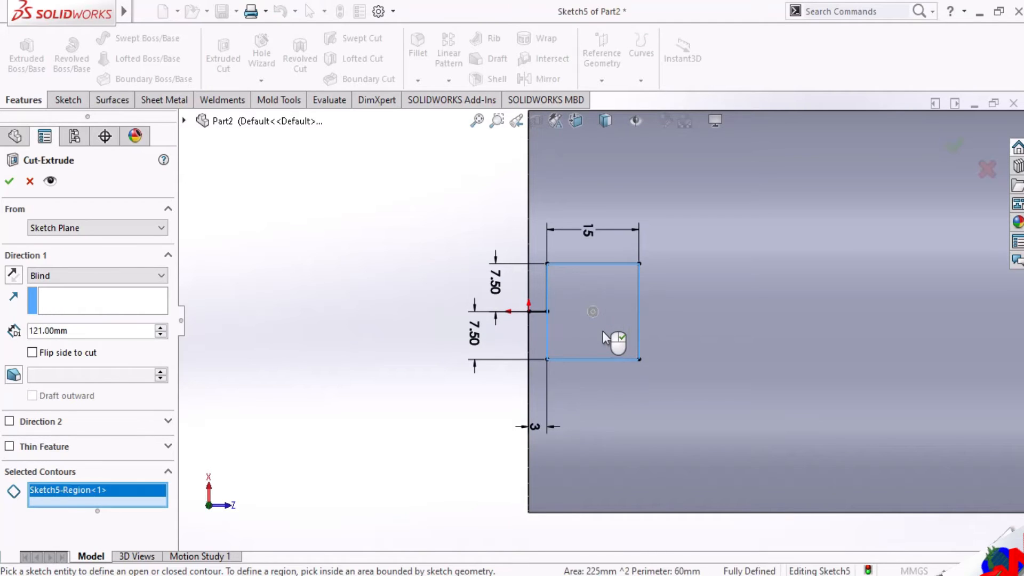
click(30, 181)
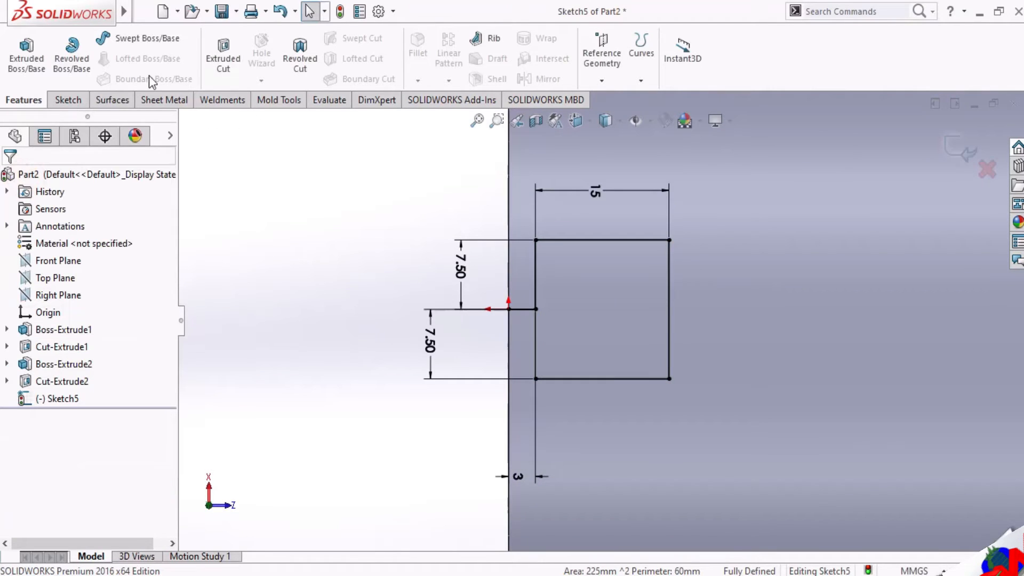
Trim away the short 3 mm connecting line between the origin and the square.
click(73, 103)
click(218, 54)
click(517, 307)
click(521, 309)
mouse_move(528, 341)
middle_down()
mouse_move(544, 304)
mouse_move(558, 313)
mouse_move(507, 334)
middle_up()
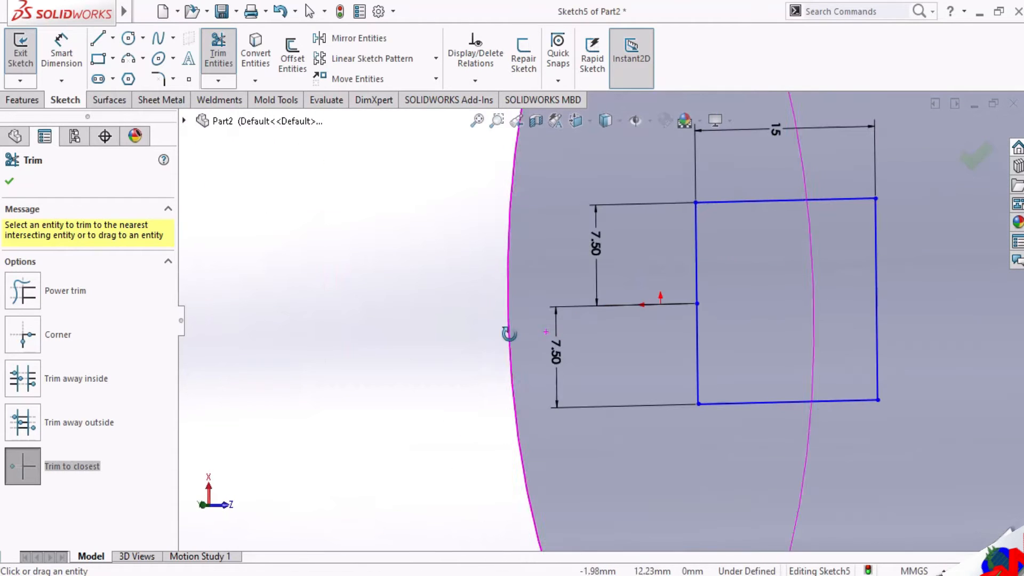
click(10, 182)
Cut-extrude the square profile from the sketch plane through the cylinder wall with a blind depth of 51 mm.
click(22, 100)
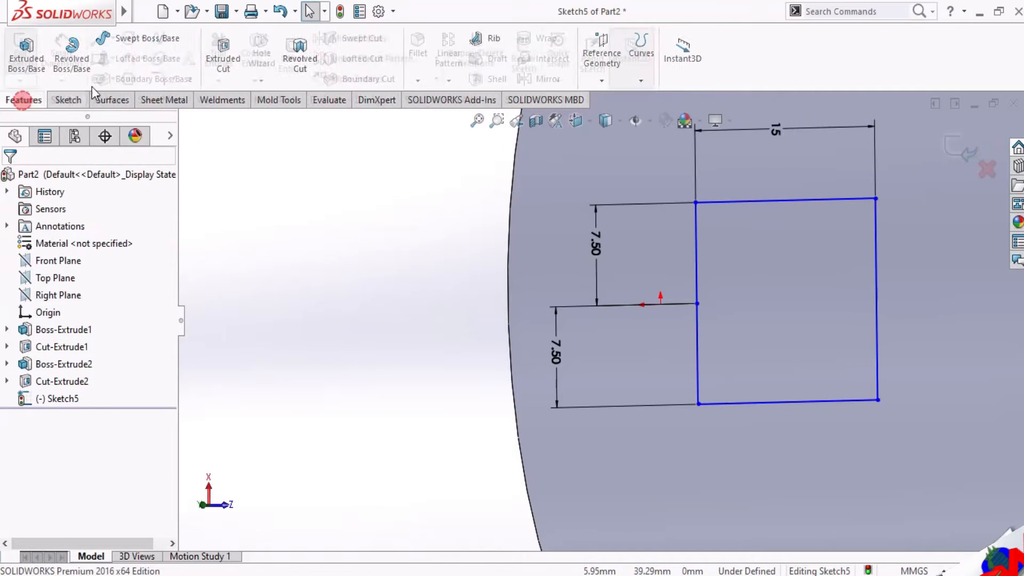
click(224, 61)
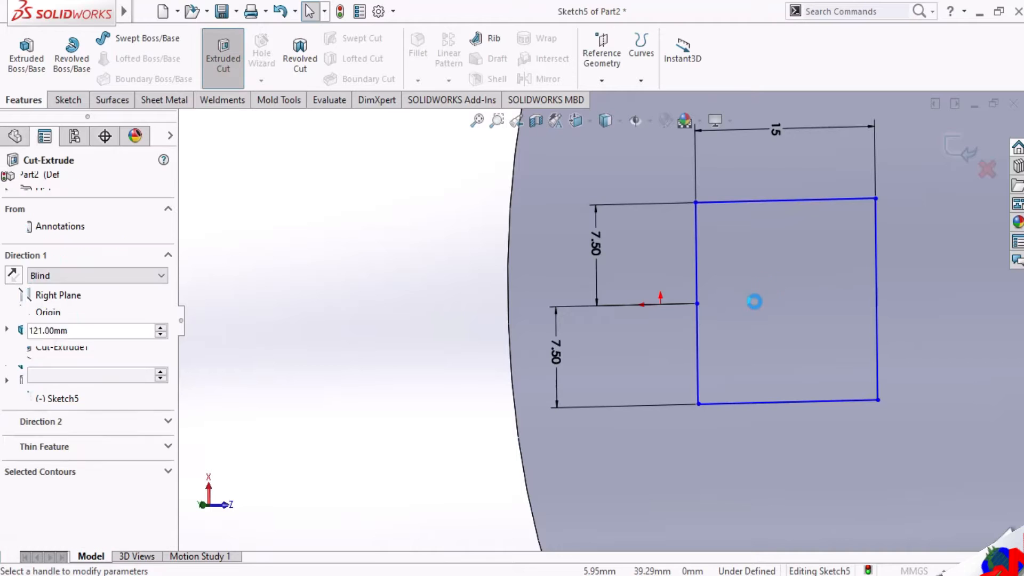
mouse_move(753, 309)
middle_down()
mouse_move(641, 308)
mouse_move(727, 309)
mouse_move(702, 348)
mouse_move(708, 396)
mouse_move(839, 222)
mouse_move(812, 314)
middle_up()
scroll(812, 318, down, 2)
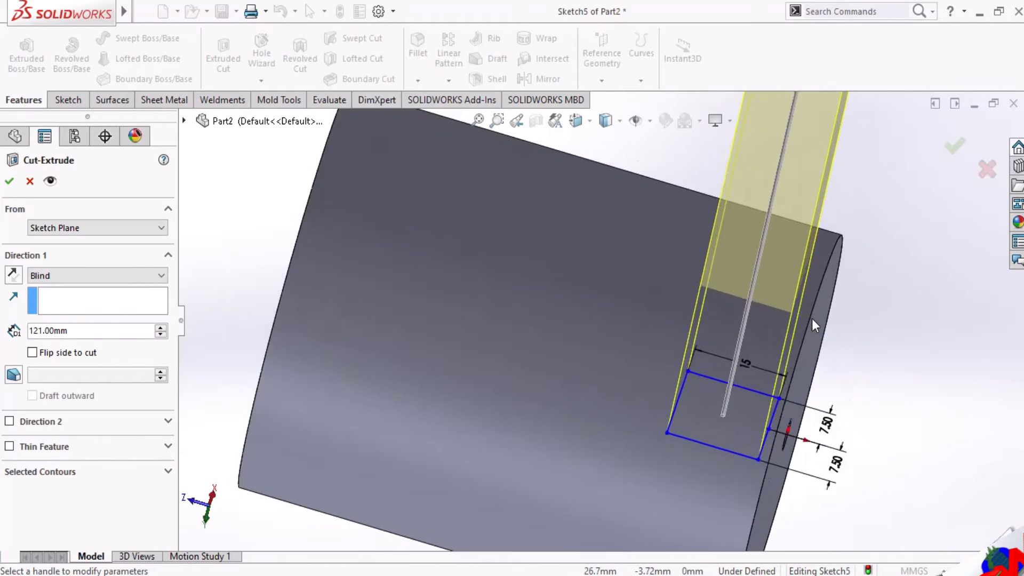
scroll(812, 319, up, 7)
scroll(663, 263, down, 3)
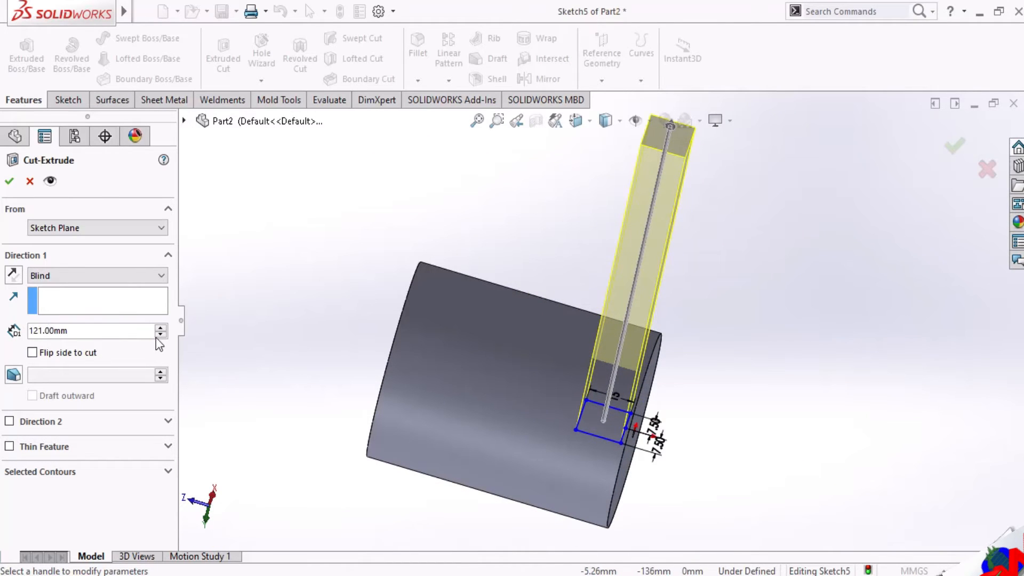
drag(160, 335, 160, 335)
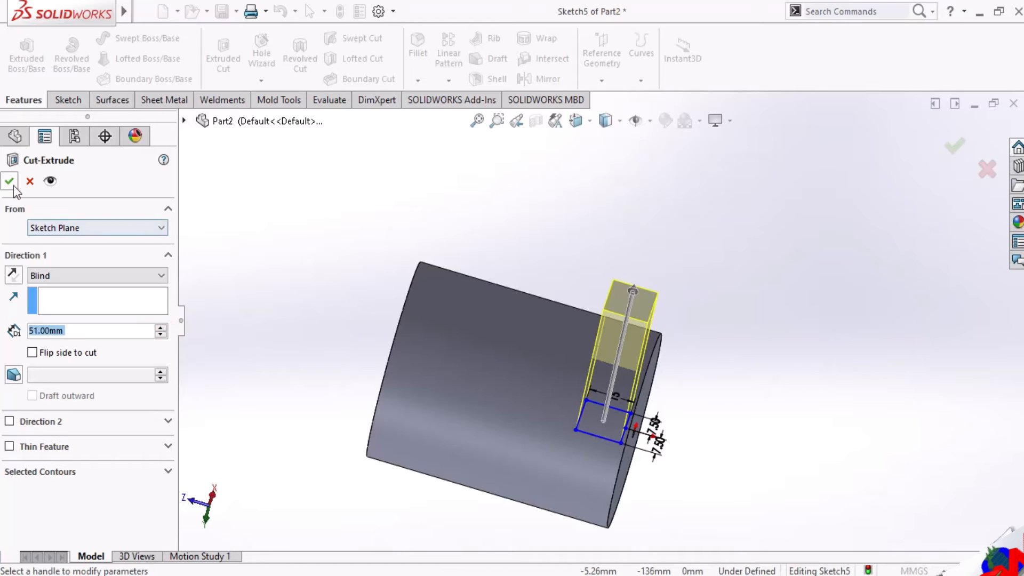
click(9, 181)
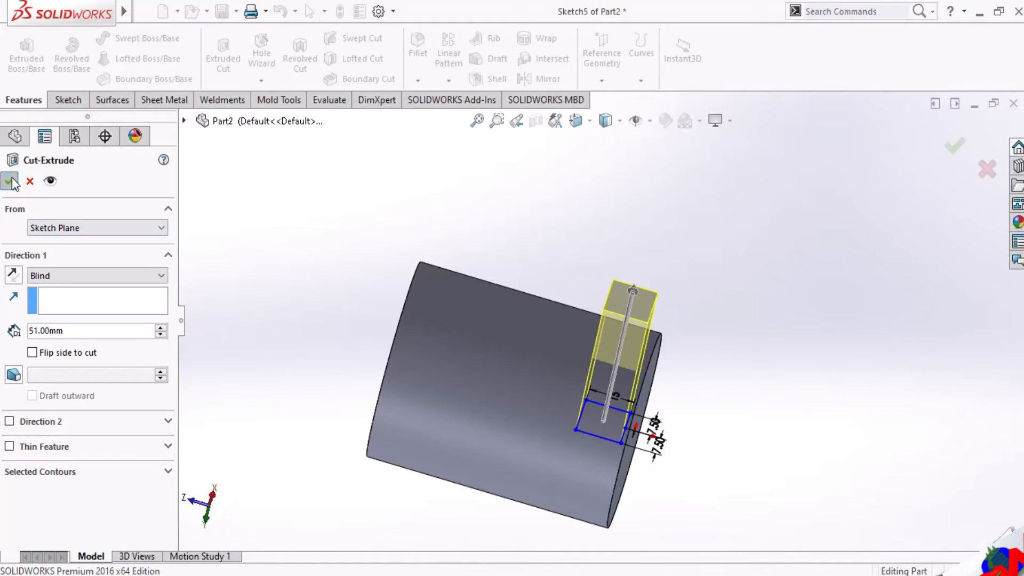
Inspect the square cut, then select the Top Plane and orient the view straight onto it.
middle_drag(518, 382, 631, 261)
middle_drag(561, 346, 453, 450)
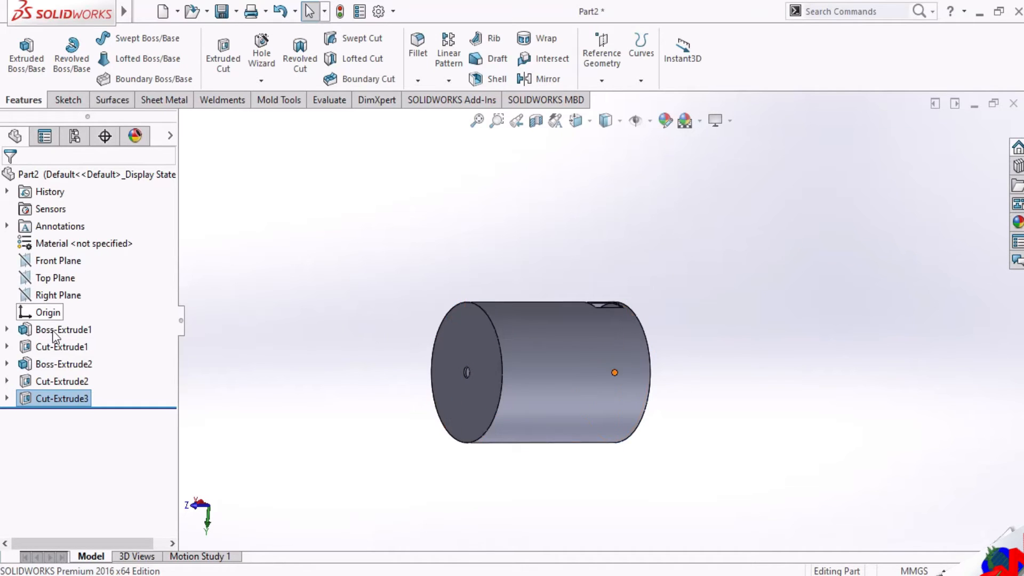
click(42, 279)
middle_drag(538, 414, 591, 206)
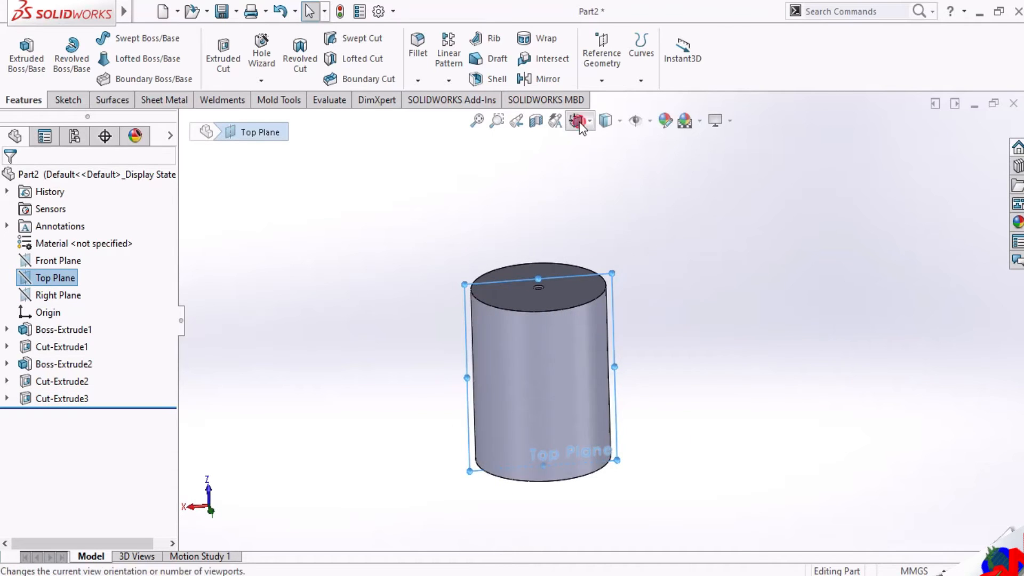
click(578, 120)
click(609, 342)
scroll(610, 344, up, 2)
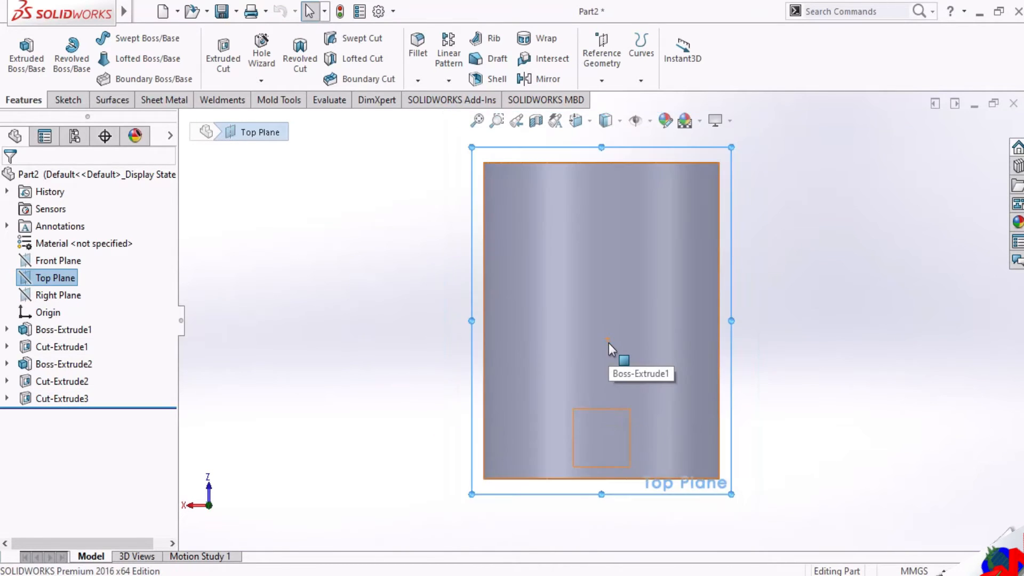
Clear the current selection and start a new sketch on the Top Plane.
click(831, 372)
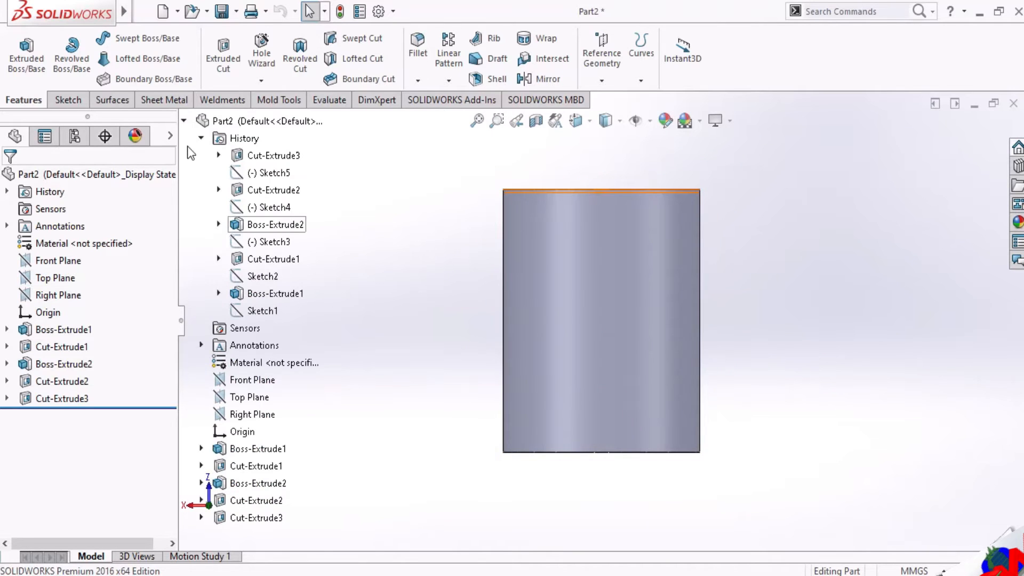
click(186, 121)
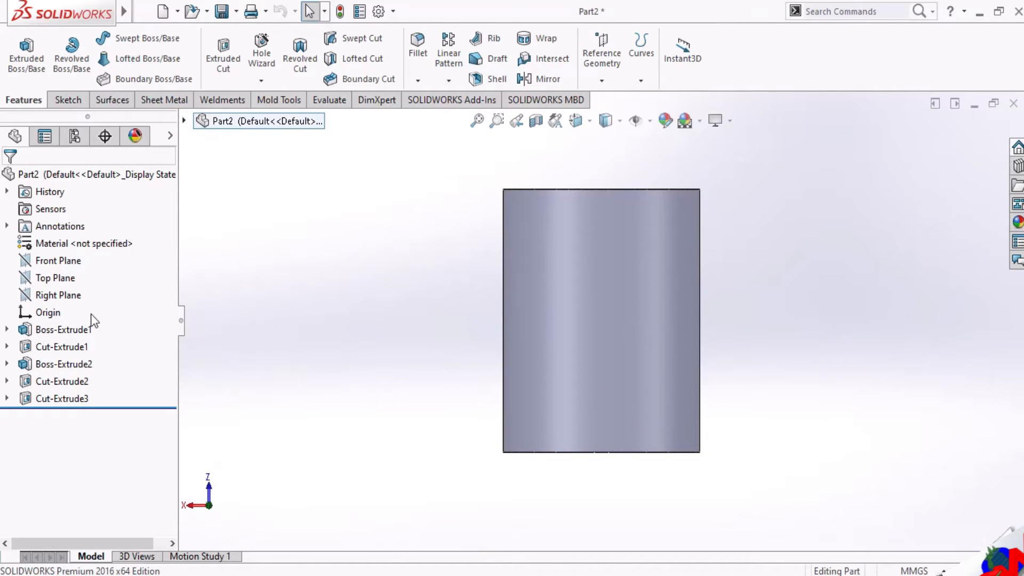
click(60, 277)
click(72, 254)
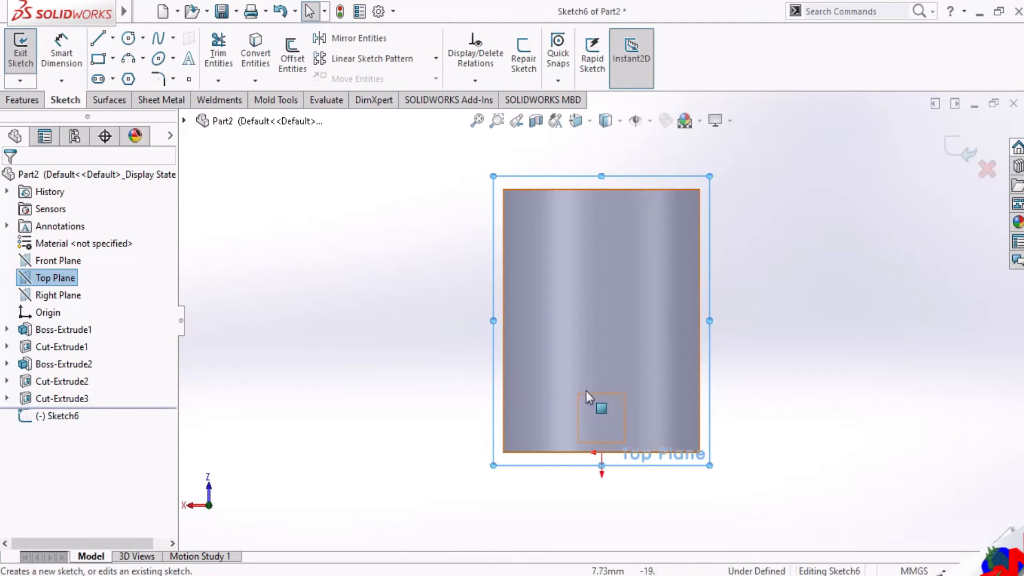
Draw a 1 mm line down from the midpoint of the cylinder's upper edge and a 12 mm horizontal line rightward from its lower end.
scroll(618, 386, down, 2)
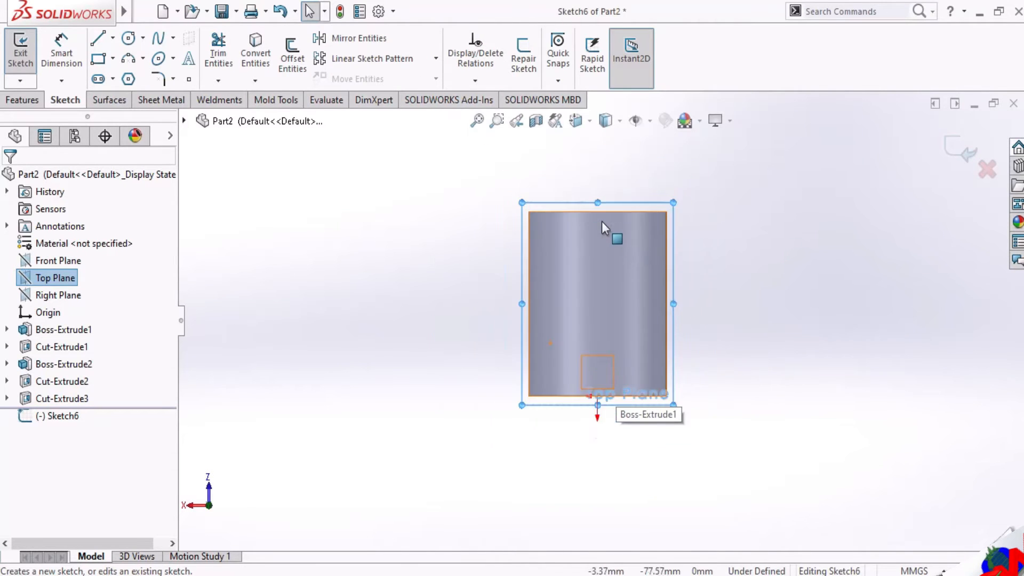
click(113, 38)
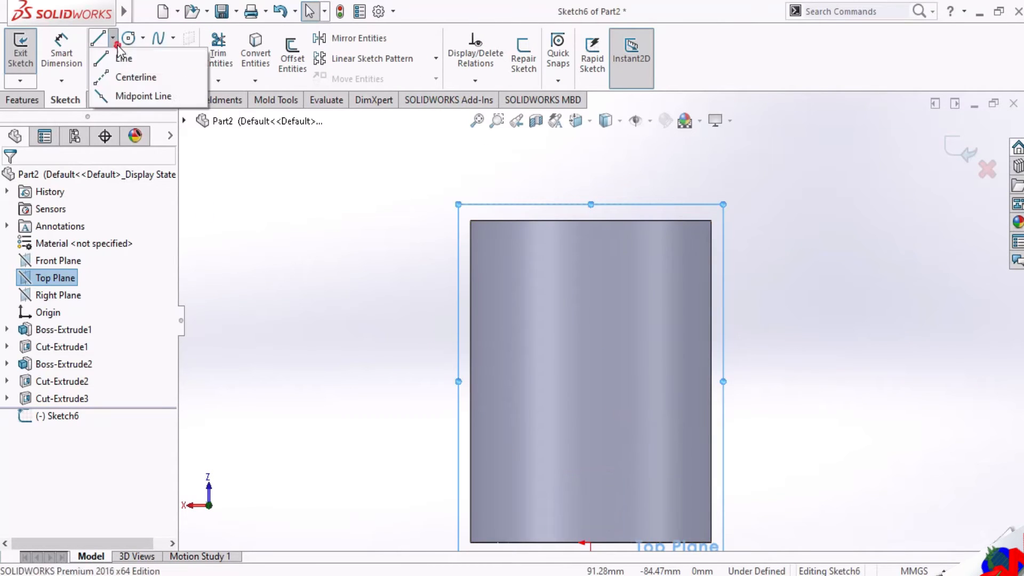
click(122, 55)
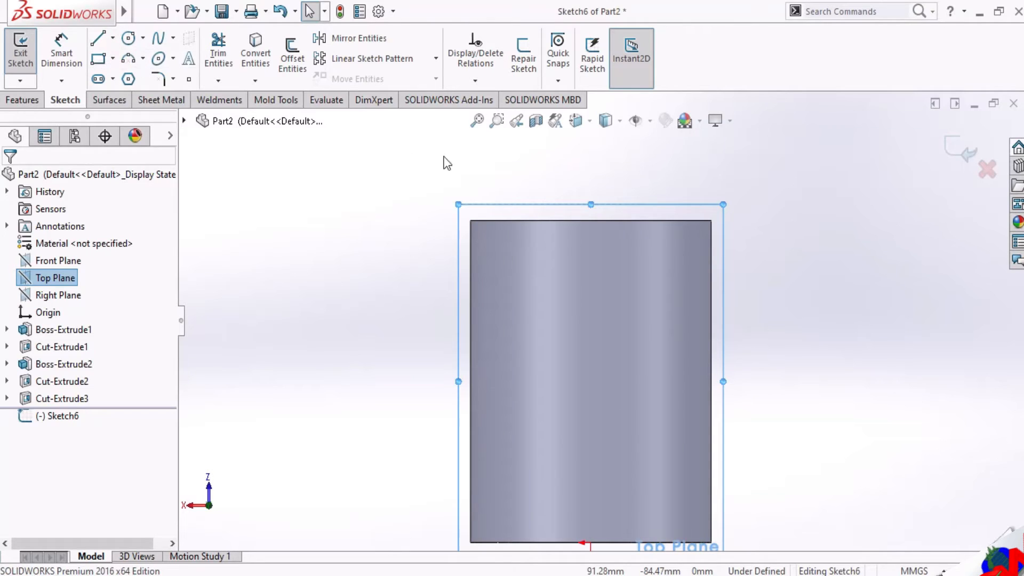
click(590, 220)
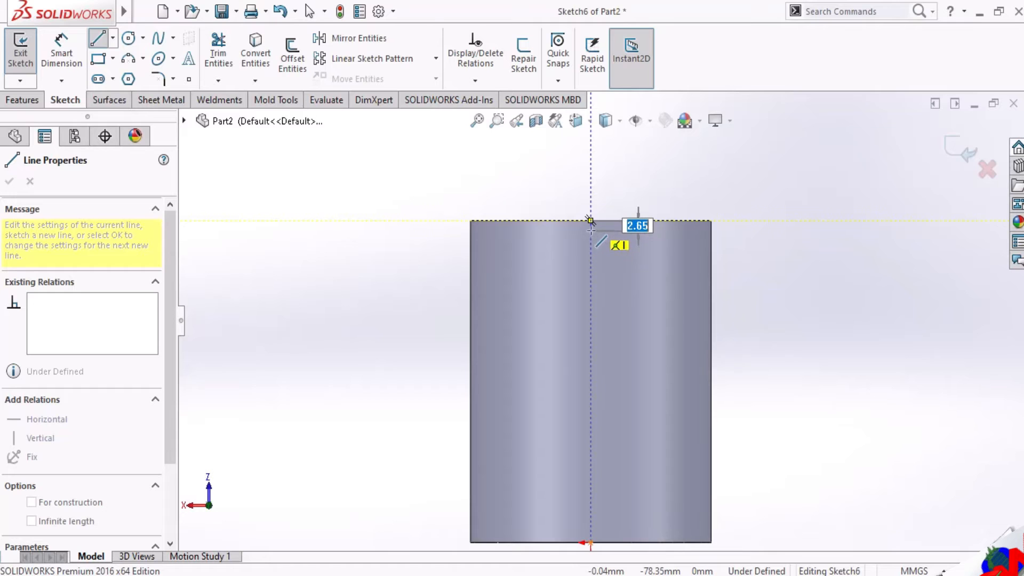
scroll(591, 221, down, 2)
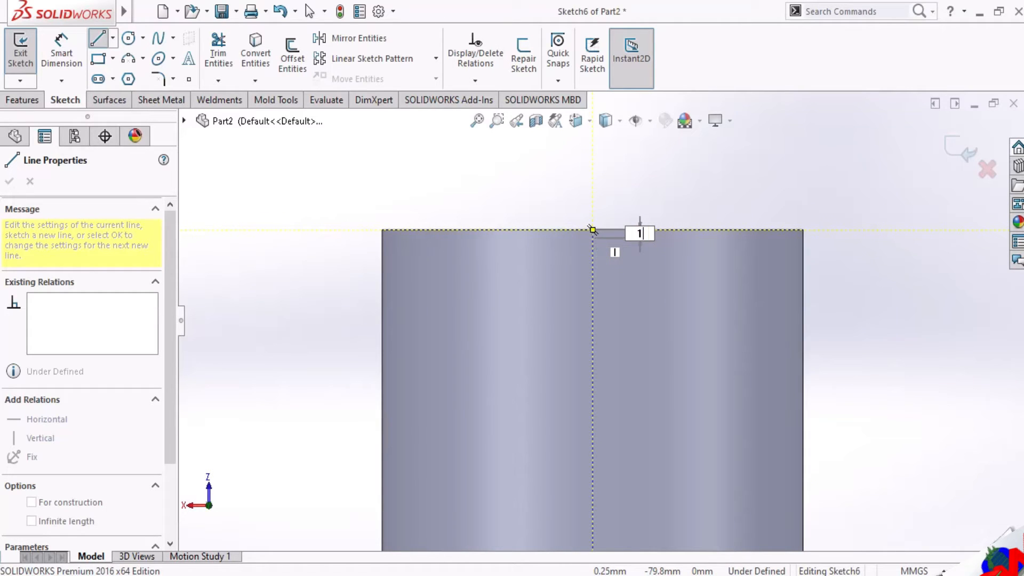
scroll(592, 231, down, 2)
click(593, 240)
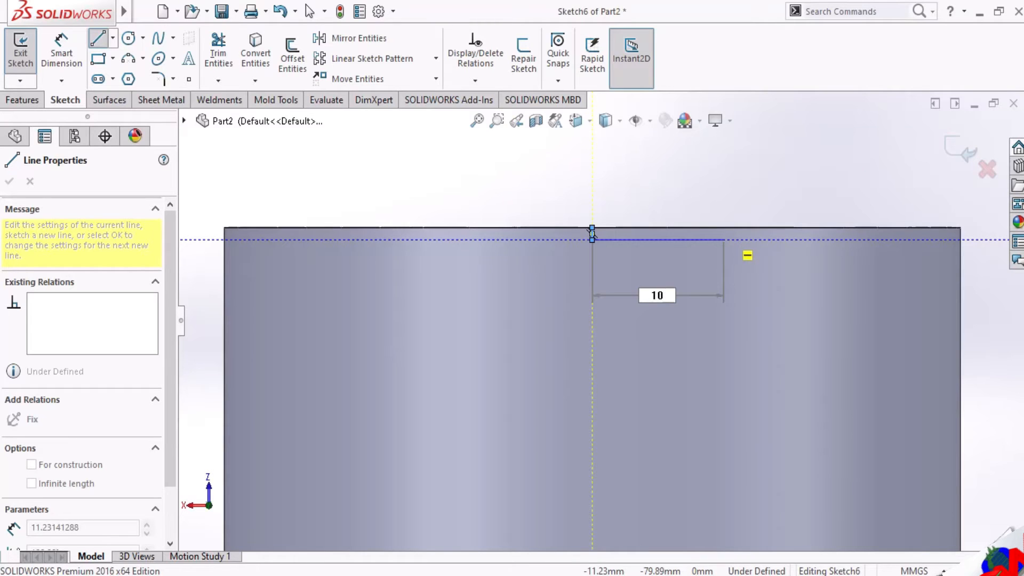
key(Return)
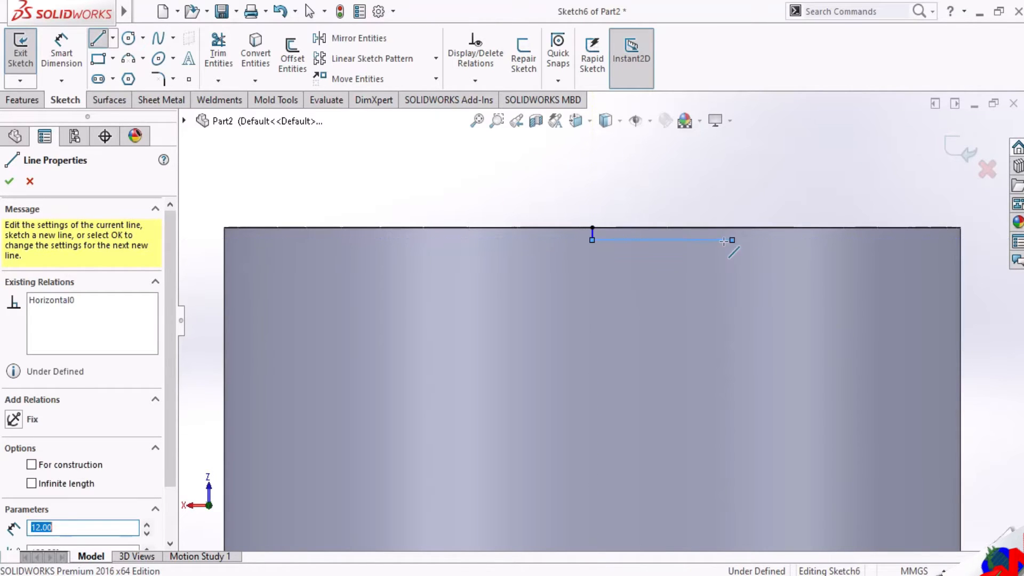
key(Escape)
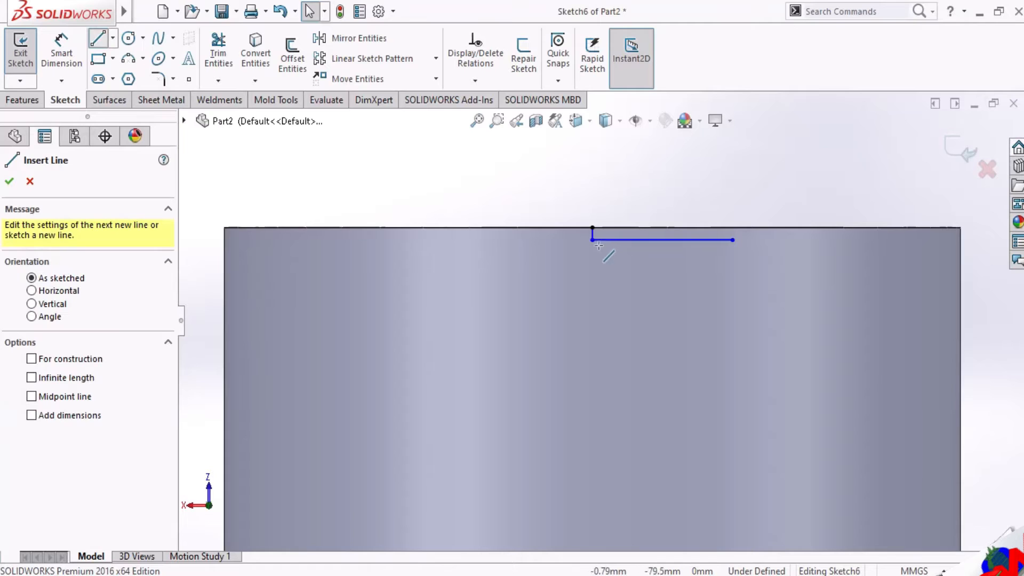
Draw a 12 mm horizontal line leftward from the lower end of the short vertical line.
click(592, 240)
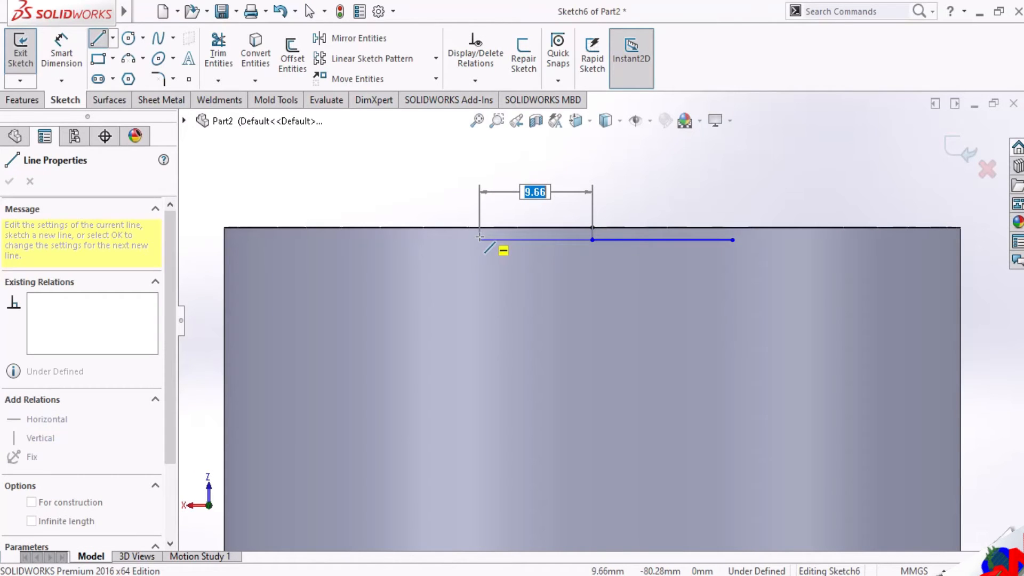
key(Return)
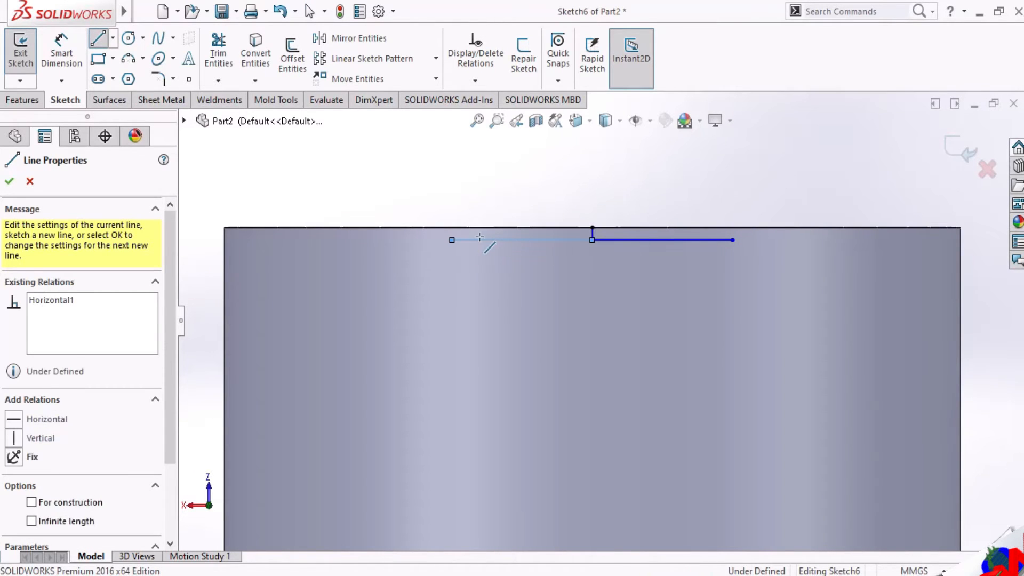
key(Escape)
scroll(619, 290, up, 4)
scroll(663, 291, down, 3)
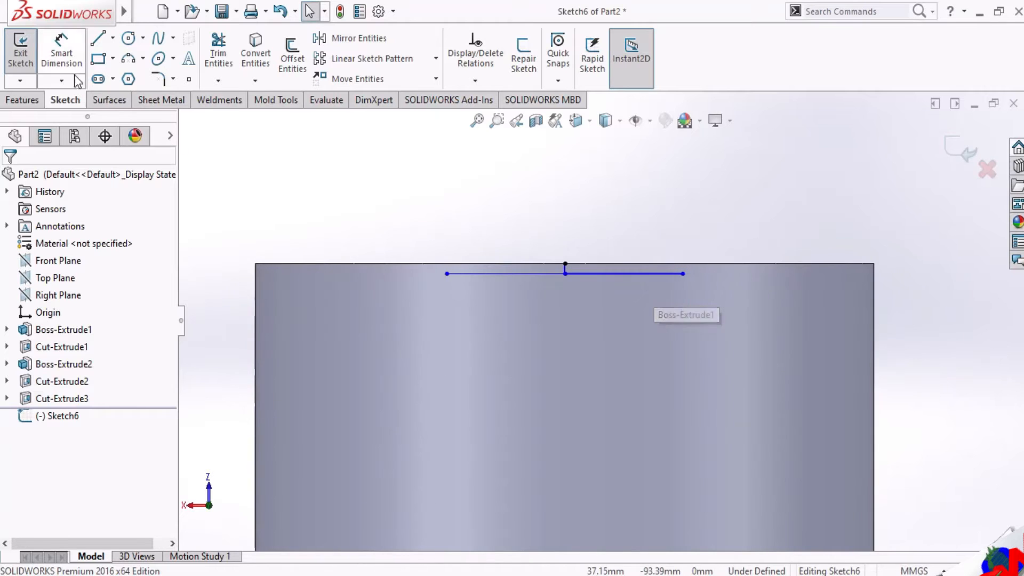
Complete the rectangle below the horizontal lines with a 10 mm left side, a bottom line and a closing right side.
click(98, 38)
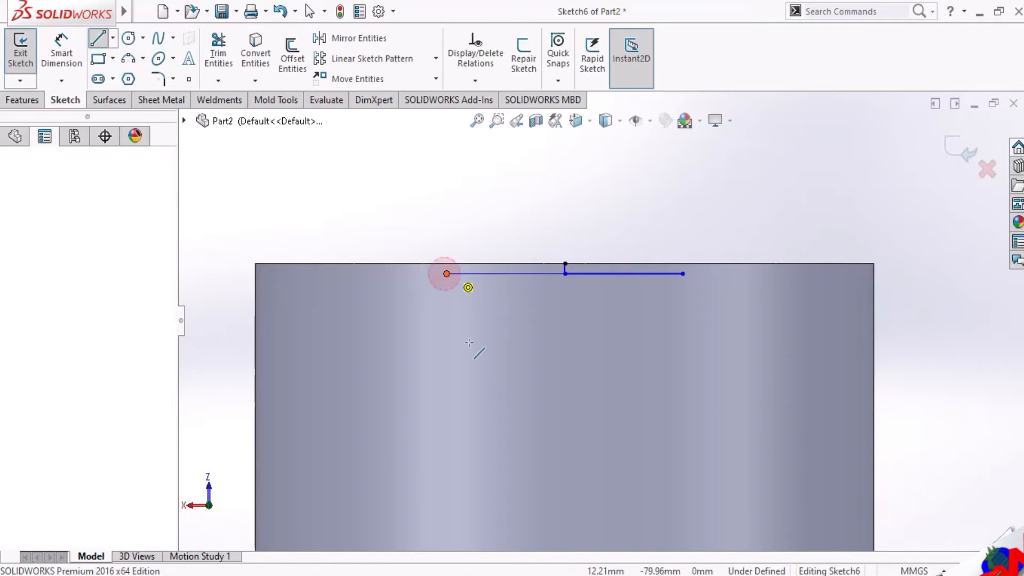
click(446, 274)
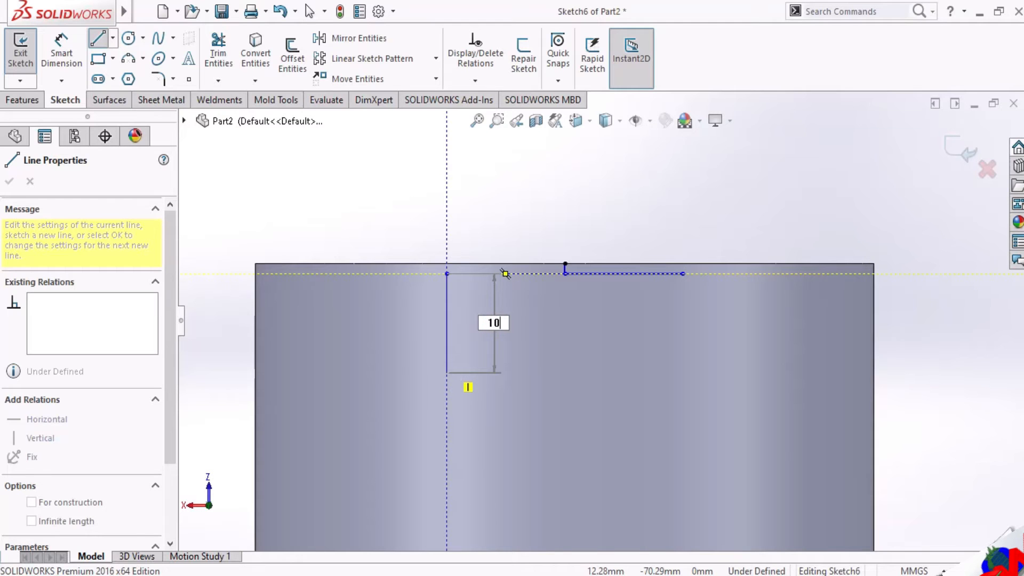
click(447, 375)
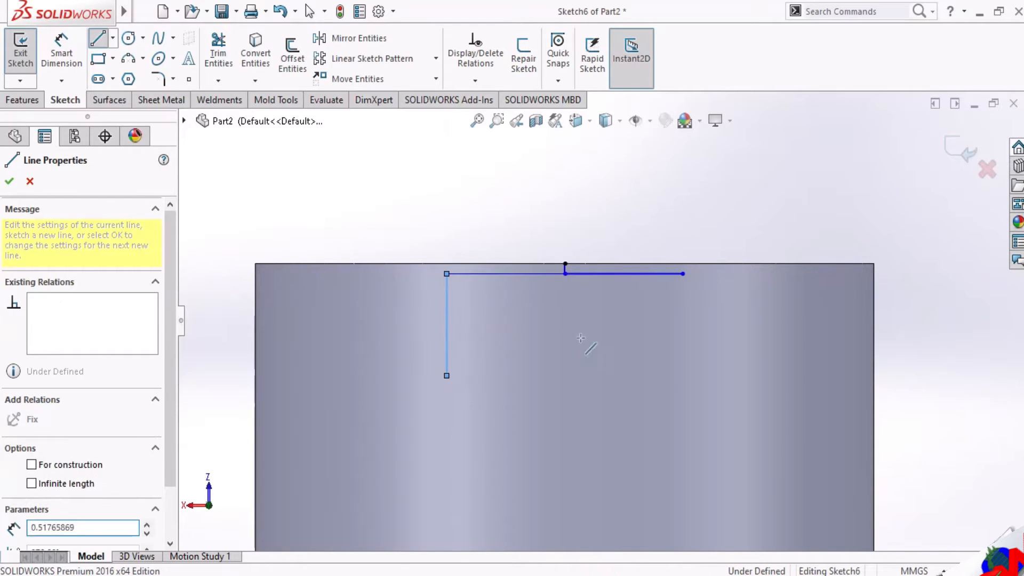
click(683, 375)
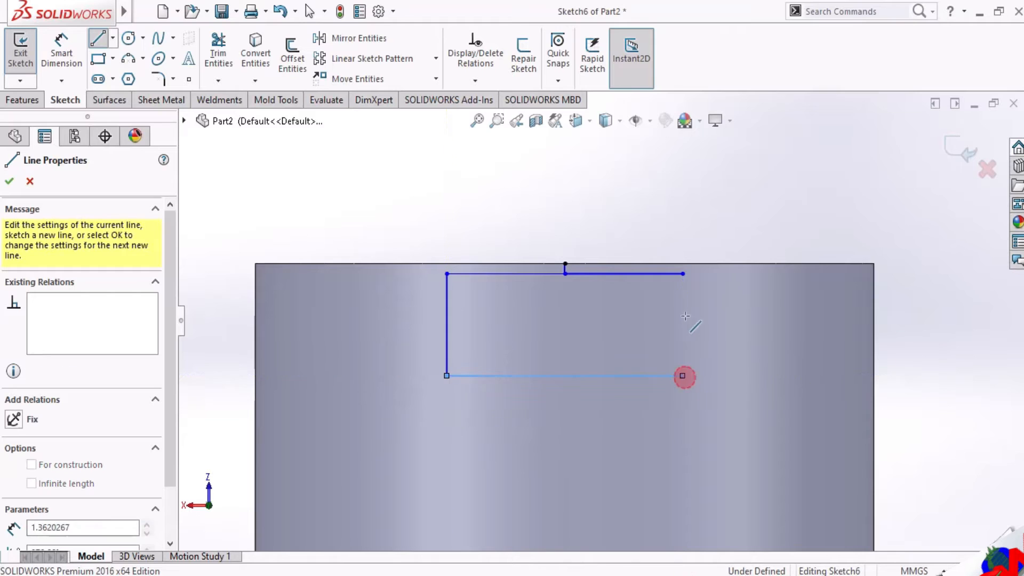
click(683, 274)
key(Escape)
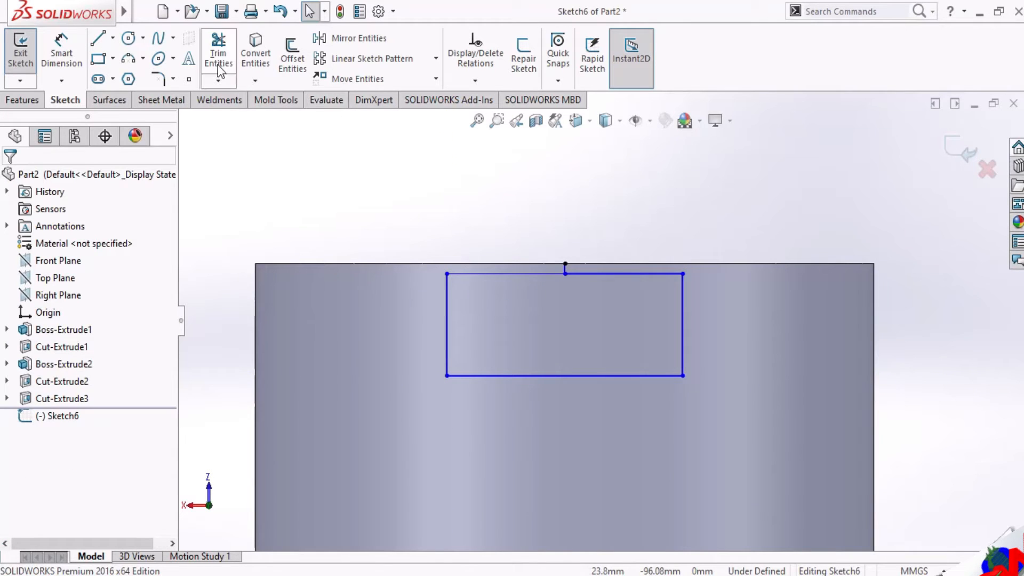
Trim away the short vertical line connecting the rectangle to the cylinder's upper edge.
click(218, 54)
click(564, 269)
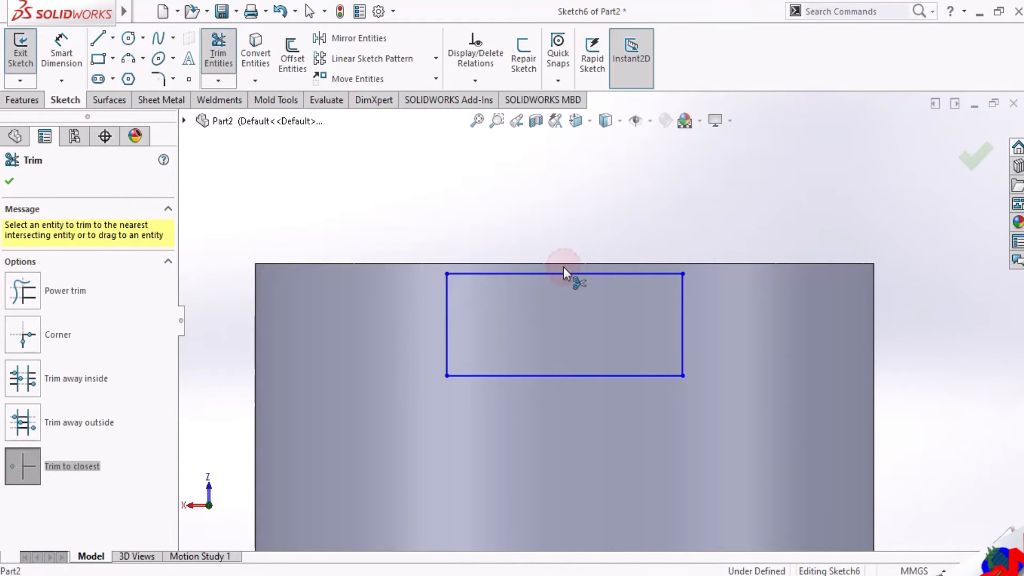
click(10, 182)
Dimension the rectangle's left side and bottom line.
click(62, 51)
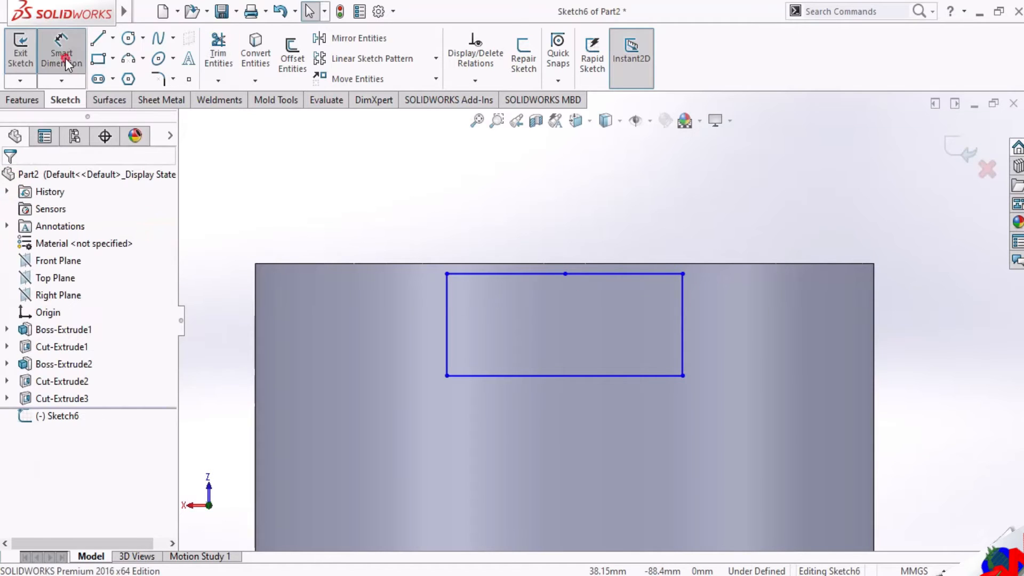
click(435, 299)
click(411, 312)
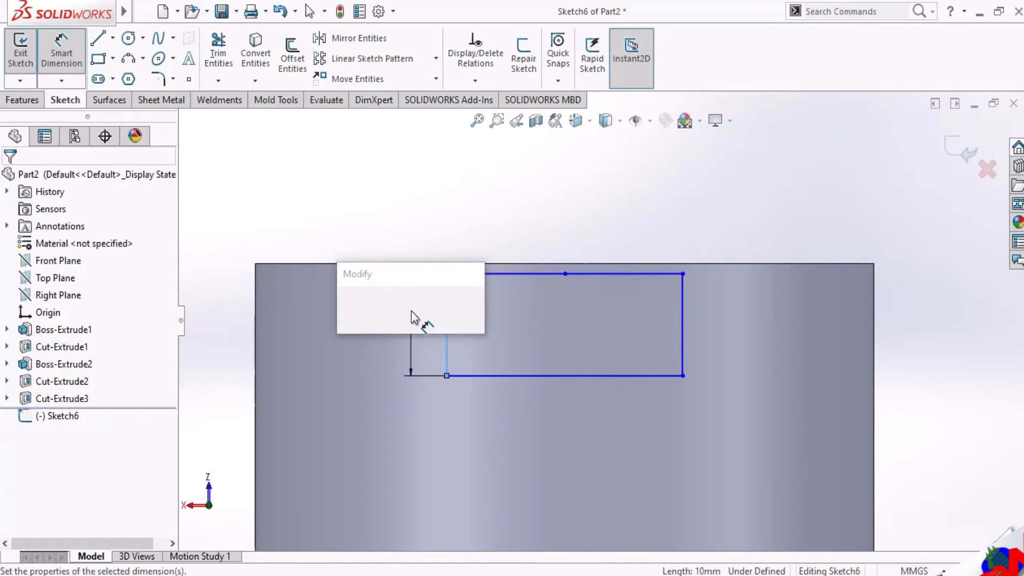
click(350, 307)
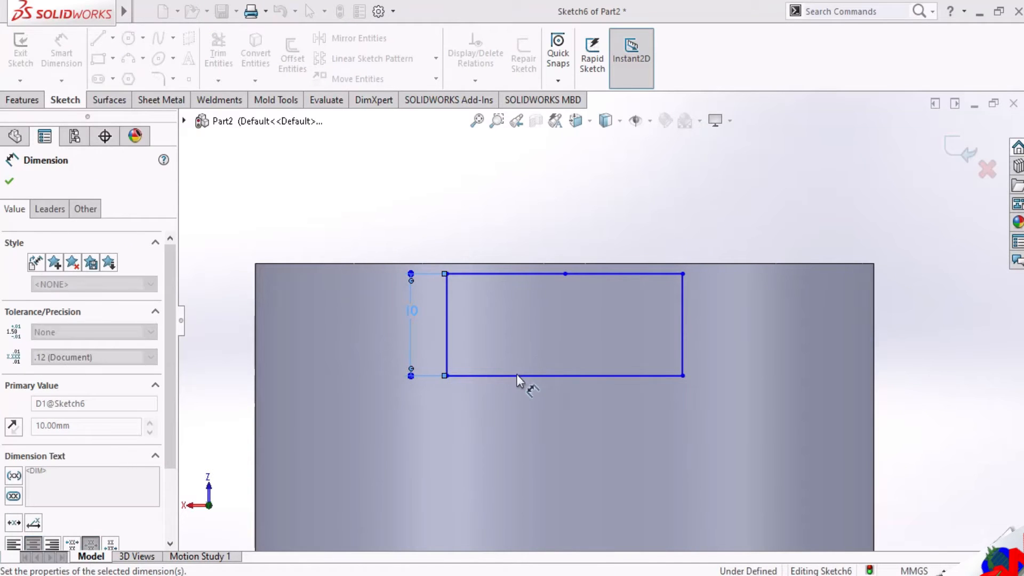
click(544, 422)
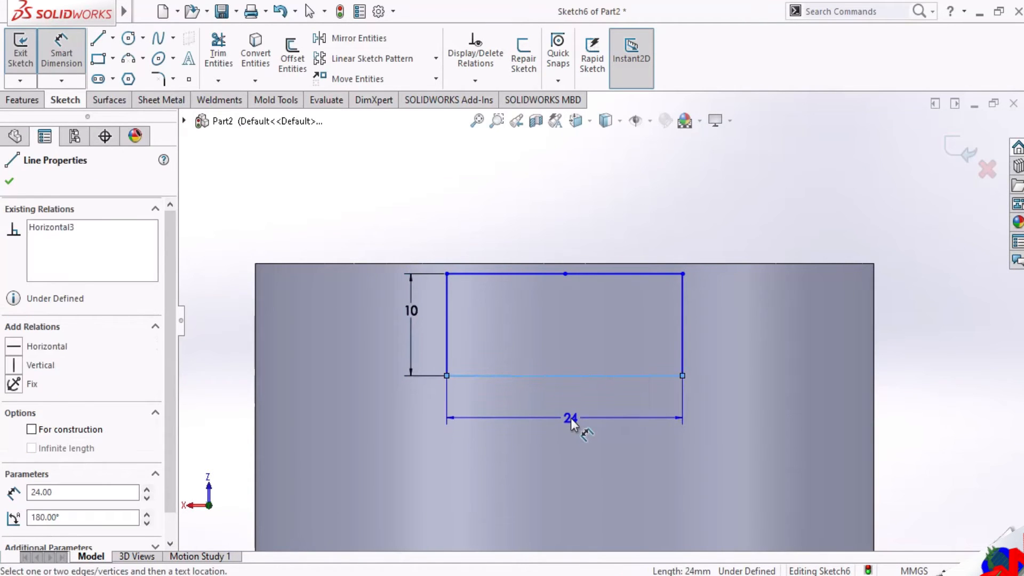
click(574, 424)
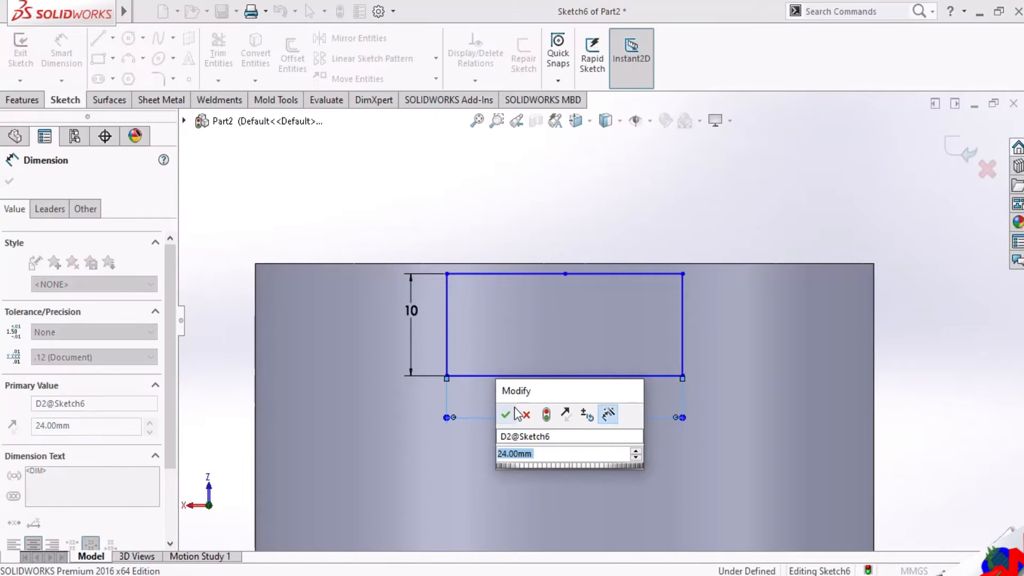
click(511, 415)
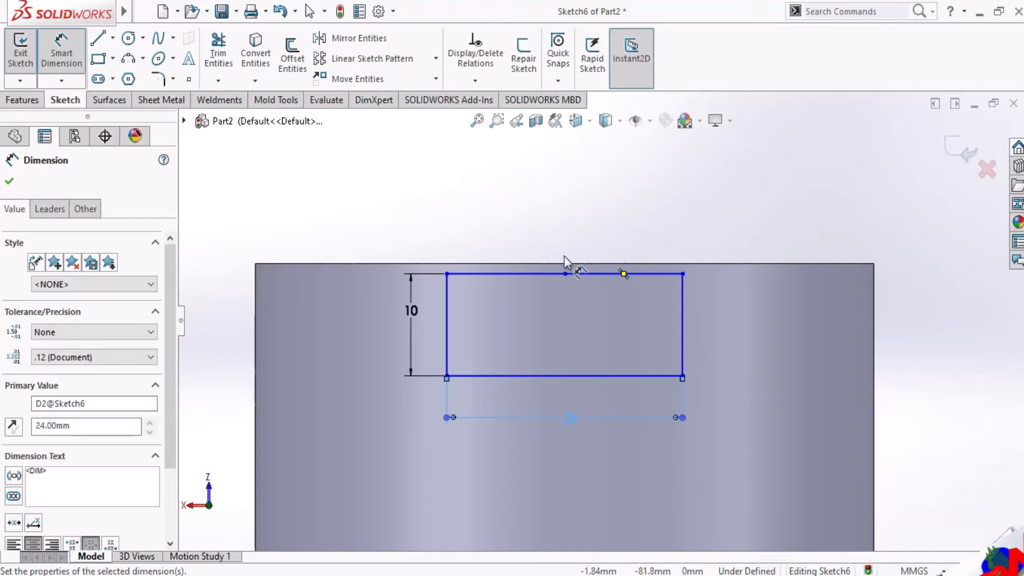
click(409, 313)
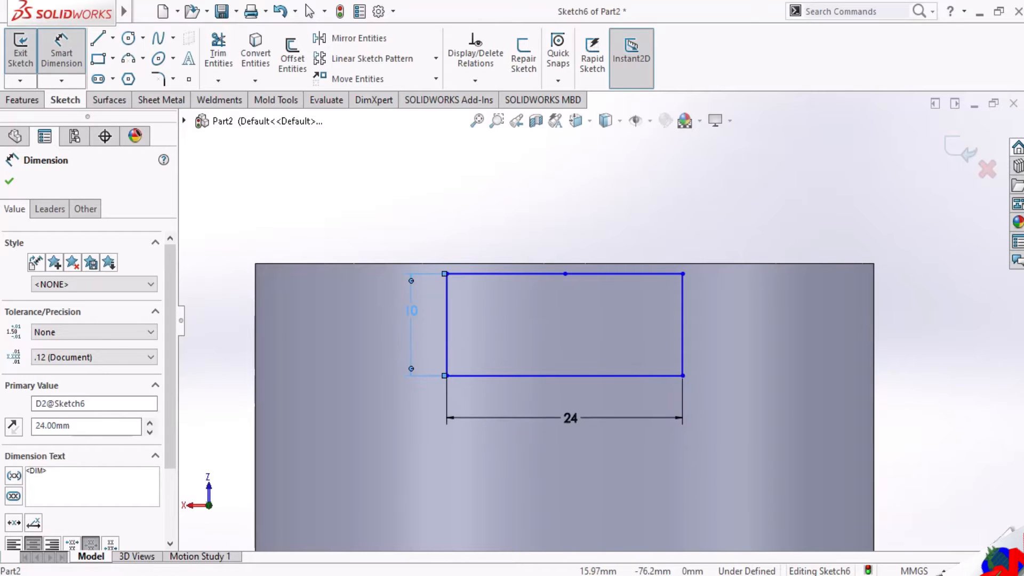
click(595, 419)
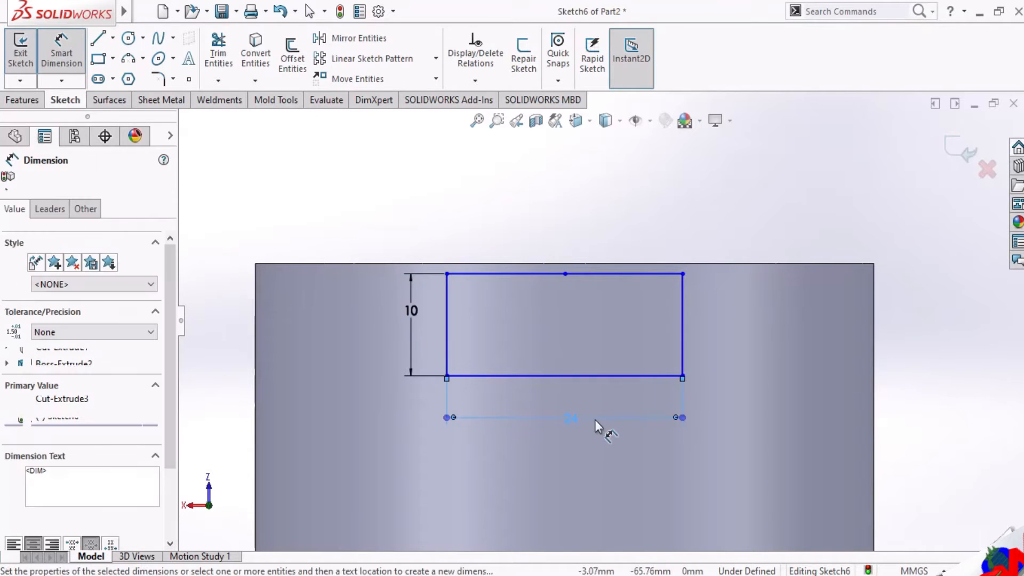
click(10, 182)
Cut-extrude the rectangle from the sketch plane in the reversed direction with a blind depth of 51 mm and inspect the opening.
click(24, 102)
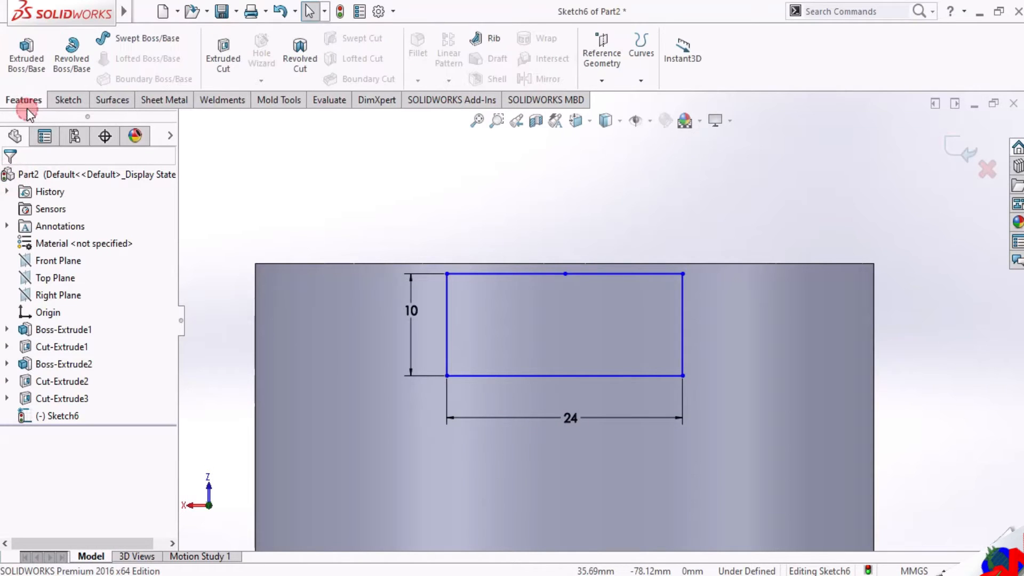
click(213, 72)
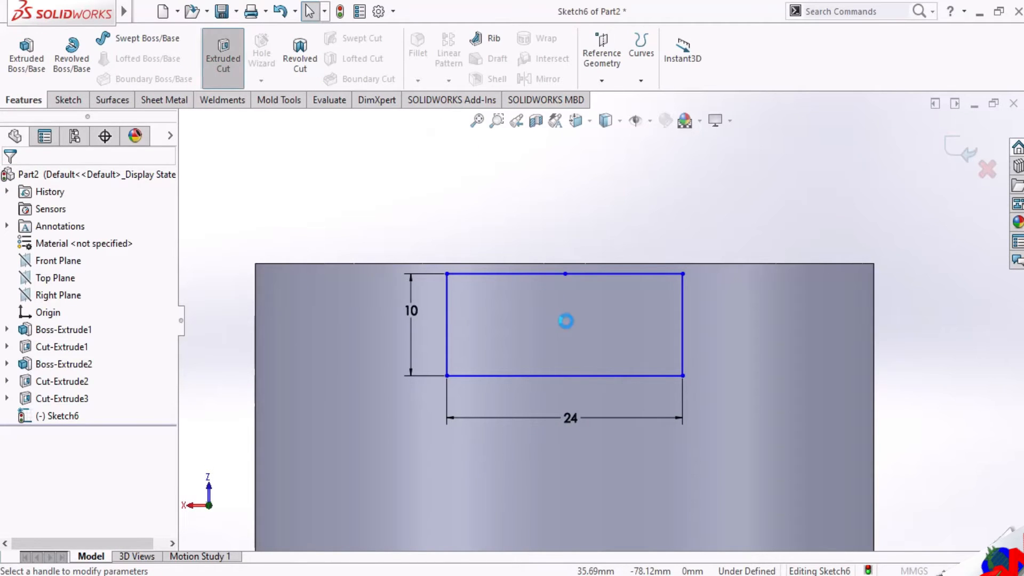
middle_drag(700, 451, 739, 341)
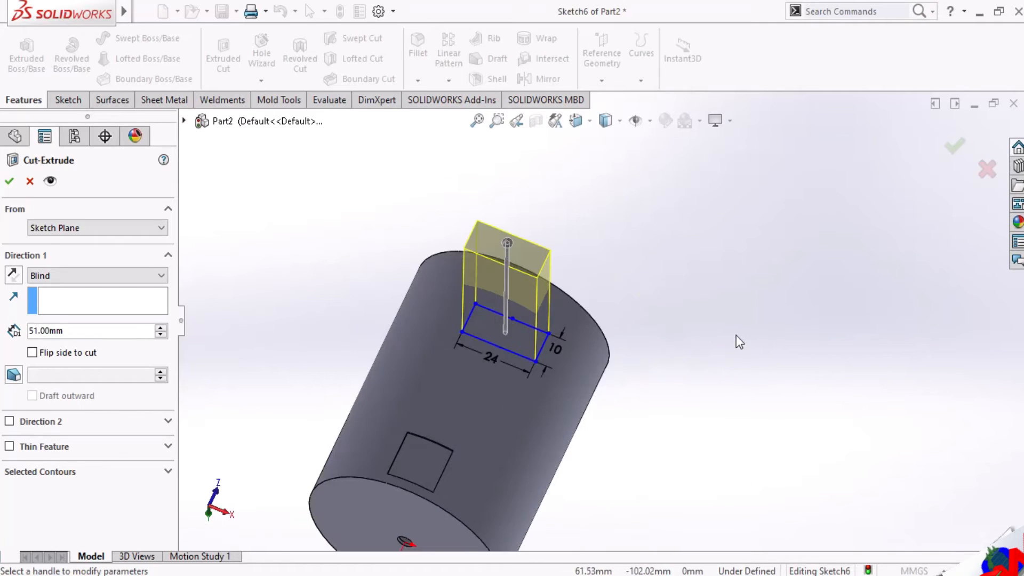
click(14, 276)
middle_drag(446, 359, 245, 345)
click(17, 182)
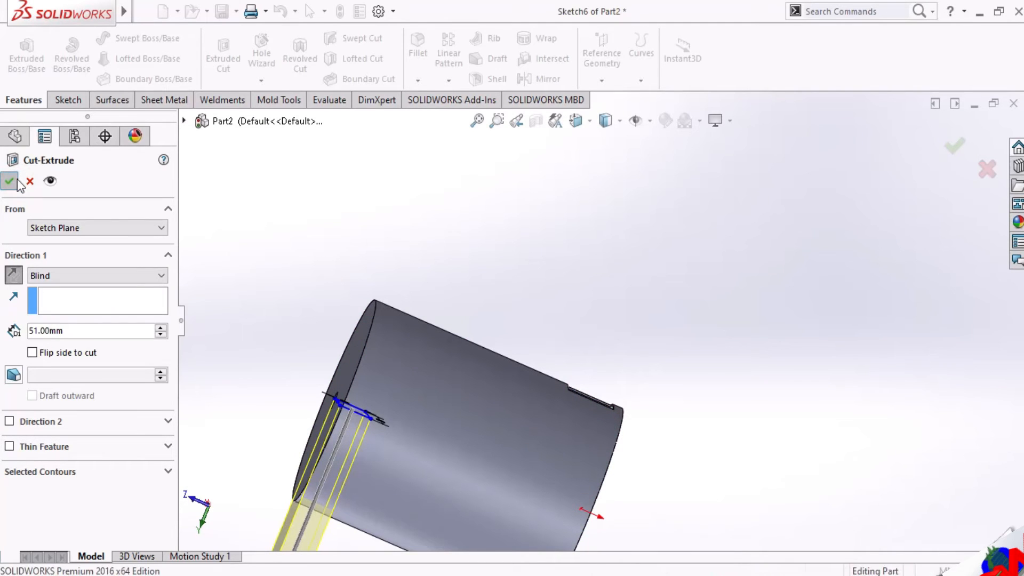
middle_drag(391, 384, 367, 415)
scroll(472, 385, down, 3)
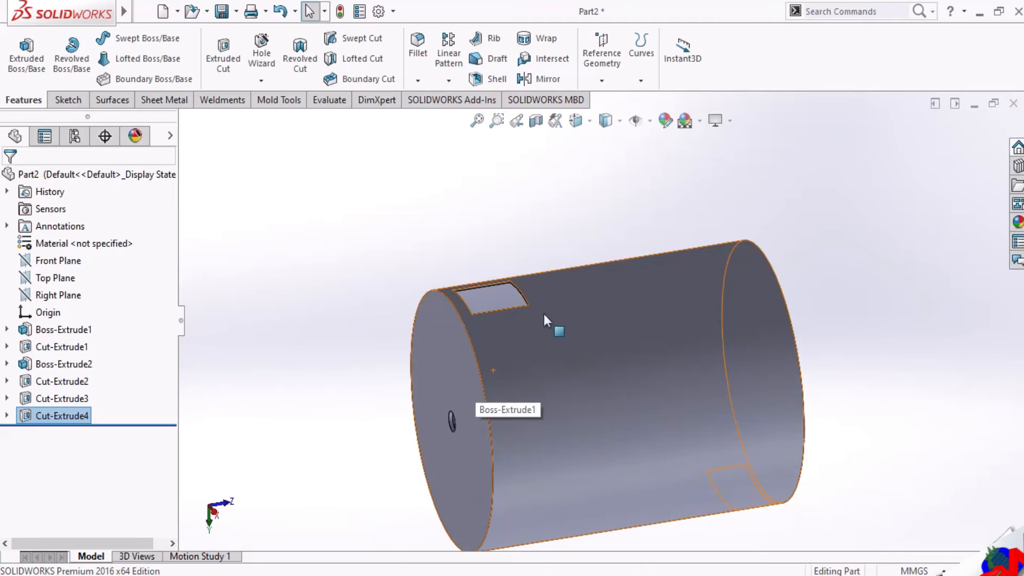
scroll(564, 296, down, 2)
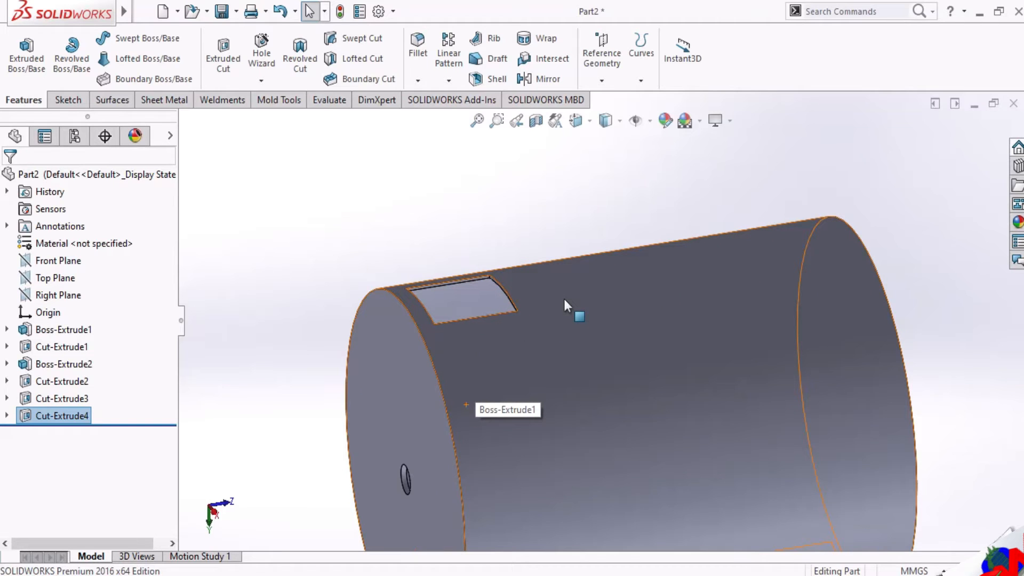
scroll(566, 300, up, 2)
scroll(602, 302, down, 1)
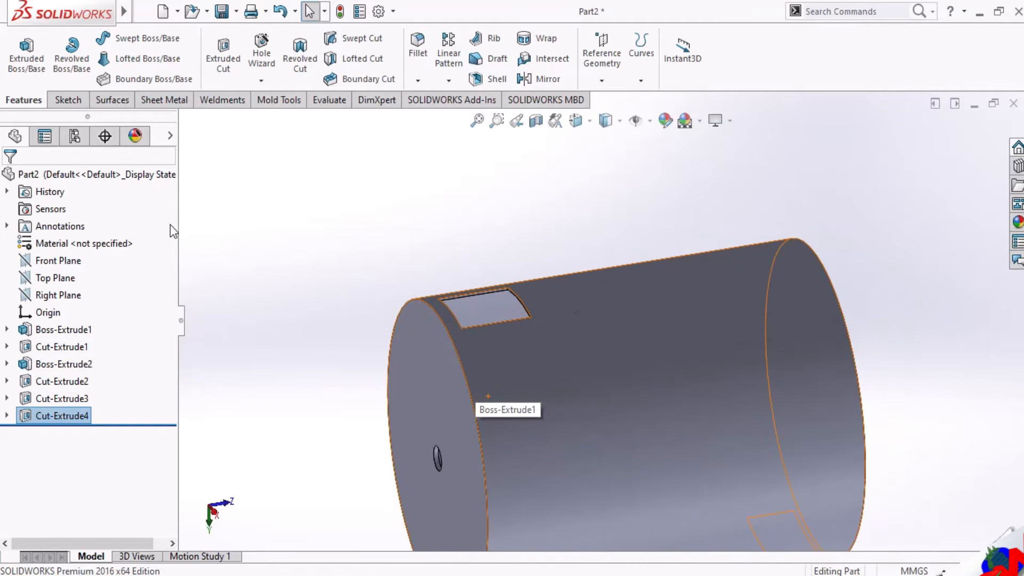
Create a reference plane offset 3 mm from the Front Plane, aligned with the near edge of the square cutout.
click(57, 262)
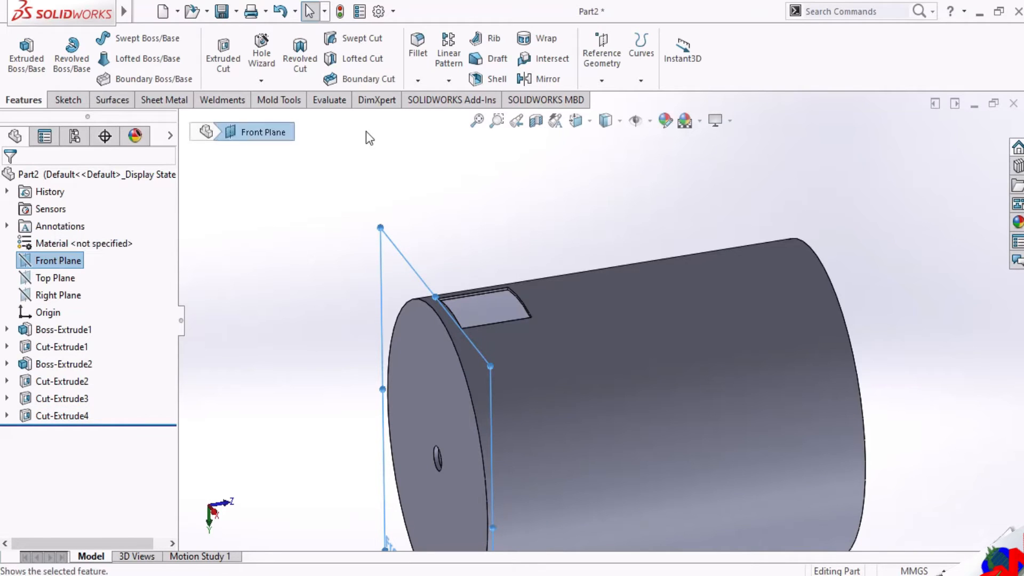
click(602, 56)
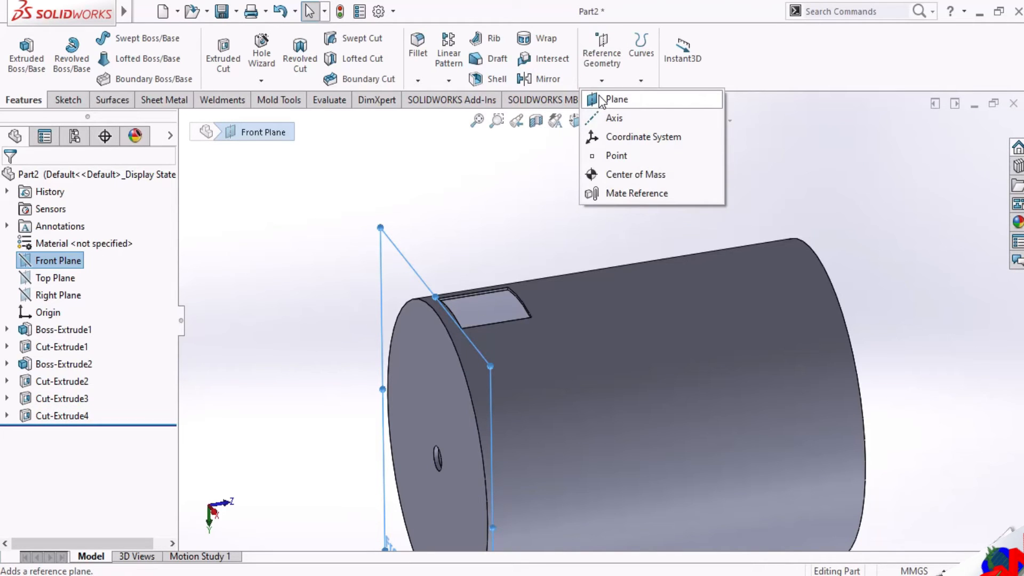
click(613, 99)
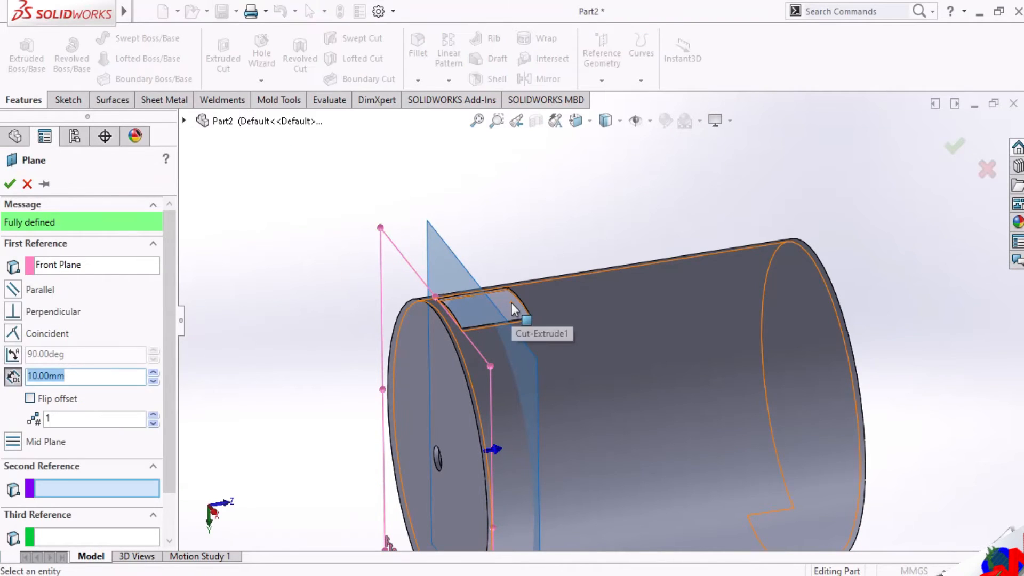
click(579, 120)
click(567, 255)
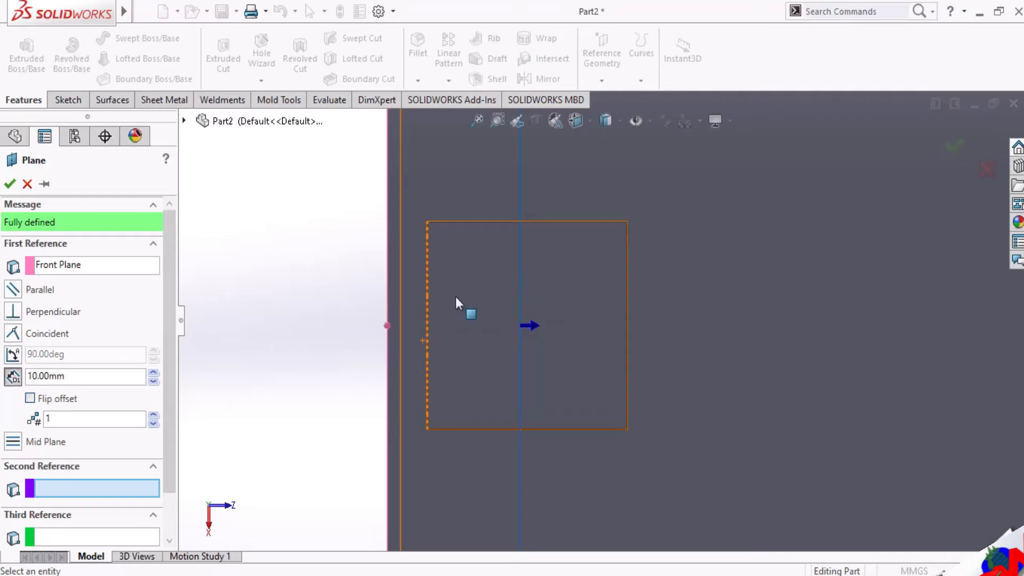
click(154, 382)
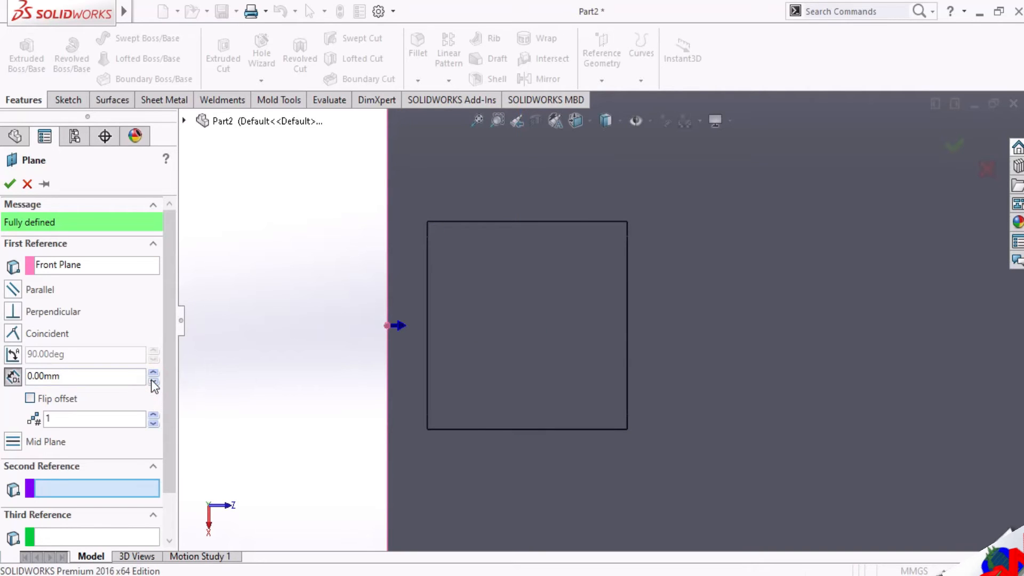
click(154, 374)
double_click(84, 378)
drag(80, 377, 19, 384)
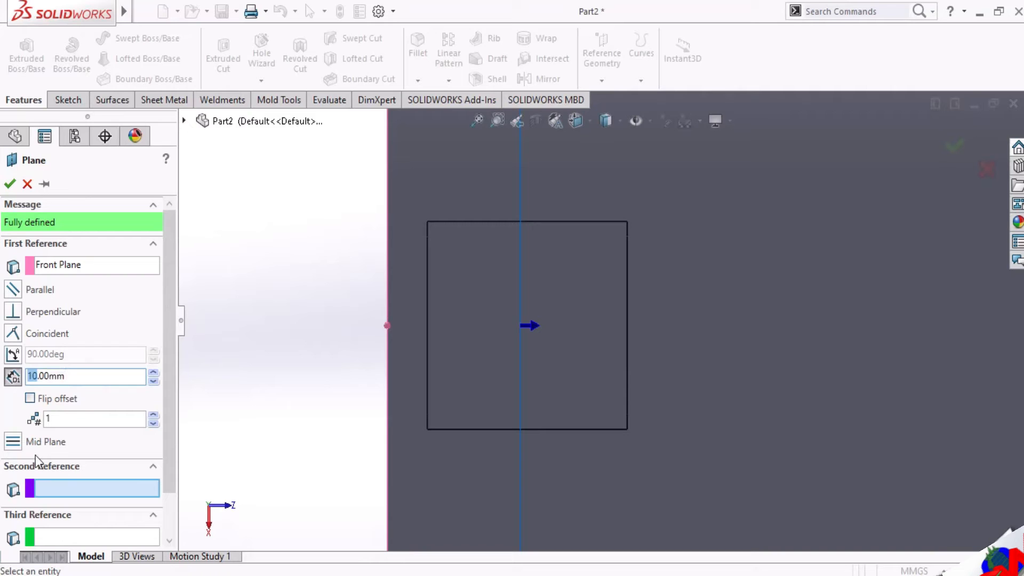
key(BackSpace)
text(2)
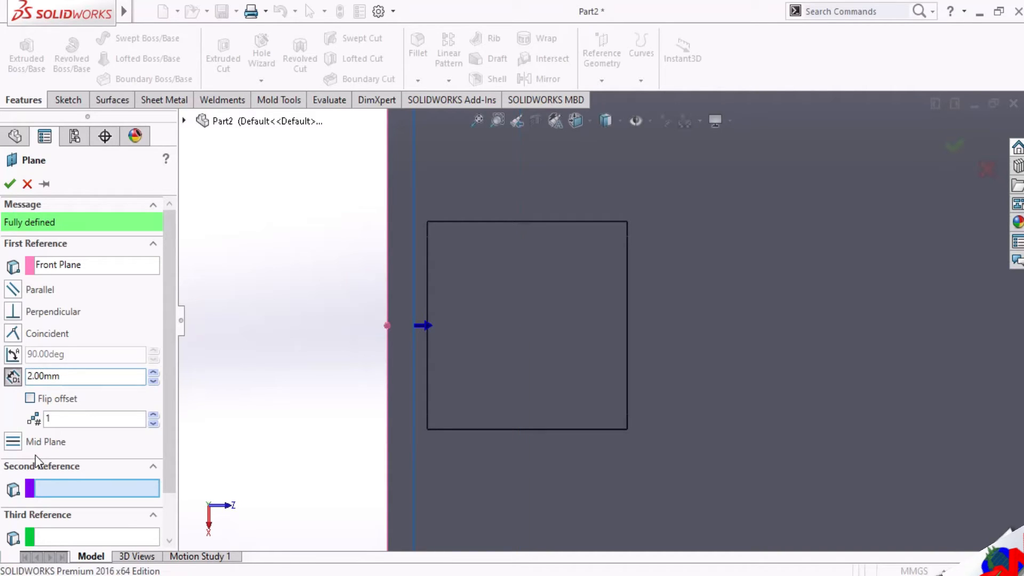
key(BackSpace)
text(3)
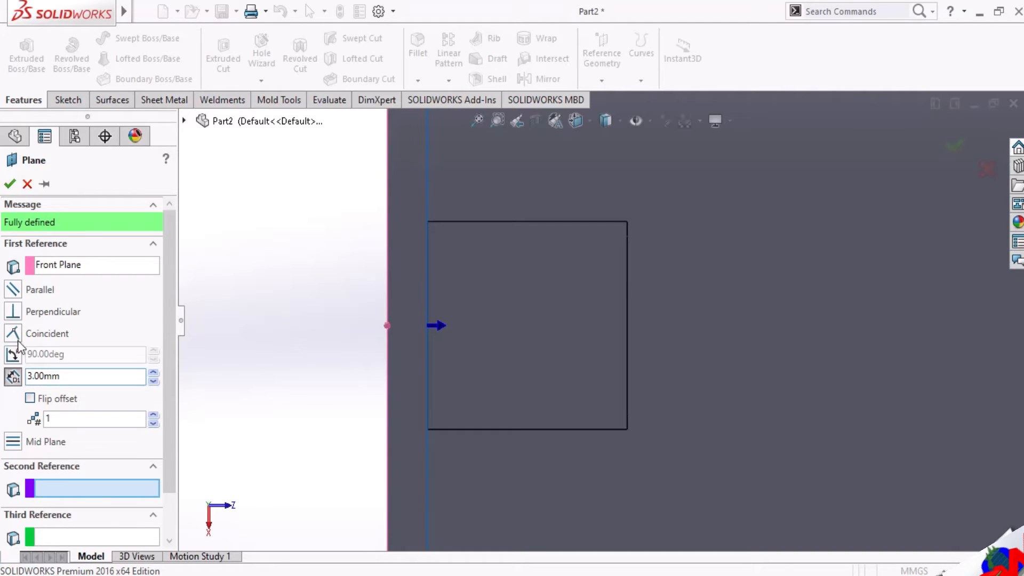
click(10, 184)
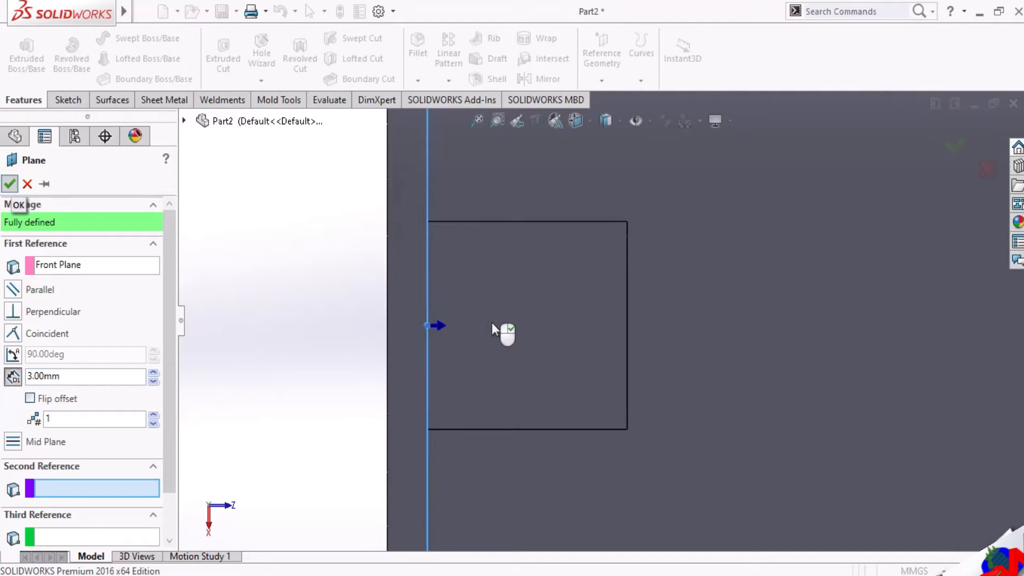
Start a sketch on the new offset plane and orient the view normal to it.
middle_drag(535, 348, 613, 344)
scroll(635, 310, up, 6)
middle_drag(636, 308, 675, 349)
click(576, 120)
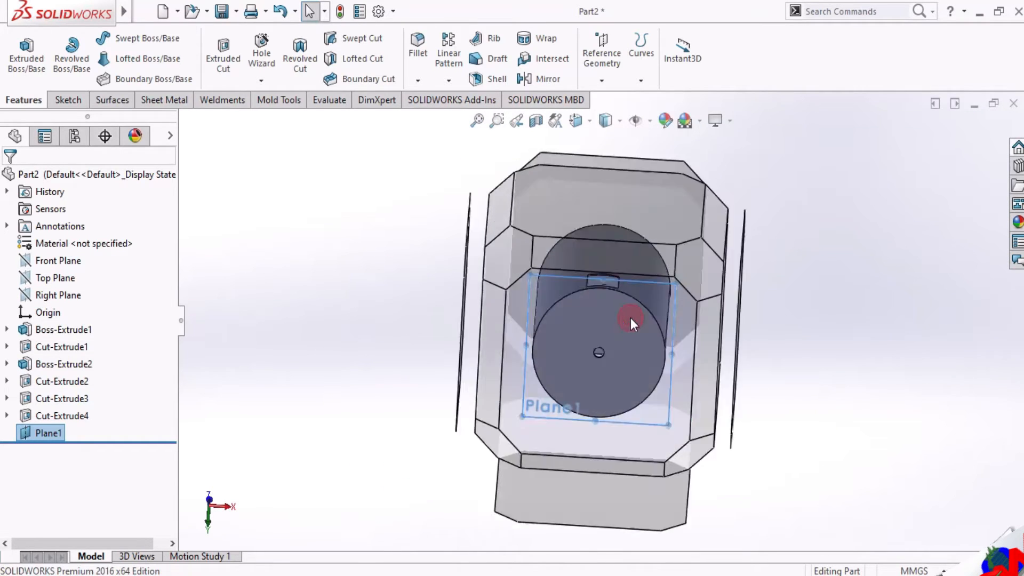
click(631, 318)
scroll(629, 277, up, 2)
scroll(628, 244, down, 3)
middle_drag(627, 246, 628, 272)
click(750, 225)
click(805, 180)
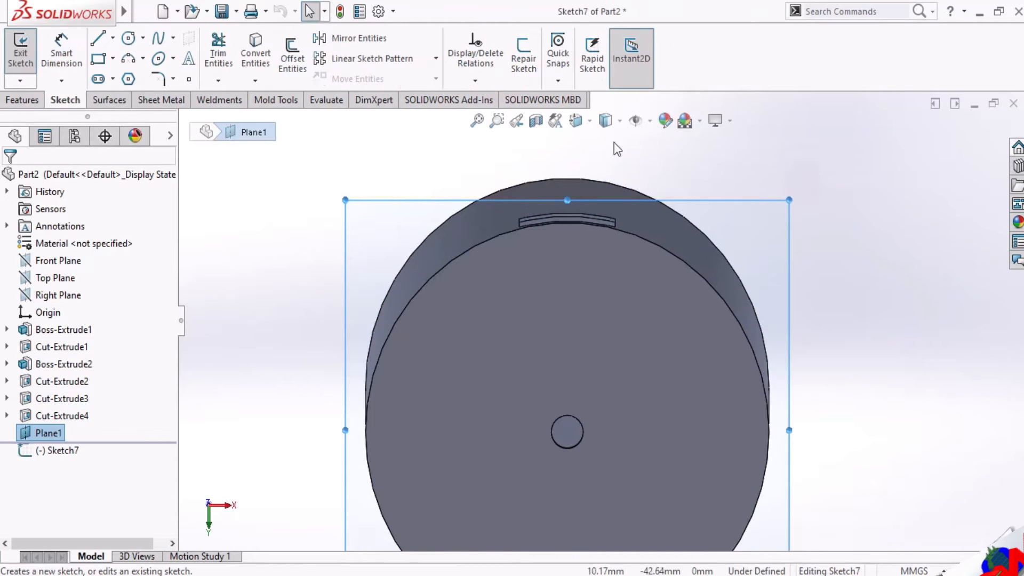
click(583, 125)
click(585, 270)
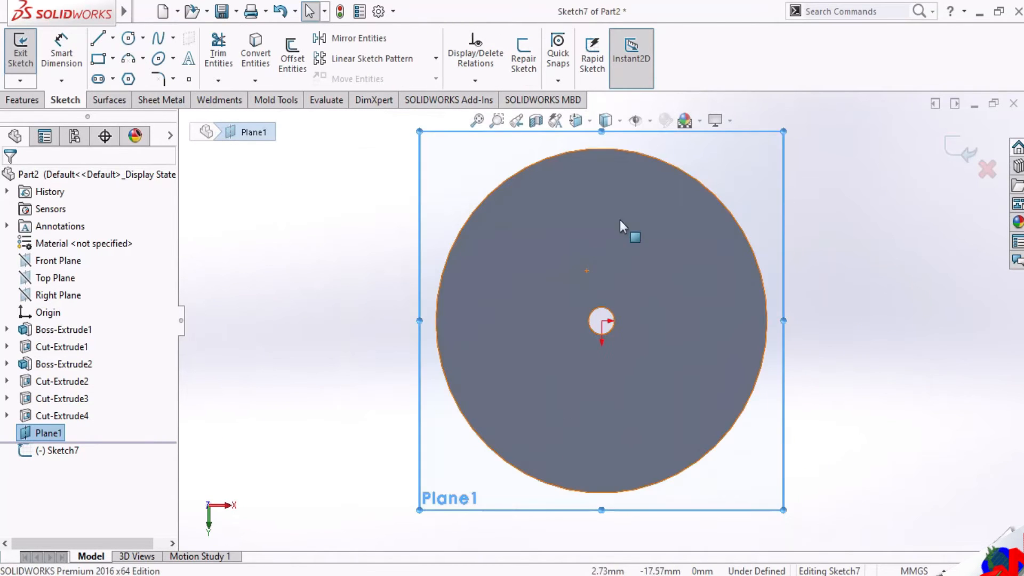
Convert the cylinder's outer circular edge into a sketch entity.
scroll(622, 160, down, 2)
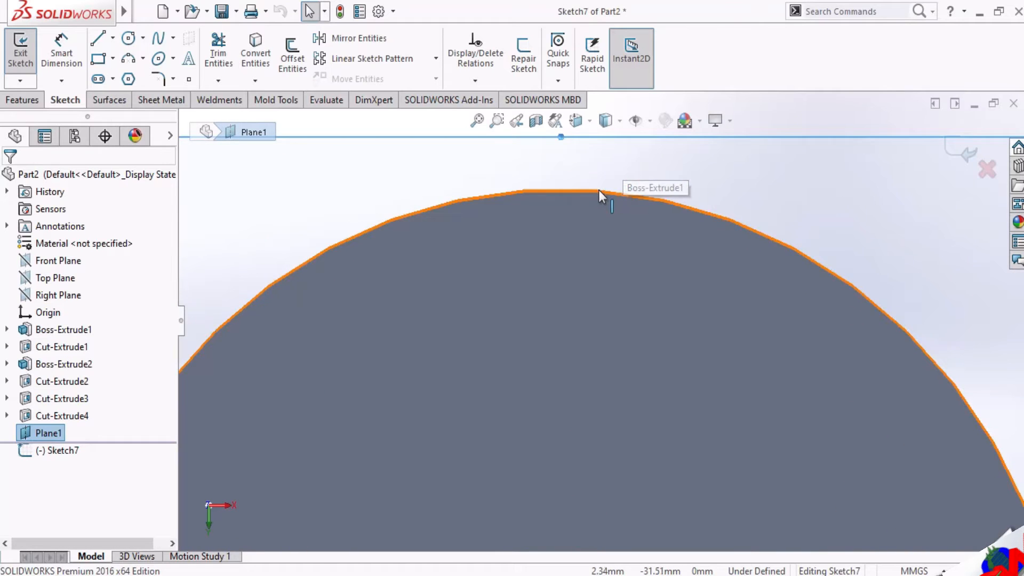
click(599, 190)
click(255, 60)
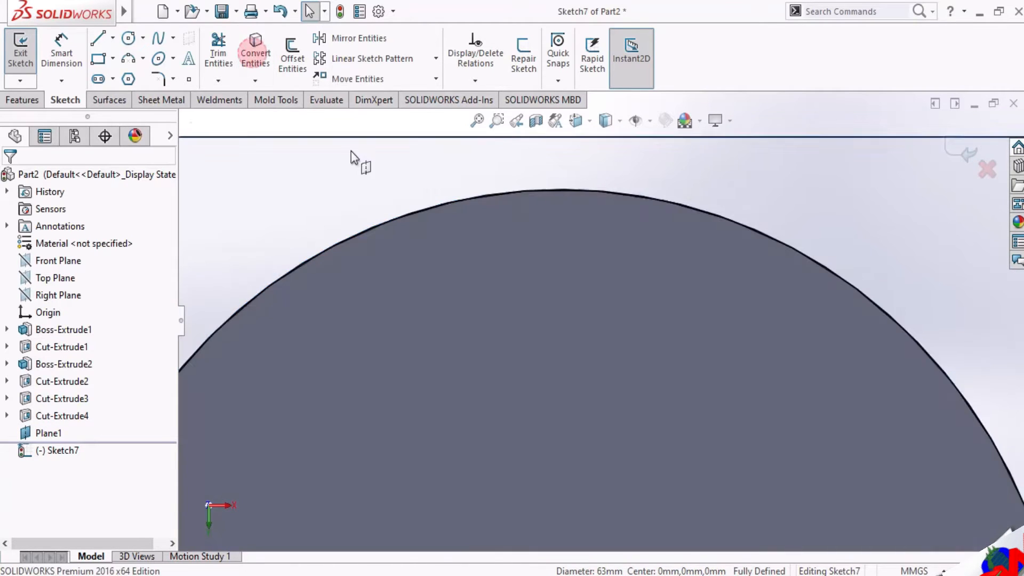
click(113, 37)
click(125, 56)
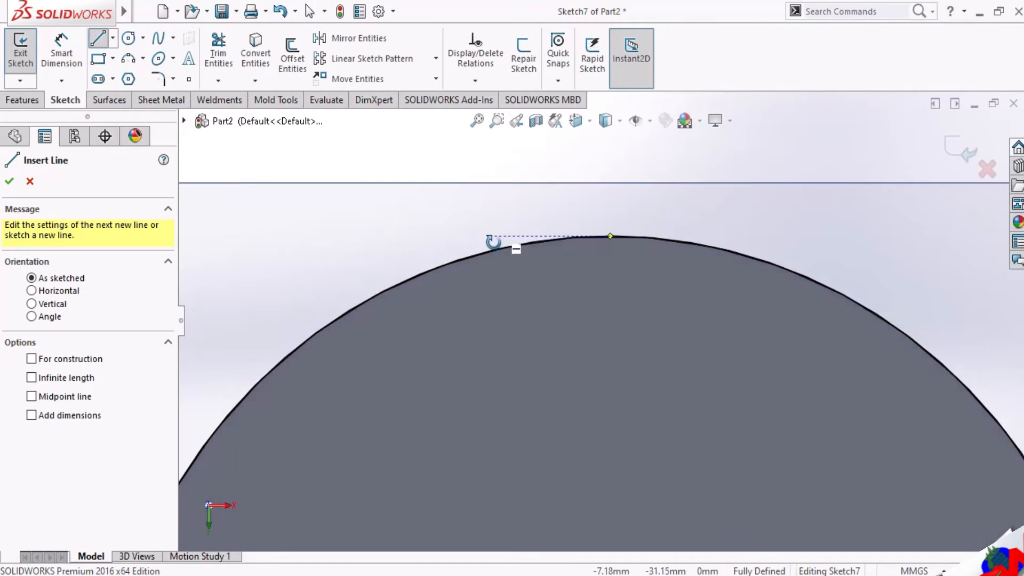
middle_drag(492, 238, 497, 245)
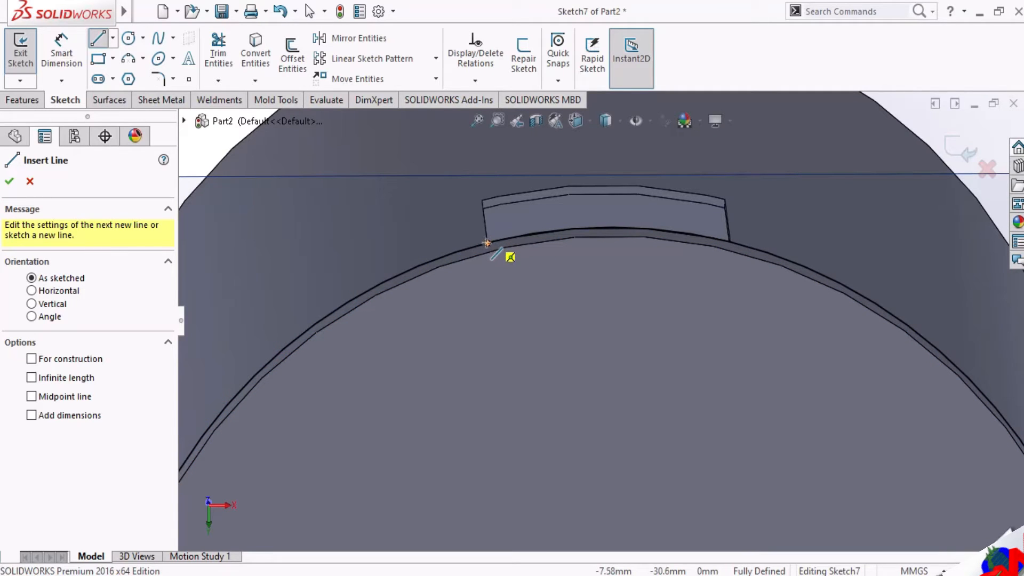
click(487, 243)
middle_drag(488, 245, 547, 259)
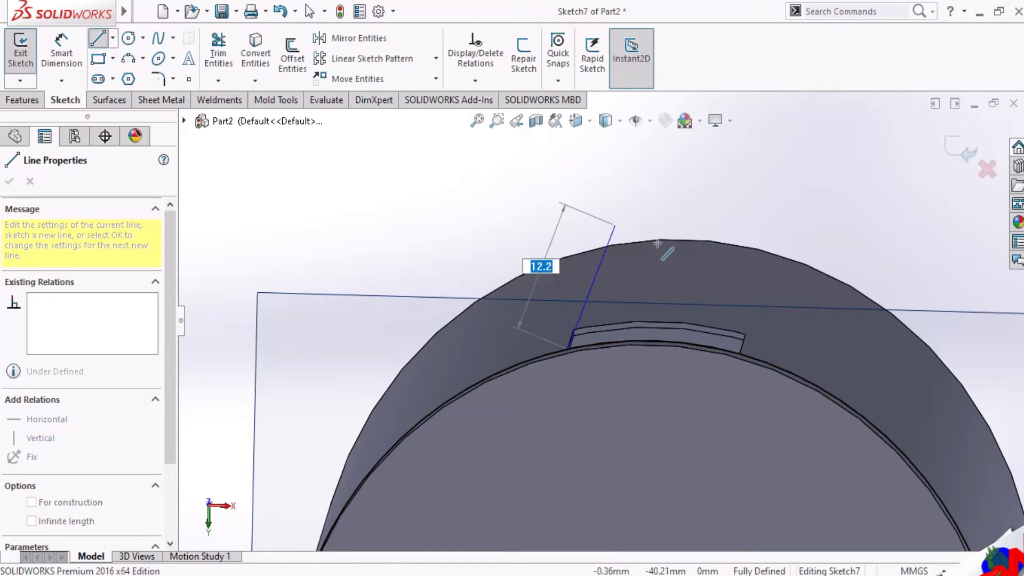
key(Escape)
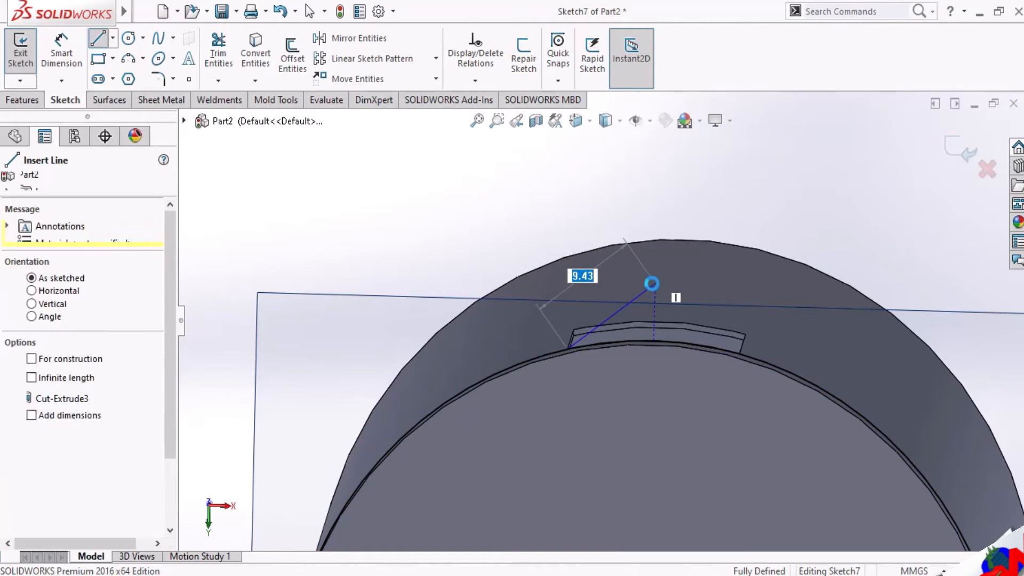
key(Escape)
Draw a 6 mm vertical centerline upward from the topmost point of the converted circle.
click(113, 38)
click(122, 77)
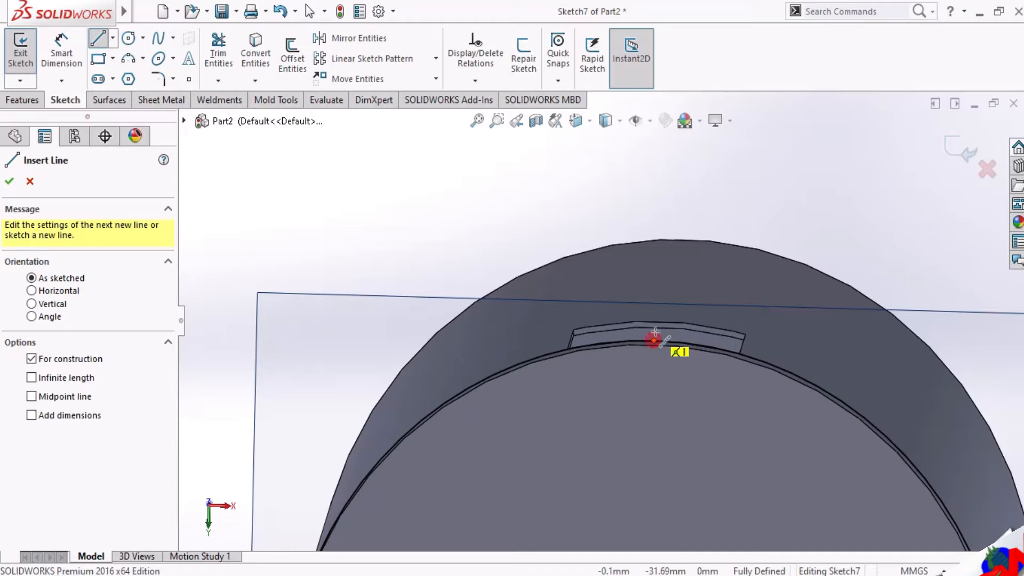
click(655, 340)
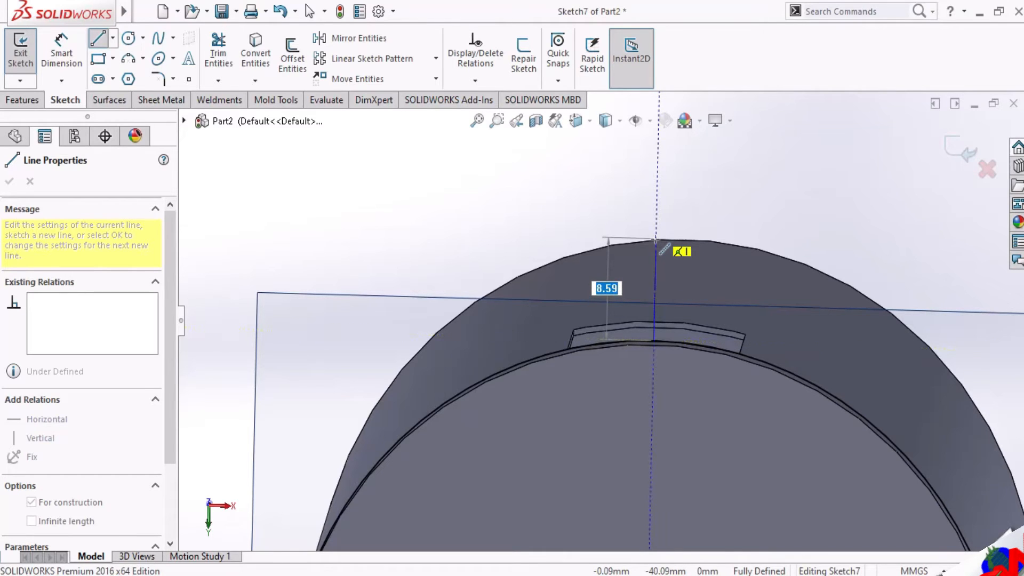
scroll(656, 241, up, 5)
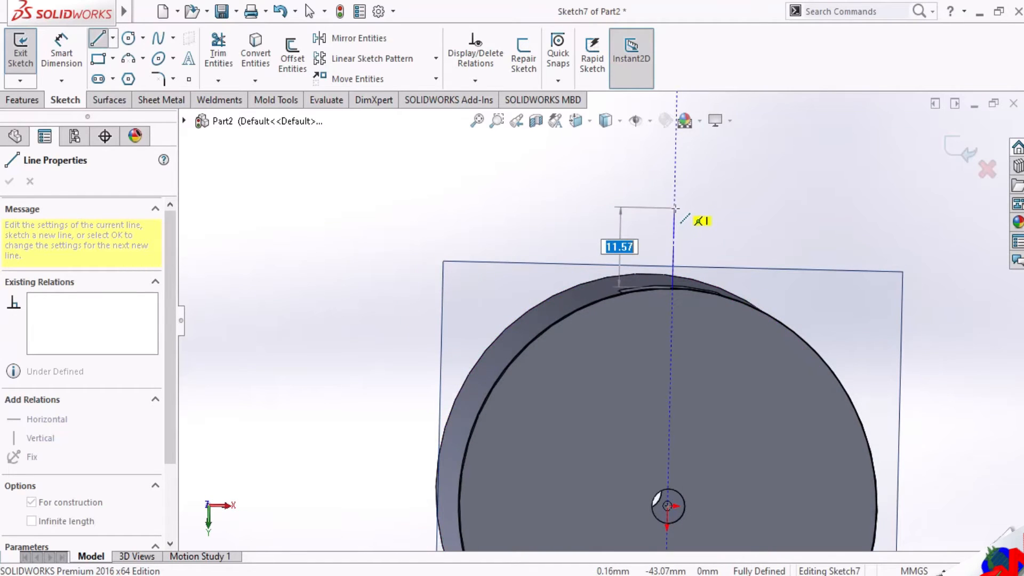
scroll(675, 208, down, 2)
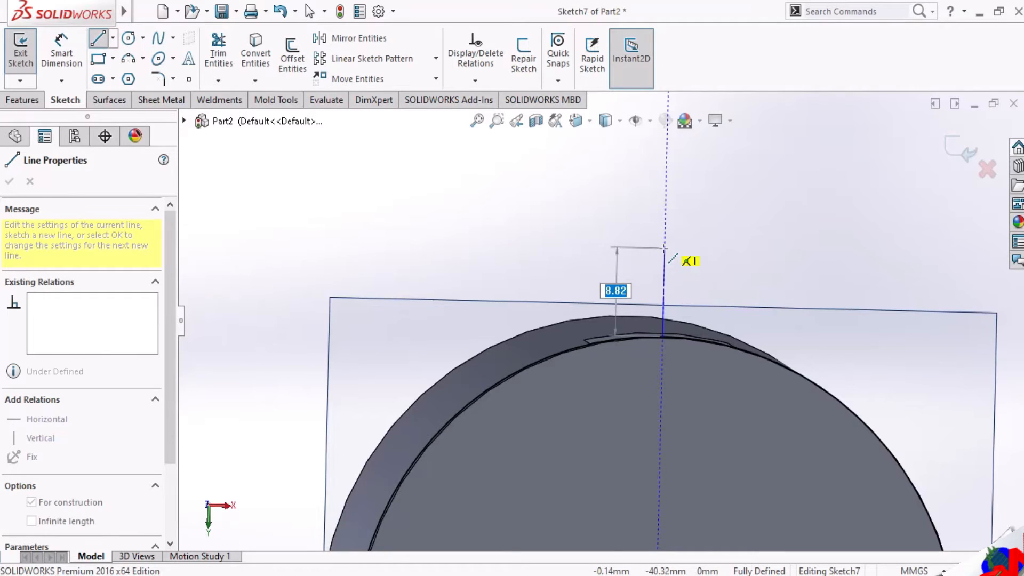
key(Return)
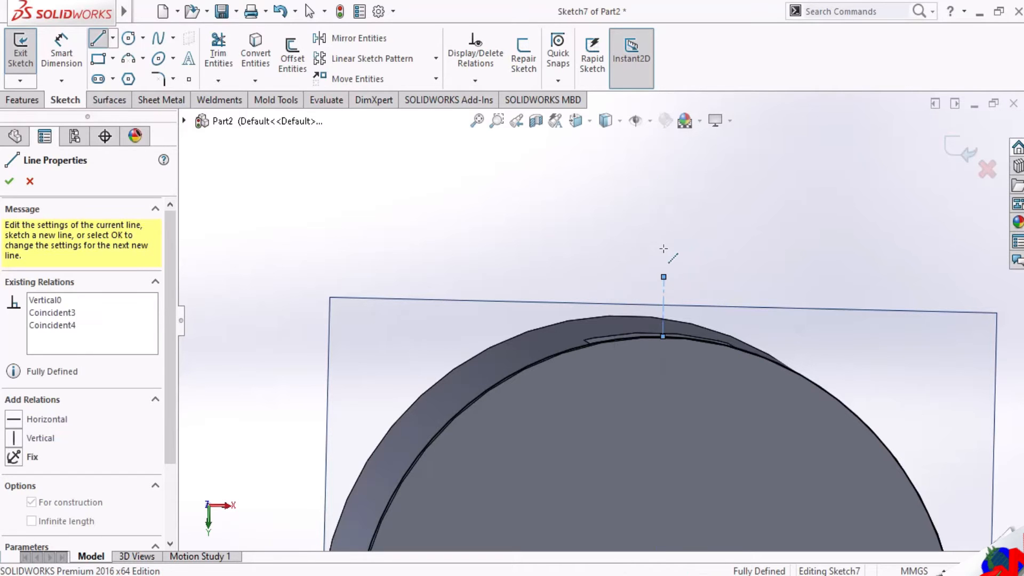
middle_drag(670, 258, 656, 340)
scroll(615, 361, up, 2)
scroll(427, 398, down, 3)
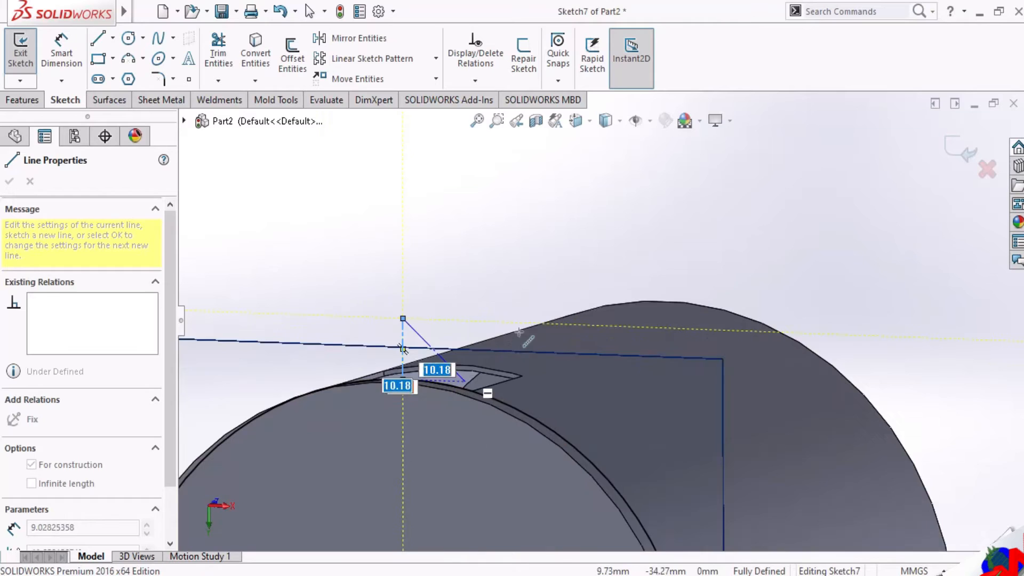
key(Escape)
scroll(515, 326, up, 2)
scroll(520, 328, down, 4)
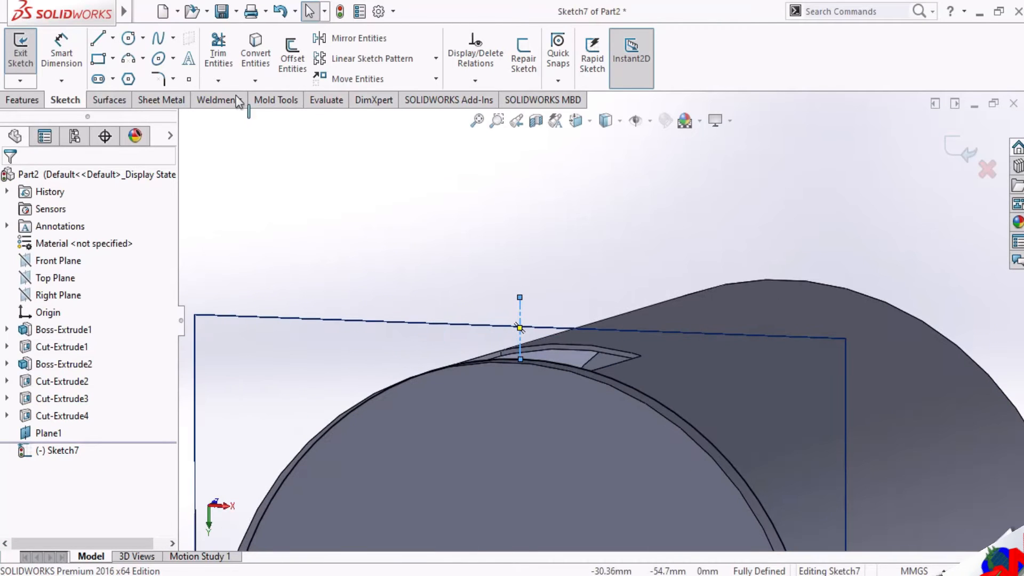
Dimension the vertical centerline's length as 10 mm.
click(64, 52)
click(520, 333)
scroll(519, 331, down, 2)
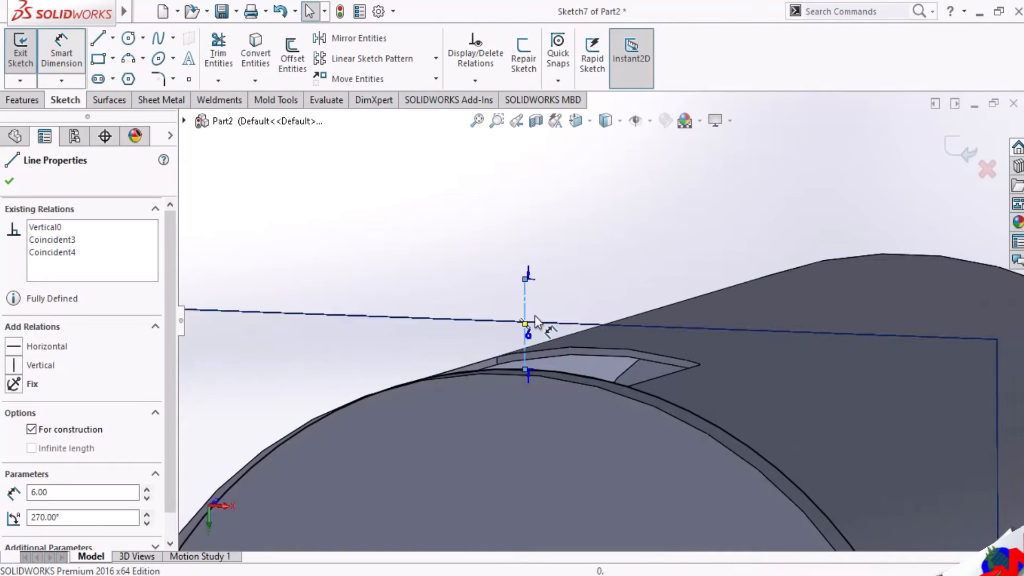
click(459, 322)
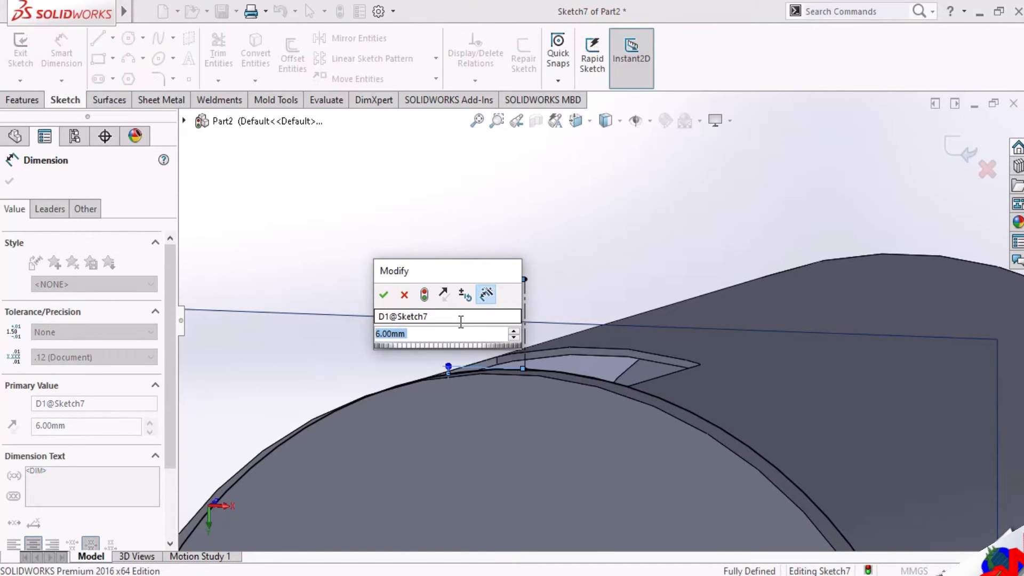
text(6)
key(Return)
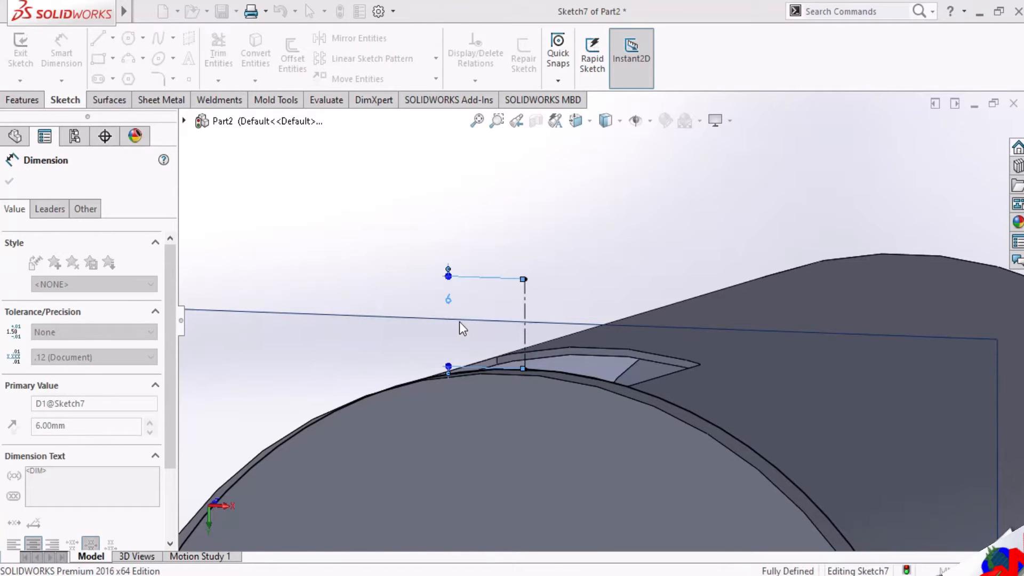
Set the vertical centerline's length dimension to 8 mm, working normal to the sketch plane.
scroll(545, 309, up, 3)
middle_drag(549, 312, 595, 331)
scroll(626, 222, up, 5)
click(588, 122)
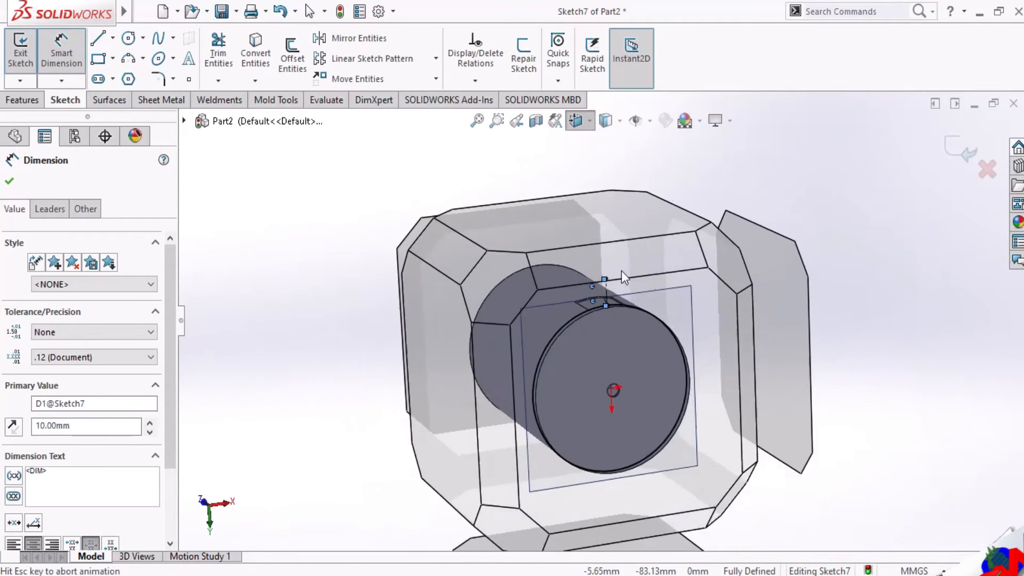
click(639, 312)
scroll(625, 226, up, 2)
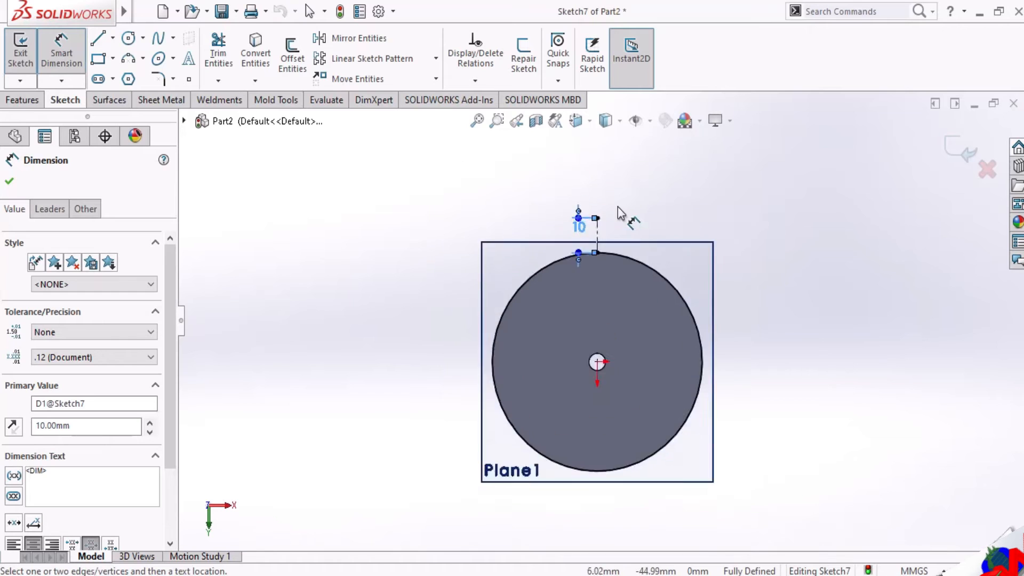
scroll(613, 207, down, 6)
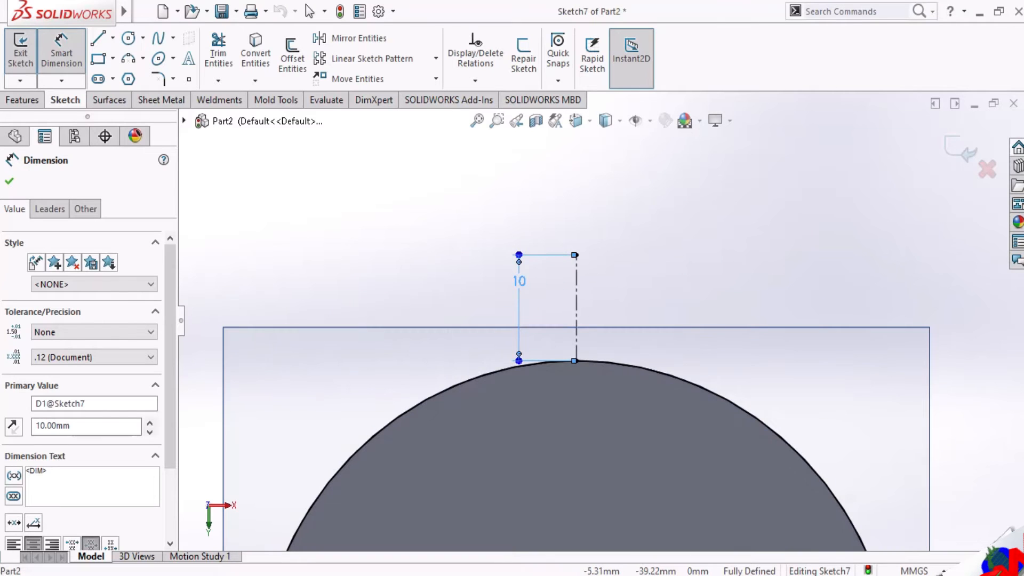
double_click(520, 281)
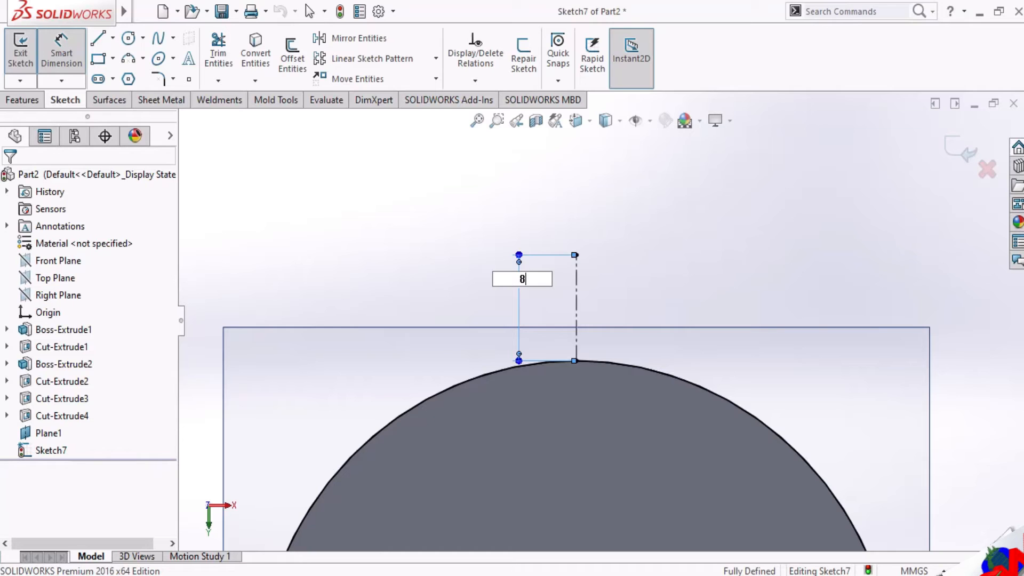
key(Return)
key(Escape)
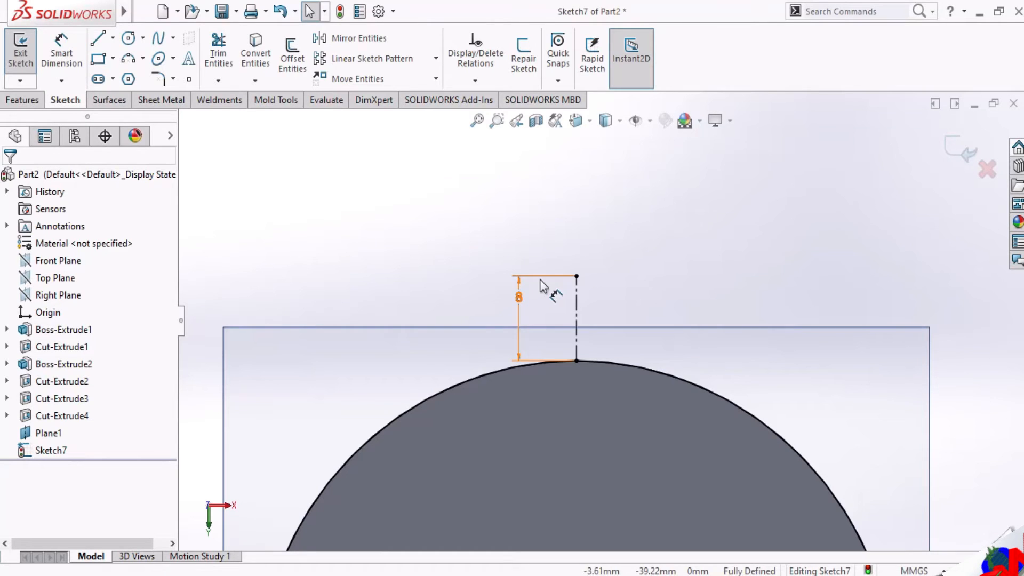
Draw a horizontal line about 12 mm long to the right from the upper endpoint of the vertical centerline.
click(112, 37)
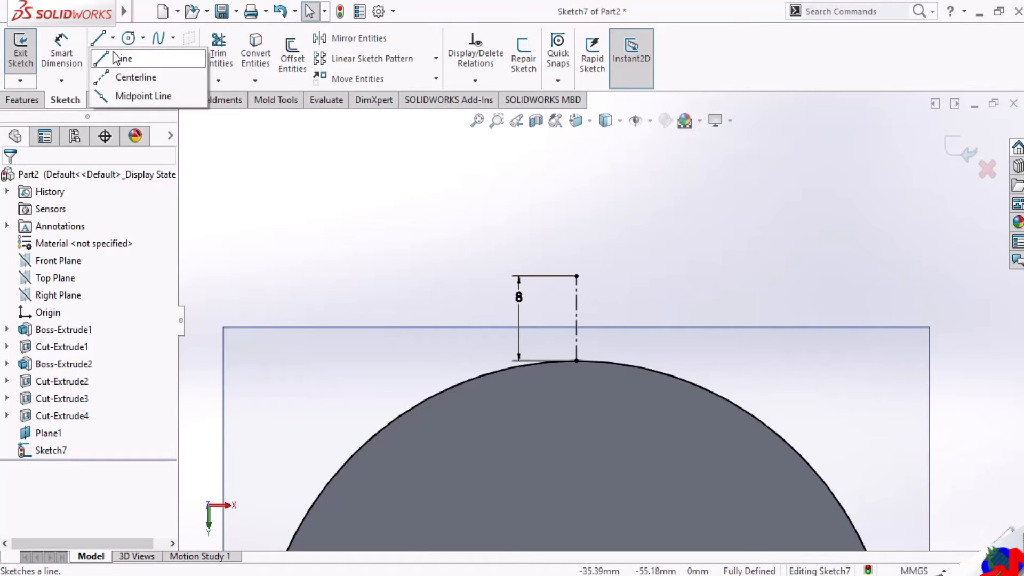
click(116, 58)
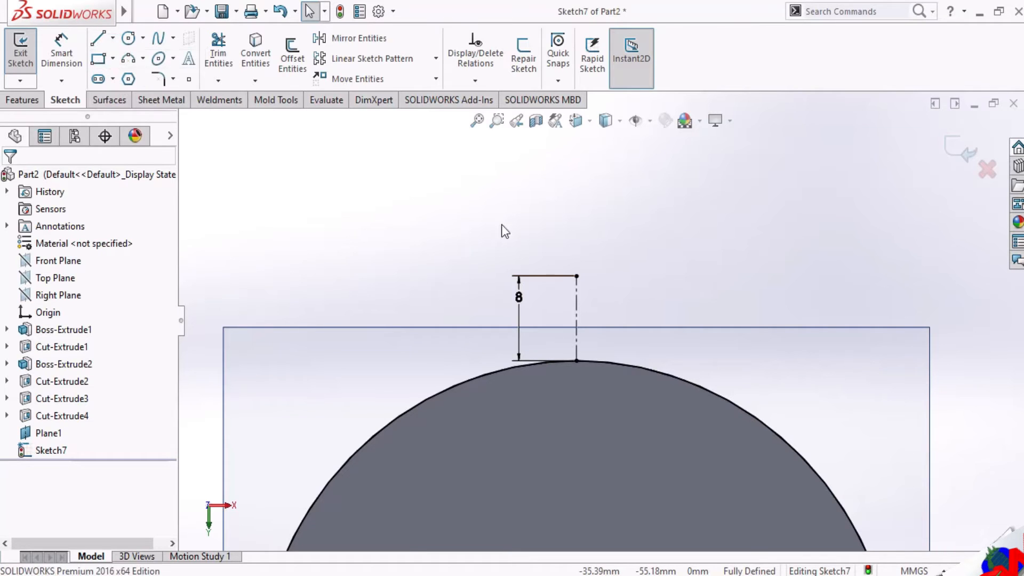
click(576, 276)
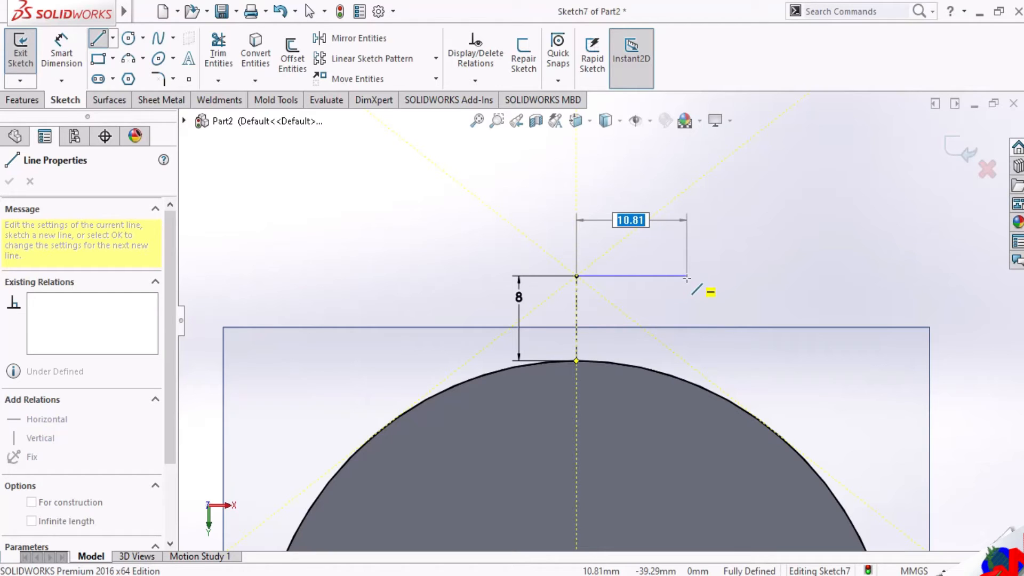
key(Return)
key(Escape)
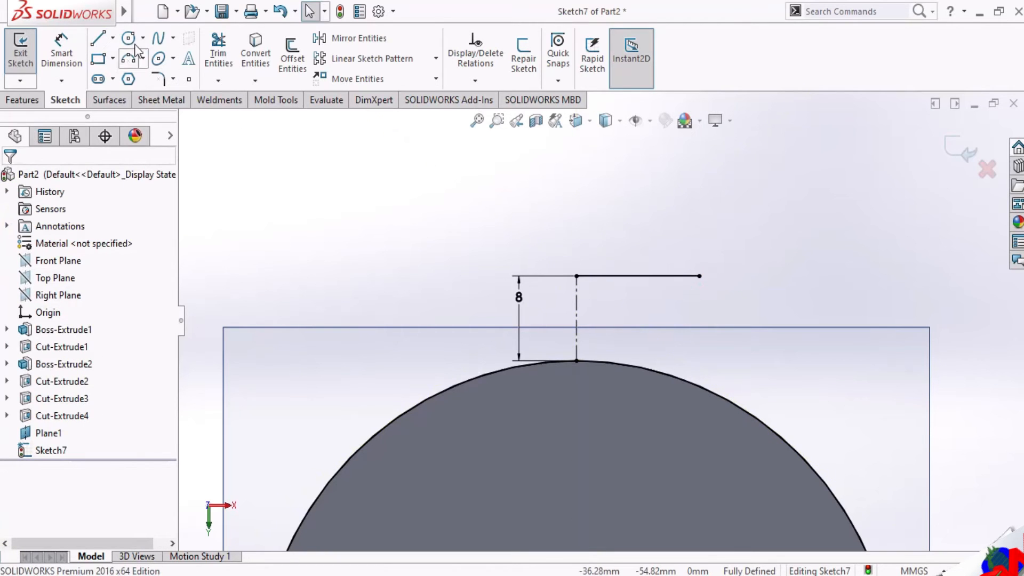
Draw a 12 mm horizontal line to the left from the upper endpoint of the vertical centerline.
click(113, 38)
click(128, 57)
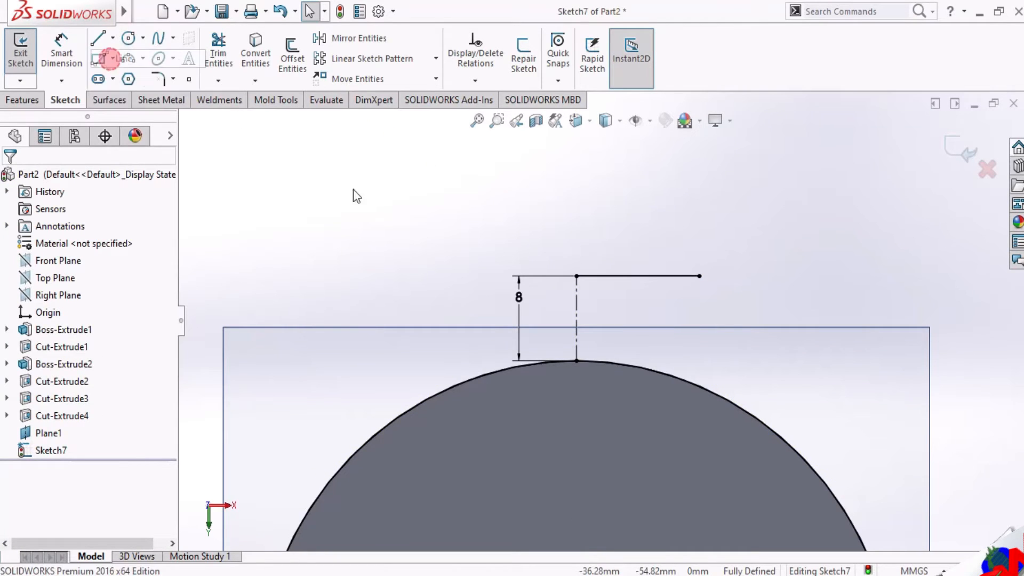
click(577, 275)
click(462, 276)
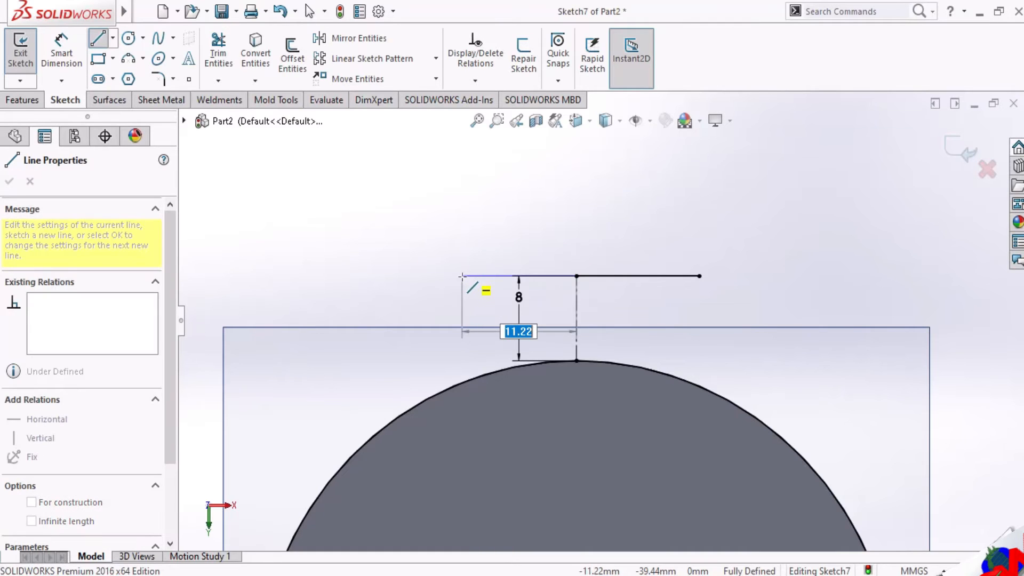
text(12)
key(Return)
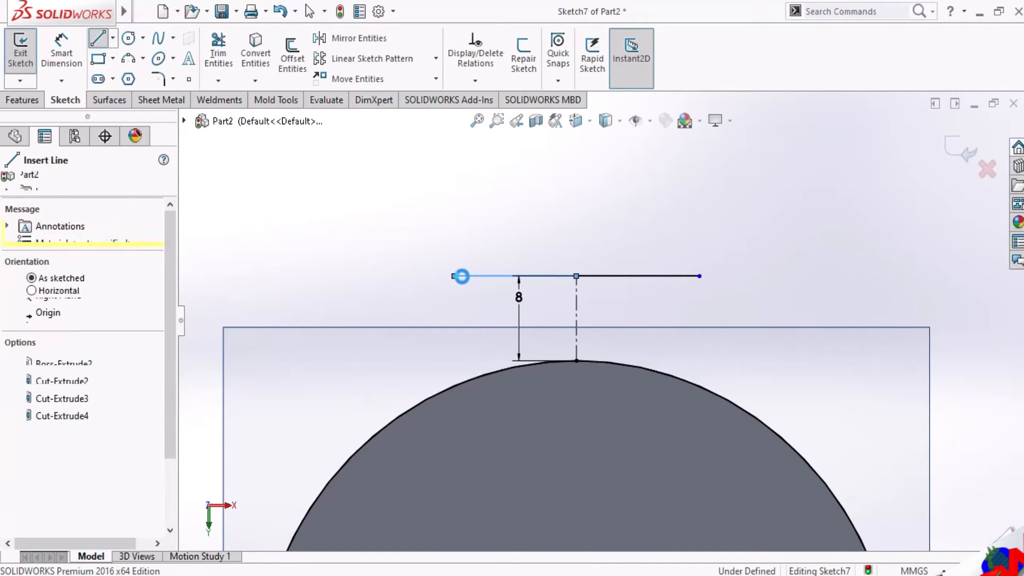
key(Escape)
Draw a slanted line on the left side from the converted circle, radially outward past the horizontal line.
click(112, 38)
click(125, 58)
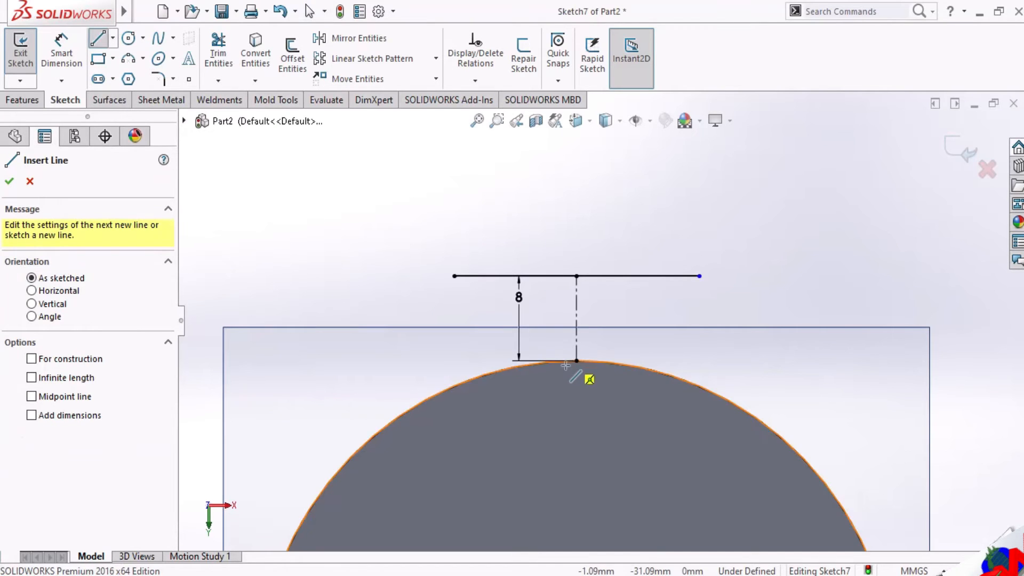
click(500, 370)
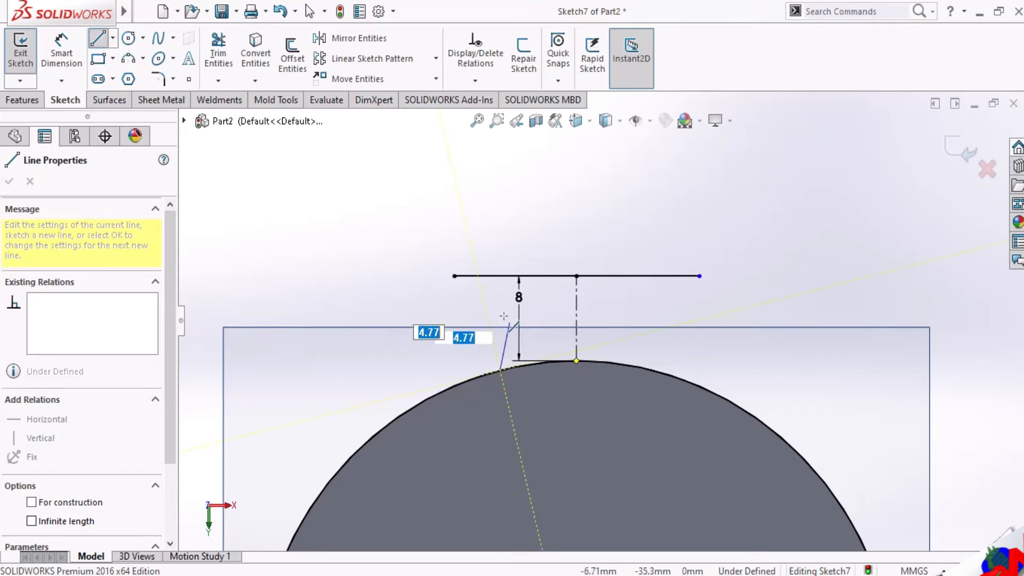
click(475, 266)
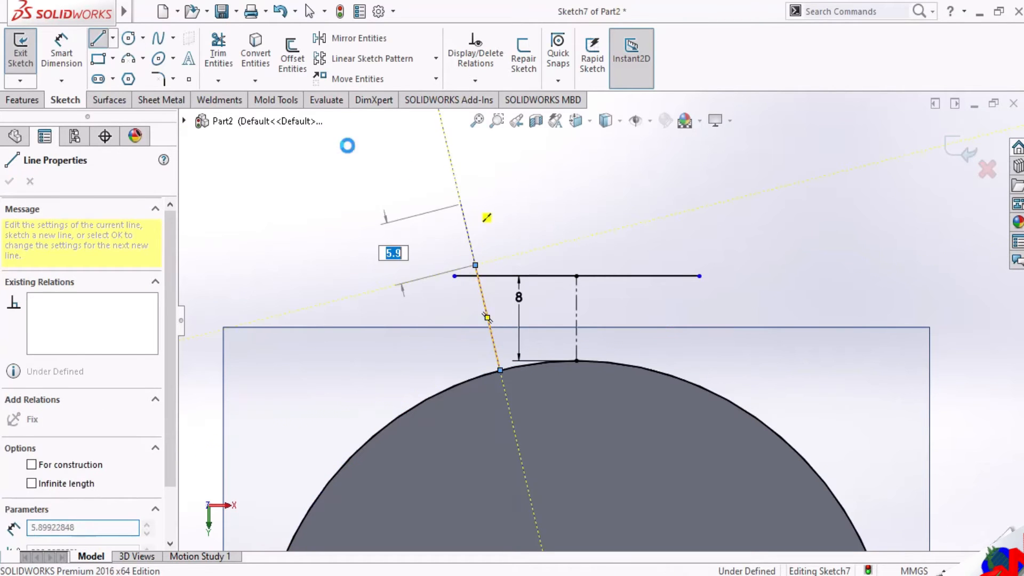
key(Escape)
Draw a matching slanted line from the cutout's right corner on the circle, radially outward past the horizontal line.
key(l)
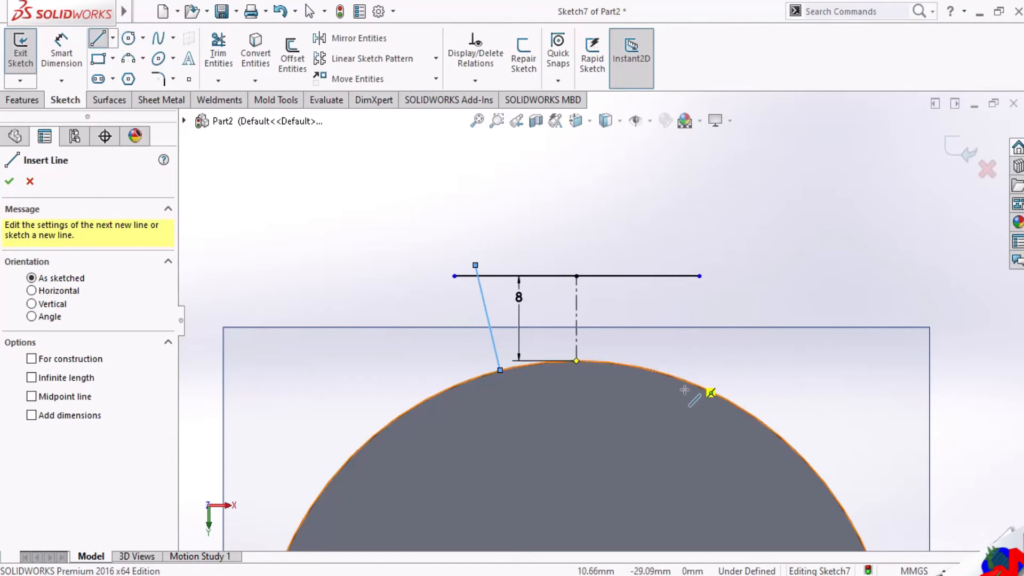
middle_drag(673, 370, 678, 389)
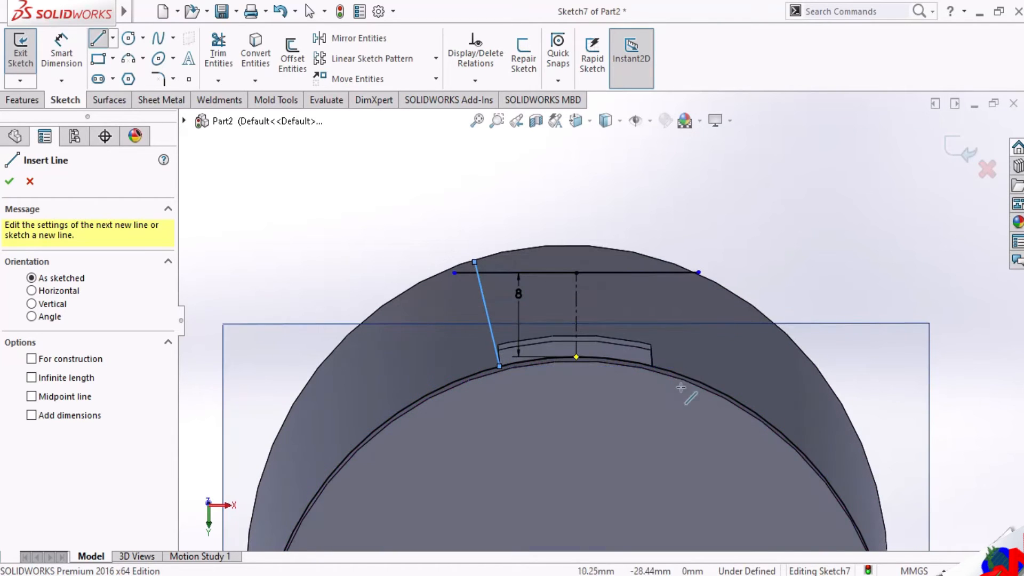
click(651, 366)
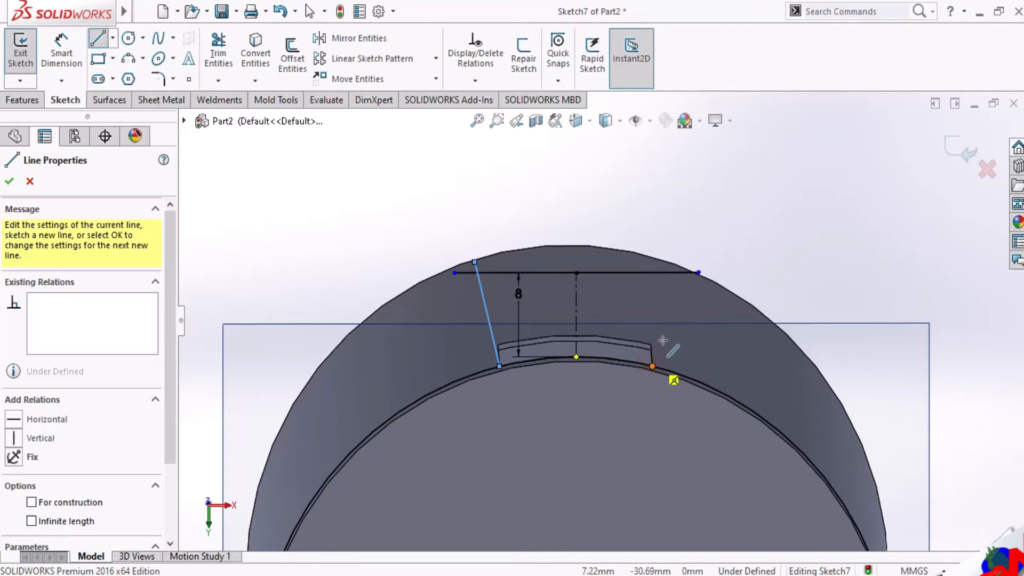
click(678, 255)
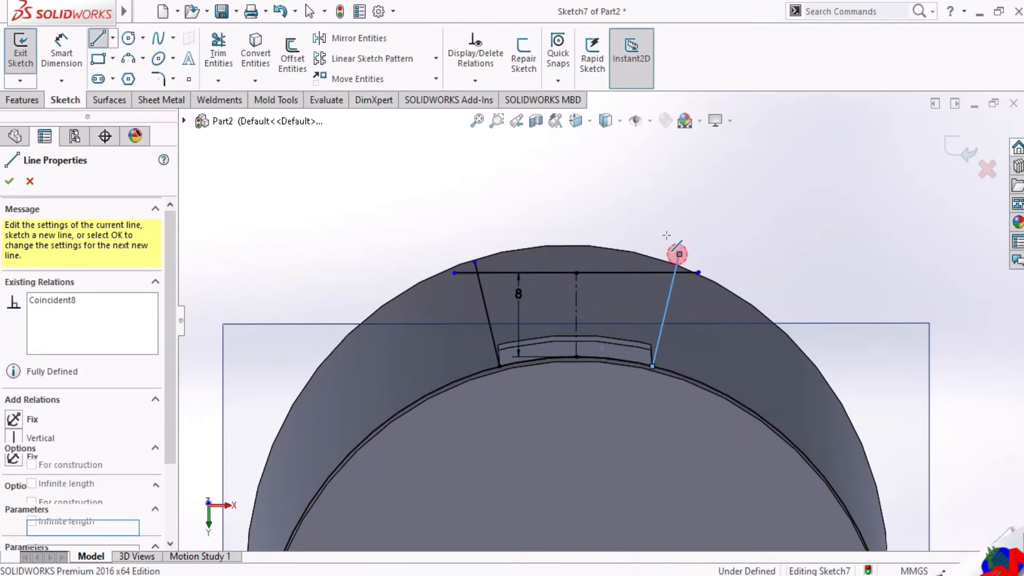
key(Escape)
key(Escape)
Trim the overhanging line ends and the rest of the circle to leave a closed trapezoidal profile with an arc base.
click(235, 47)
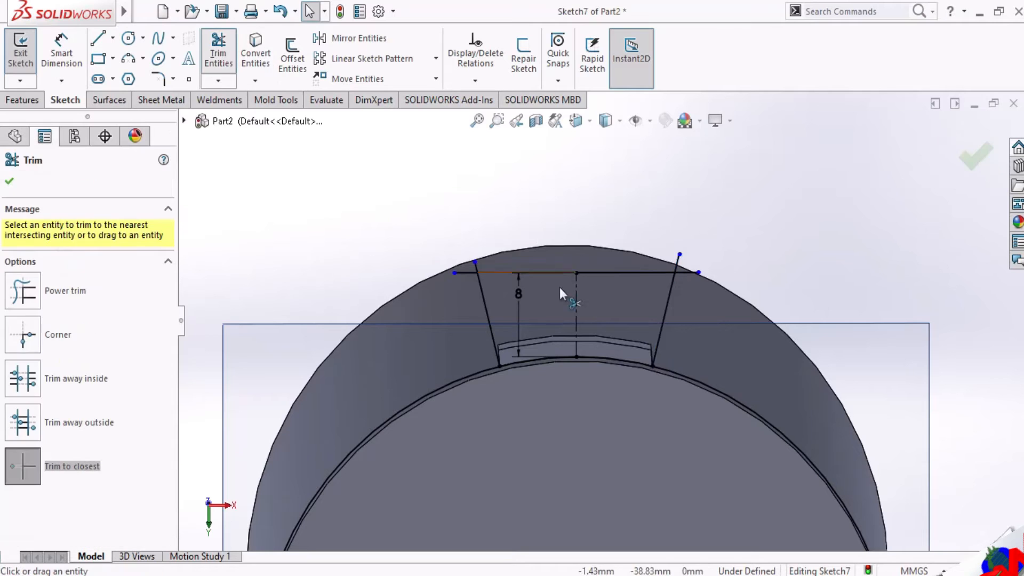
scroll(558, 285, down, 5)
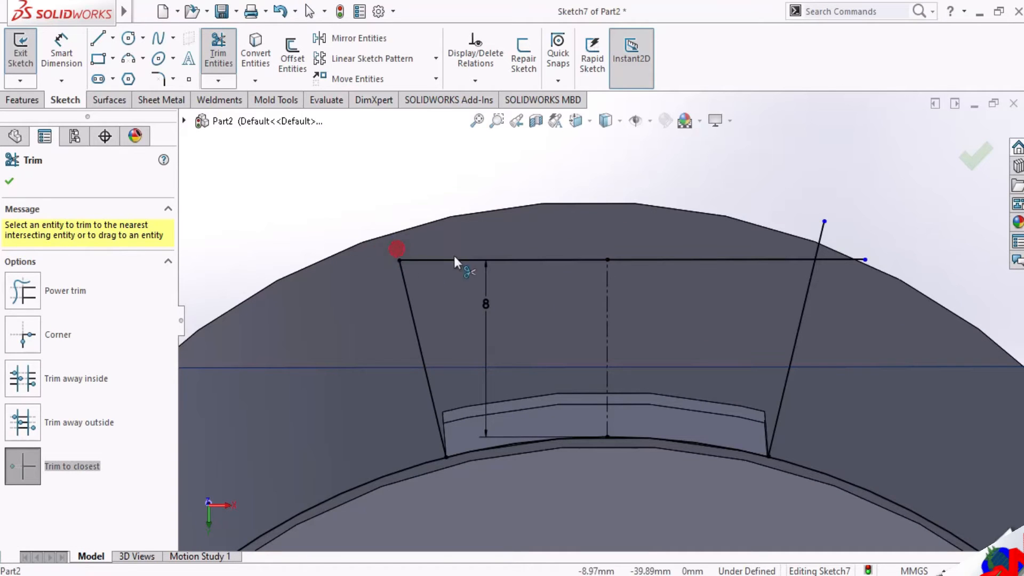
click(829, 256)
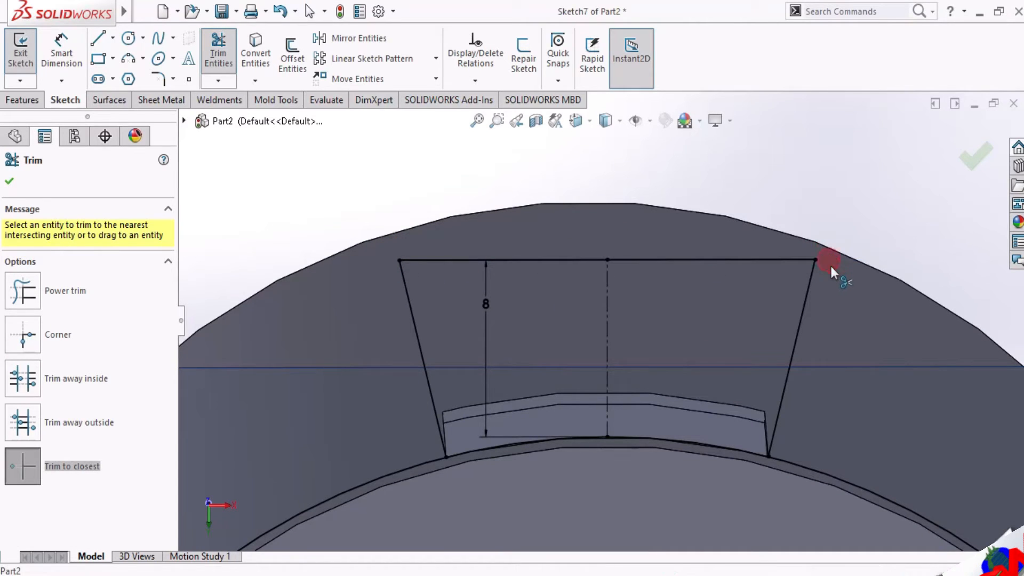
click(801, 463)
scroll(659, 352, up, 5)
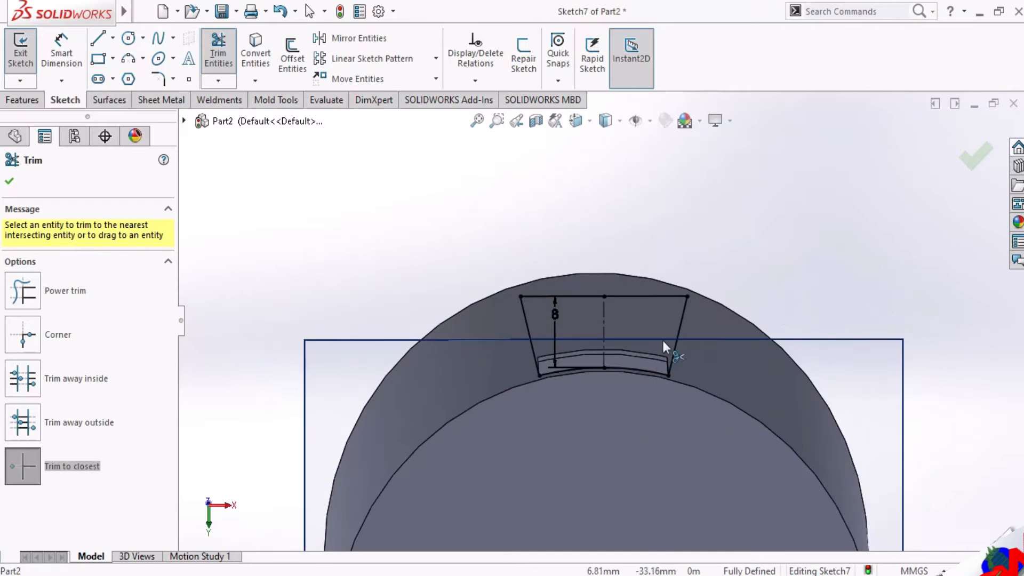
scroll(664, 338, down, 3)
click(8, 183)
Start a blind boss extrusion of the trapezoidal profile over the cutout, with a depth of 11 mm.
scroll(542, 354, up, 3)
middle_drag(583, 348, 474, 414)
mouse_move(538, 324)
middle_down()
mouse_move(577, 286)
mouse_move(609, 309)
middle_up()
click(22, 99)
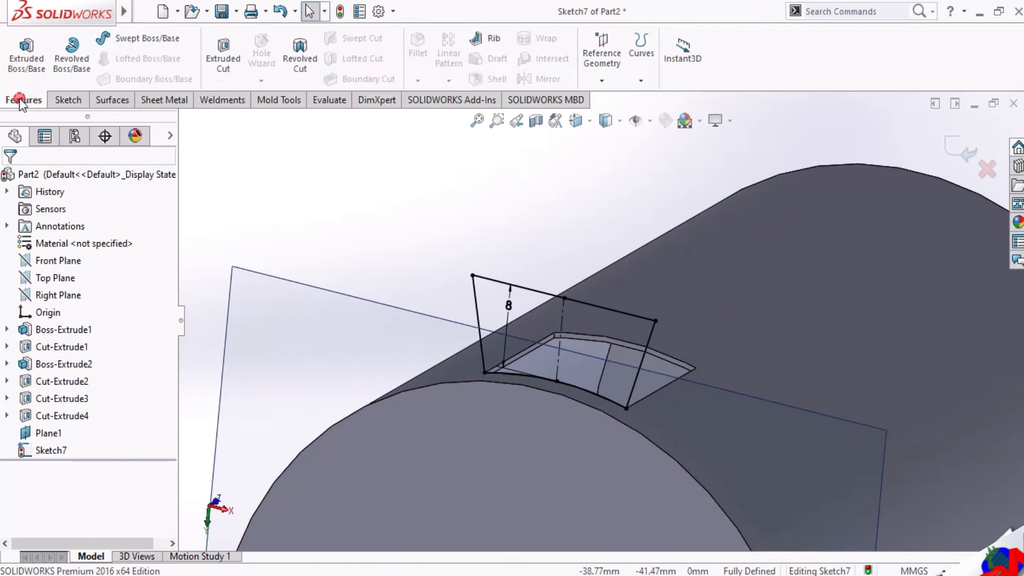
click(18, 61)
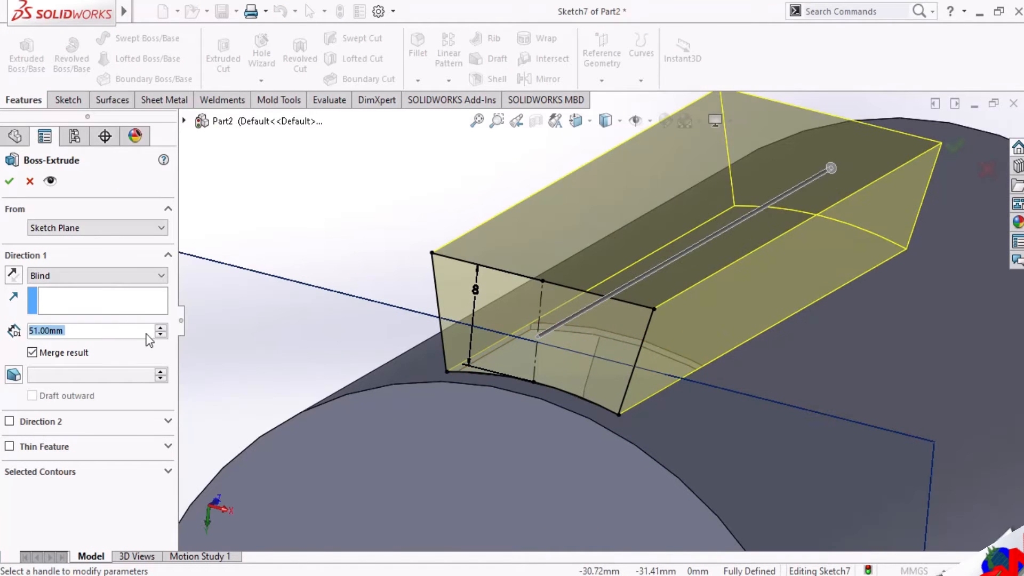
click(160, 335)
click(160, 335)
click(160, 335)
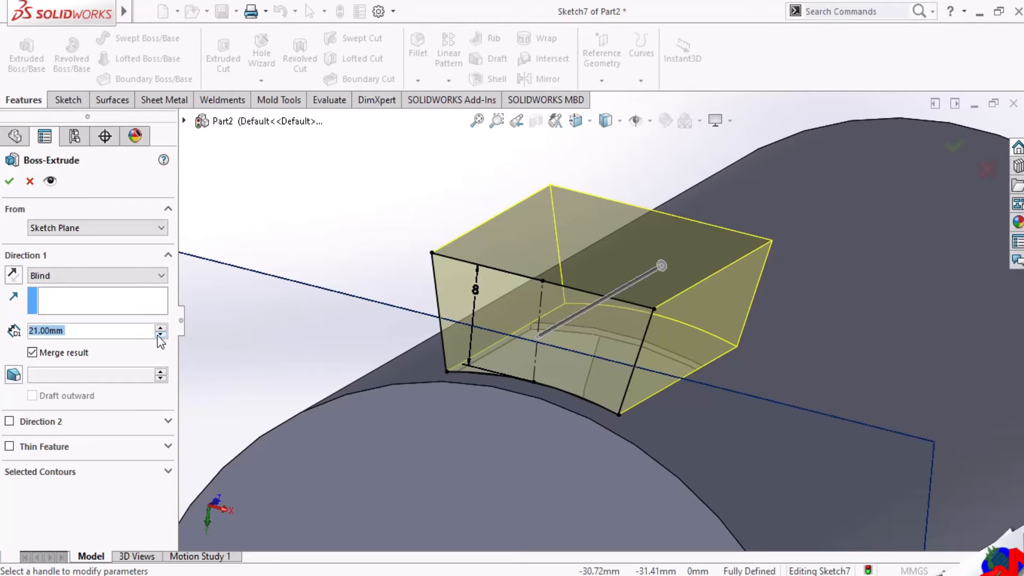
click(160, 335)
scroll(645, 346, down, 3)
middle_drag(644, 347, 499, 360)
scroll(487, 361, up, 5)
scroll(403, 365, down, 3)
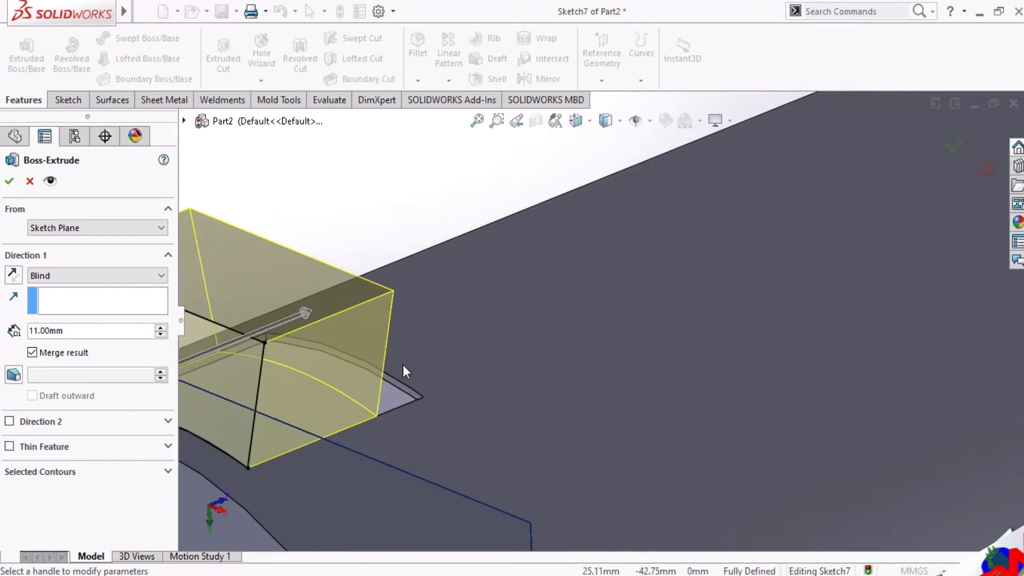
Set the boss extrusion's depth to 15 mm so it covers the cutout's length, and finish the feature.
click(160, 327)
click(161, 336)
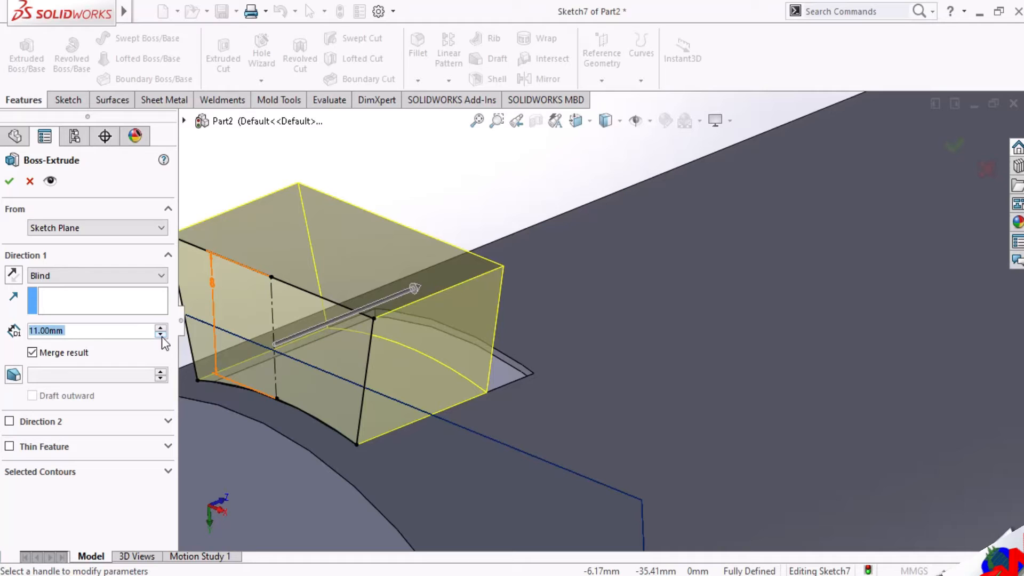
text(13)
key(Return)
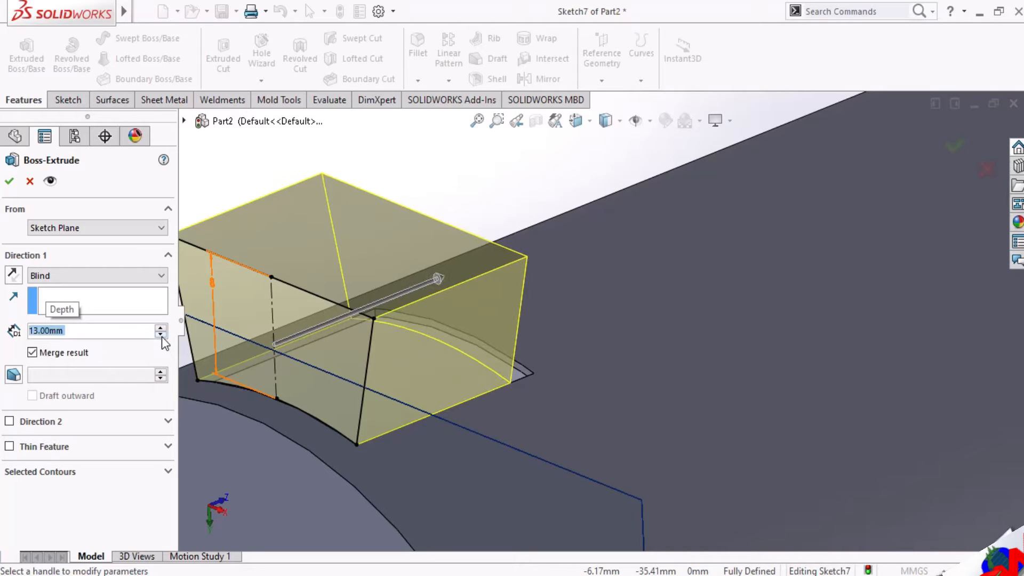
text(14)
key(Return)
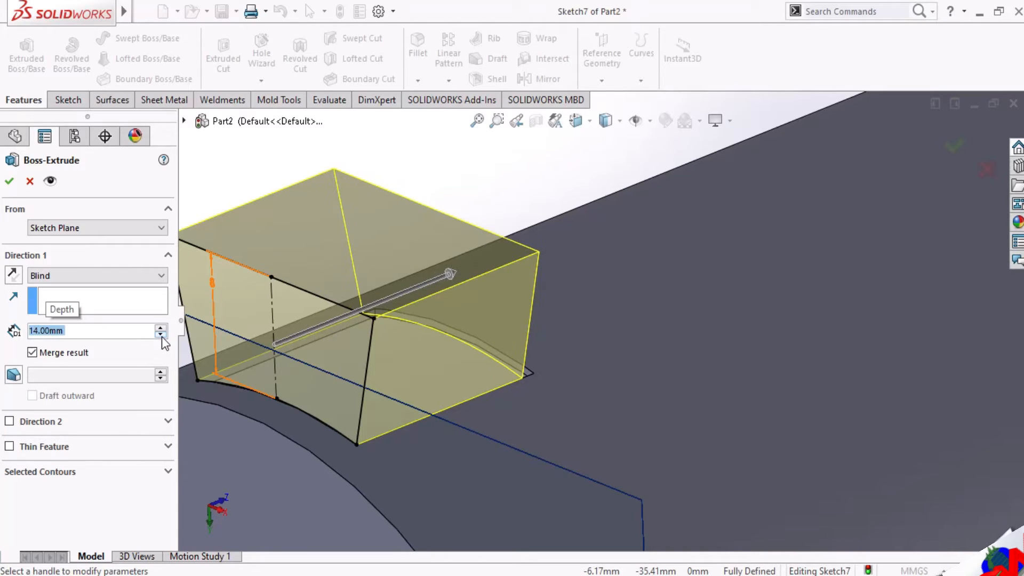
text(15)
key(Return)
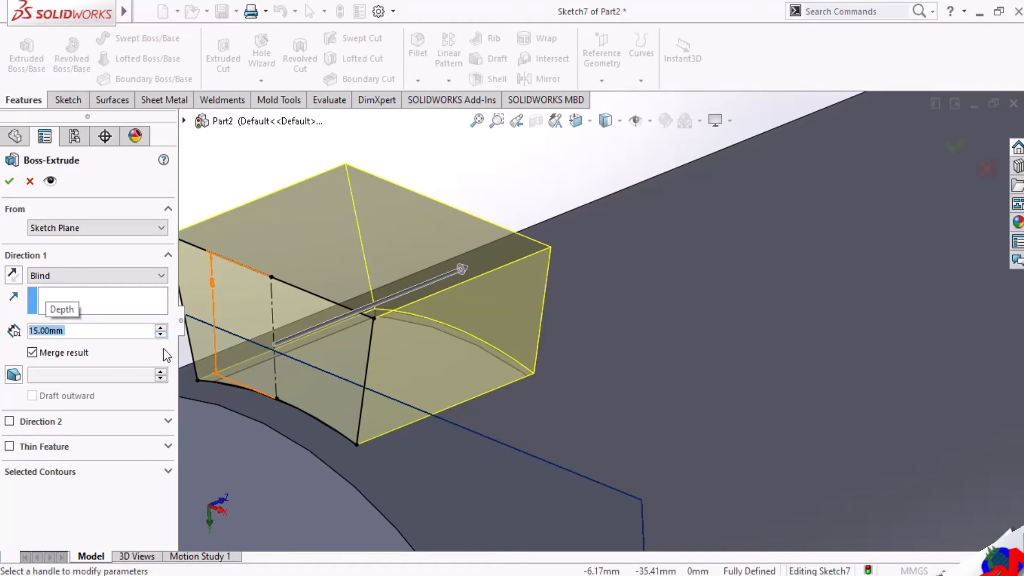
middle_drag(457, 327, 421, 348)
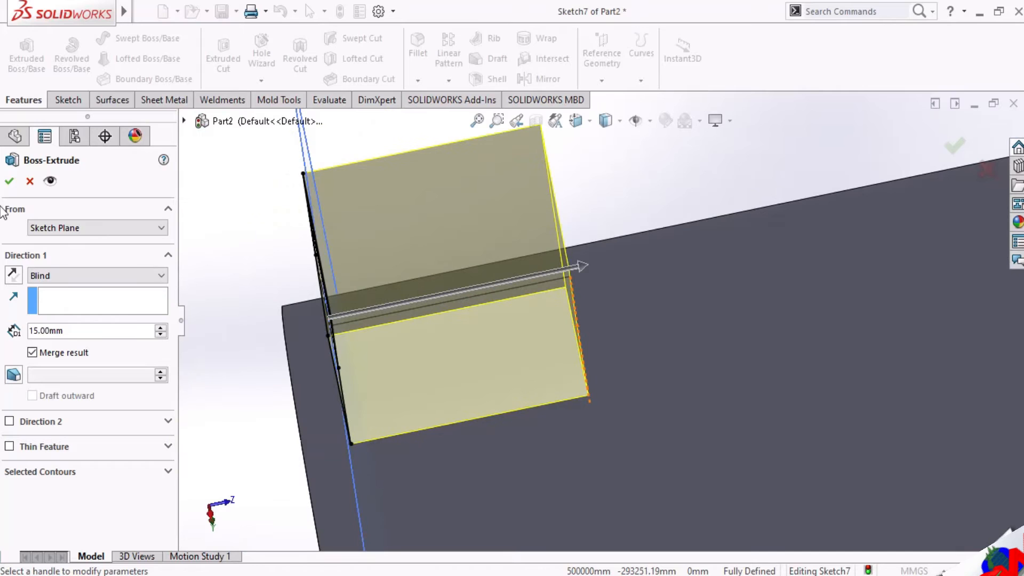
click(9, 184)
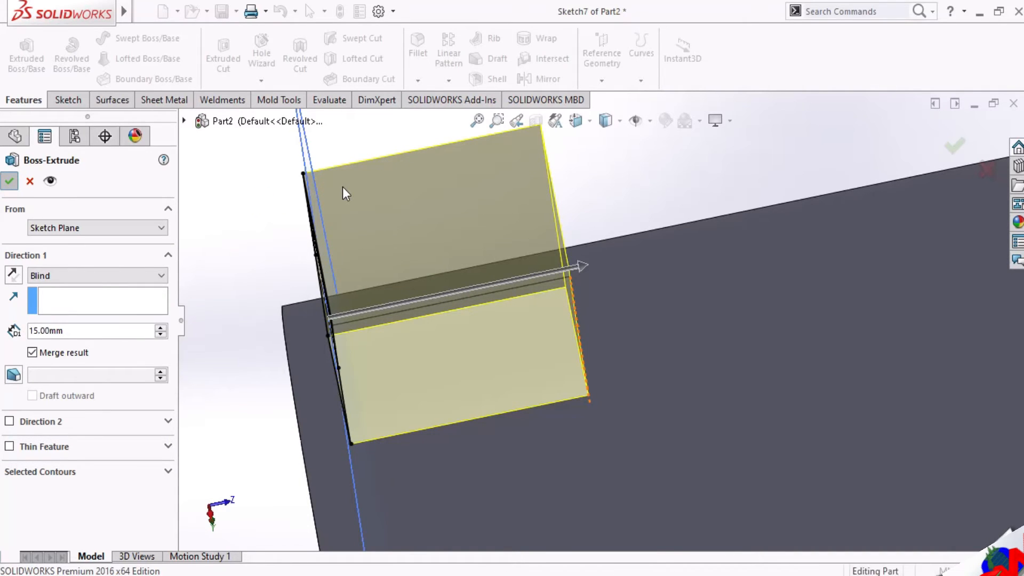
Start a new sketch on the front face of the trapezoidal block, viewed straight on.
middle_drag(517, 280, 617, 254)
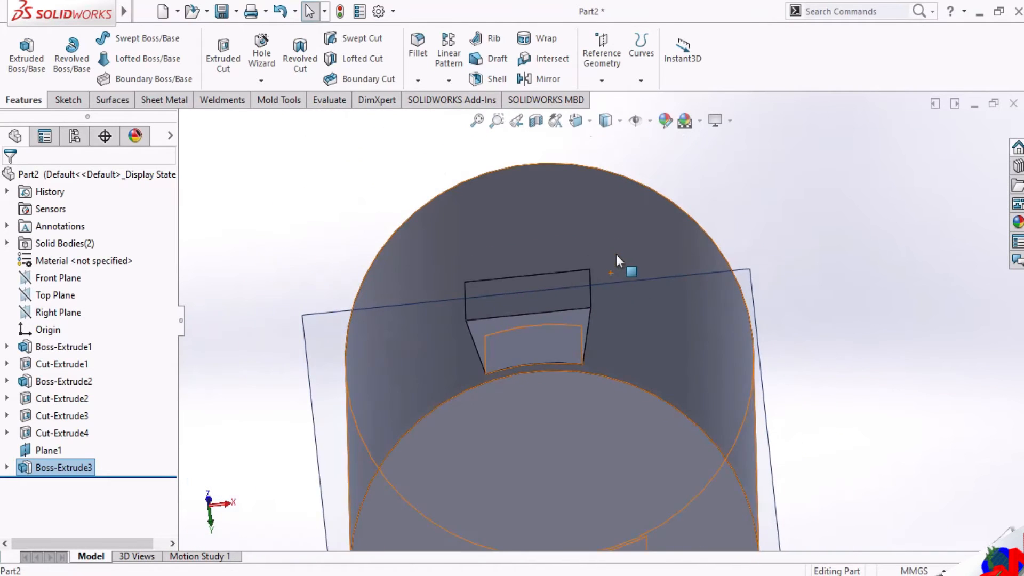
scroll(616, 254, down, 2)
click(576, 123)
click(581, 291)
scroll(612, 234, down, 2)
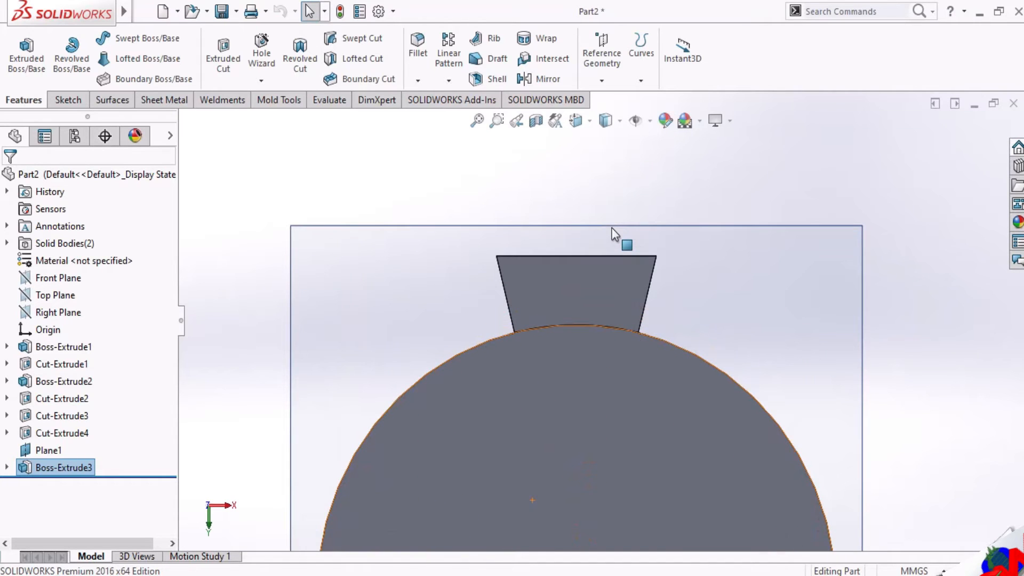
scroll(611, 233, down, 1)
click(558, 290)
click(617, 239)
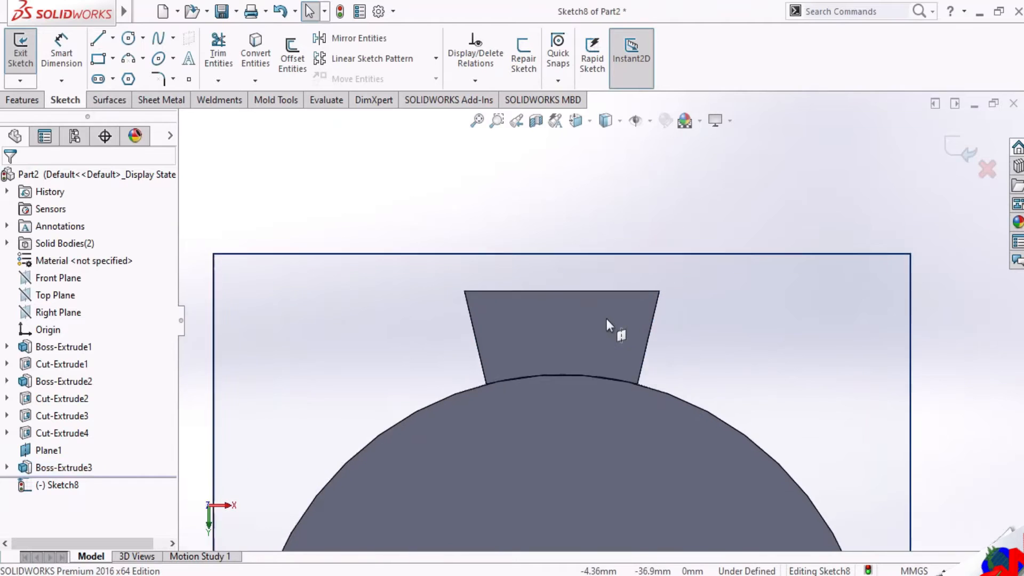
Sketch a short line from the block's lower-left corner down into the cylinder, continuing the slope of the left side.
scroll(607, 318, down, 2)
click(405, 303)
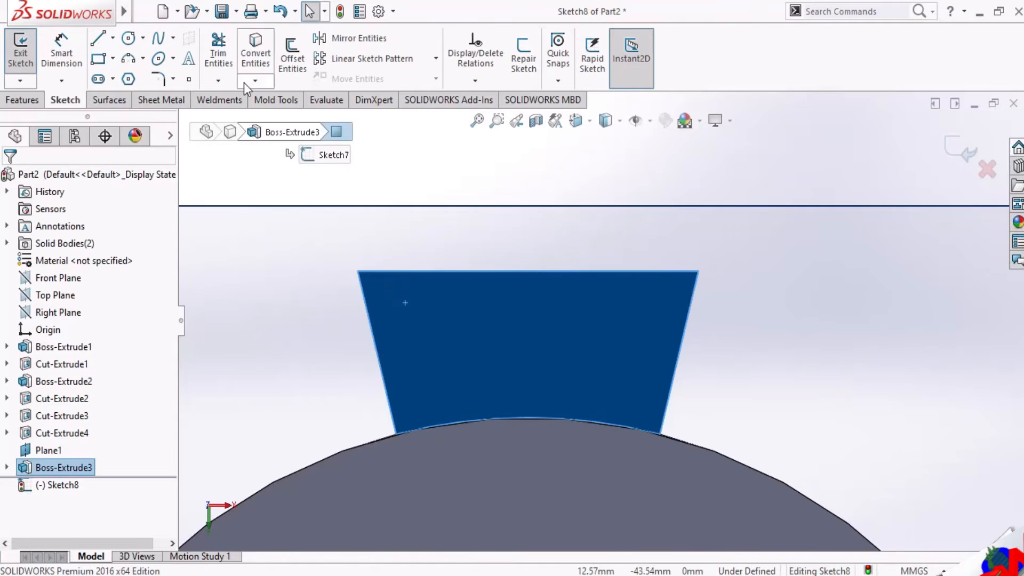
click(426, 168)
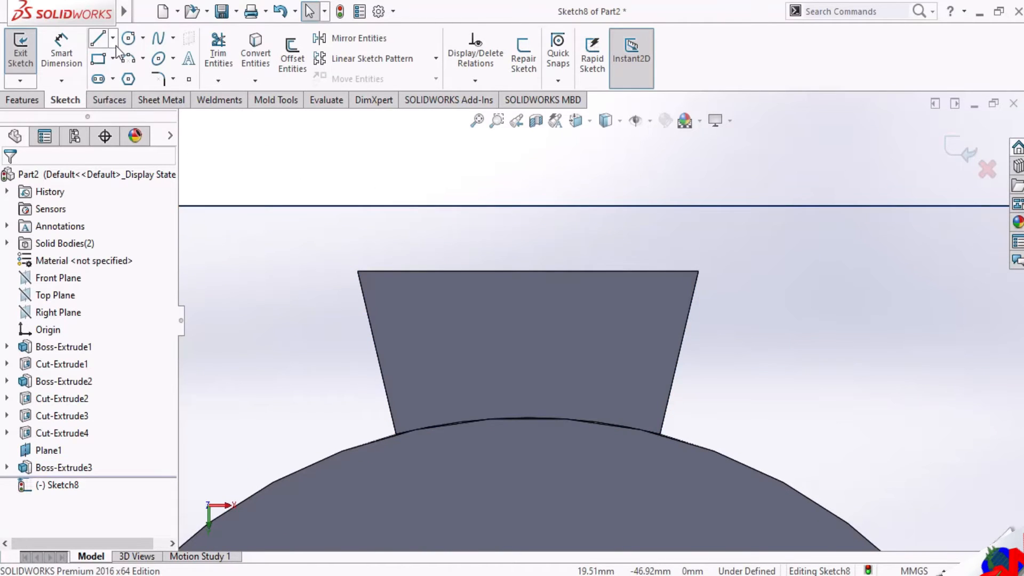
click(98, 38)
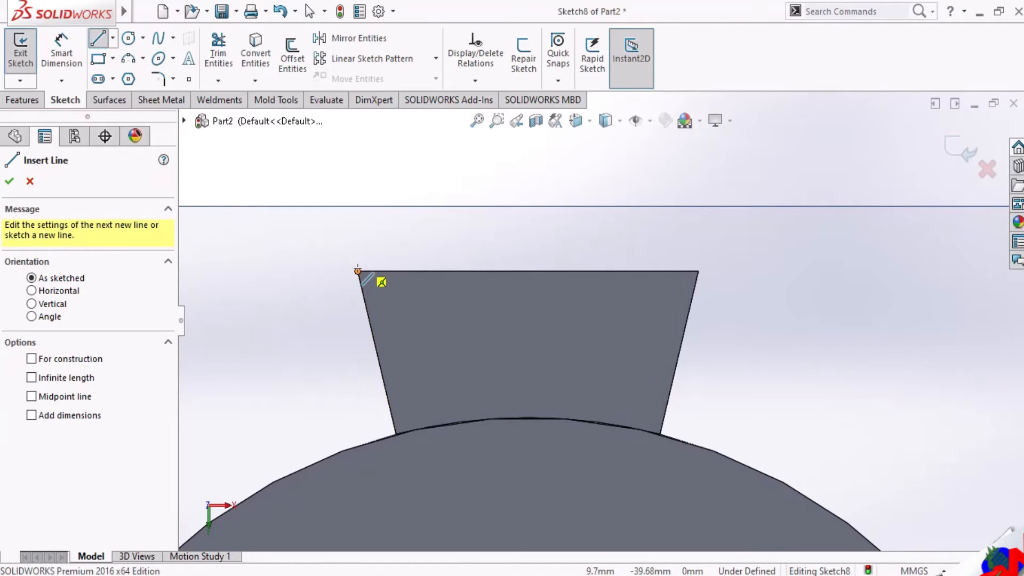
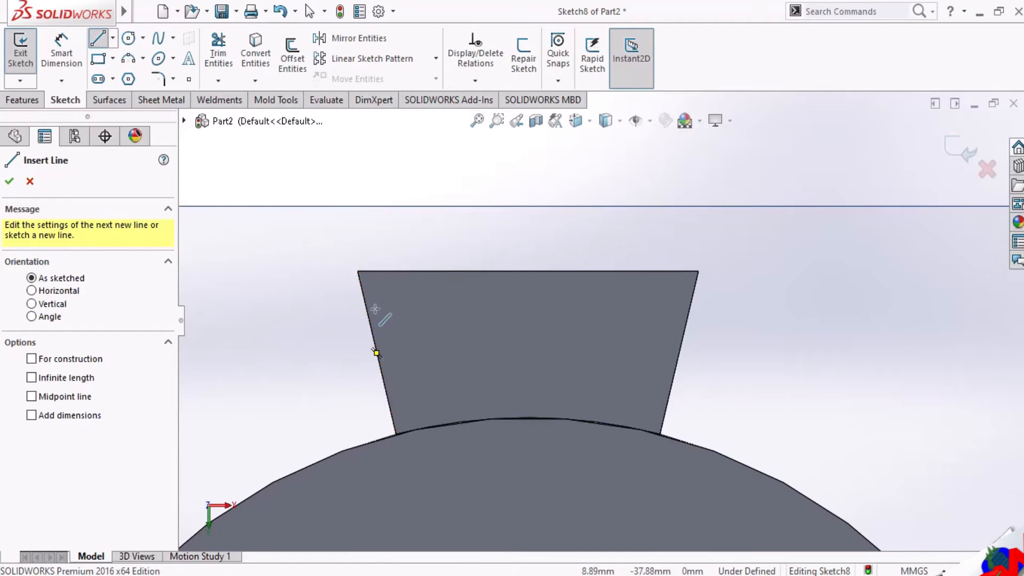
click(397, 435)
click(404, 468)
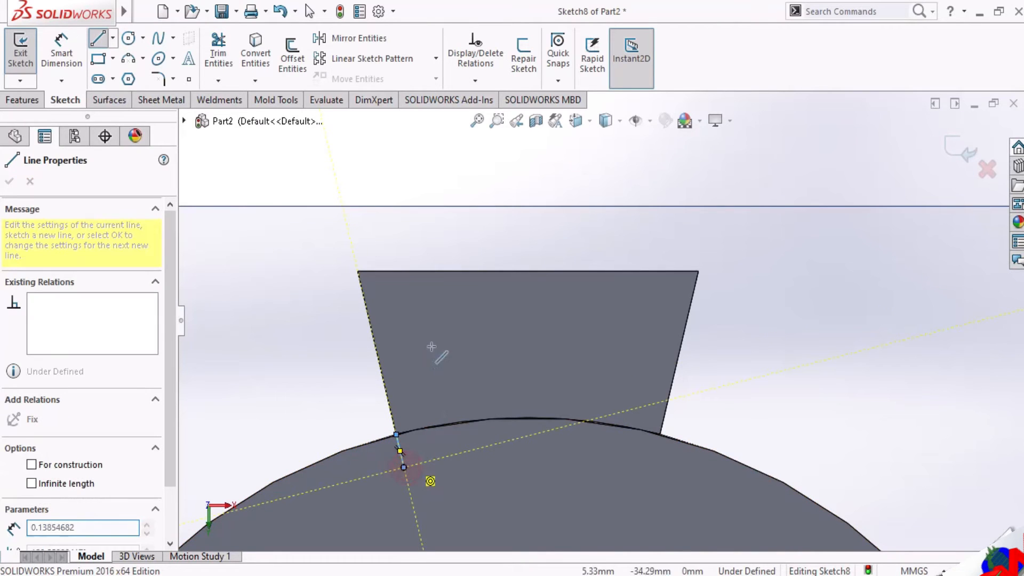
key(Escape)
Sketch a line about 10.8 mm long from the lower-left corner up along the block's left side, past its top edge.
click(112, 38)
click(122, 58)
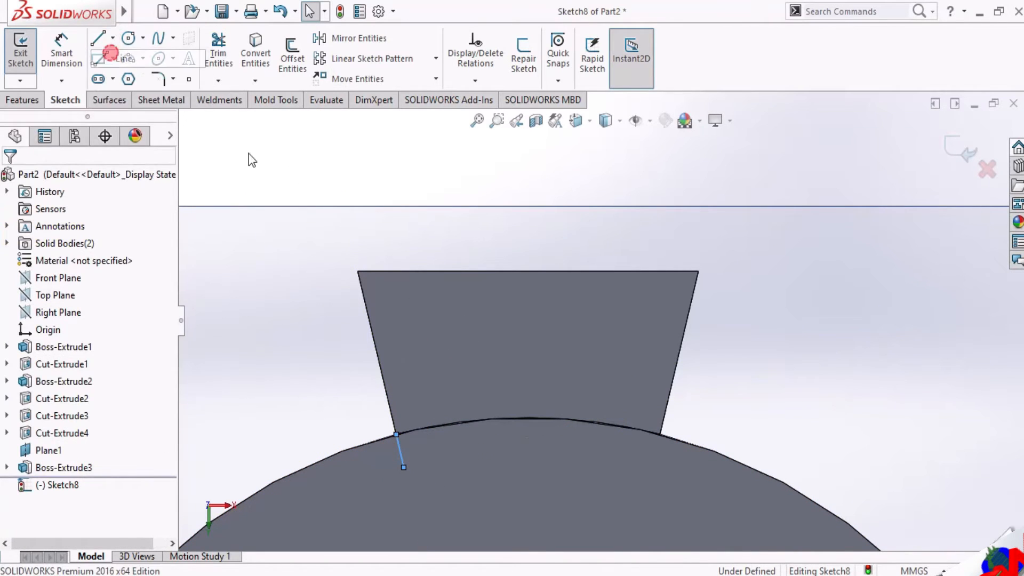
click(395, 434)
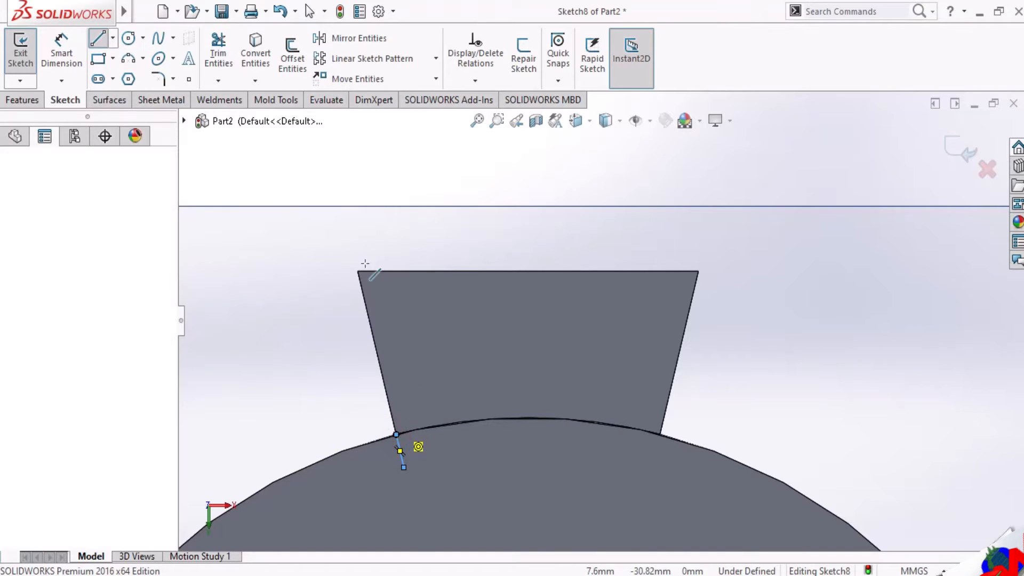
click(351, 242)
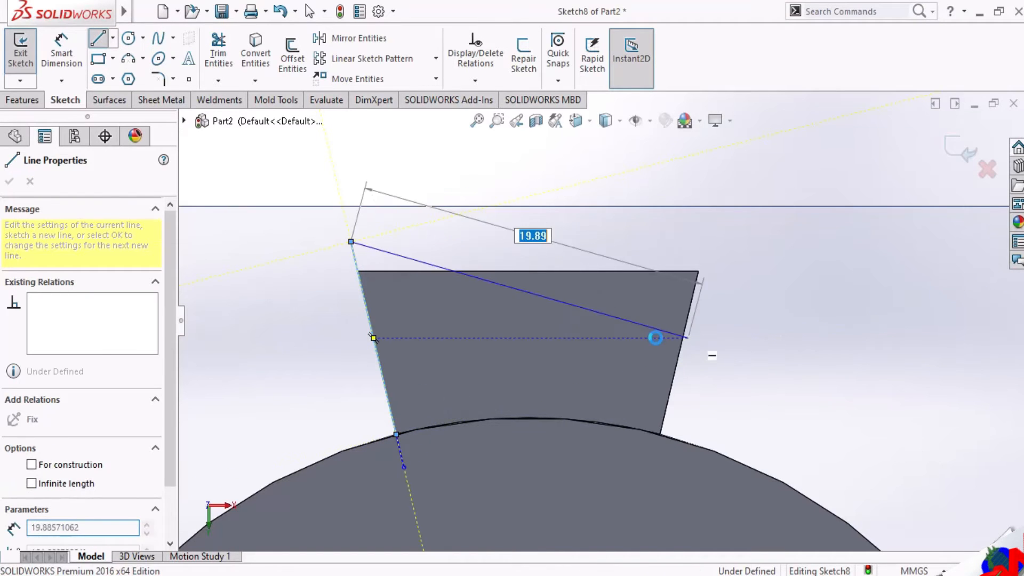
key(Escape)
Sketch a line about 15.5 mm long along the block's right side, overshooting both the top edge and the lower corner.
click(98, 39)
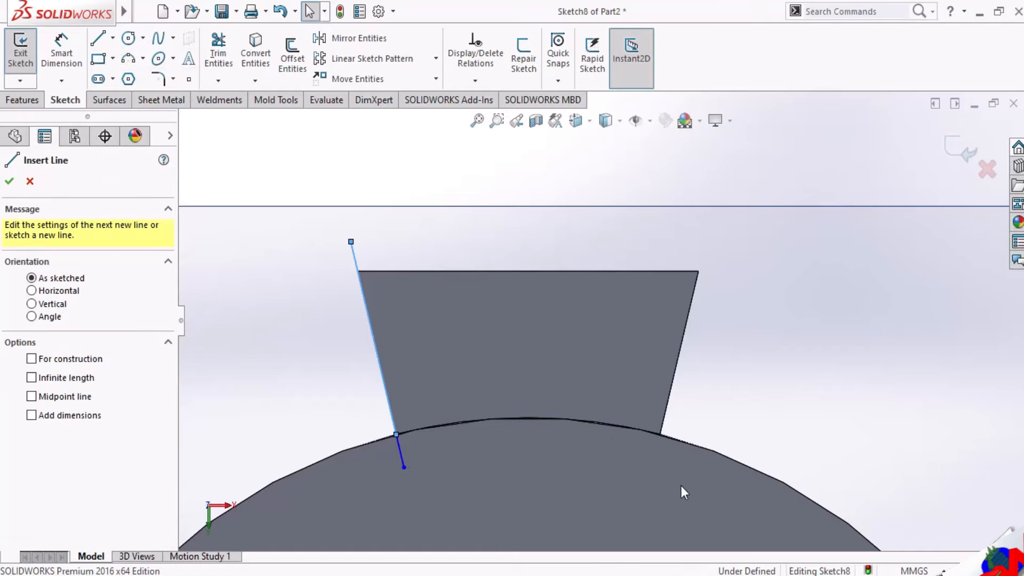
mouse_move(660, 434)
mouse_down()
mouse_move(673, 450)
mouse_move(671, 486)
mouse_move(647, 487)
mouse_up()
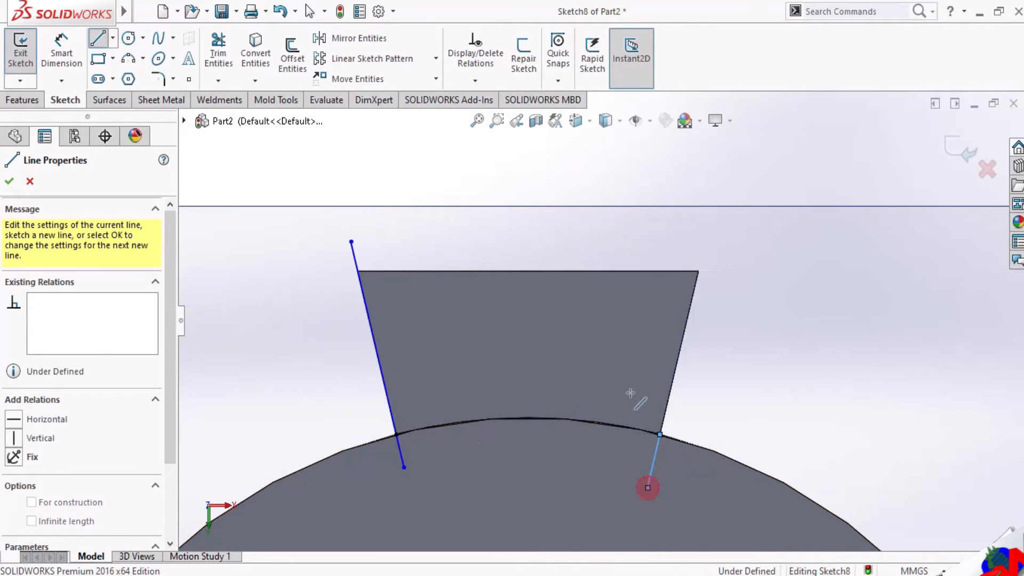
click(713, 215)
key(Escape)
scroll(622, 226, down, 2)
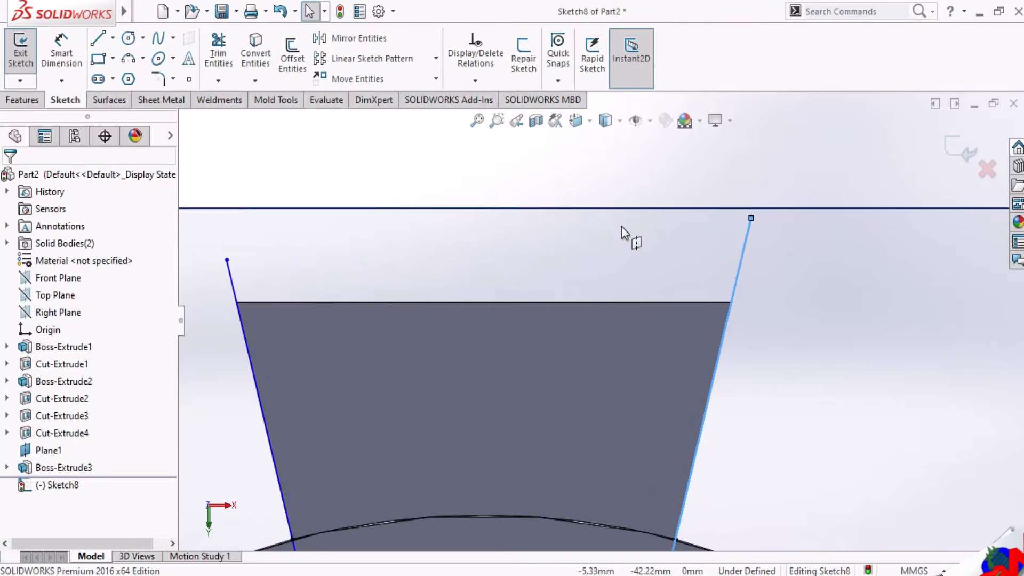
scroll(622, 226, up, 2)
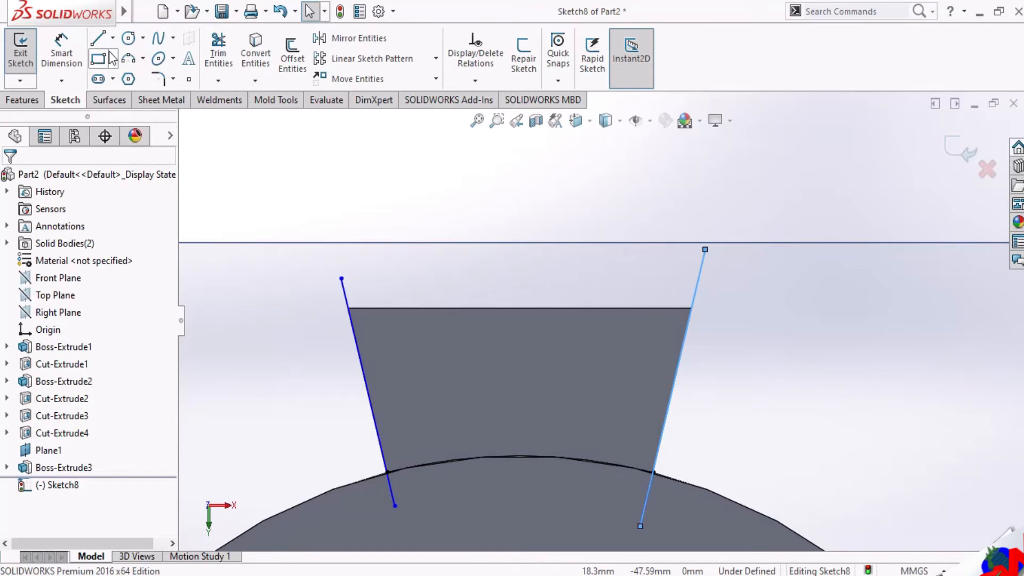
Start offsetting the left slanted line toward the inside of the block, with a distance of 1 mm.
click(264, 54)
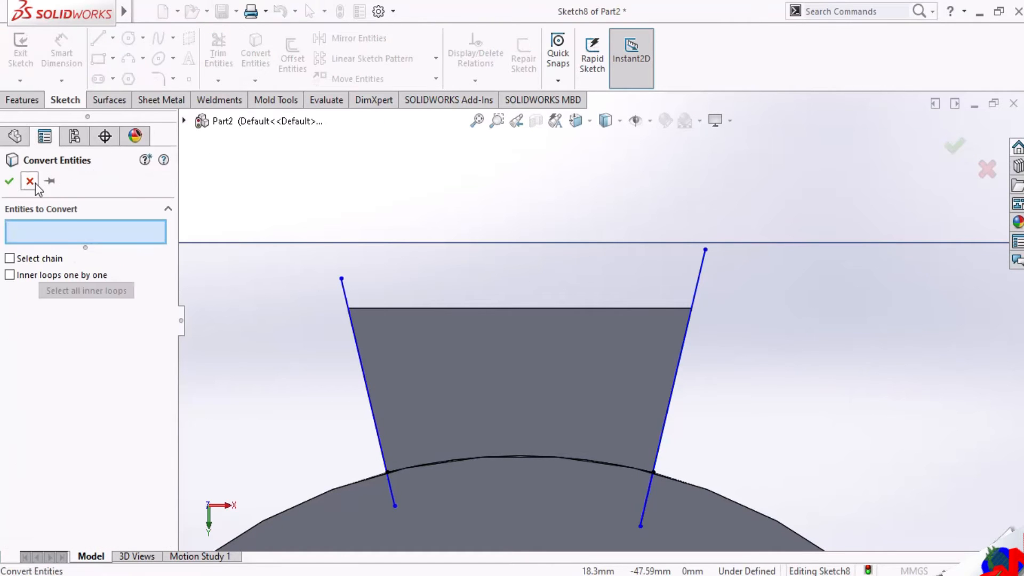
click(34, 183)
click(292, 56)
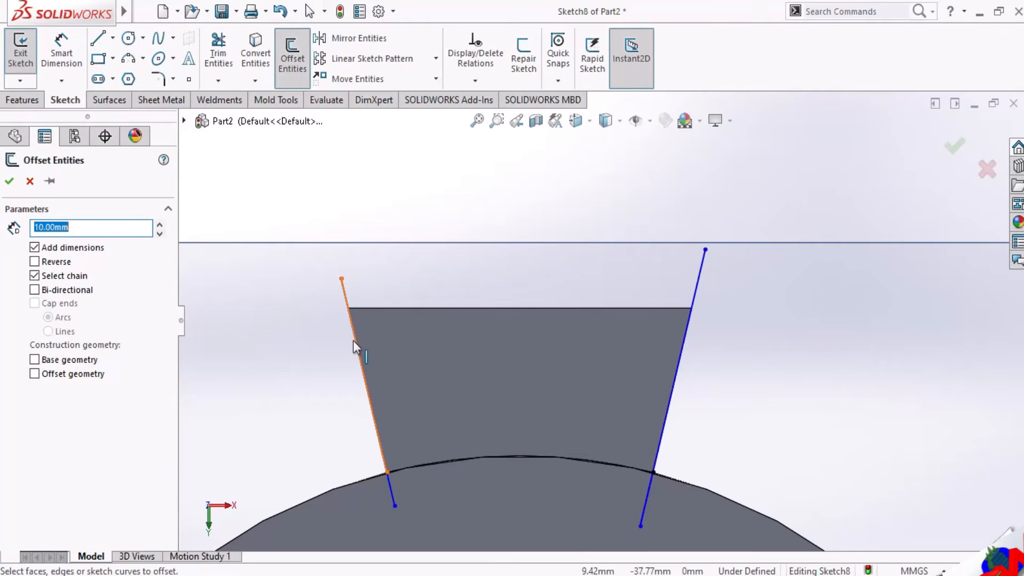
click(354, 343)
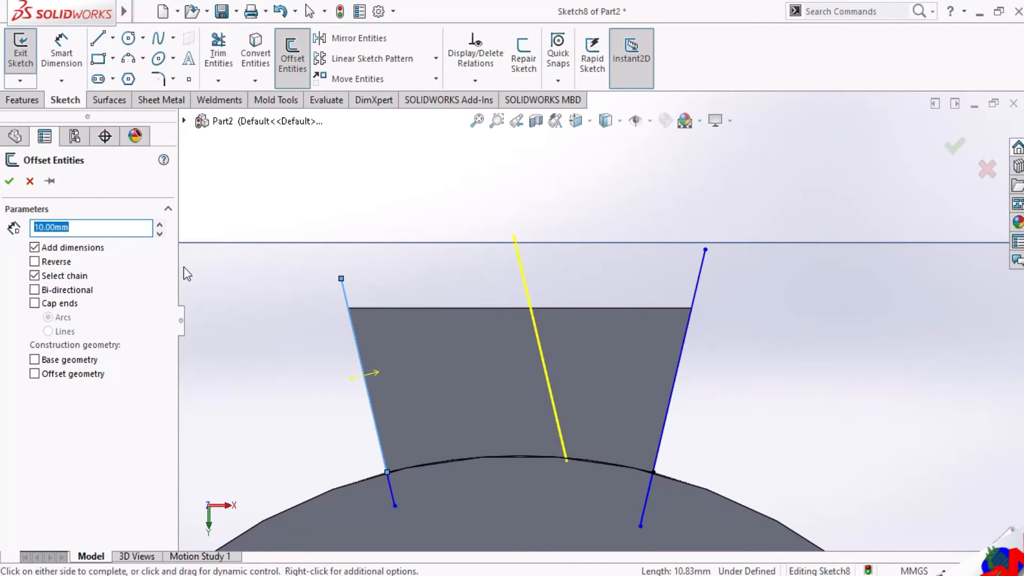
text(1)
key(Return)
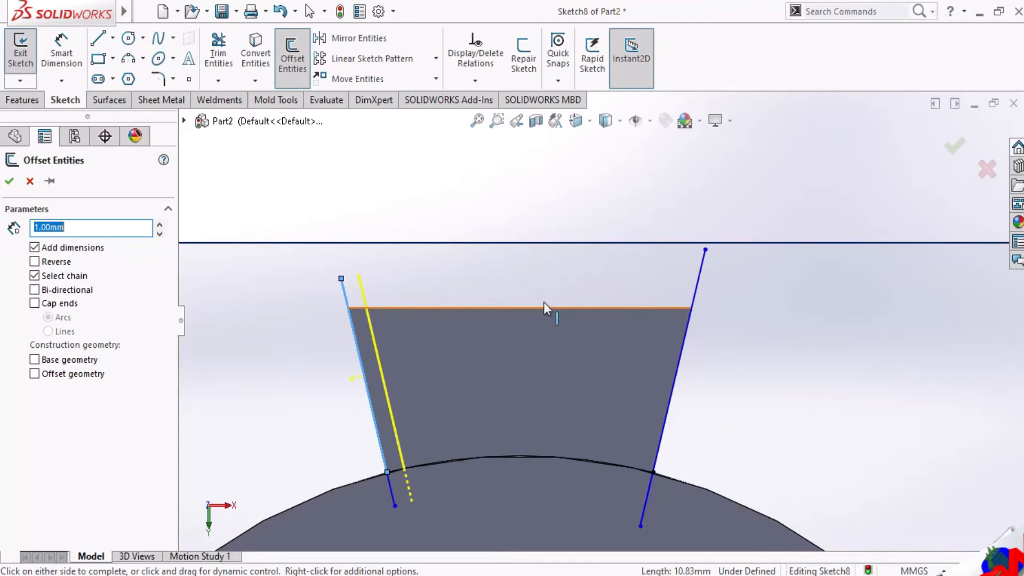
Set the offset distance to 0.5 mm and finish the inward offset of the left slanted line.
click(700, 272)
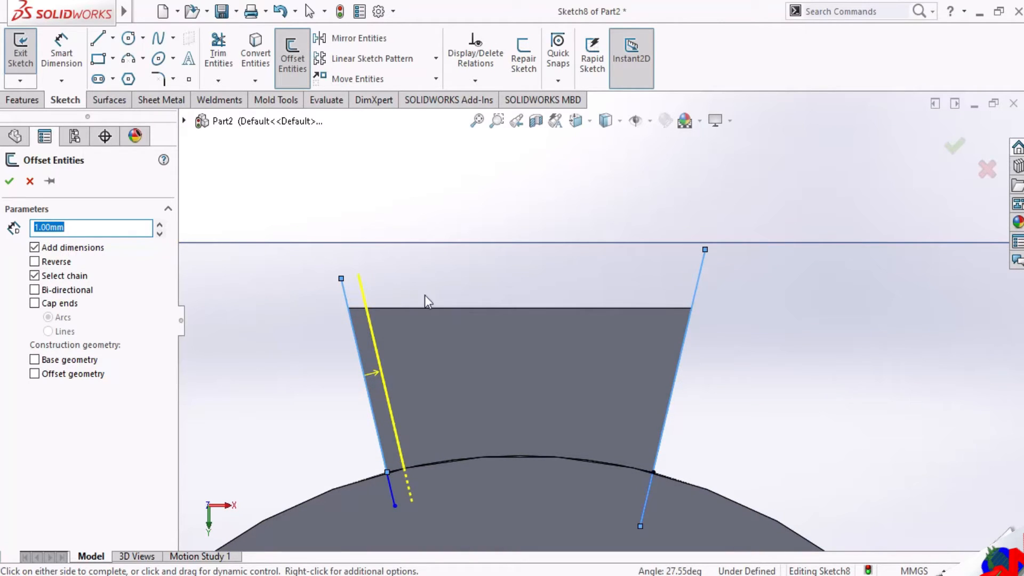
text(10)
key(Return)
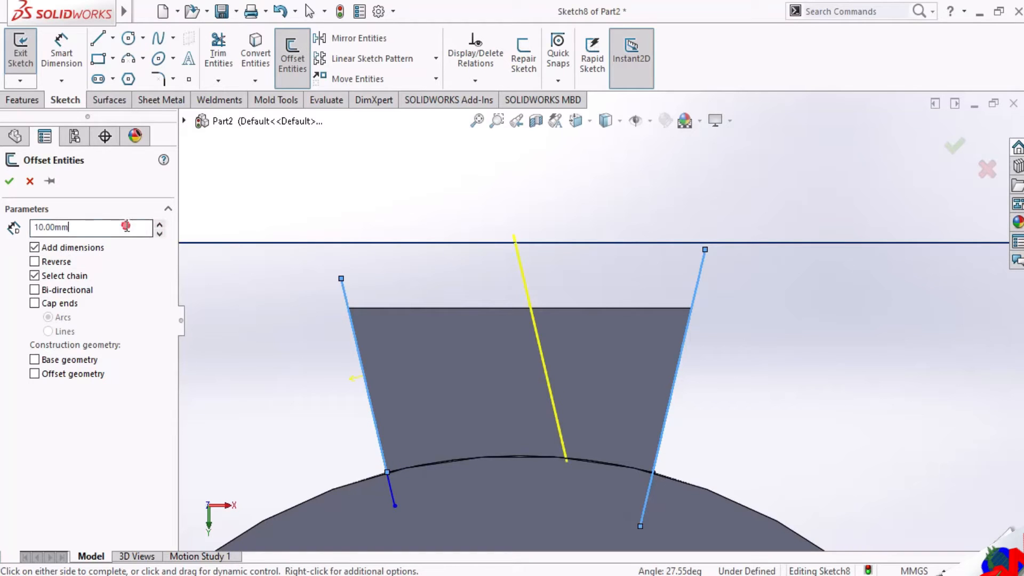
drag(127, 226, 4, 210)
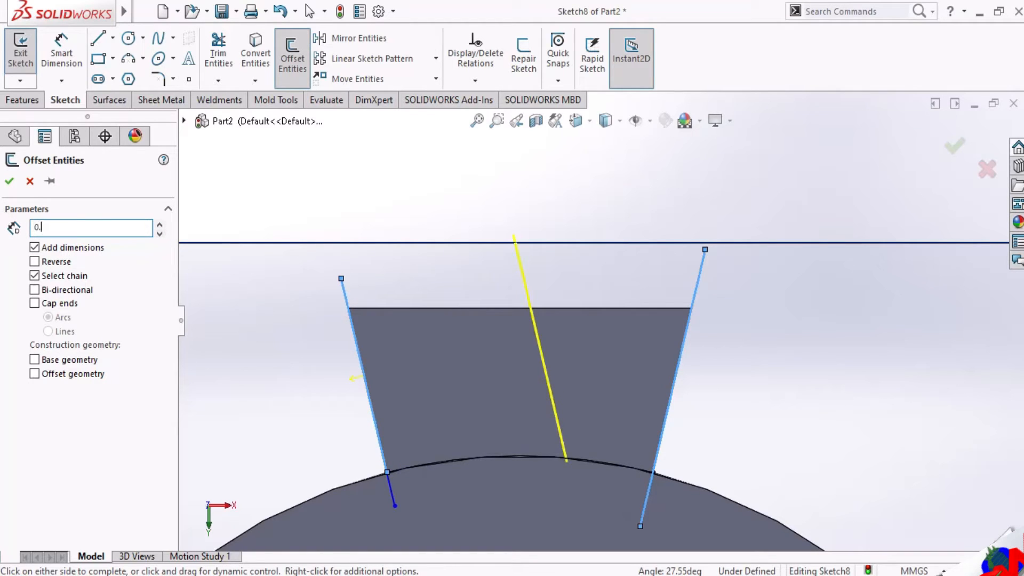
text(0.5)
key(Return)
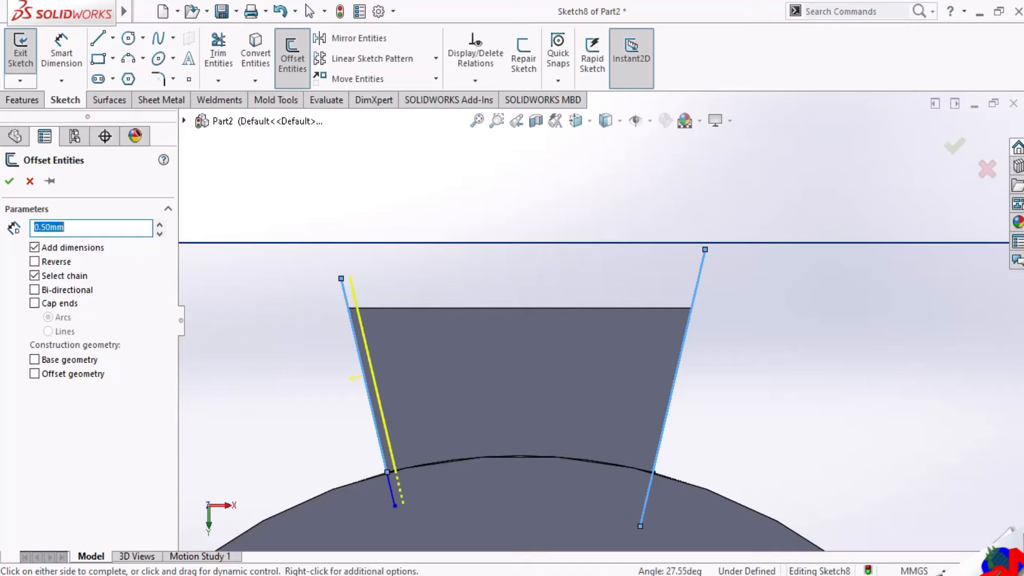
click(9, 180)
Try to offset the right slanted line inward by 0.5 mm.
click(292, 54)
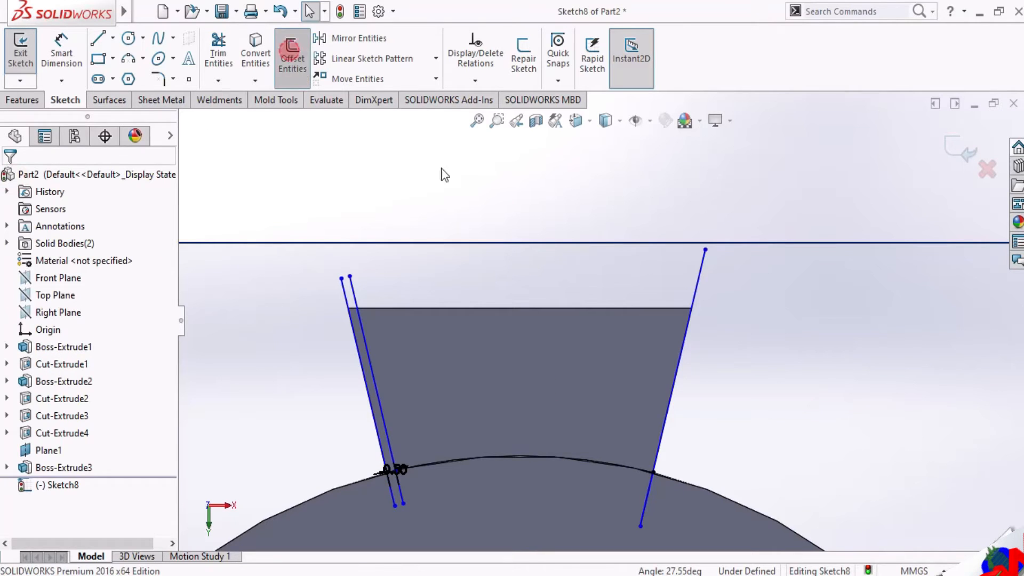
click(698, 282)
scroll(648, 341, up, 3)
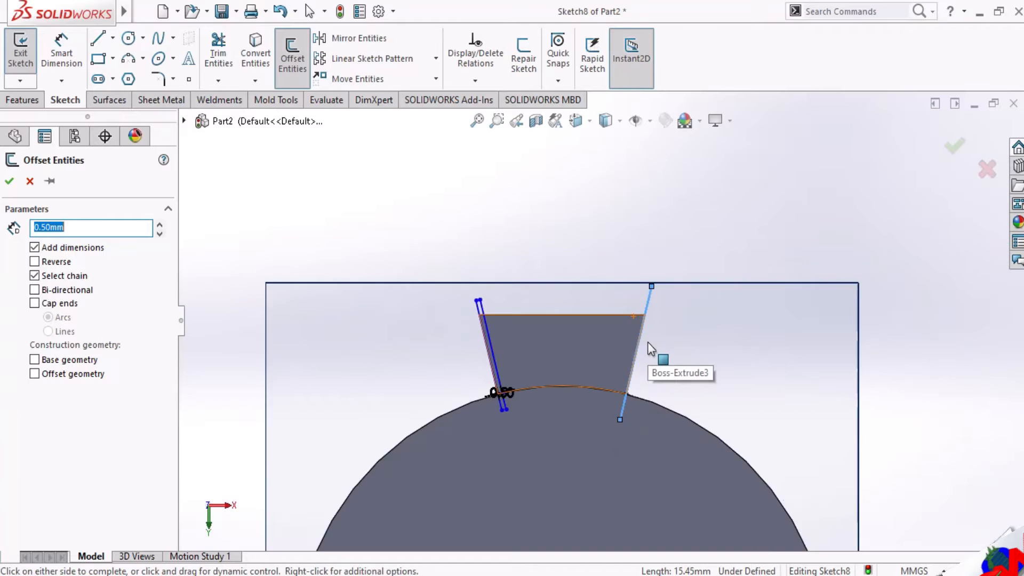
scroll(647, 341, down, 4)
click(603, 330)
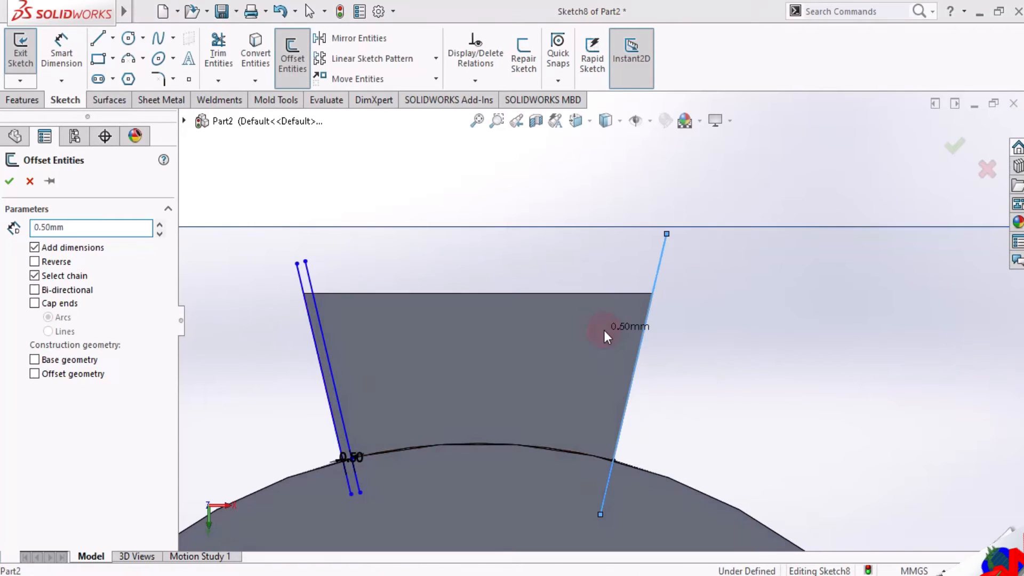
click(611, 293)
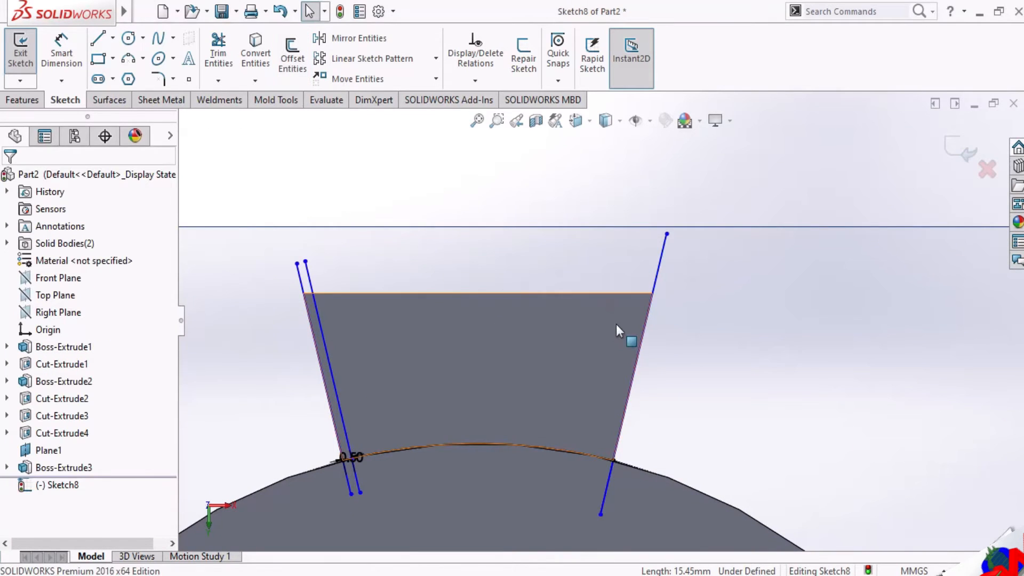
Examine the block and its sketch lines from an angle and again straight on from the front.
scroll(566, 344, down, 3)
scroll(572, 342, up, 4)
middle_drag(571, 341, 539, 388)
scroll(607, 302, down, 3)
scroll(607, 302, up, 3)
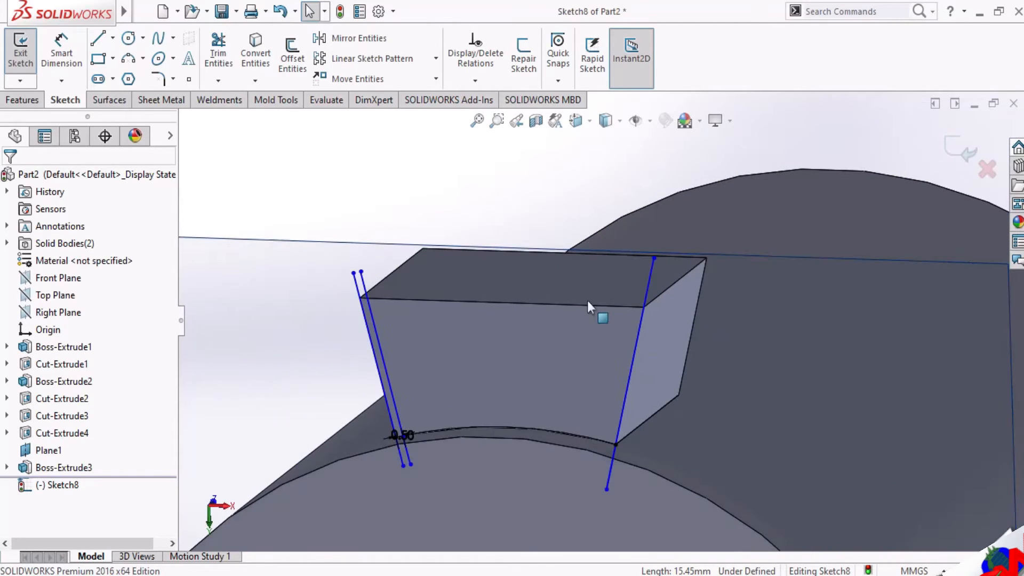
click(592, 120)
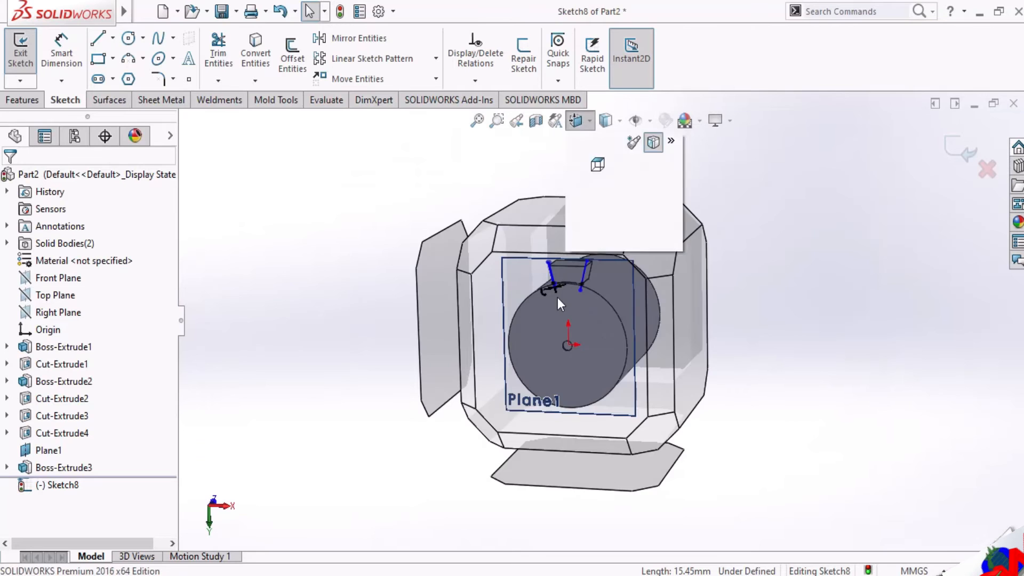
scroll(628, 206, down, 3)
scroll(628, 191, down, 3)
scroll(628, 191, up, 3)
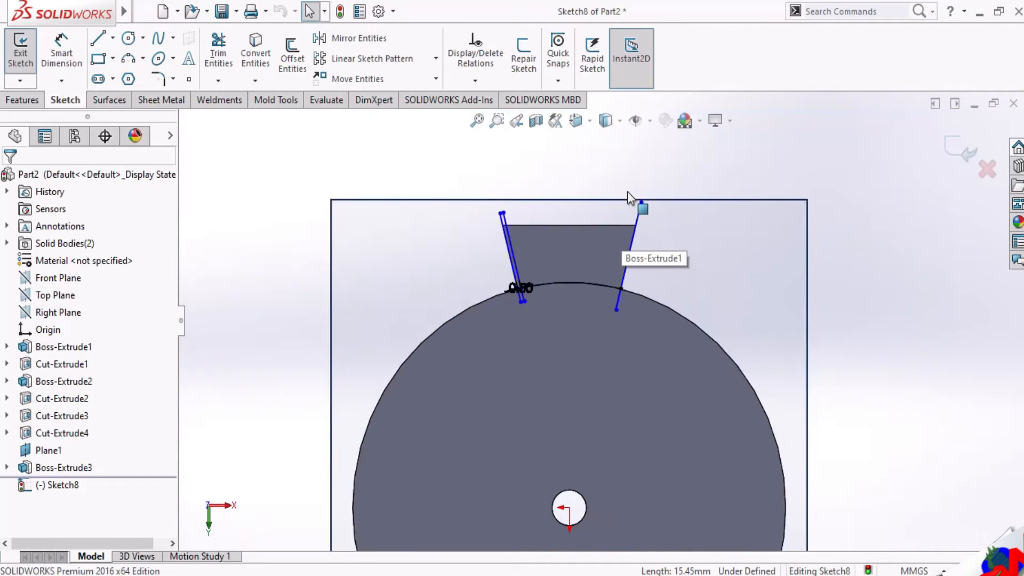
scroll(628, 191, down, 3)
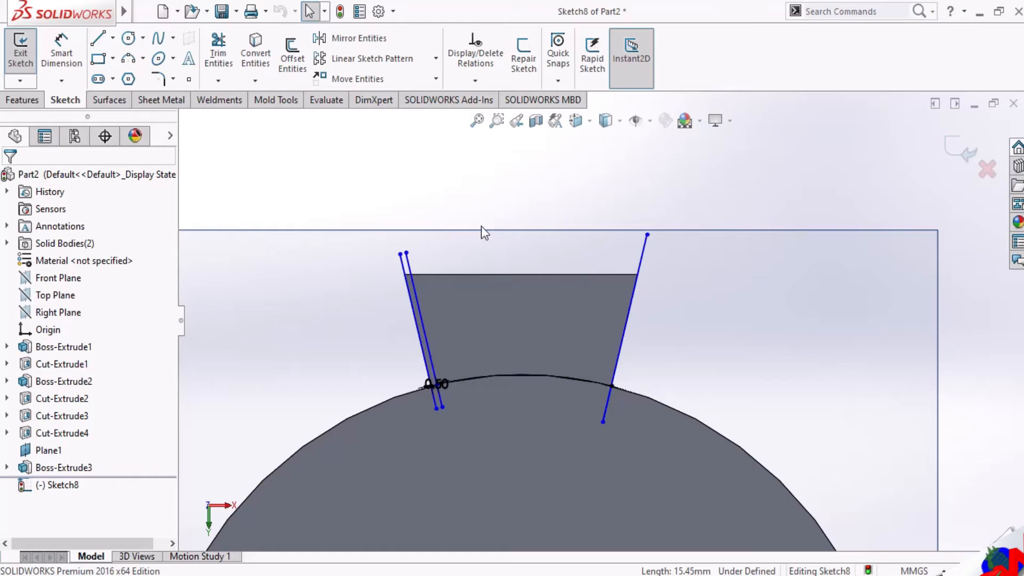
scroll(489, 321, down, 2)
scroll(564, 316, down, 1)
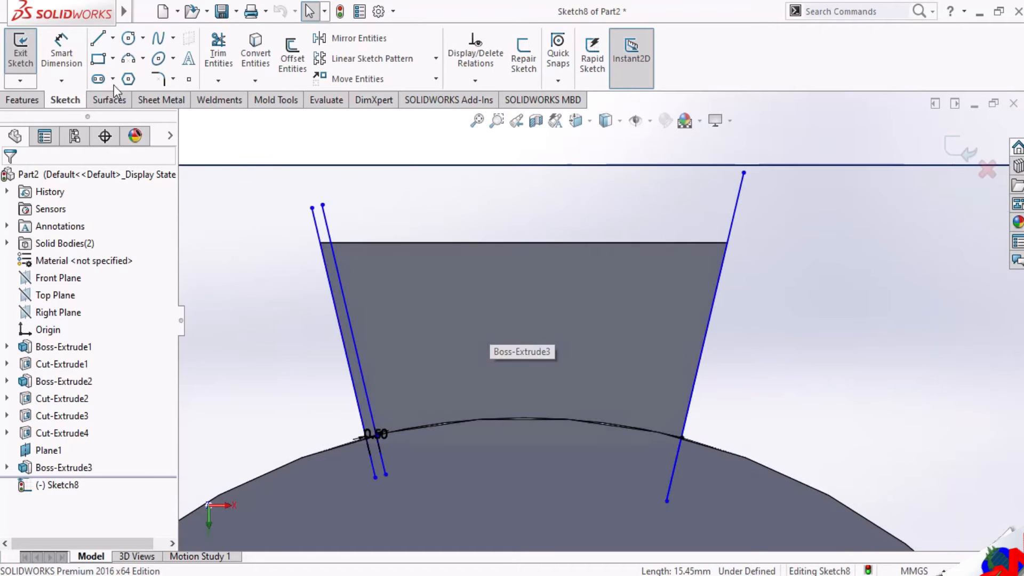
click(113, 38)
click(114, 58)
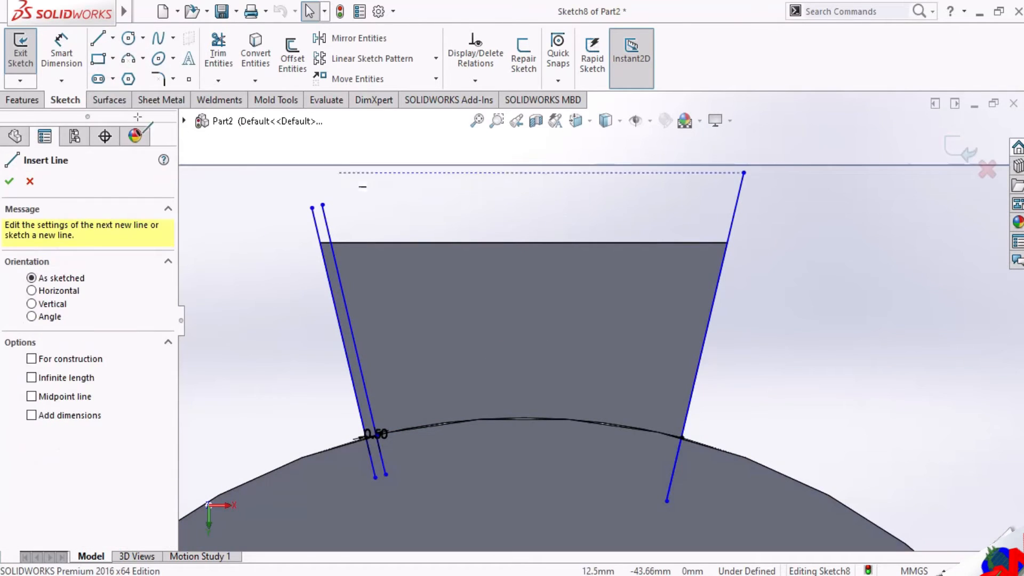
key(Escape)
Offset the right slanted line 0.5 mm toward the inside of the block, with chain selection turned off.
click(293, 56)
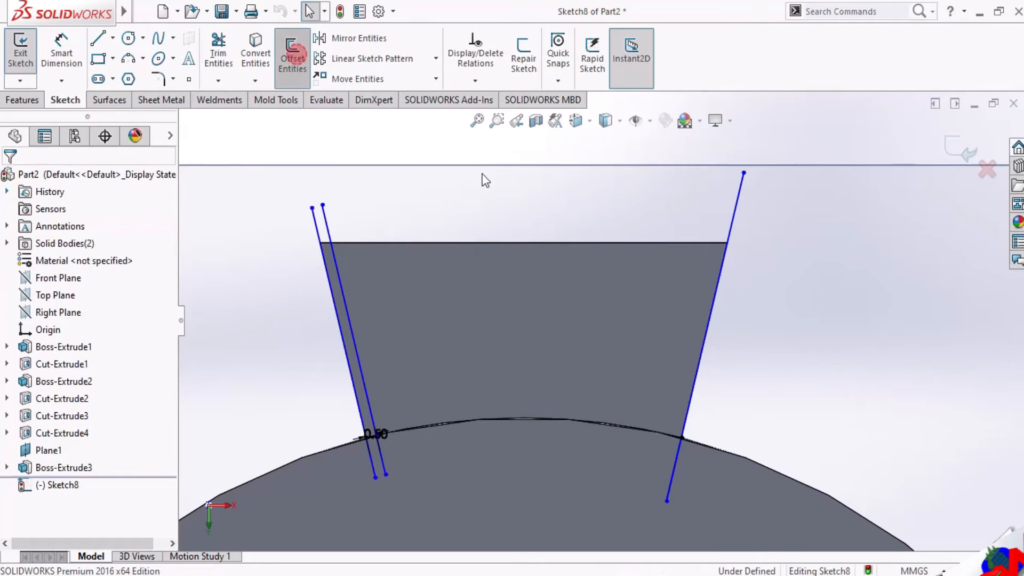
click(731, 228)
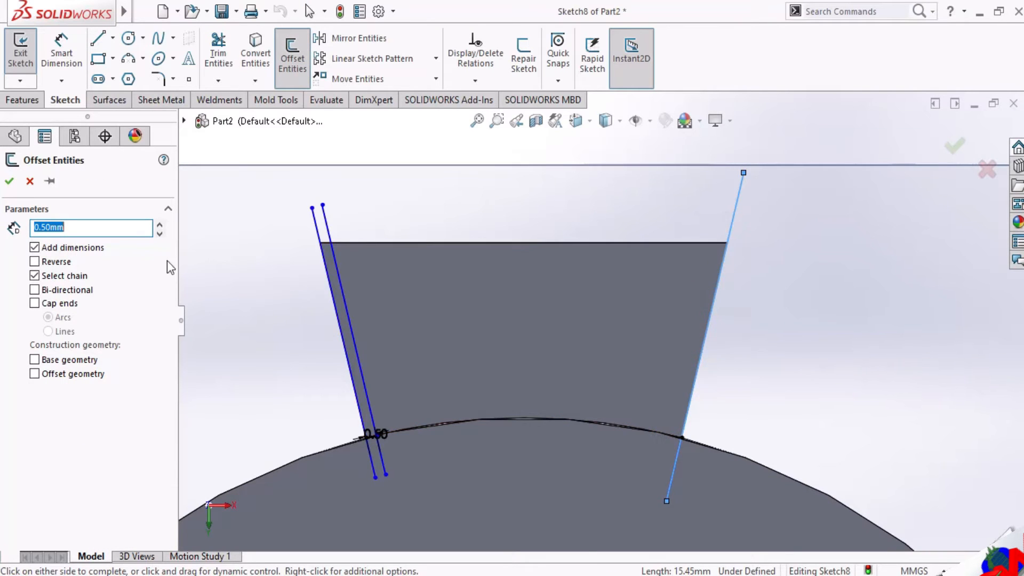
click(83, 277)
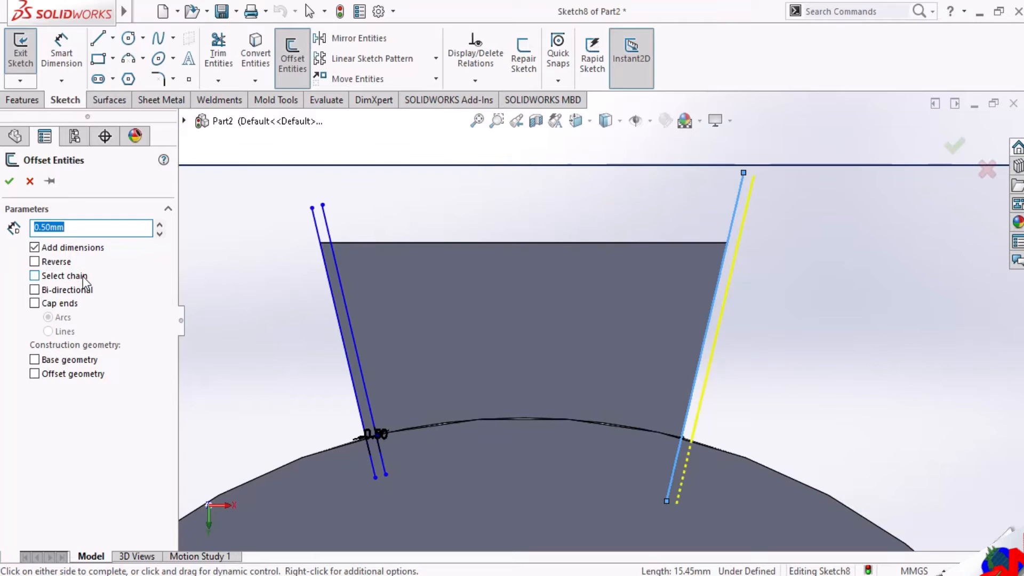
click(669, 311)
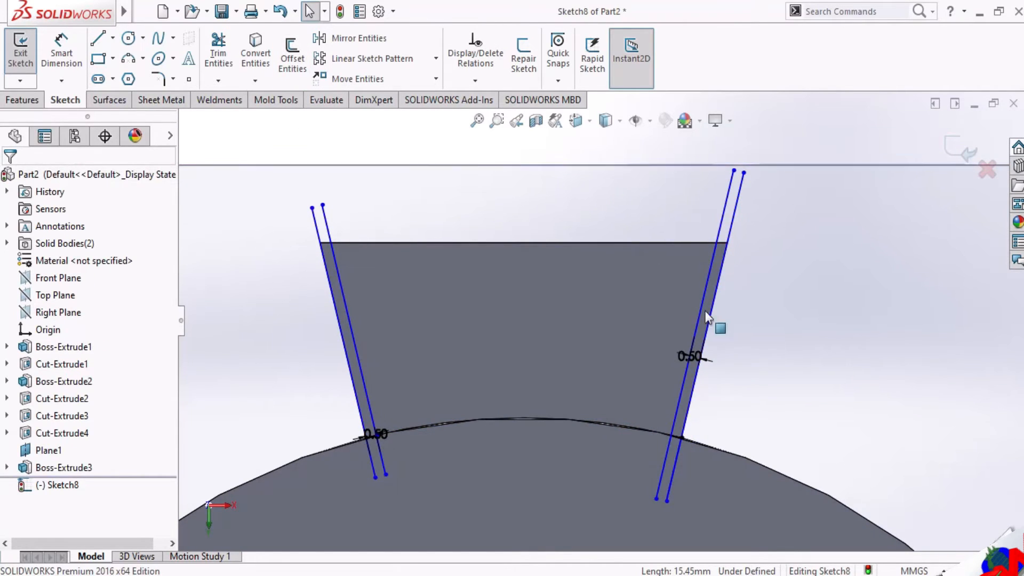
scroll(518, 442, down, 2)
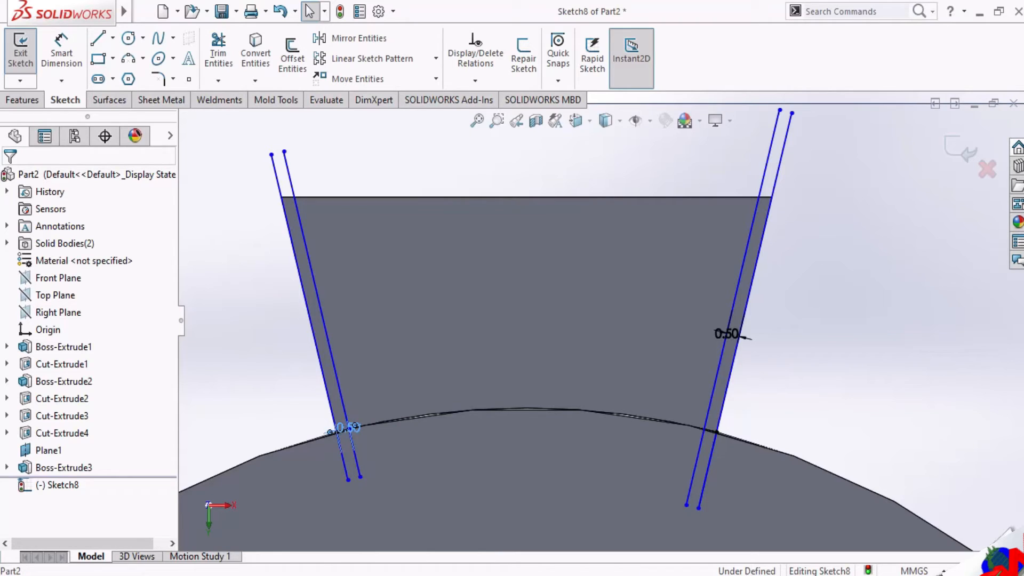
Set the offset dimensions of both slanted line pairs on the block to 0.2 mm.
text(0.2)
key(Return)
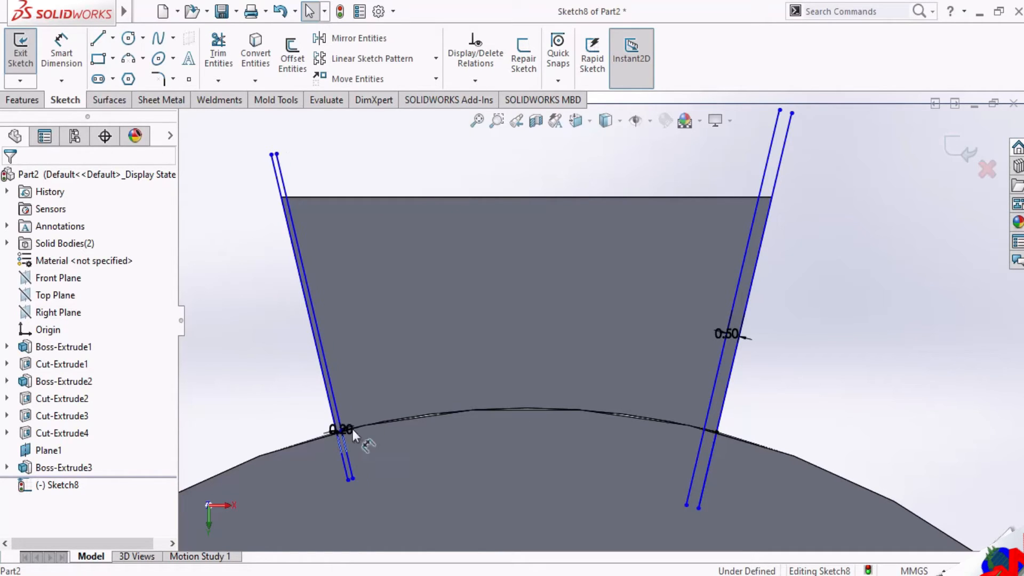
click(744, 336)
click(740, 336)
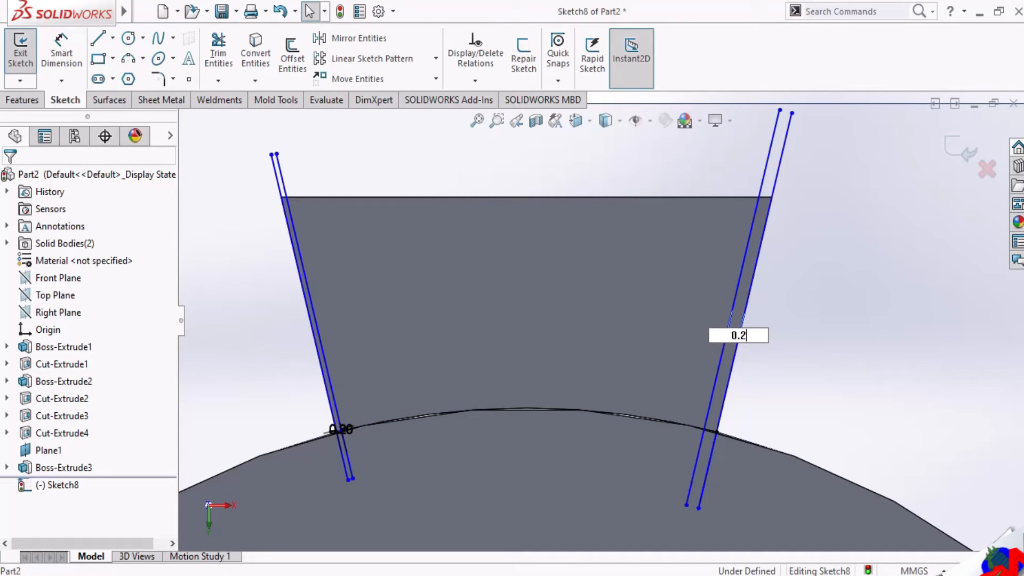
text(0.2)
key(Return)
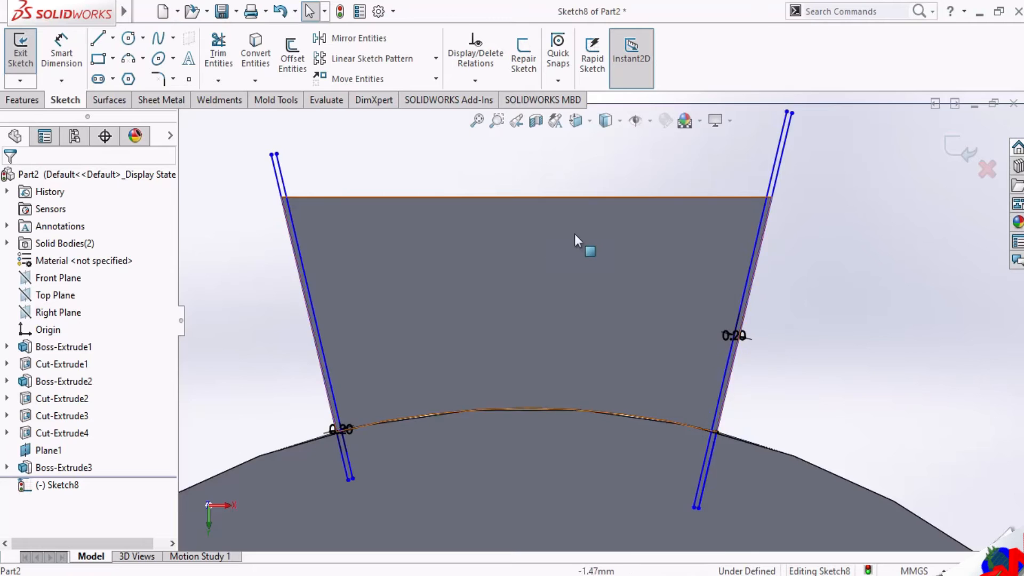
Draw a line above the block from the upper end of the inner left slanted line across past both right slanted lines.
scroll(587, 230, down, 2)
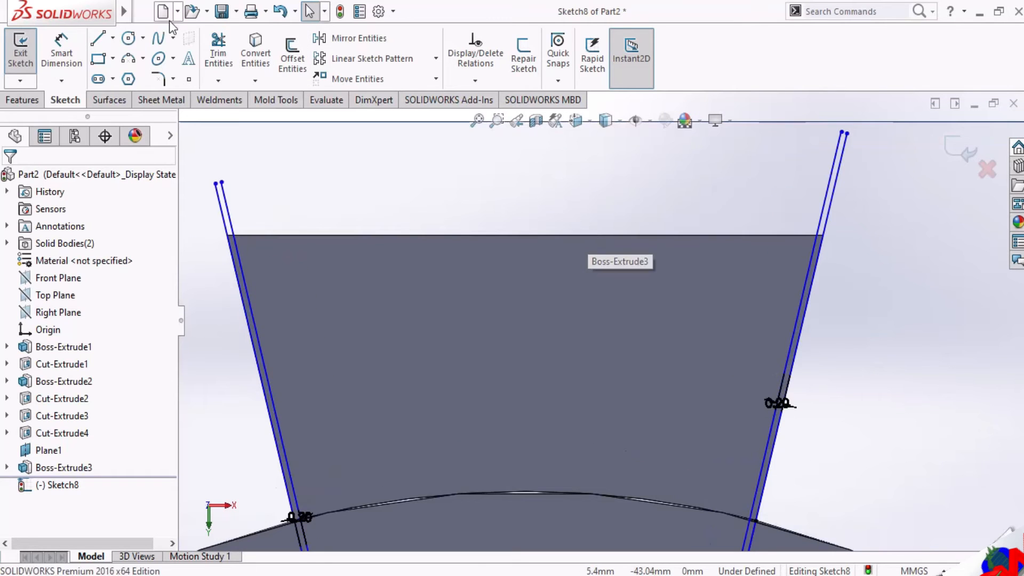
click(113, 38)
click(122, 57)
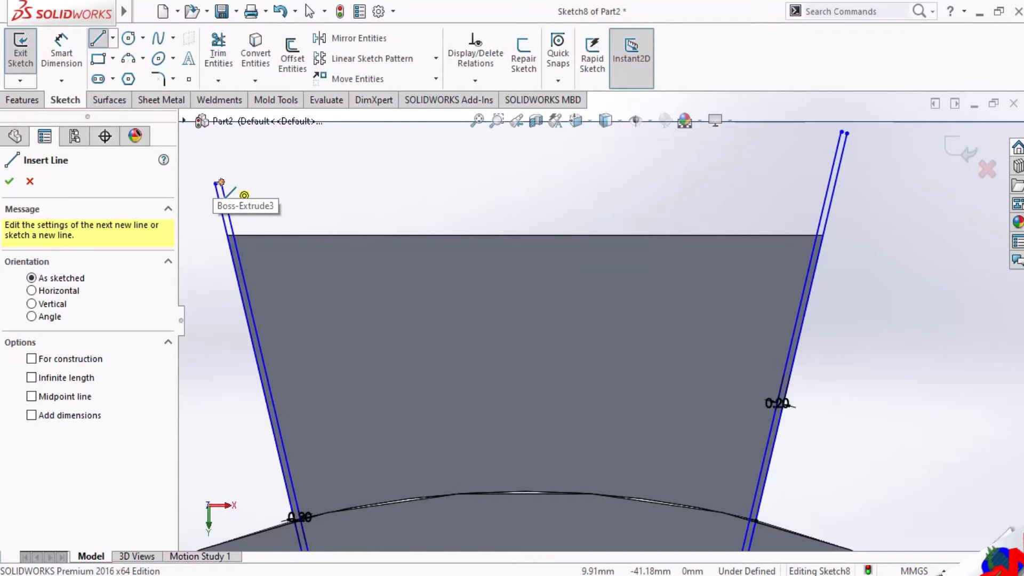
click(220, 182)
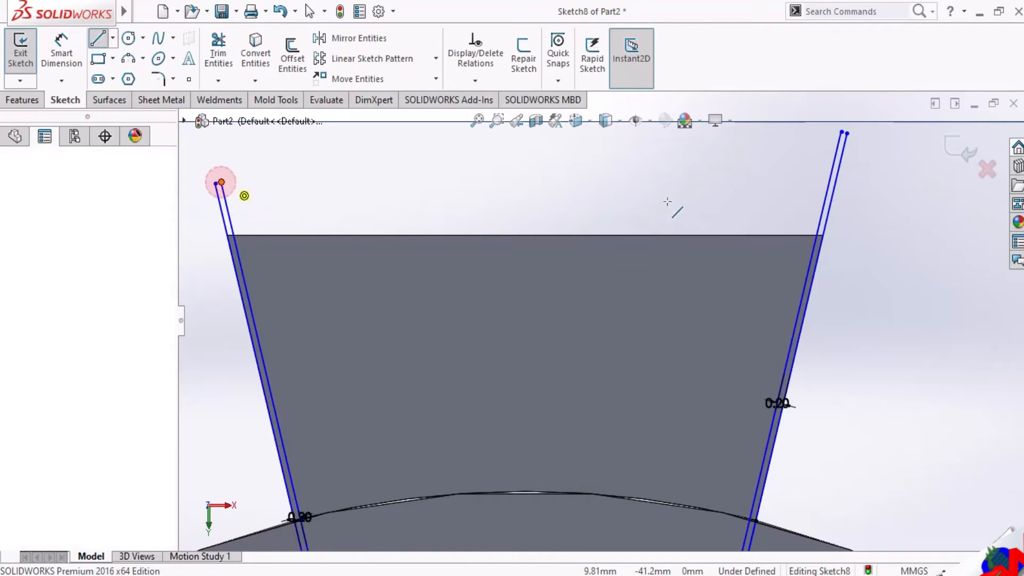
click(847, 182)
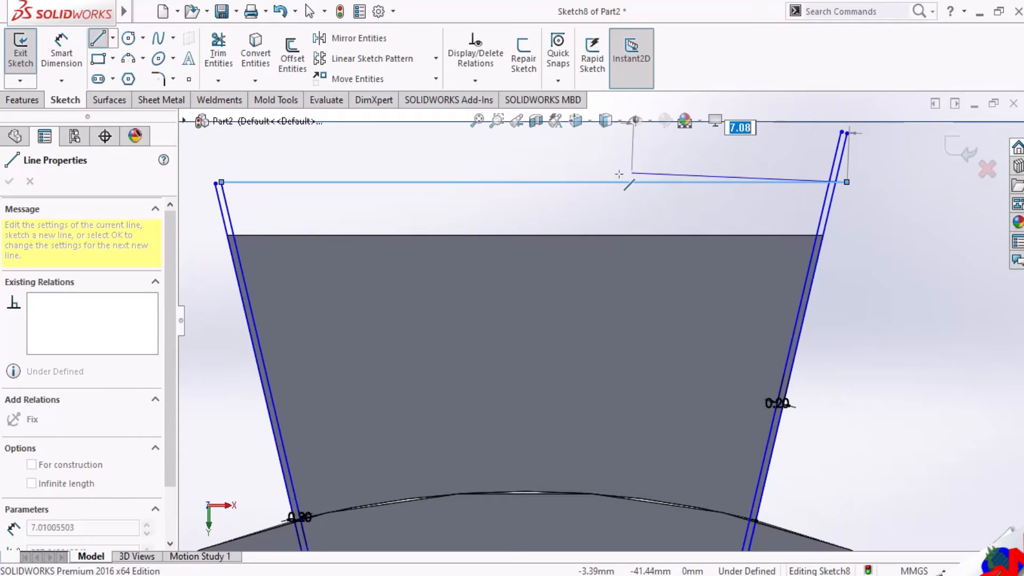
key(Escape)
Trim the outer slanted lines and the overhanging line ends at the upper corners so the inner lines meet the upper line.
click(218, 54)
scroll(261, 205, down, 5)
click(292, 221)
scroll(753, 409, up, 3)
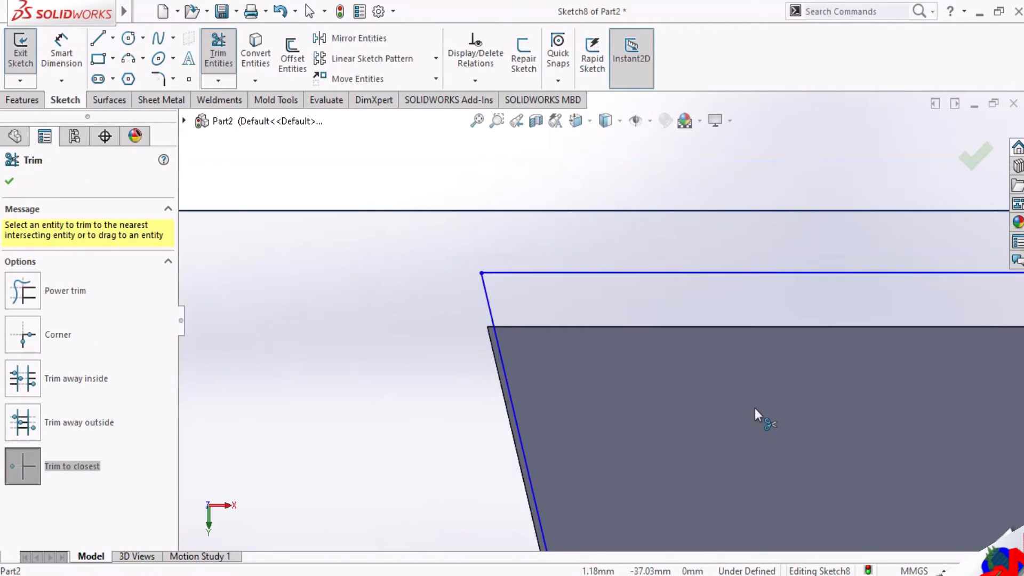
scroll(754, 408, up, 2)
scroll(839, 254, down, 5)
click(844, 213)
click(833, 208)
click(830, 236)
click(831, 250)
scroll(770, 313, up, 4)
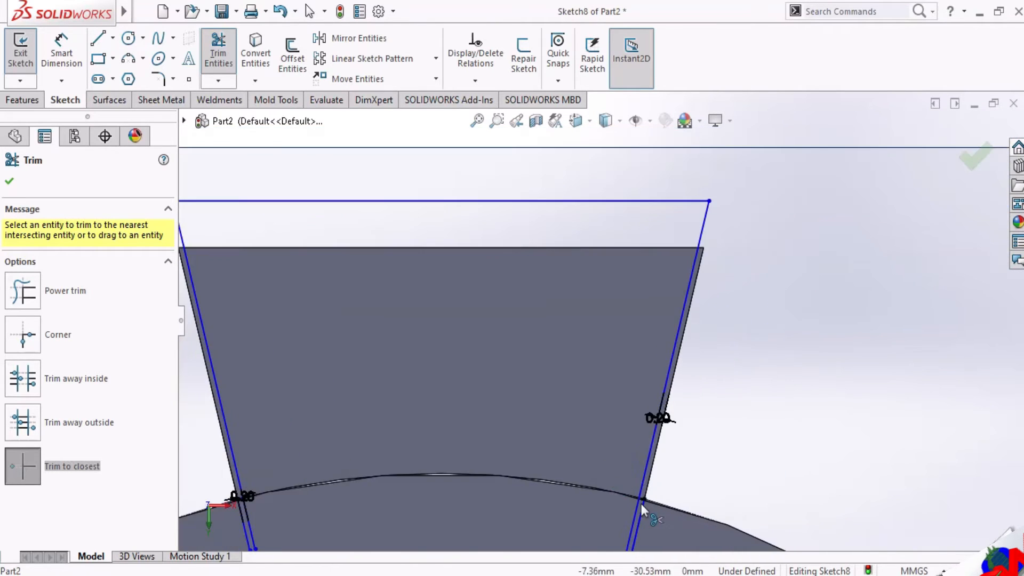
Trim away the leftover lower segments of the outer slanted lines below the block.
scroll(555, 490, up, 3)
scroll(582, 472, down, 2)
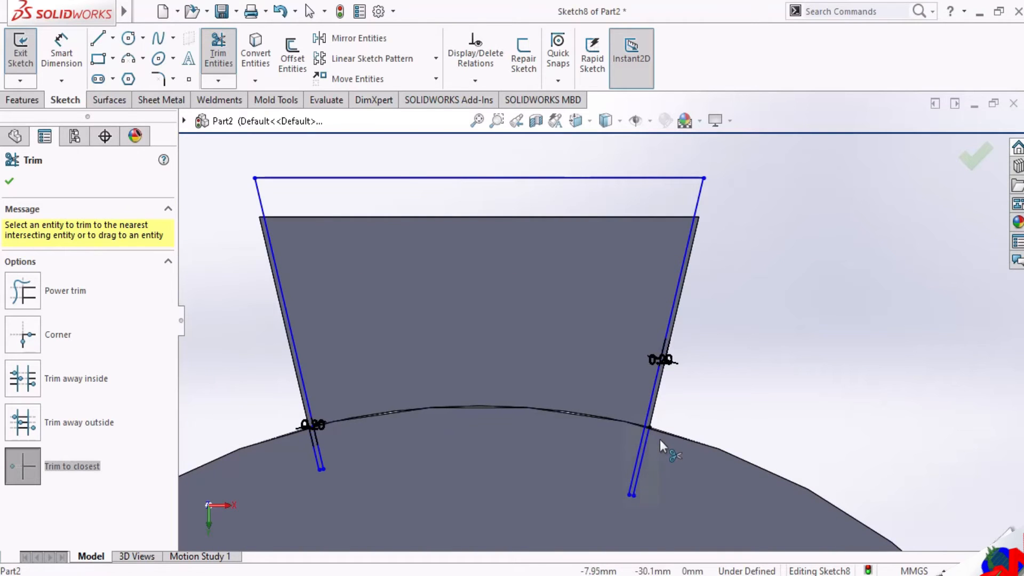
click(647, 442)
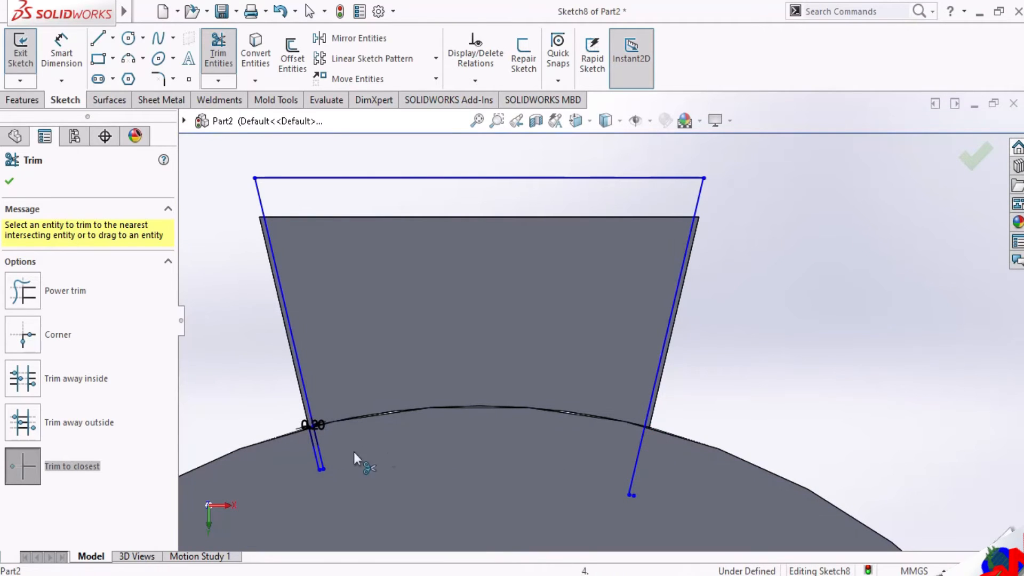
Draw a horizontal line below the block from the lower end of the left slanted line past the right slanted line.
click(112, 38)
click(112, 60)
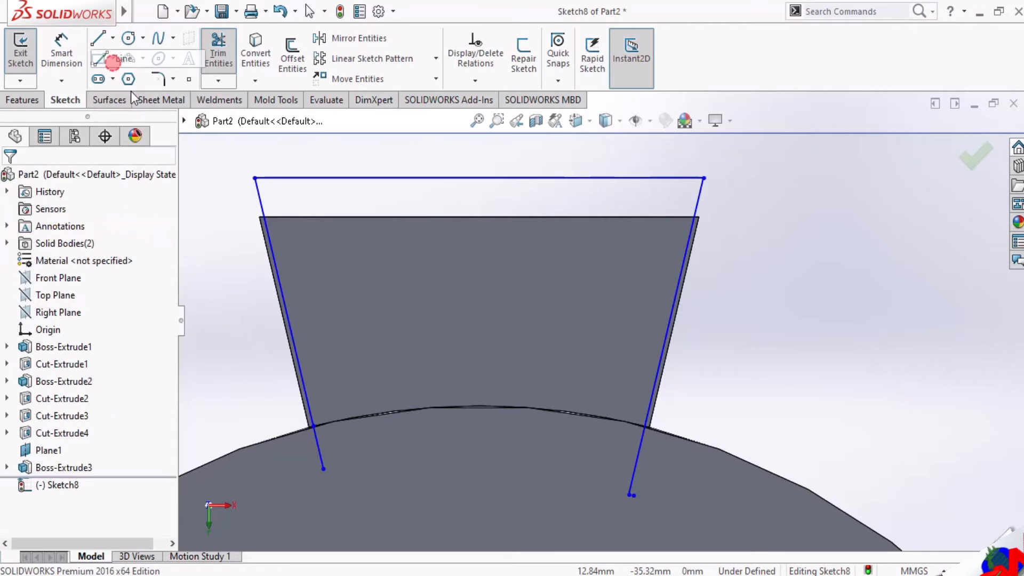
click(323, 468)
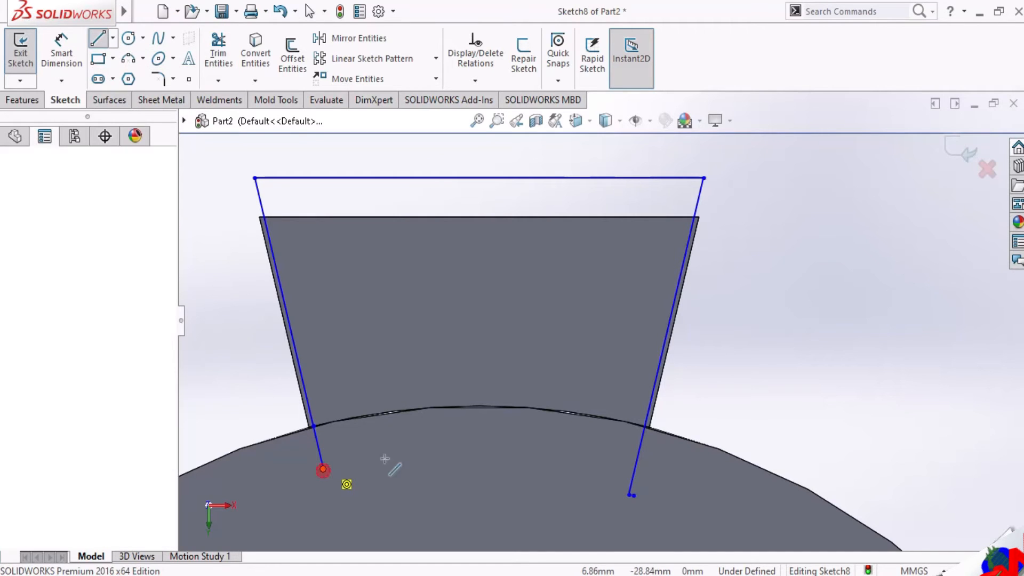
click(659, 469)
Trim the overhanging ends at the lower right corner to close the trapezoid, then finish trimming.
click(218, 53)
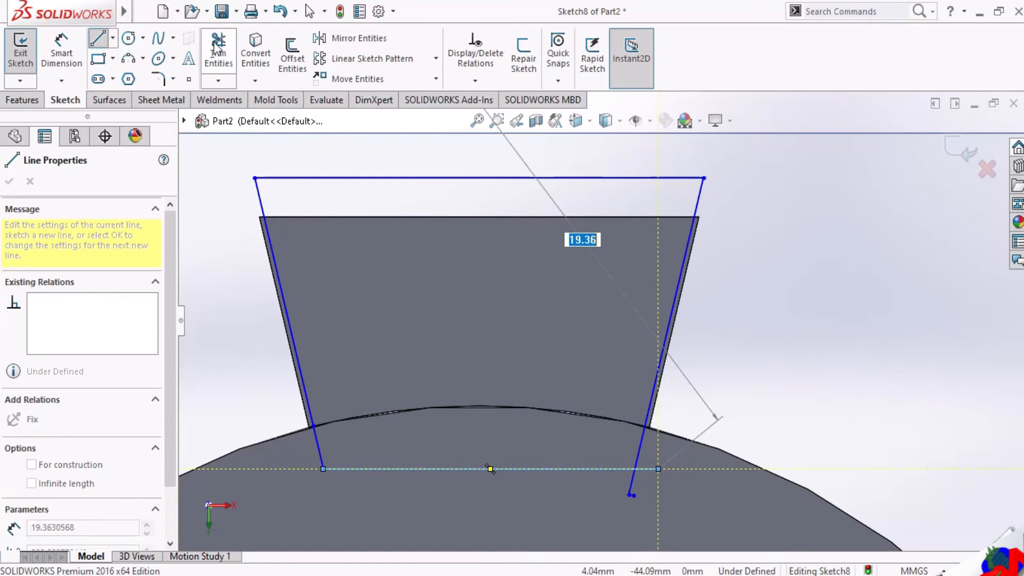
scroll(626, 498, down, 3)
scroll(648, 483, down, 4)
click(650, 388)
click(617, 419)
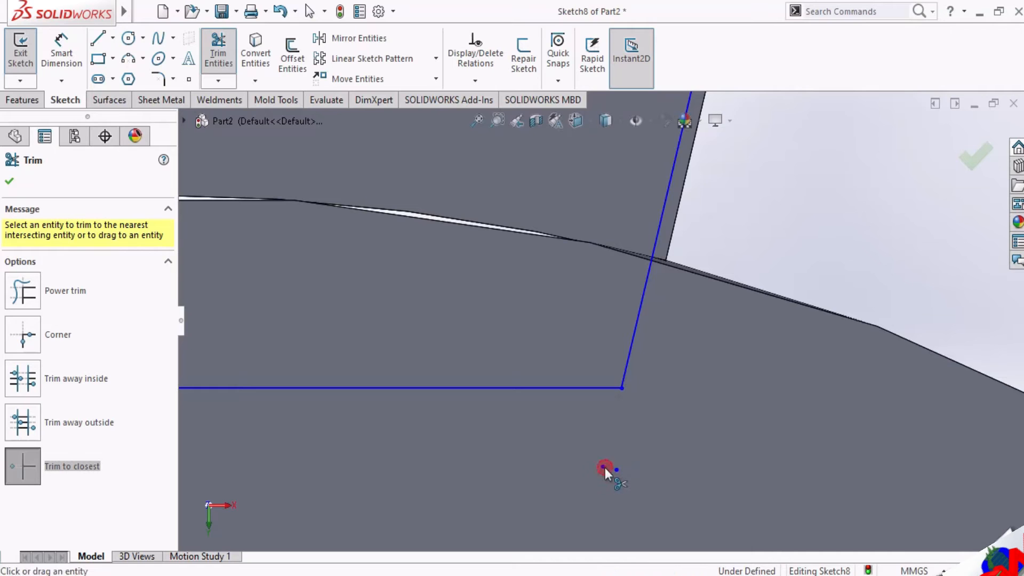
scroll(601, 320, up, 5)
scroll(487, 251, up, 3)
scroll(571, 251, down, 4)
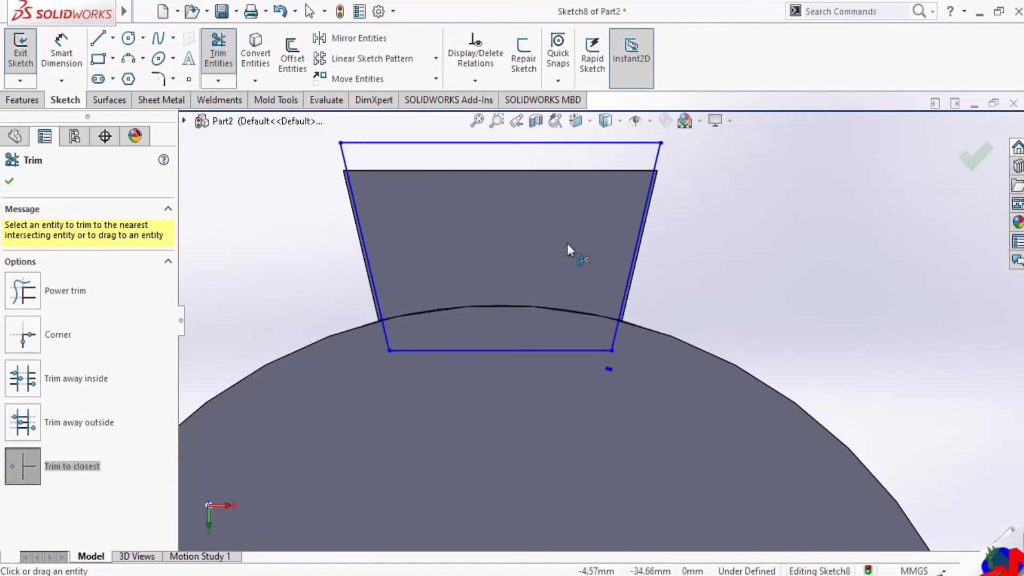
click(10, 183)
Start a blind extruded cut 15 mm deep from the trapezoid sketch and inspect its preview at the far end of the block.
click(23, 99)
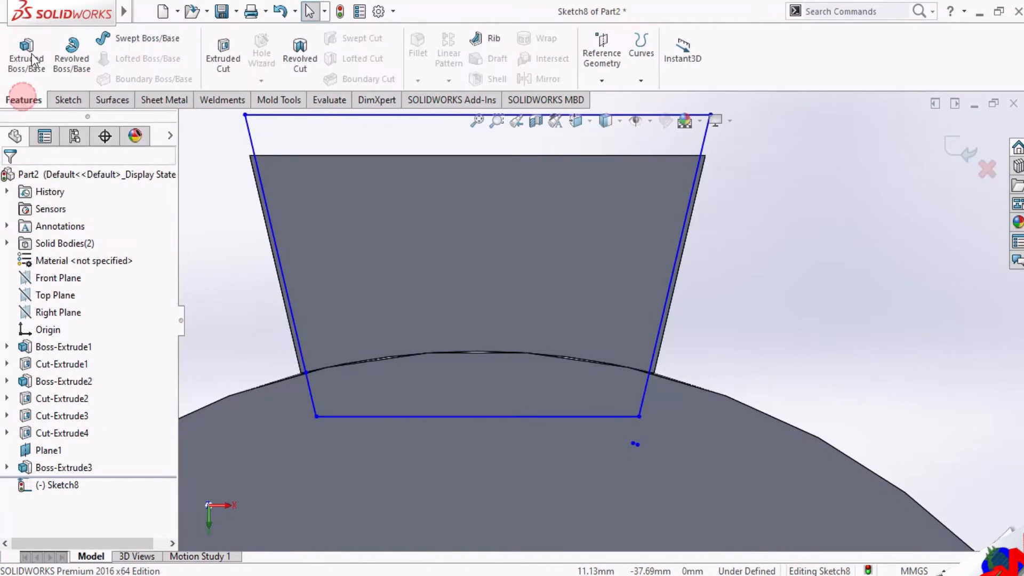
click(224, 53)
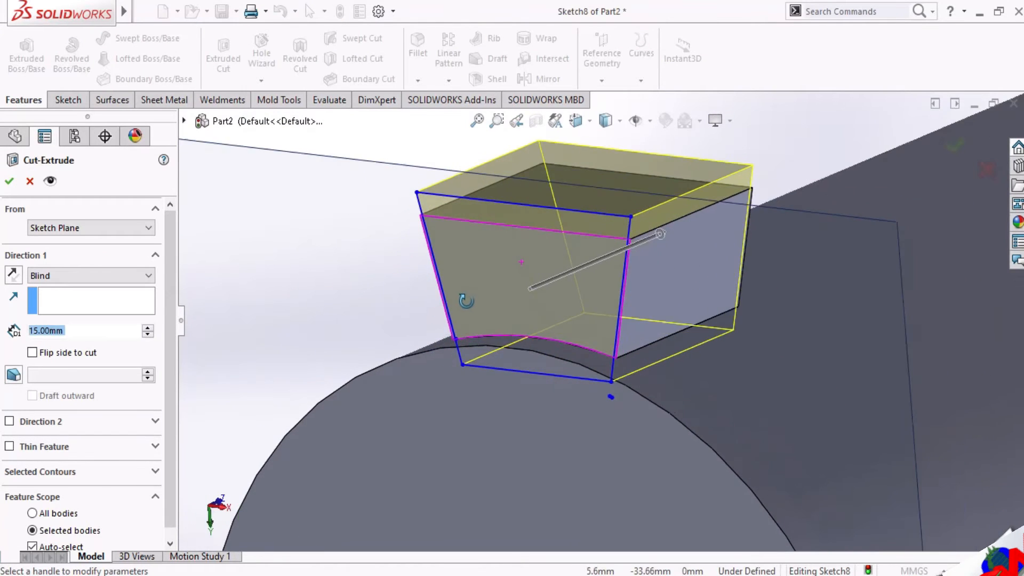
scroll(712, 264, down, 5)
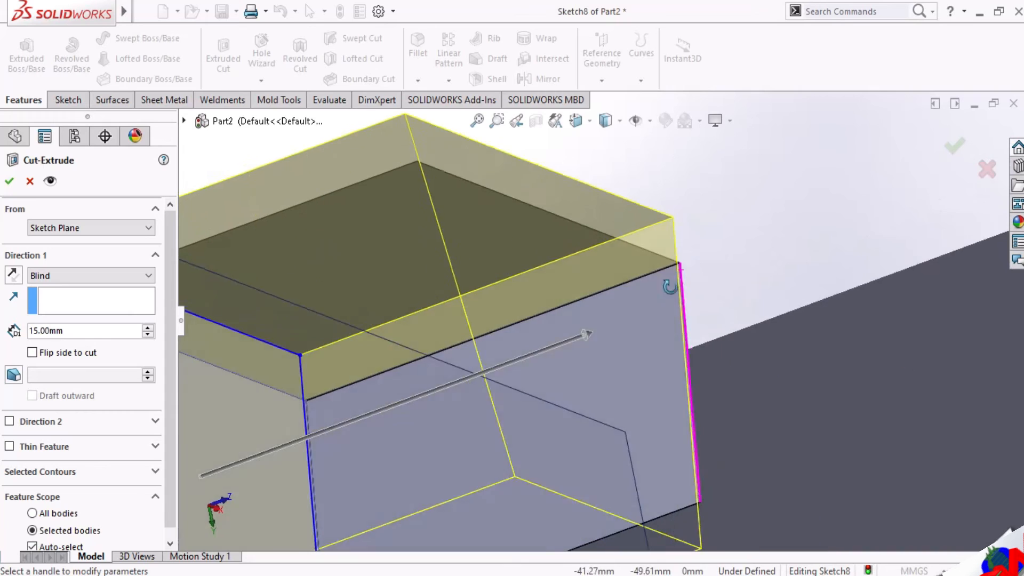
Cut the sketched profile into the trapezoidal block as a blind extruded cut 14.70 mm deep.
scroll(679, 277, up, 4)
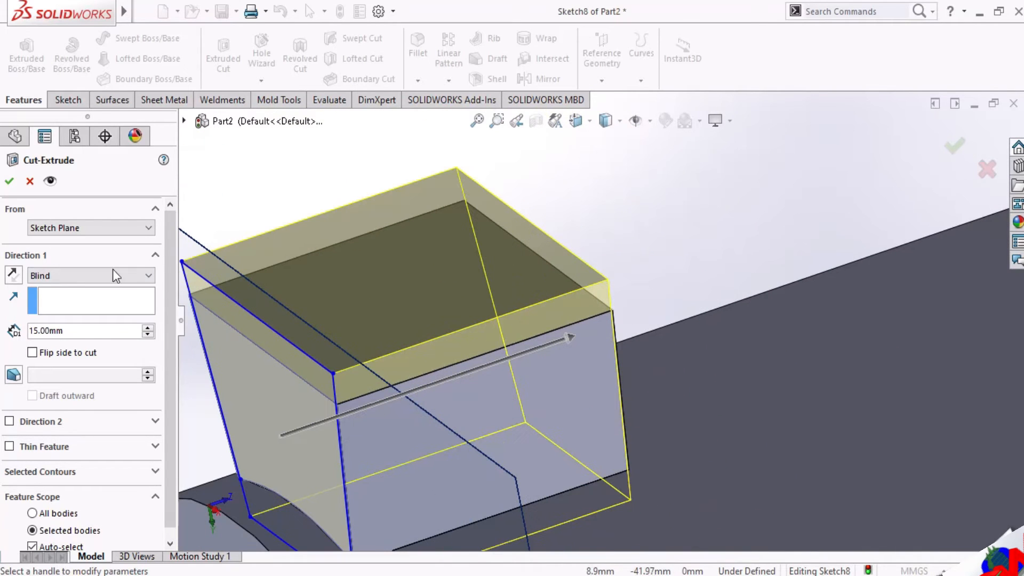
click(148, 335)
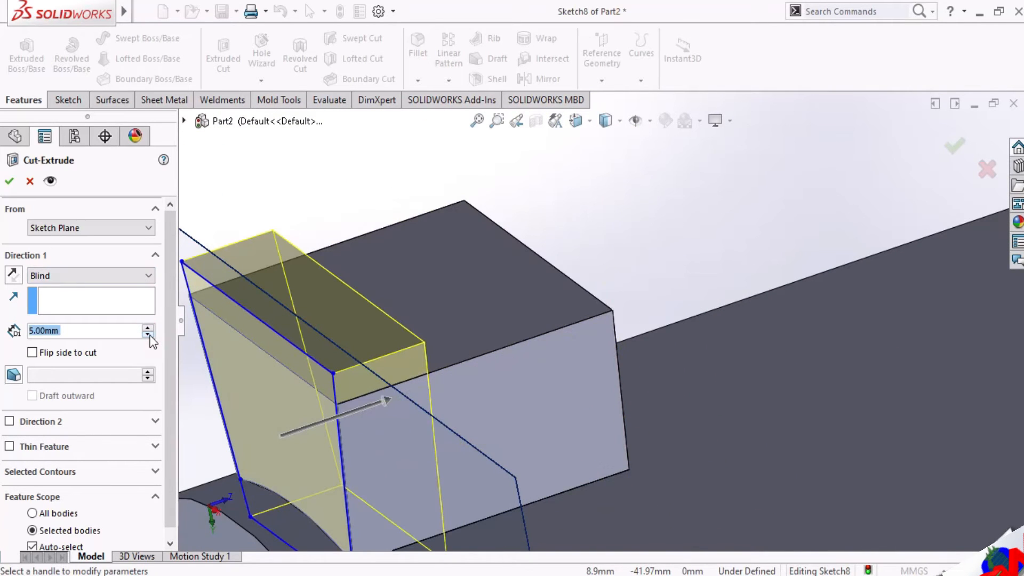
text(14)
key(Return)
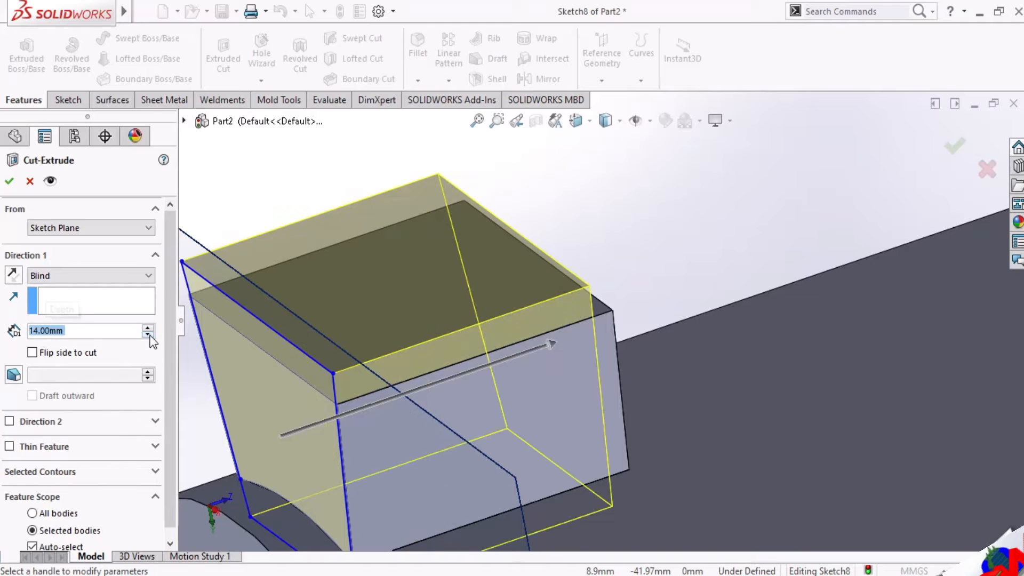
text(1)
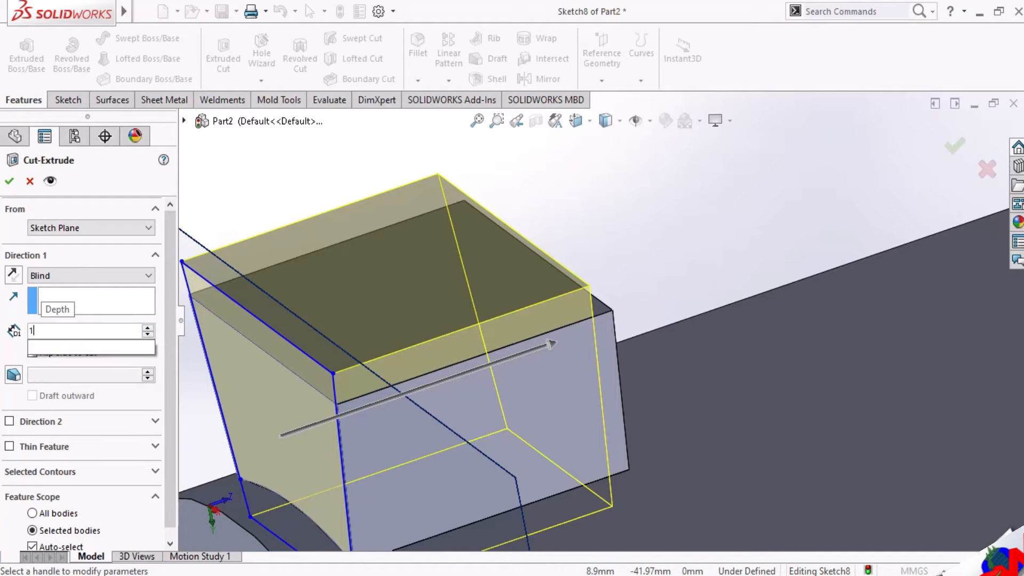
text(4.7)
key(Return)
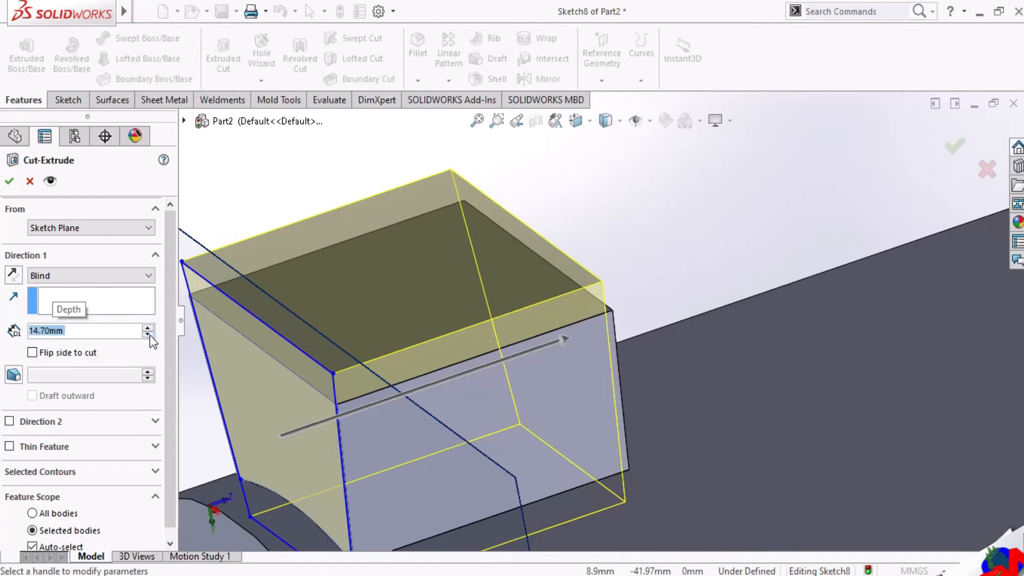
click(11, 184)
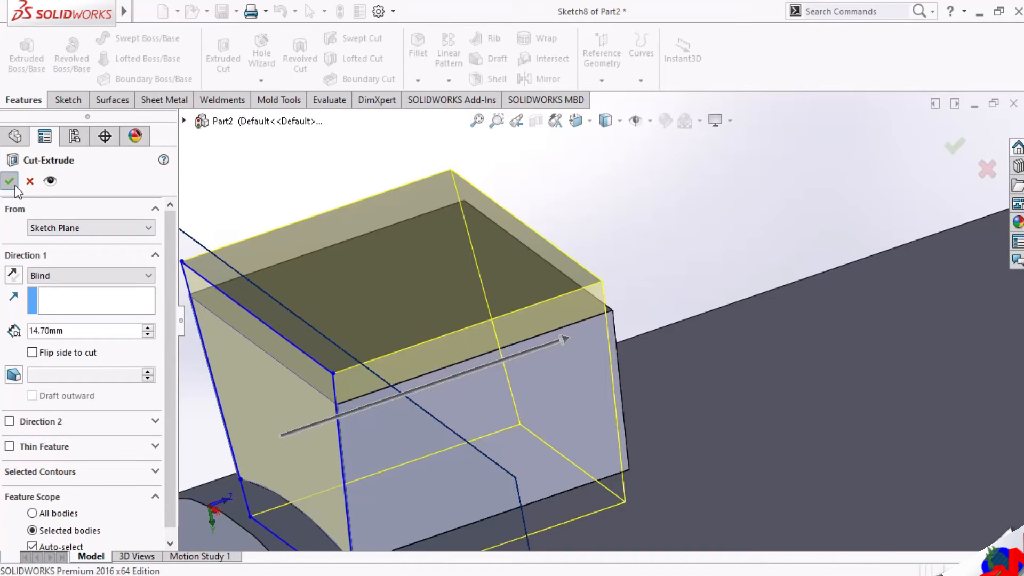
Start a sketch on the narrow front rim face of the hollowed trapezoidal block.
middle_drag(453, 427, 544, 256)
click(576, 121)
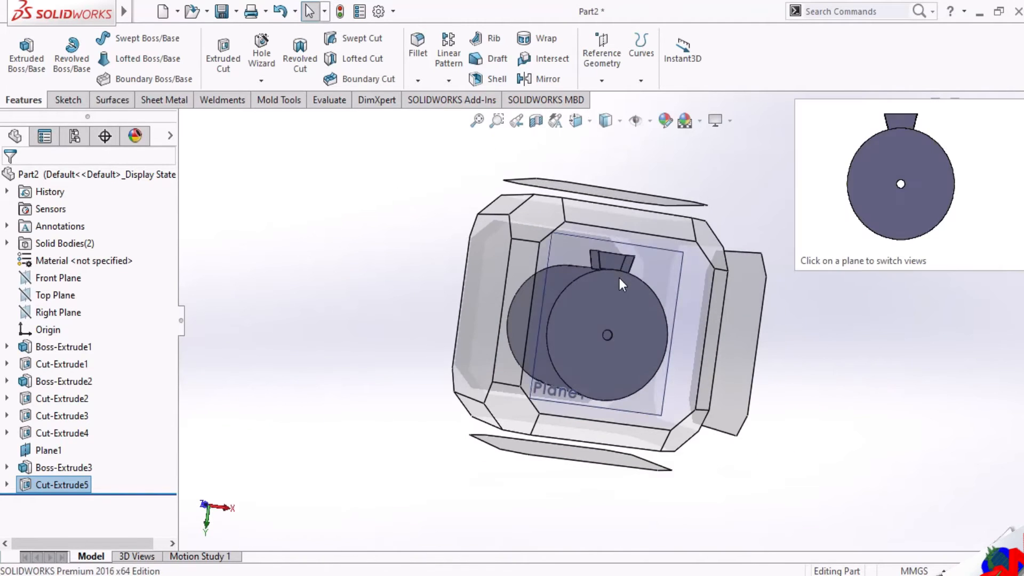
click(619, 277)
scroll(620, 187, down, 6)
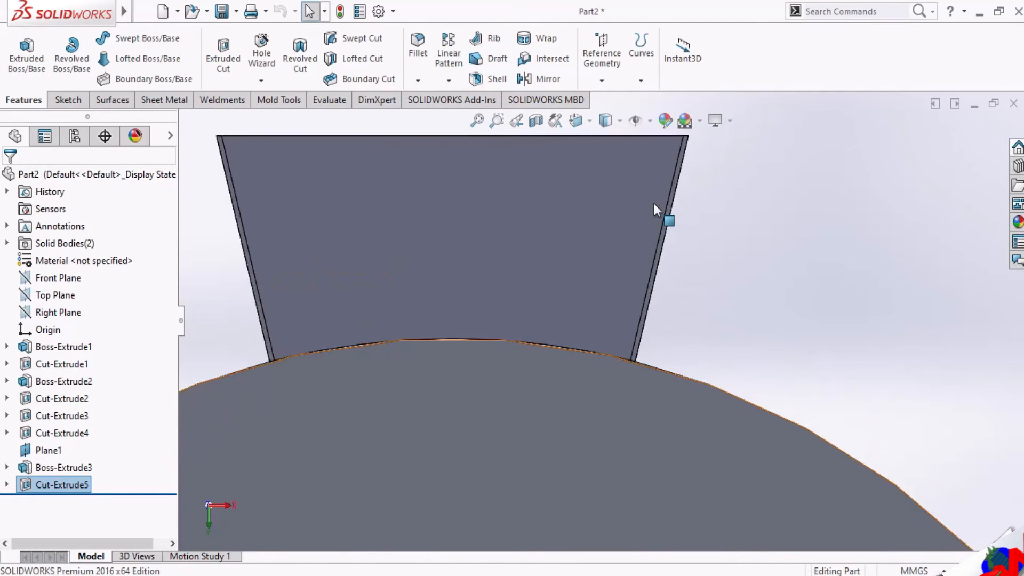
scroll(654, 203, down, 2)
click(677, 185)
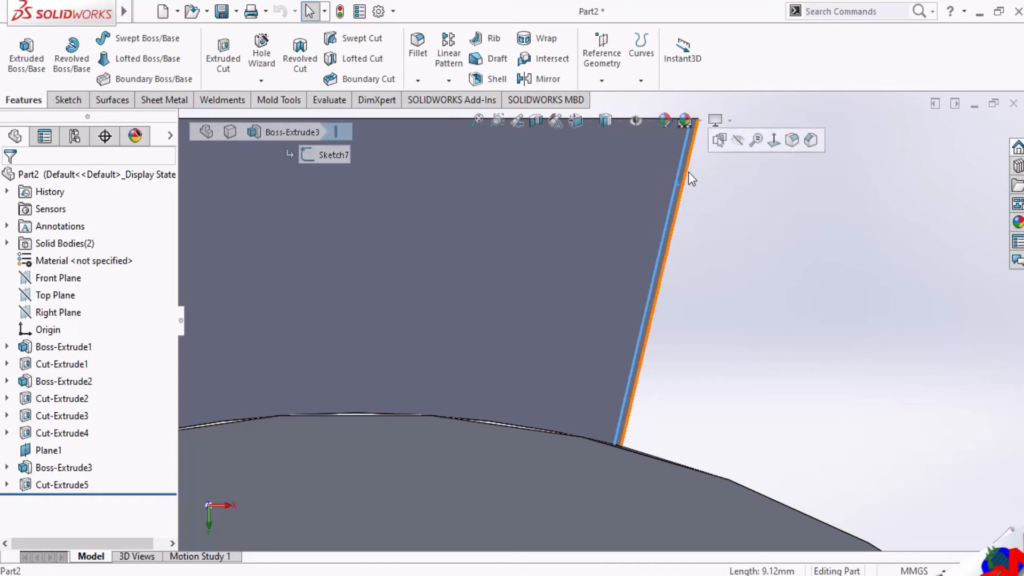
scroll(722, 220, down, 2)
click(722, 220)
click(642, 208)
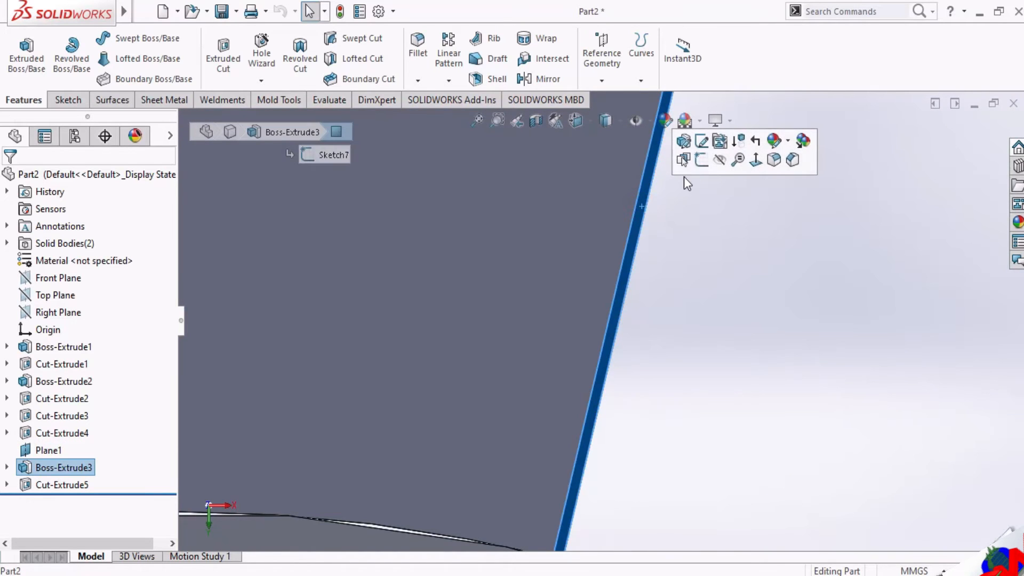
click(701, 159)
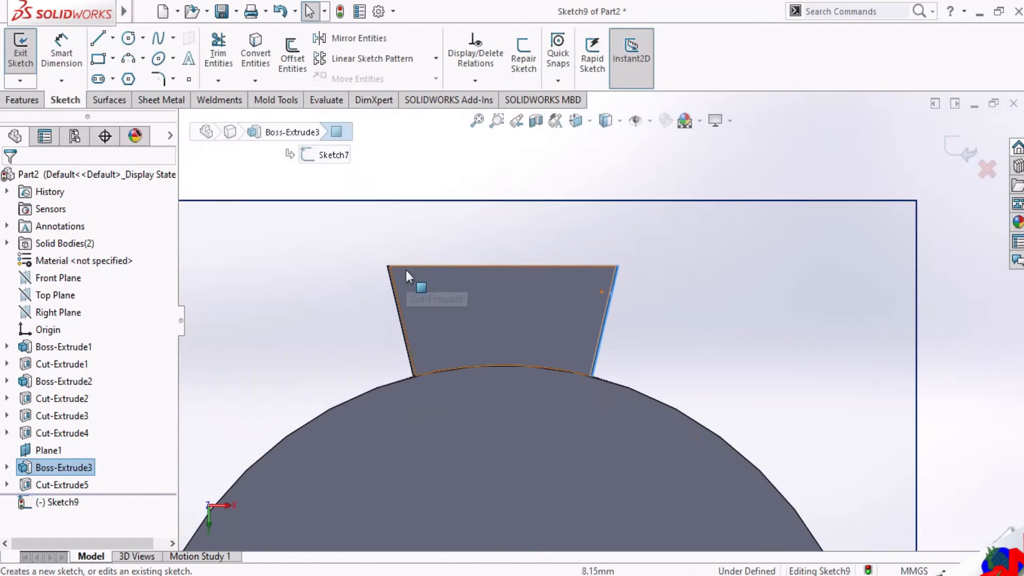
Convert the outline of the cut's inner end face into sketch entities.
click(498, 286)
scroll(502, 282, down, 1)
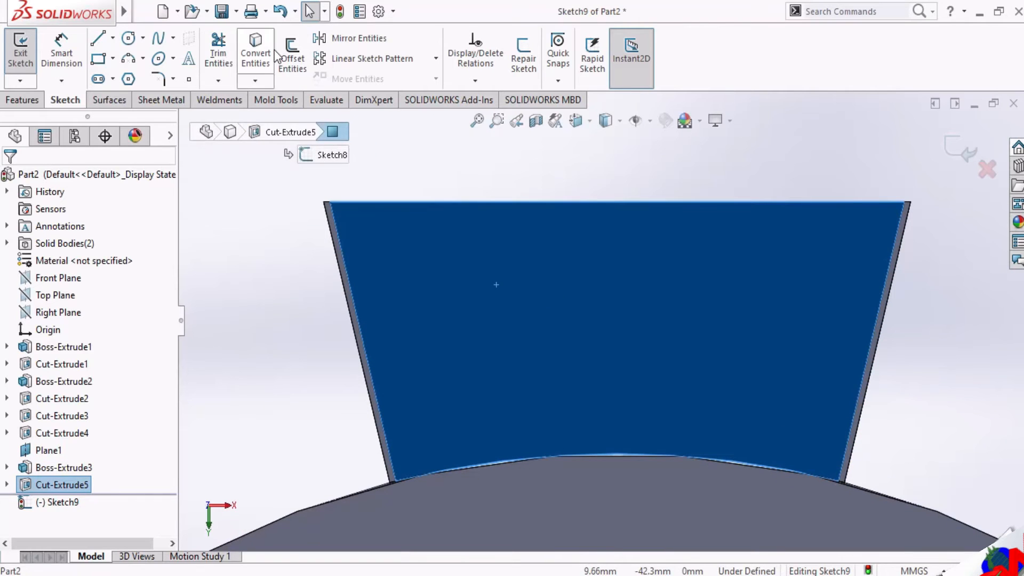
click(256, 54)
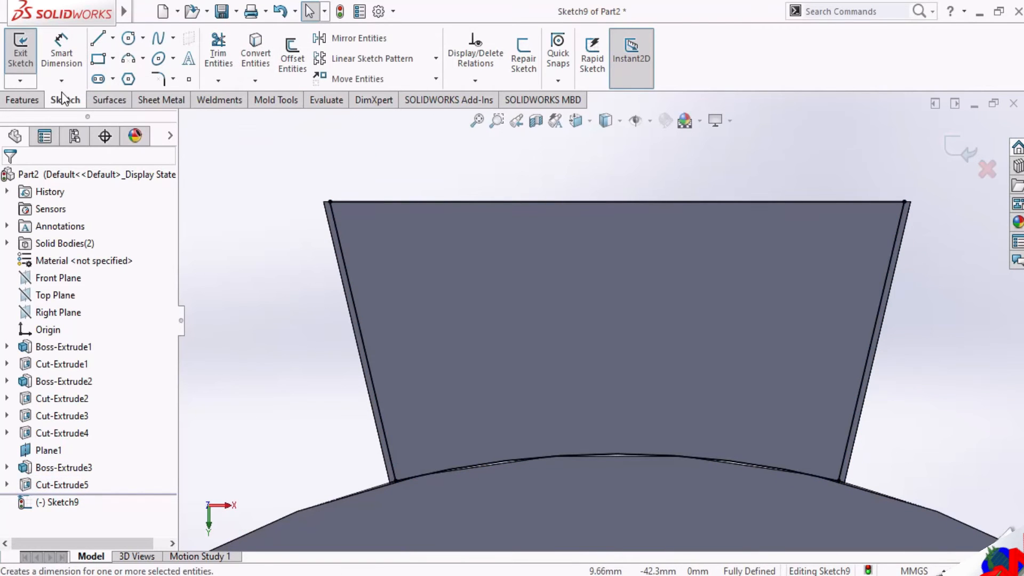
click(99, 38)
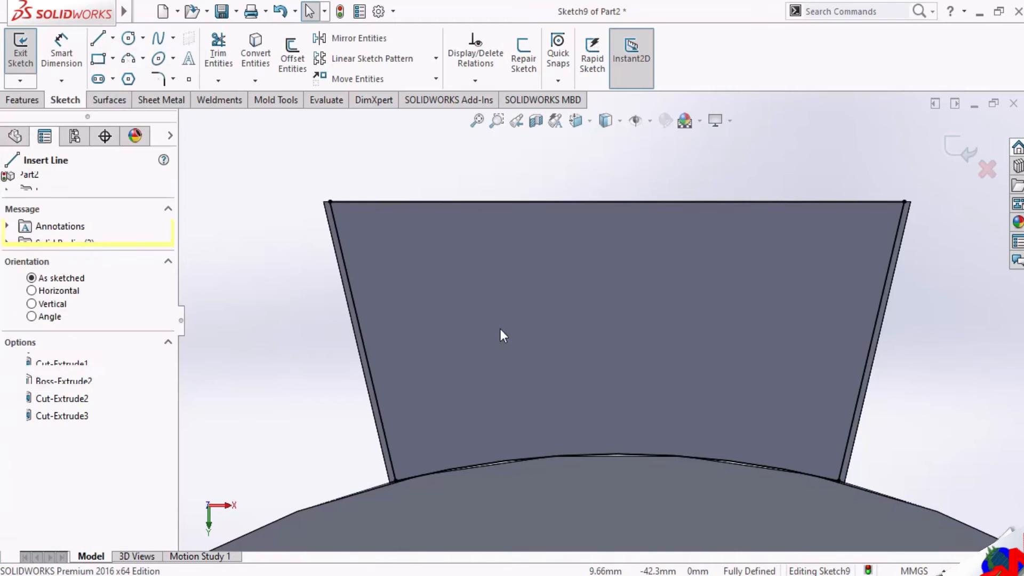
scroll(502, 335, down, 2)
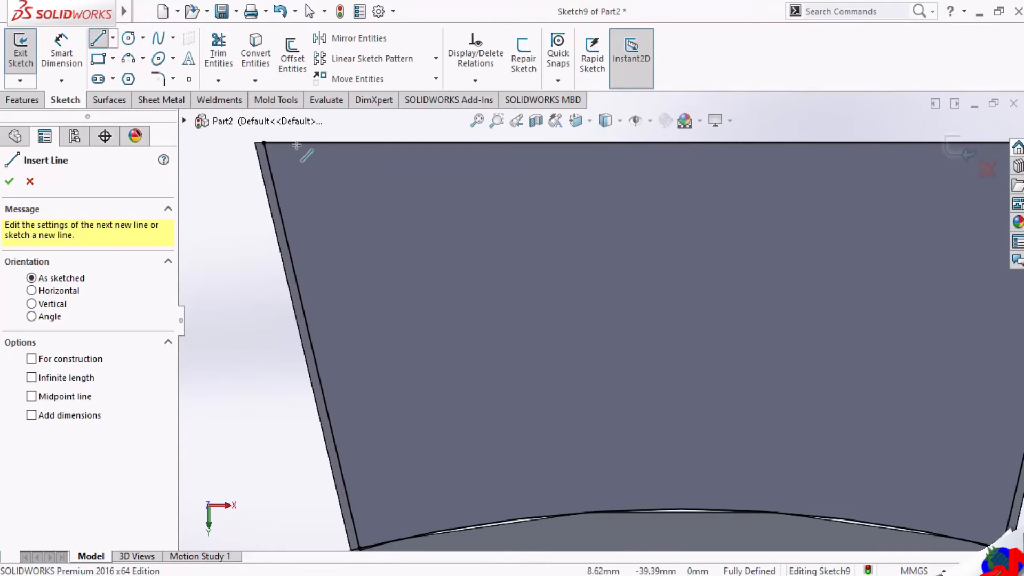
scroll(597, 265, up, 6)
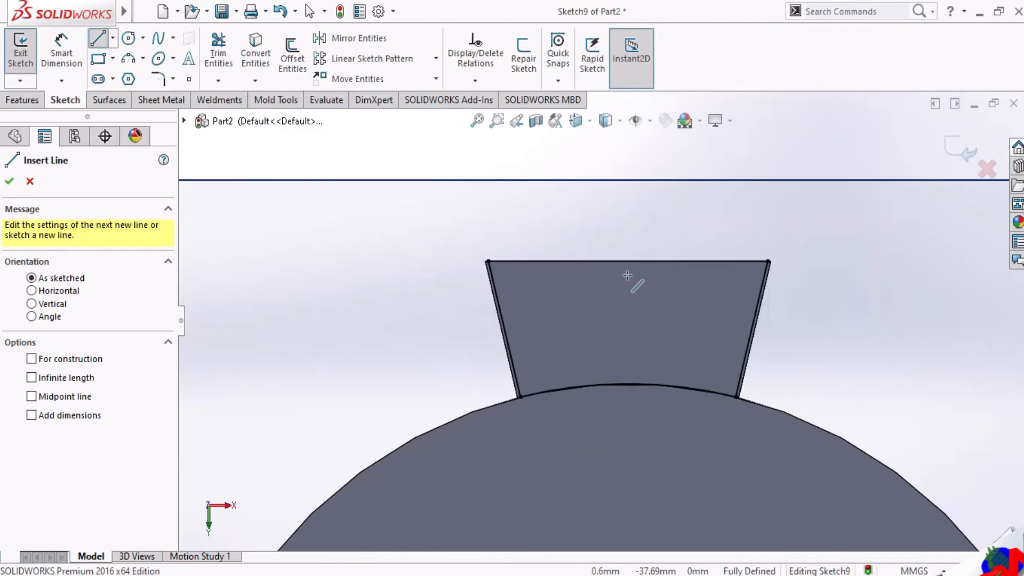
middle_drag(626, 275, 603, 311)
scroll(603, 310, down, 1)
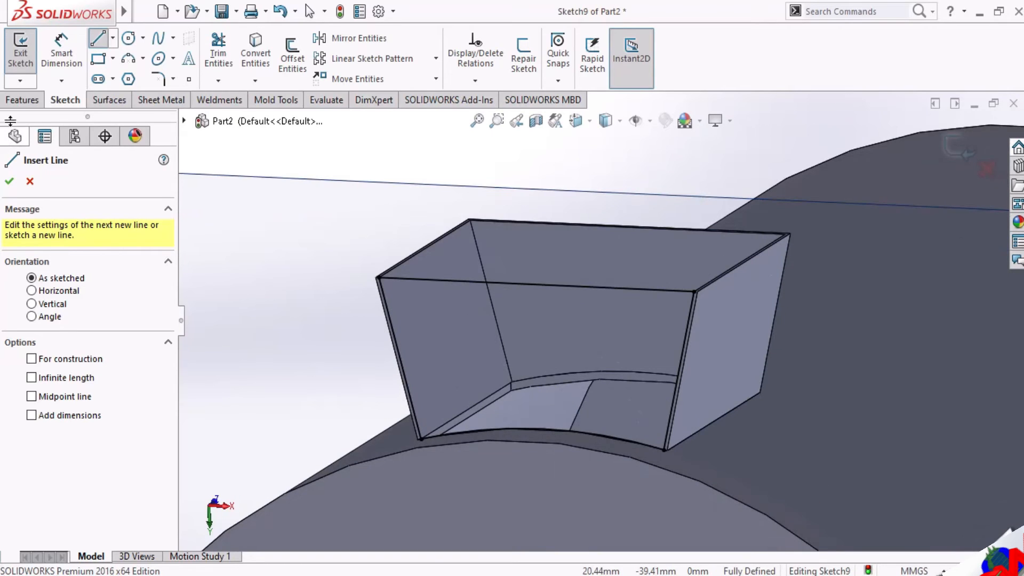
click(9, 181)
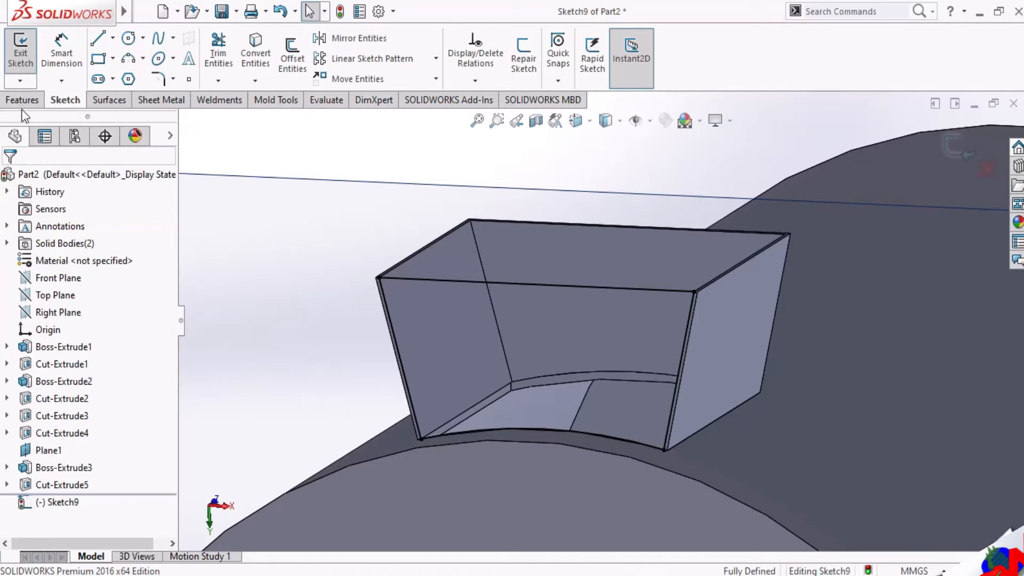
Extrude the converted outline 0.20 mm blind with merged result to close the front of the box.
click(23, 100)
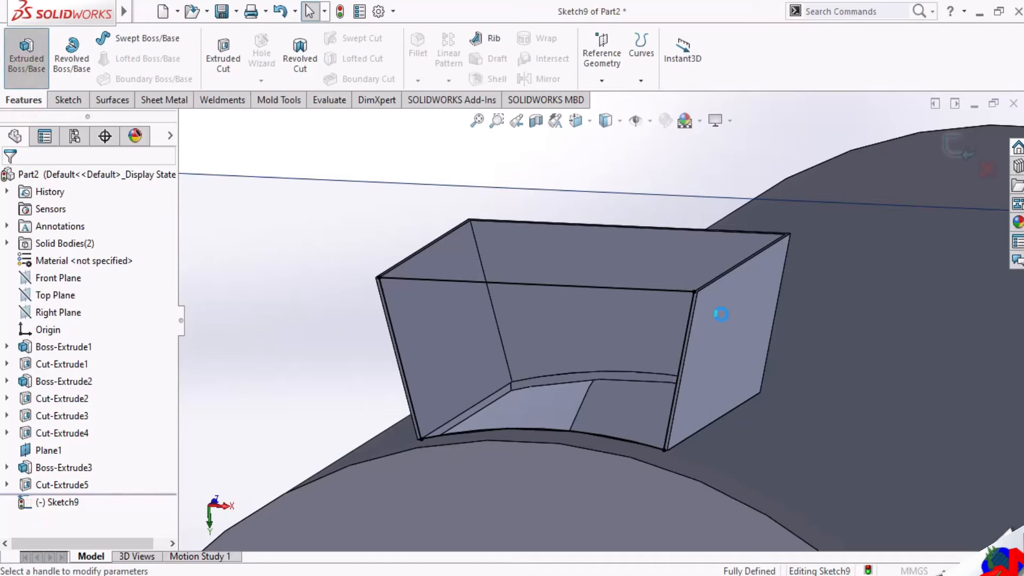
scroll(645, 328, down, 2)
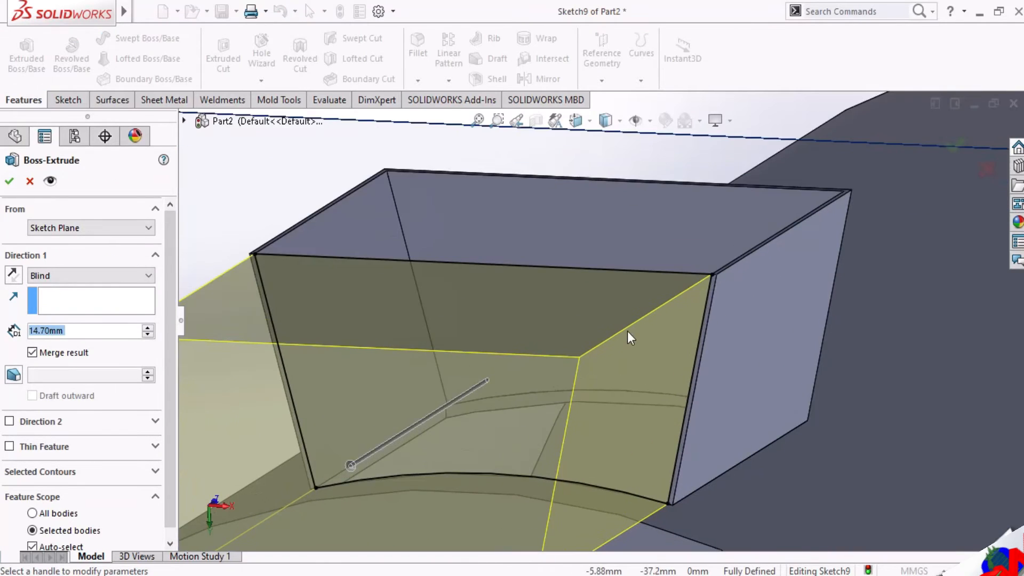
click(148, 335)
click(148, 335)
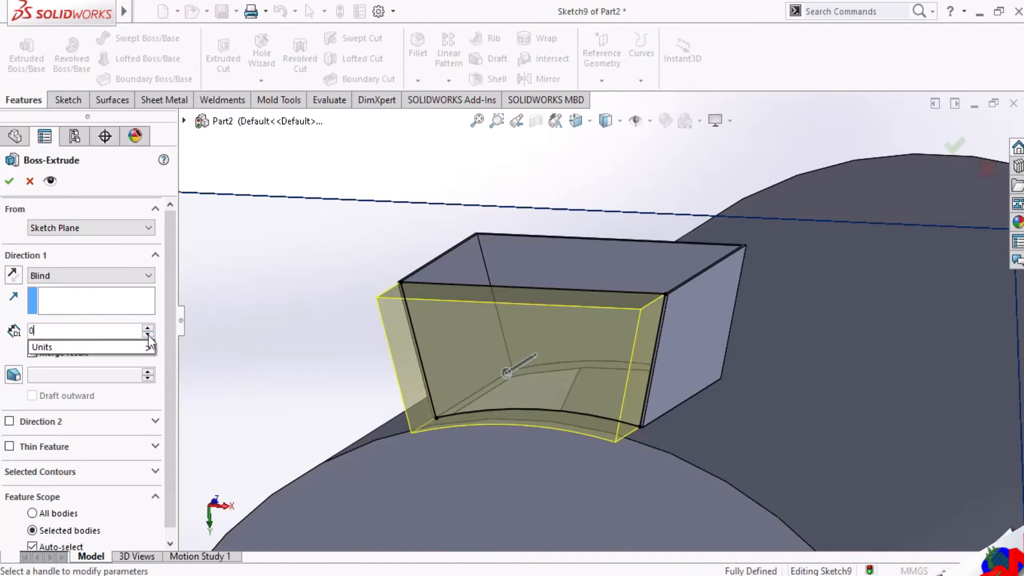
click(148, 335)
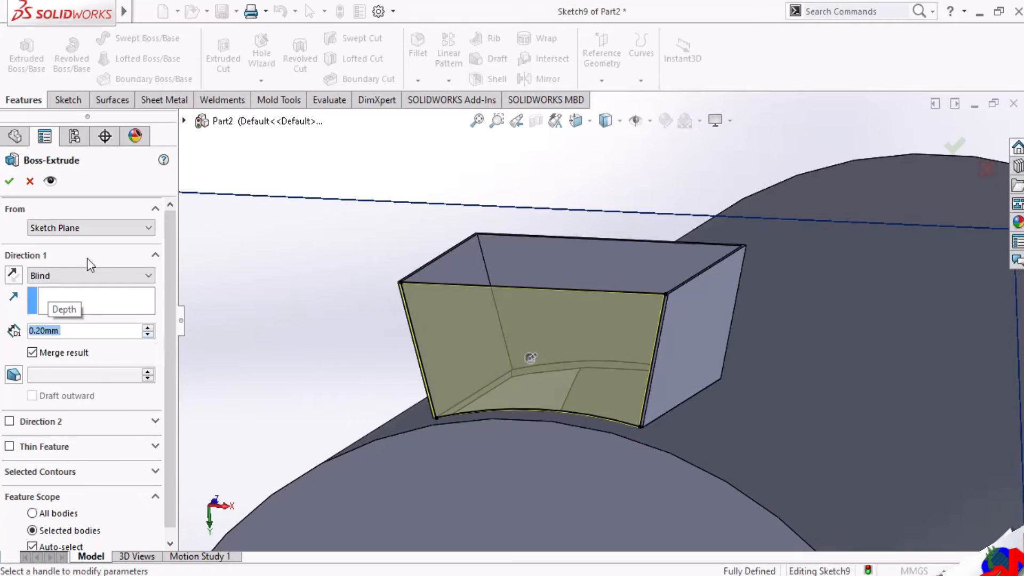
click(14, 181)
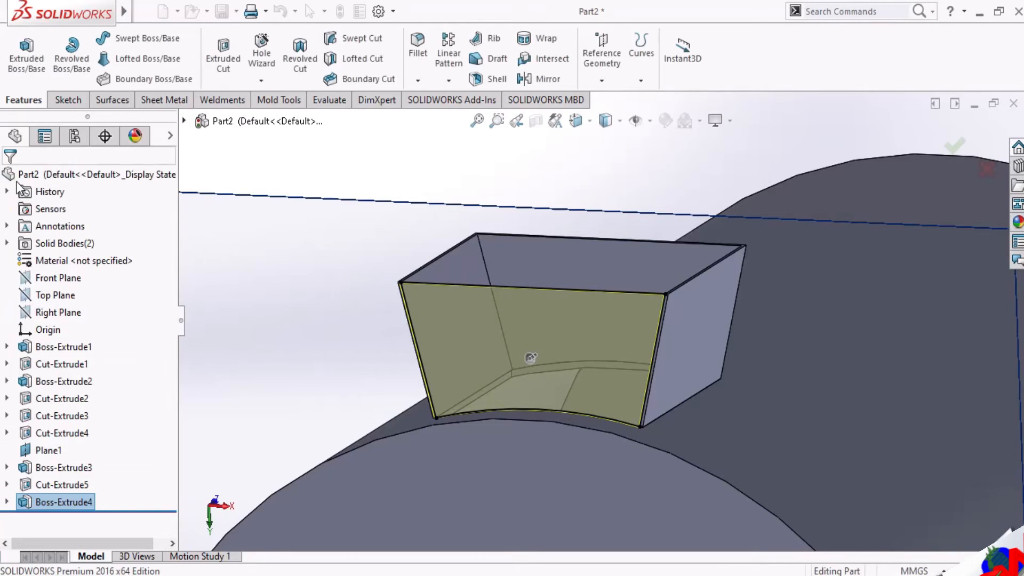
Hide Plane1 at the end of the cylinder.
middle_drag(469, 293, 482, 499)
scroll(614, 326, down, 3)
scroll(614, 326, up, 6)
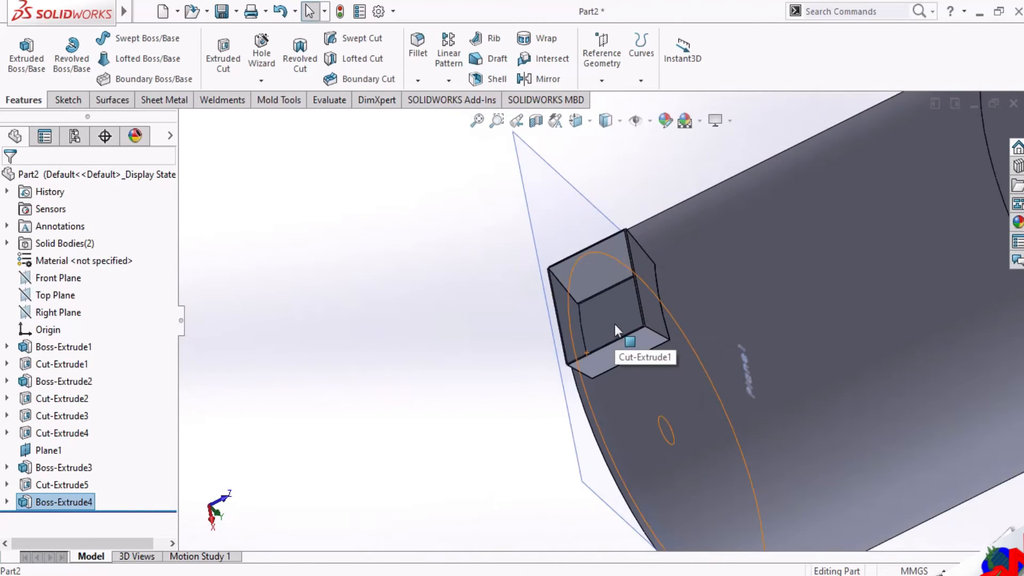
scroll(713, 261, down, 2)
click(510, 240)
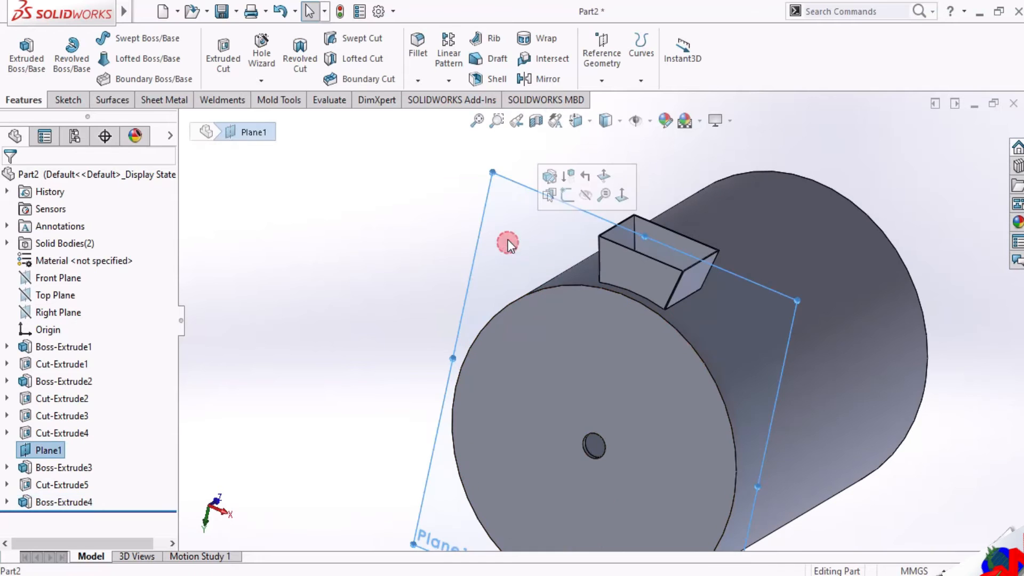
click(589, 196)
Examine the open box on the cylinder from several sides.
scroll(649, 277, up, 3)
middle_drag(636, 269, 569, 255)
scroll(570, 256, down, 3)
middle_drag(595, 378, 661, 219)
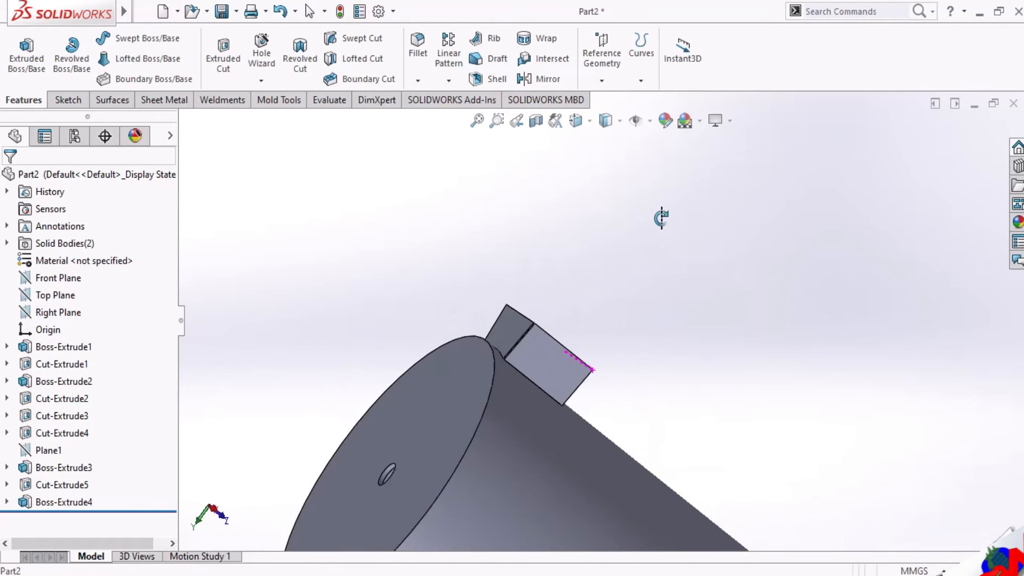
scroll(613, 472, up, 6)
middle_drag(613, 464, 555, 451)
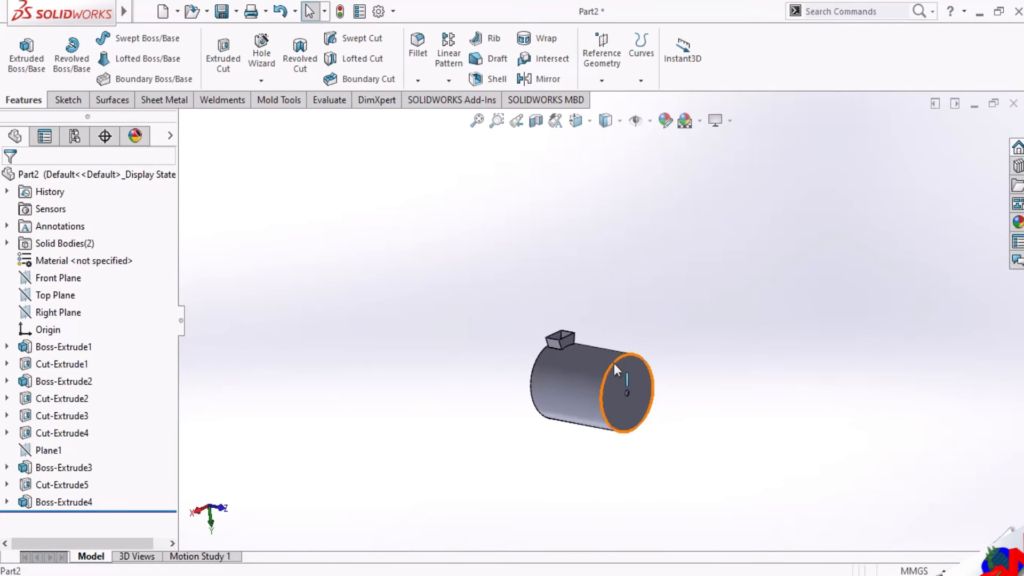
scroll(619, 389, down, 3)
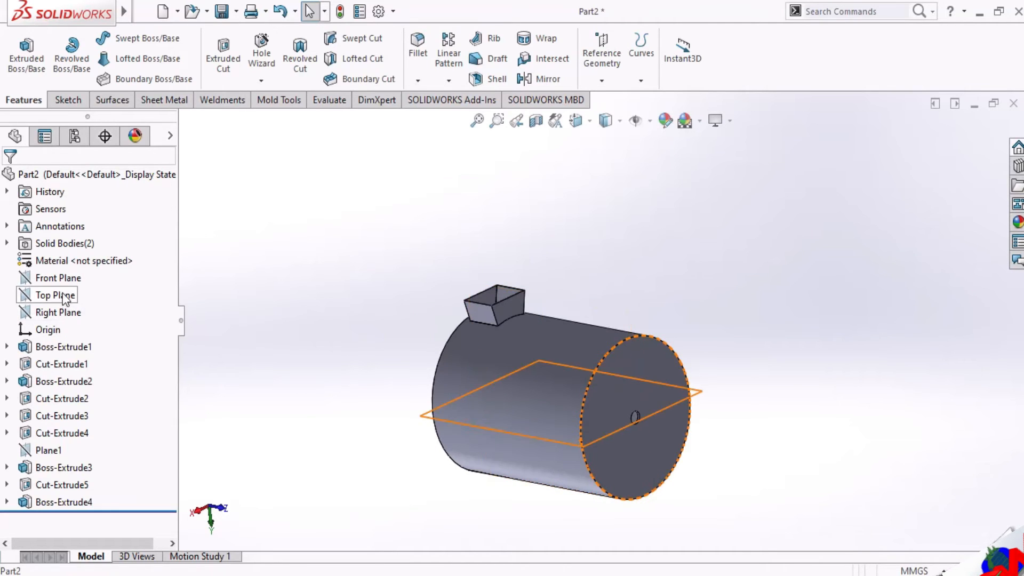
Start a reference plane parallel to the Front Plane with an offset distance of 63 mm.
click(58, 278)
click(601, 81)
click(601, 98)
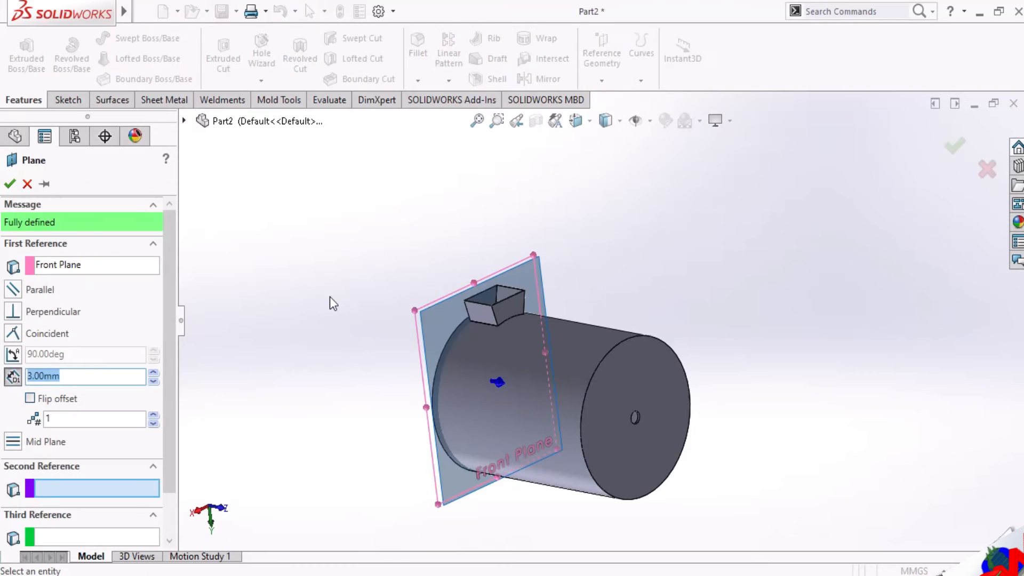
click(155, 374)
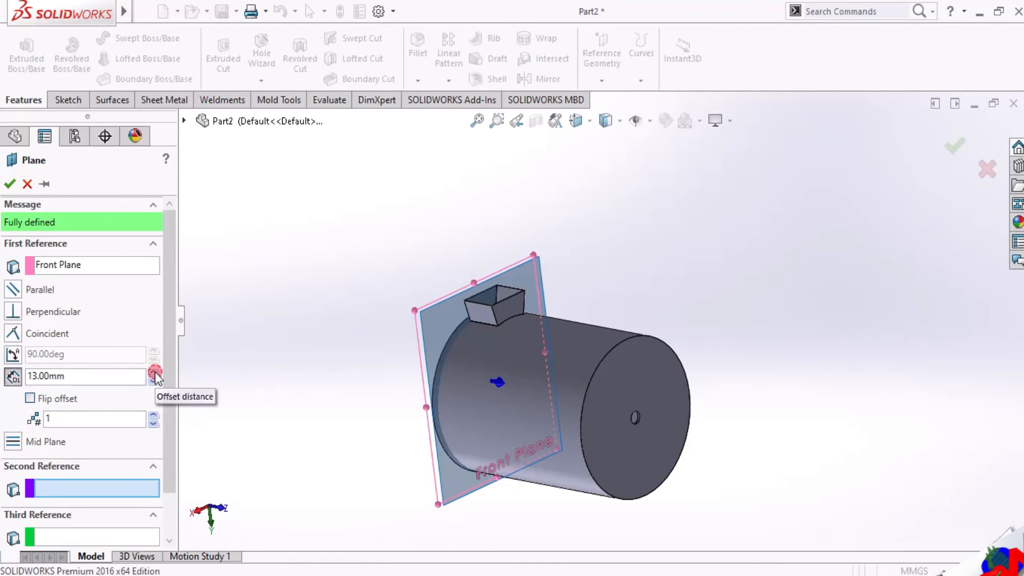
click(155, 374)
click(155, 373)
click(155, 374)
click(155, 374)
click(155, 373)
middle_drag(554, 469, 590, 207)
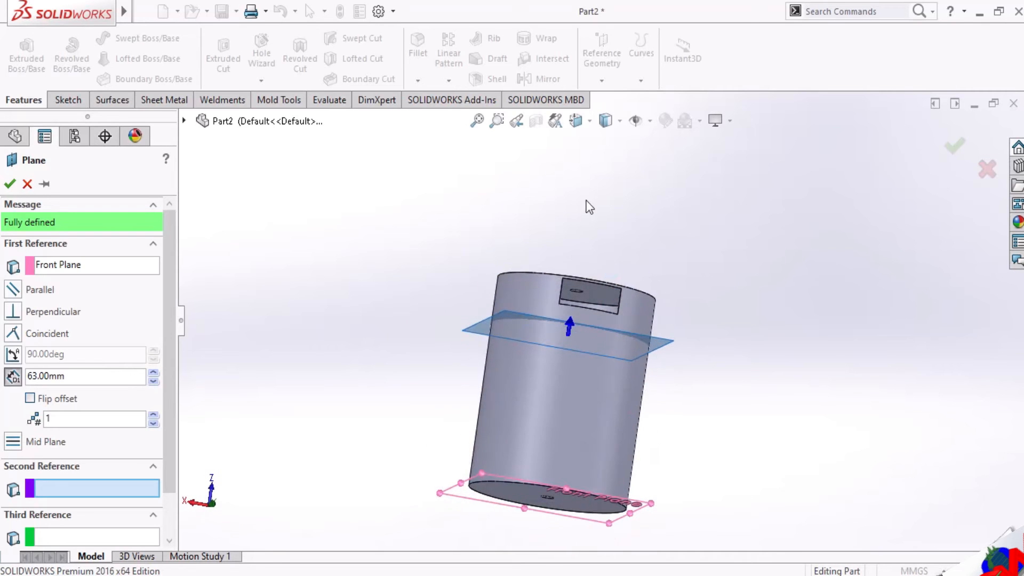
Set the reference plane's offset from the Front Plane to 70 mm and create the plane.
click(576, 121)
click(627, 285)
scroll(610, 226, down, 3)
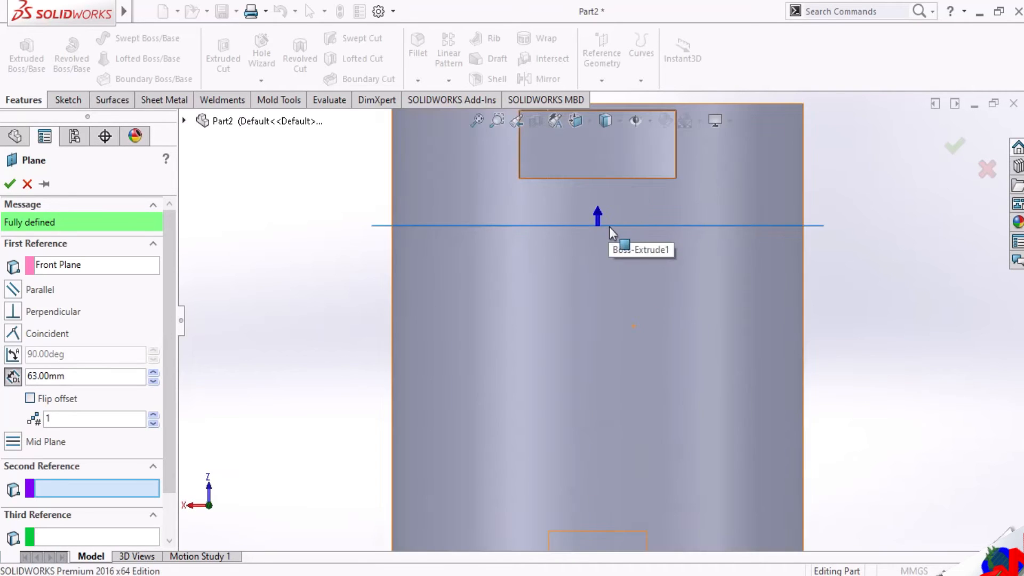
scroll(627, 186, down, 3)
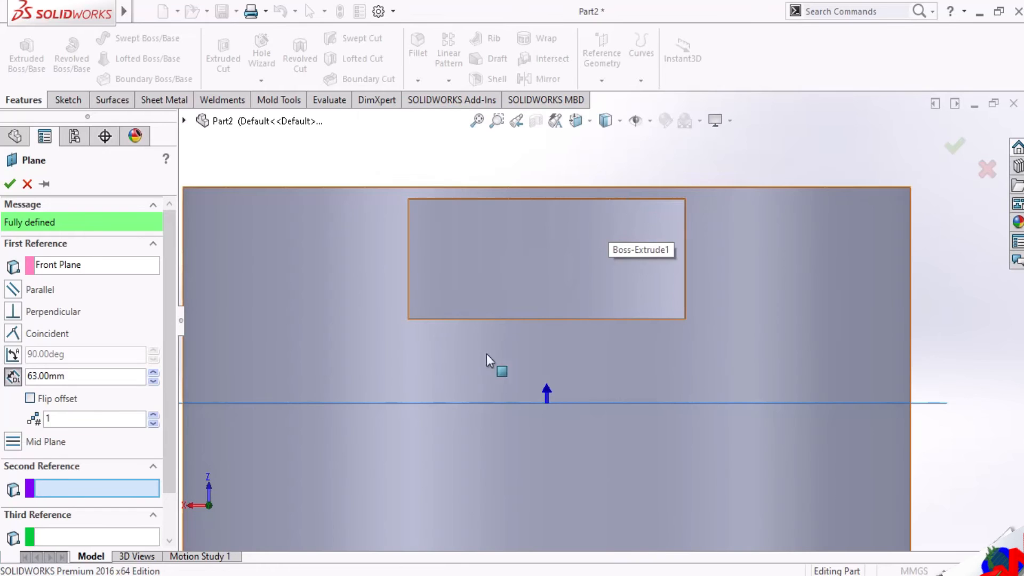
click(154, 372)
click(115, 376)
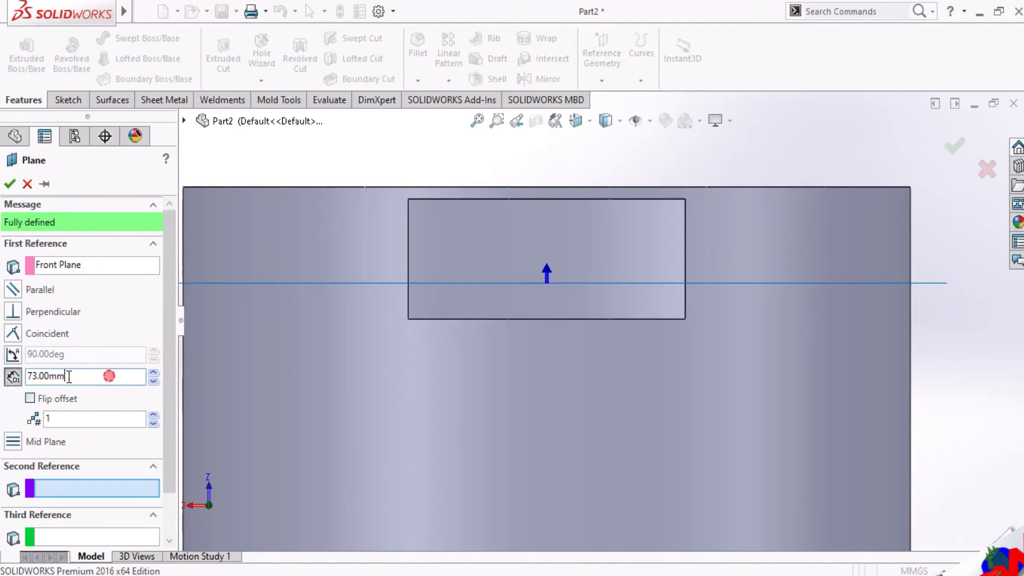
text(70)
key(Return)
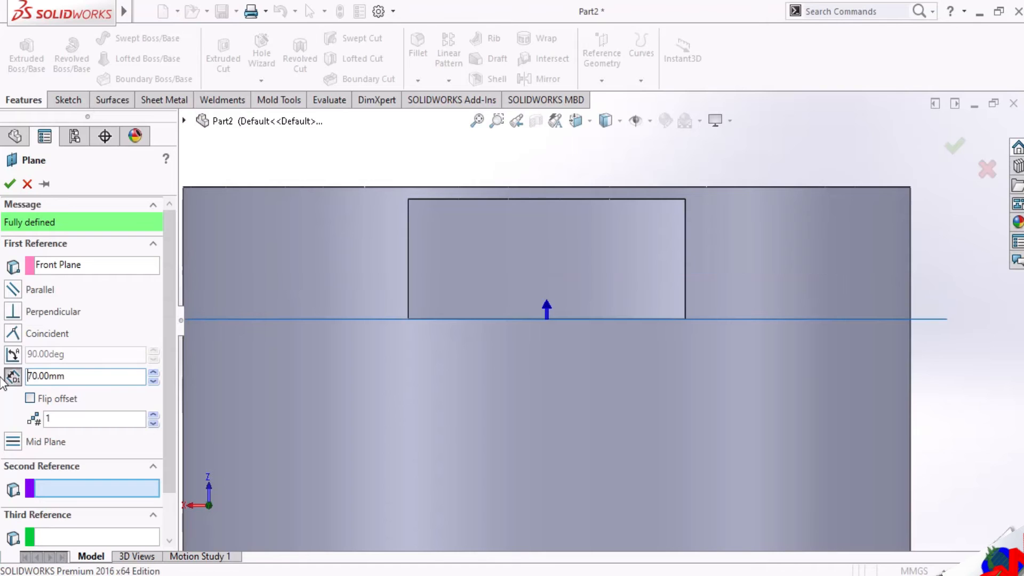
click(11, 184)
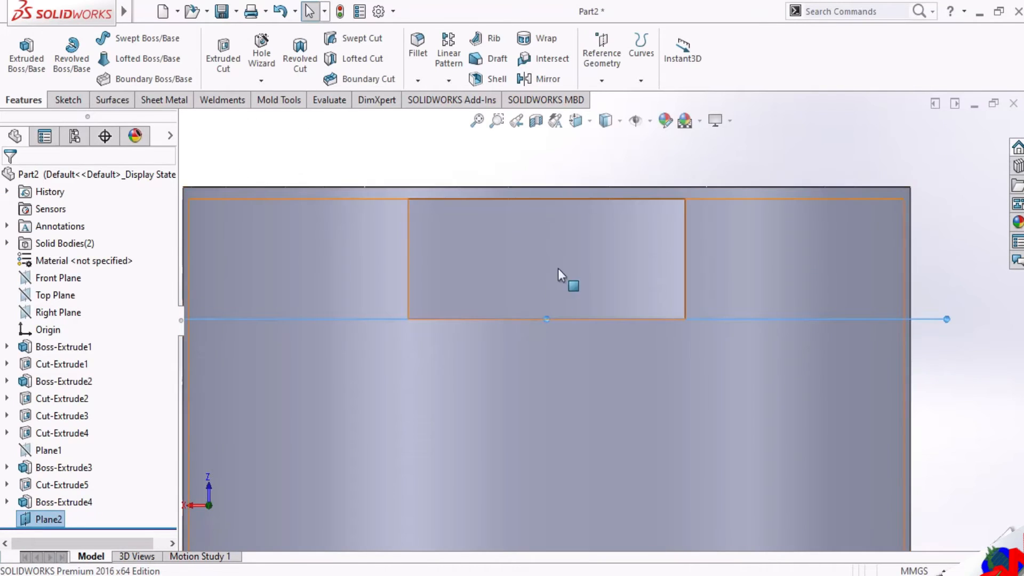
Start a sketch on Plane2 and convert the cylinder's outer circular edge into sketch geometry.
scroll(559, 271, up, 7)
middle_drag(571, 256, 647, 446)
click(575, 121)
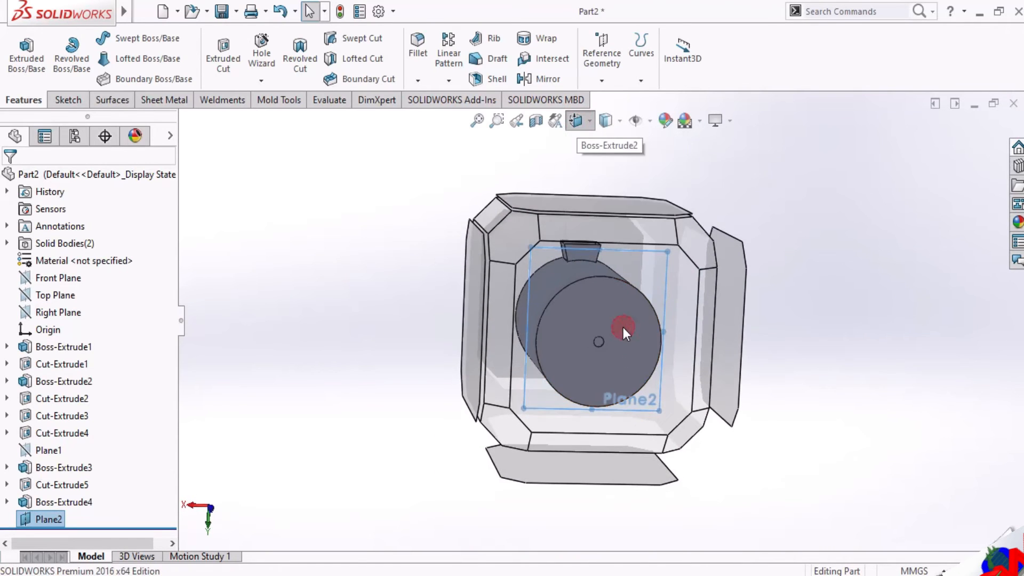
click(623, 327)
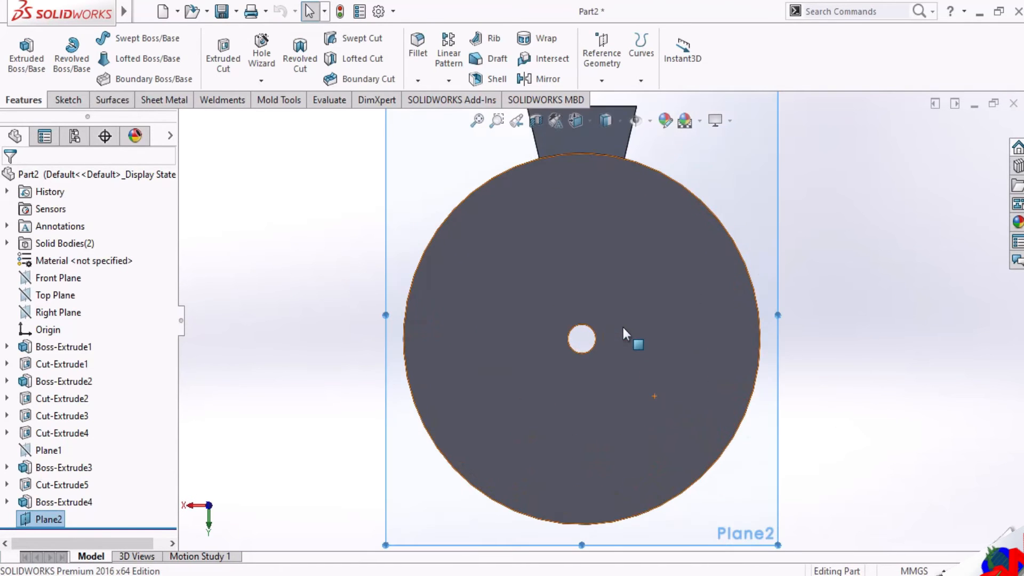
click(763, 222)
click(824, 176)
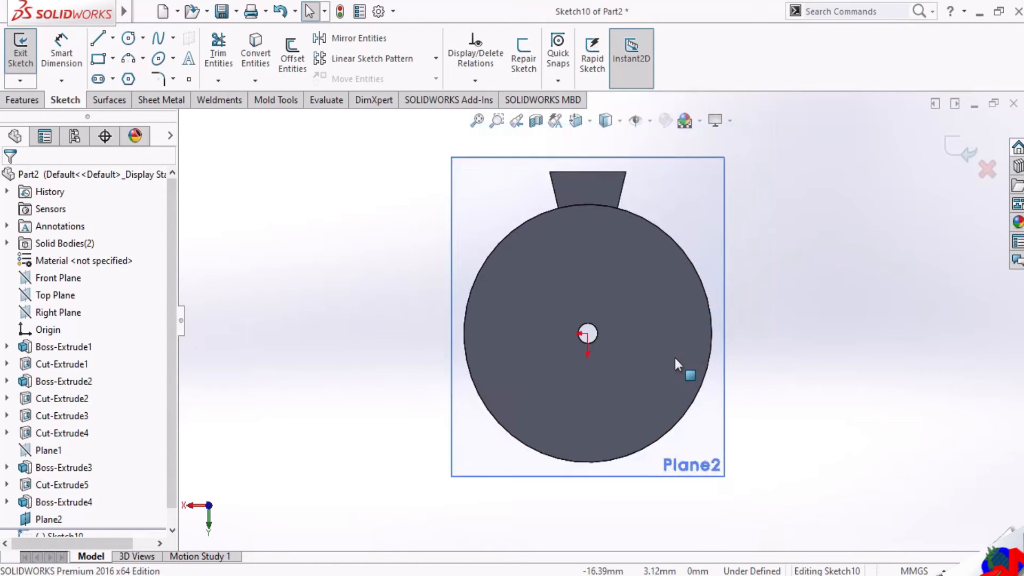
click(661, 476)
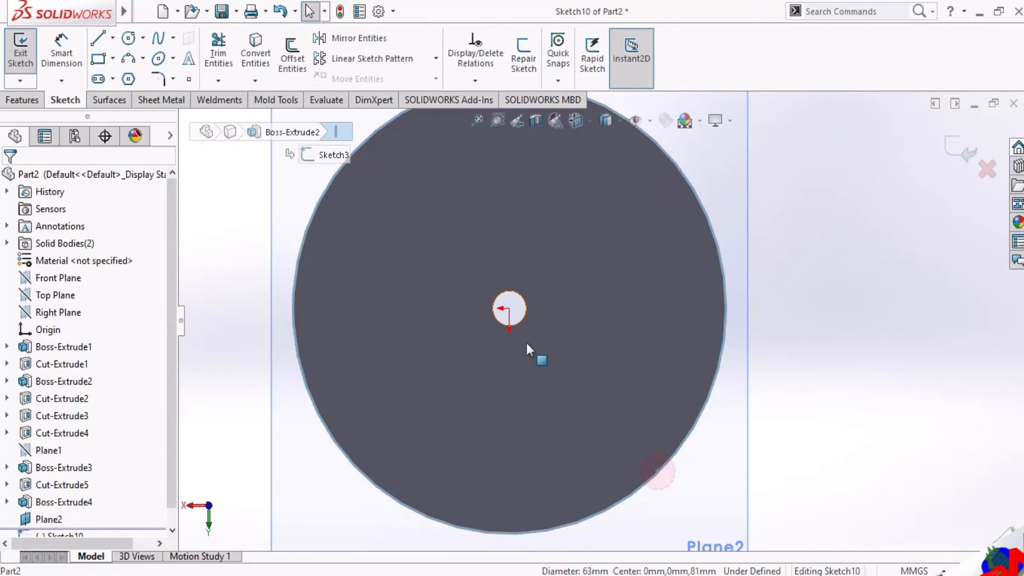
click(263, 47)
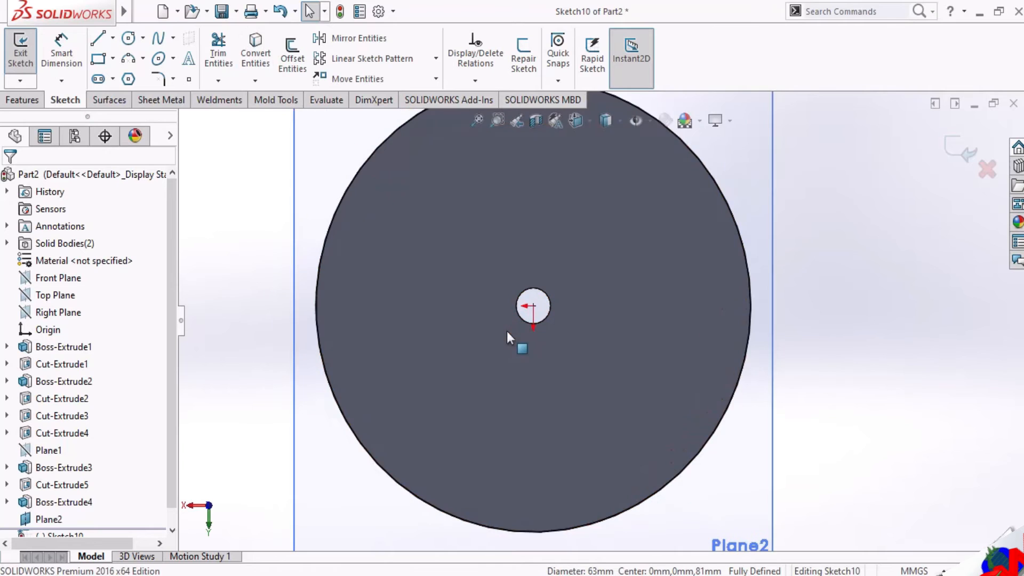
Sketch a vertical construction line about 8 mm long outward from the lowest point of the circle, opposite the trapezoidal box.
click(112, 38)
click(120, 55)
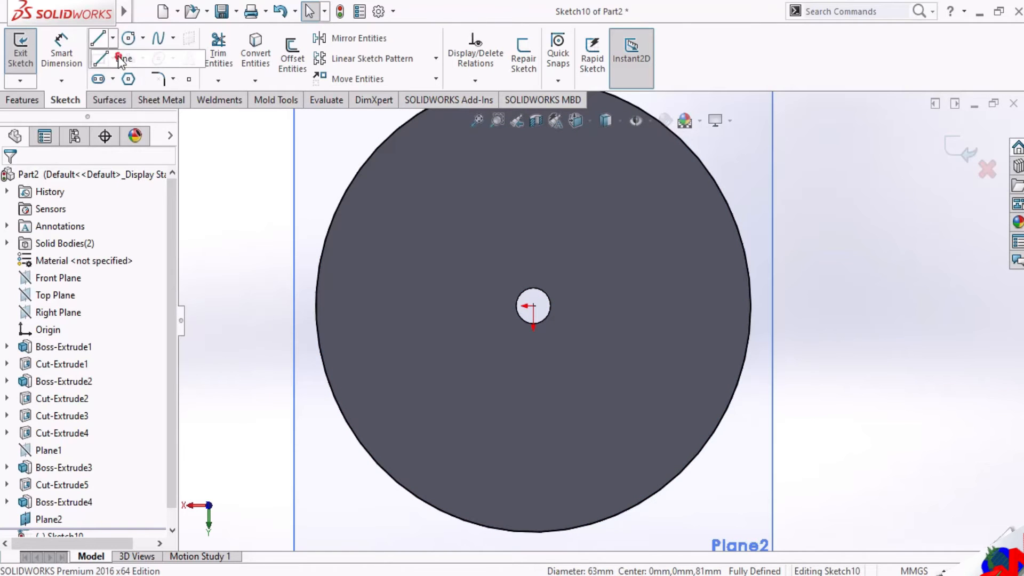
scroll(403, 487, up, 2)
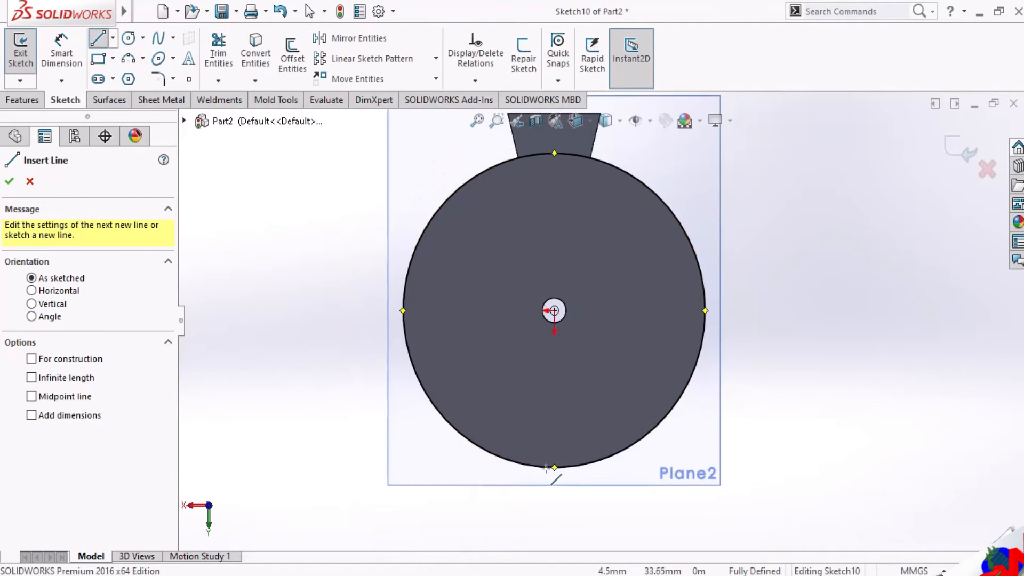
scroll(545, 469, down, 3)
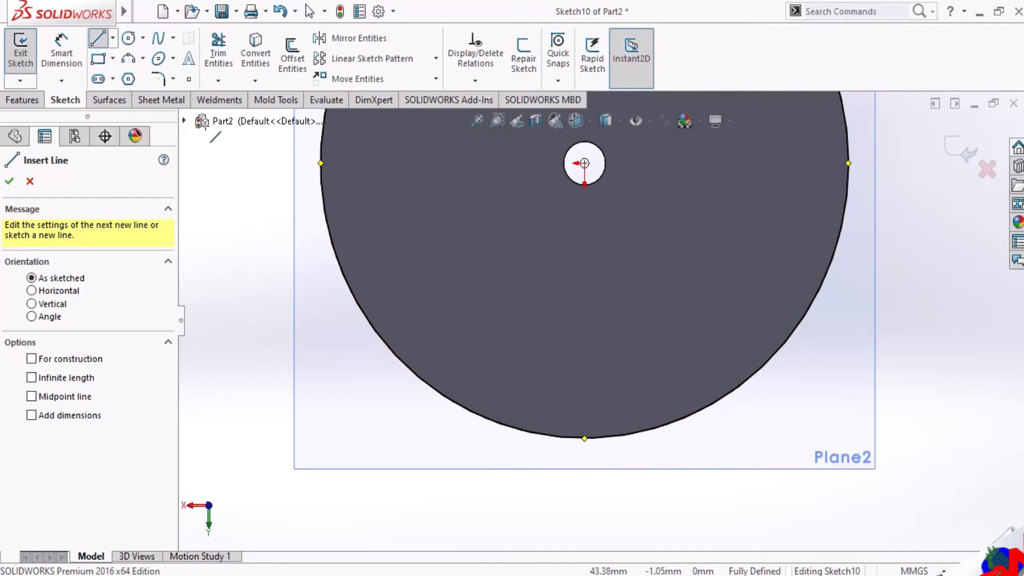
click(112, 38)
click(131, 74)
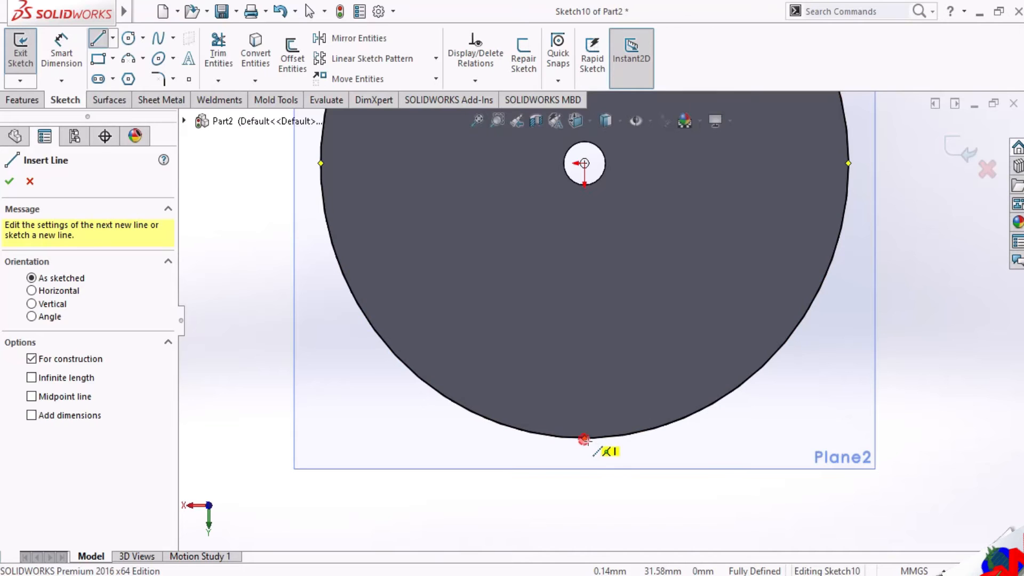
click(585, 438)
scroll(597, 459, up, 1)
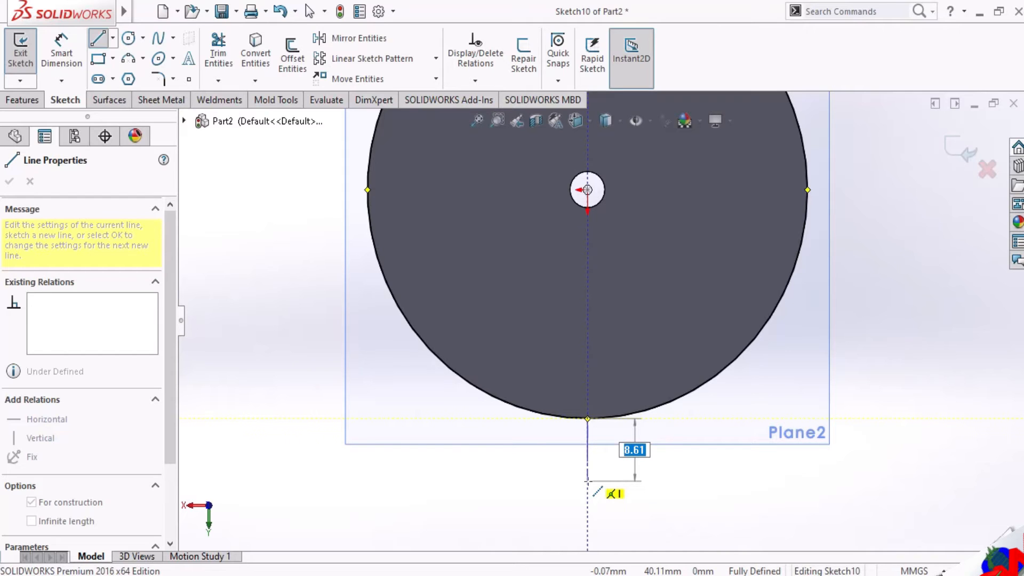
key(Return)
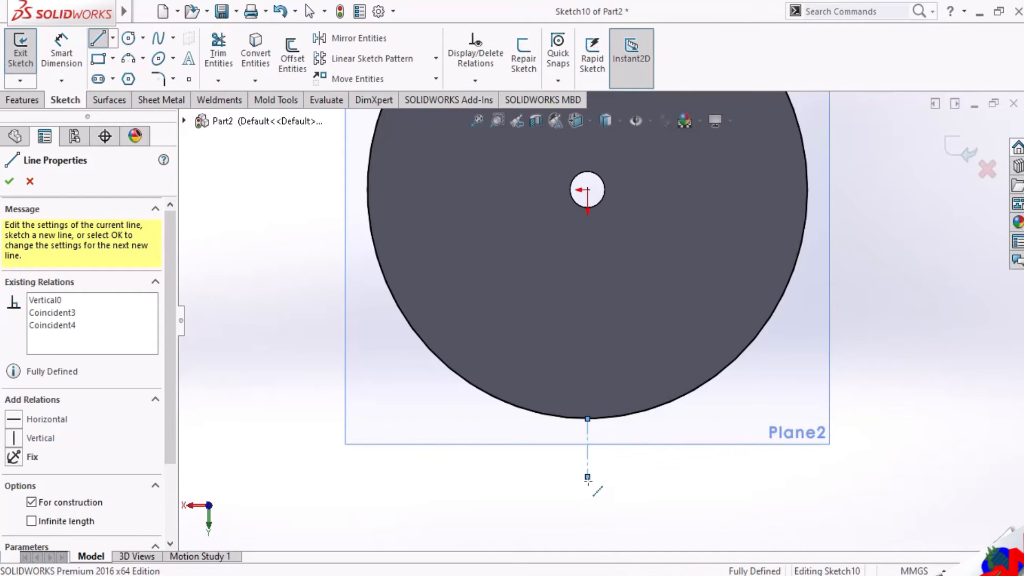
key(Escape)
middle_drag(605, 418, 604, 385)
scroll(603, 366, down, 2)
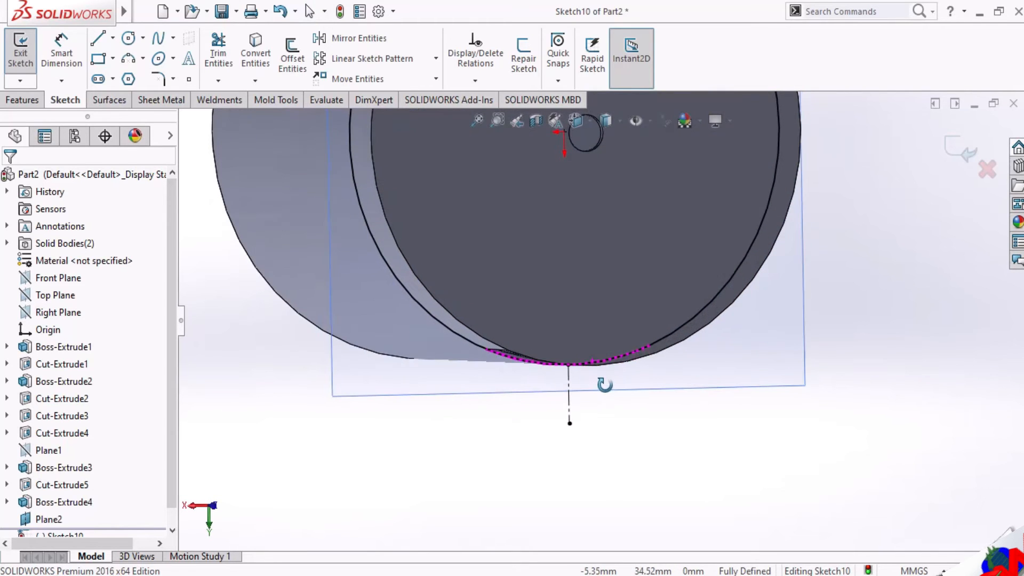
click(113, 39)
click(123, 60)
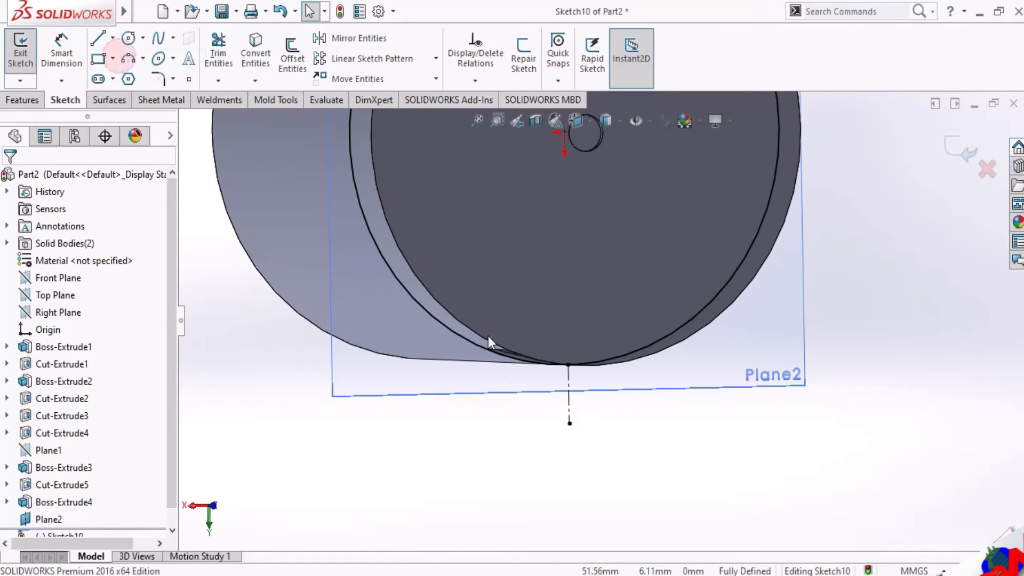
scroll(491, 337, down, 2)
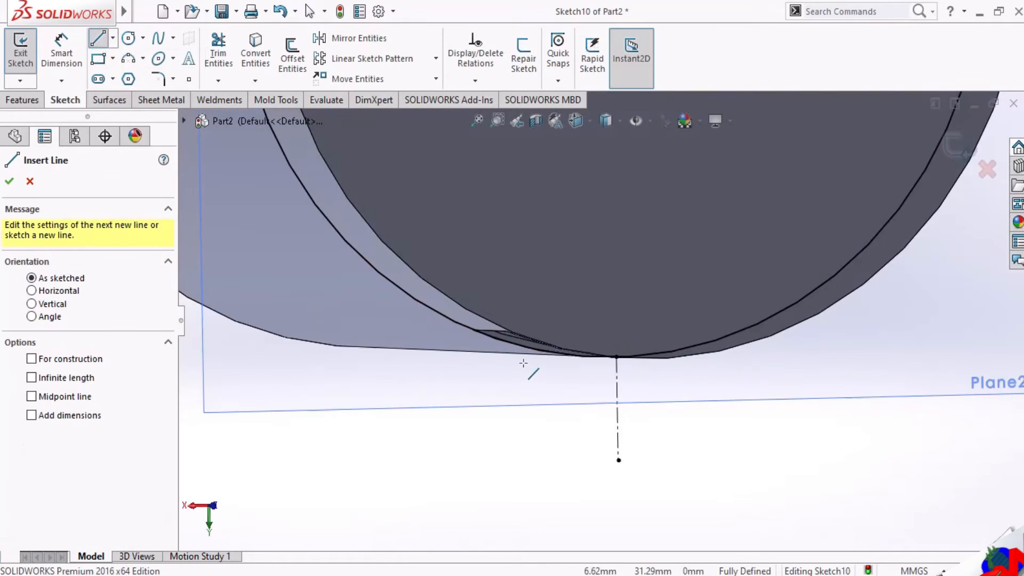
click(473, 331)
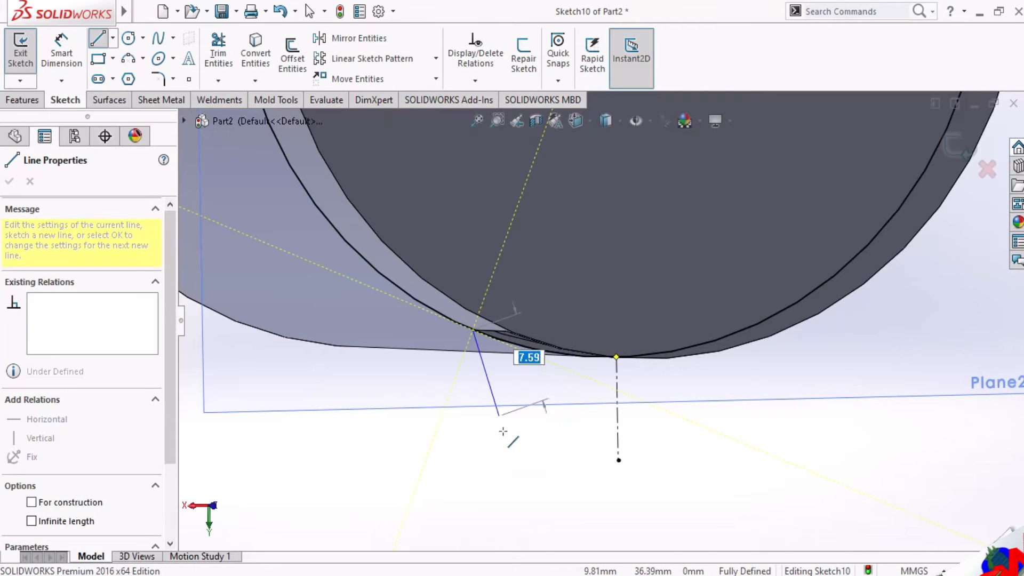
scroll(507, 404, up, 2)
middle_drag(535, 442, 494, 433)
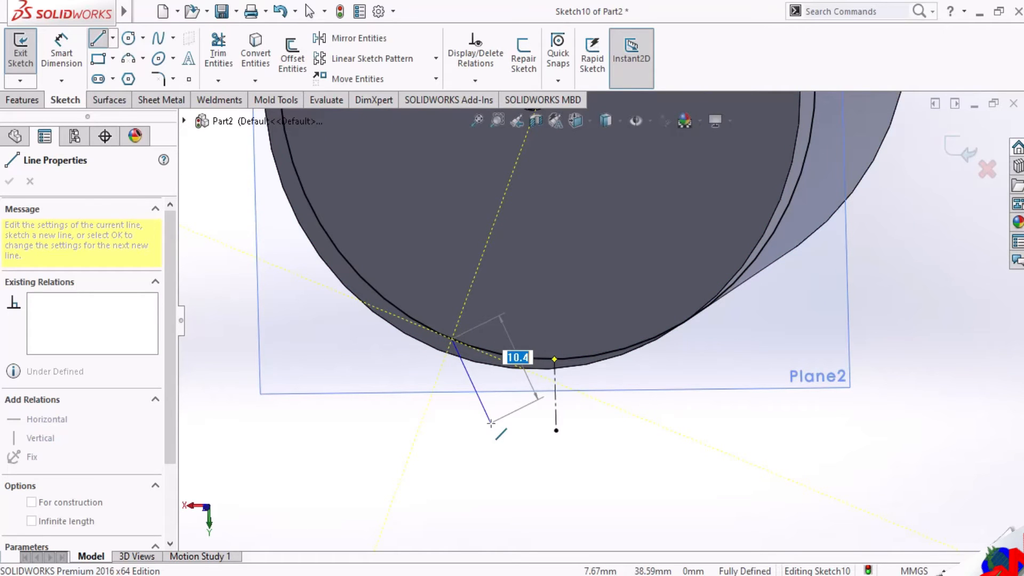
scroll(491, 423, down, 2)
scroll(499, 413, up, 2)
scroll(539, 392, down, 1)
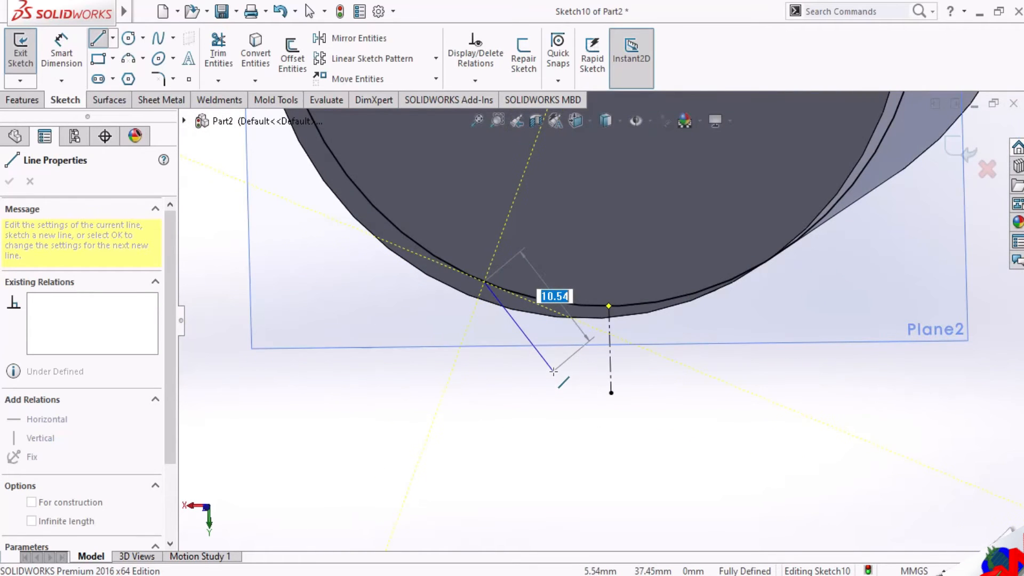
key(Escape)
scroll(581, 368, up, 2)
middle_drag(589, 364, 605, 353)
scroll(597, 317, up, 3)
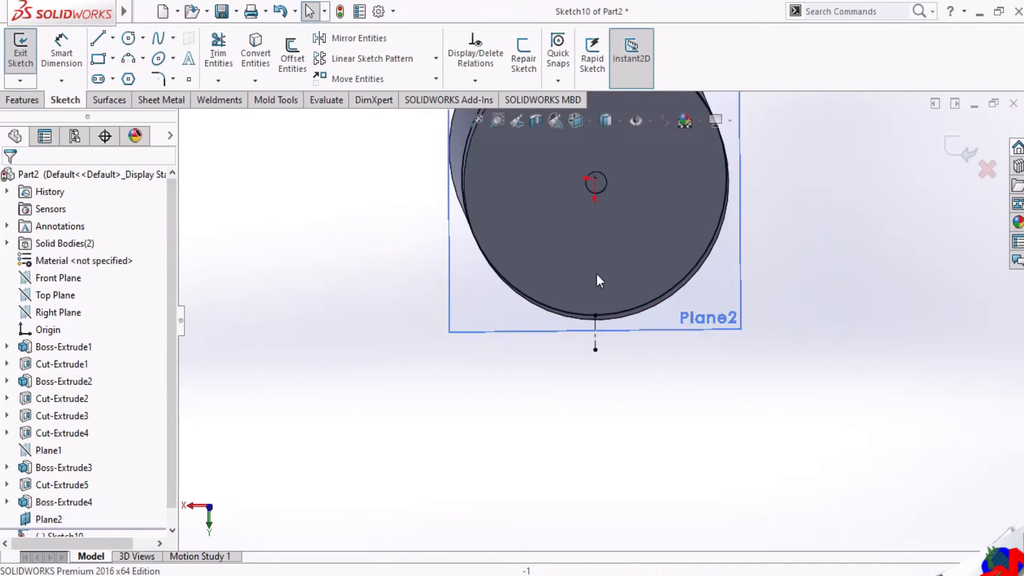
Sketch two horizontal lines from the construction line's lower end, about 23 mm to its right and about 24 mm to its left.
click(579, 120)
click(616, 265)
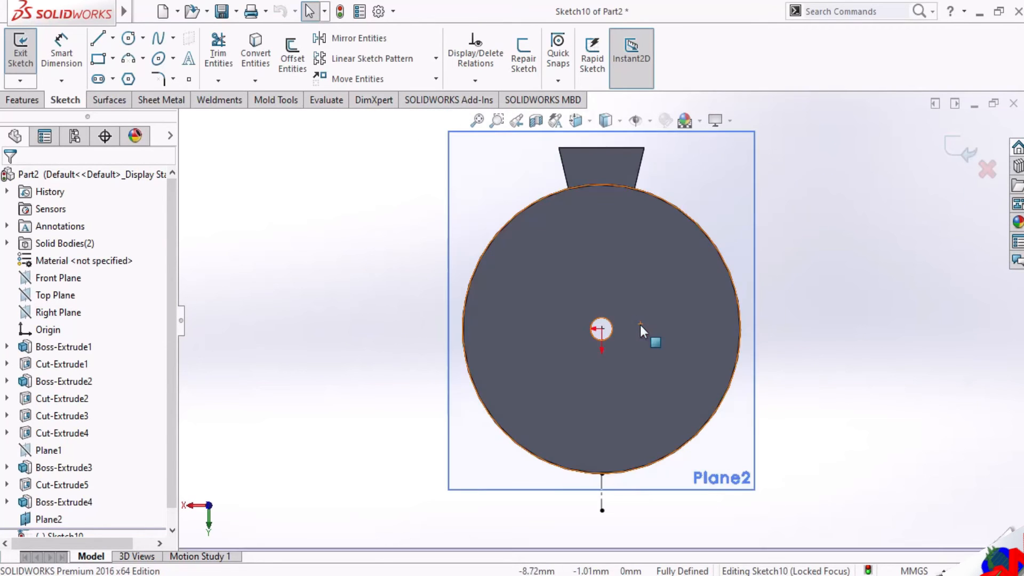
click(124, 40)
click(113, 38)
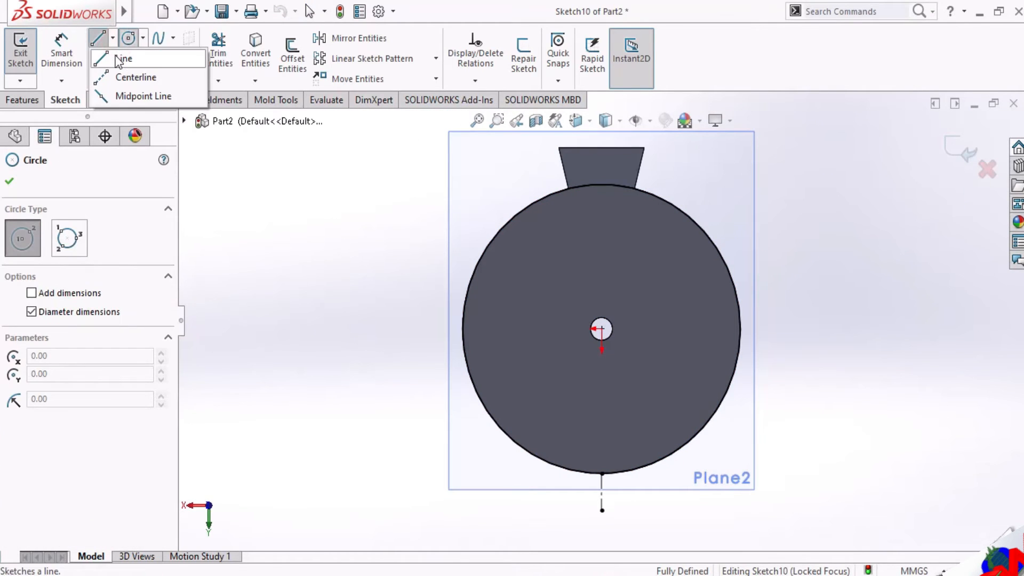
click(117, 58)
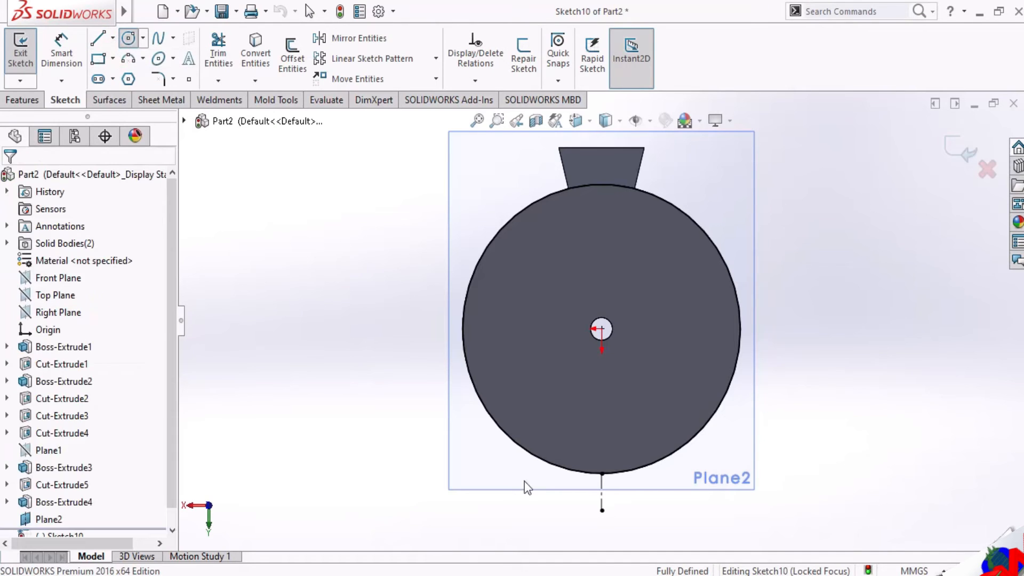
click(602, 510)
click(704, 511)
key(Escape)
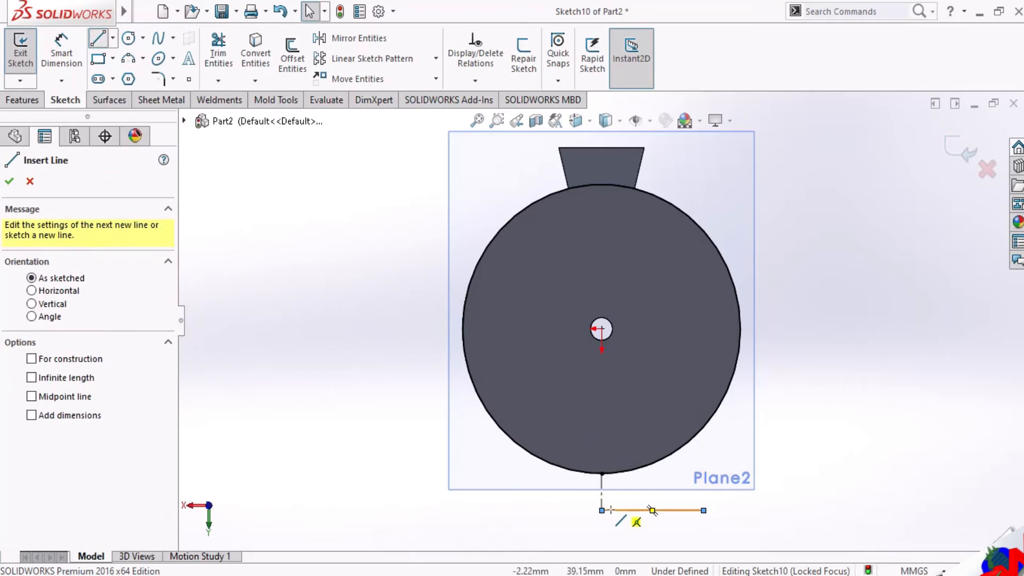
click(602, 511)
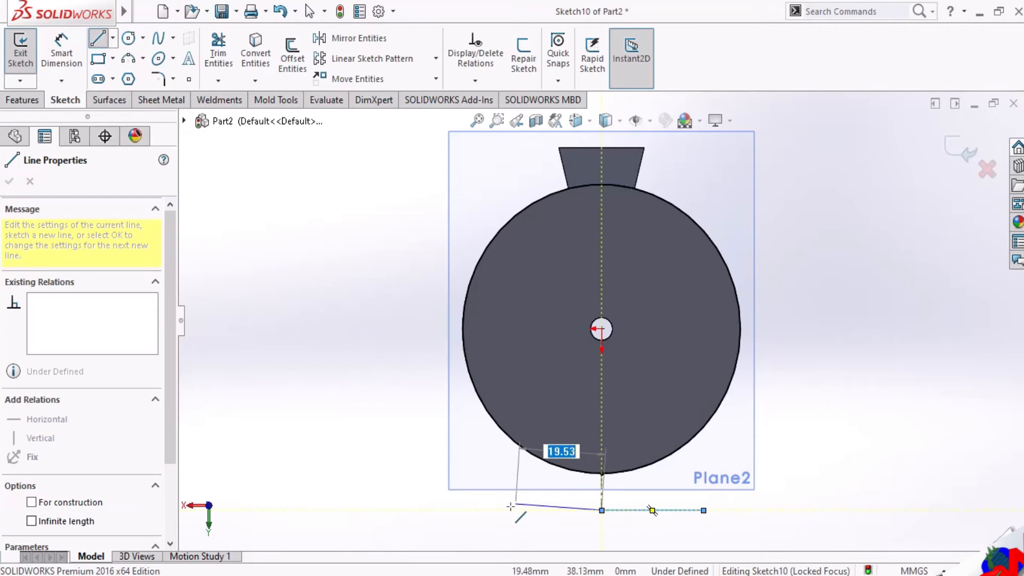
click(495, 510)
key(Escape)
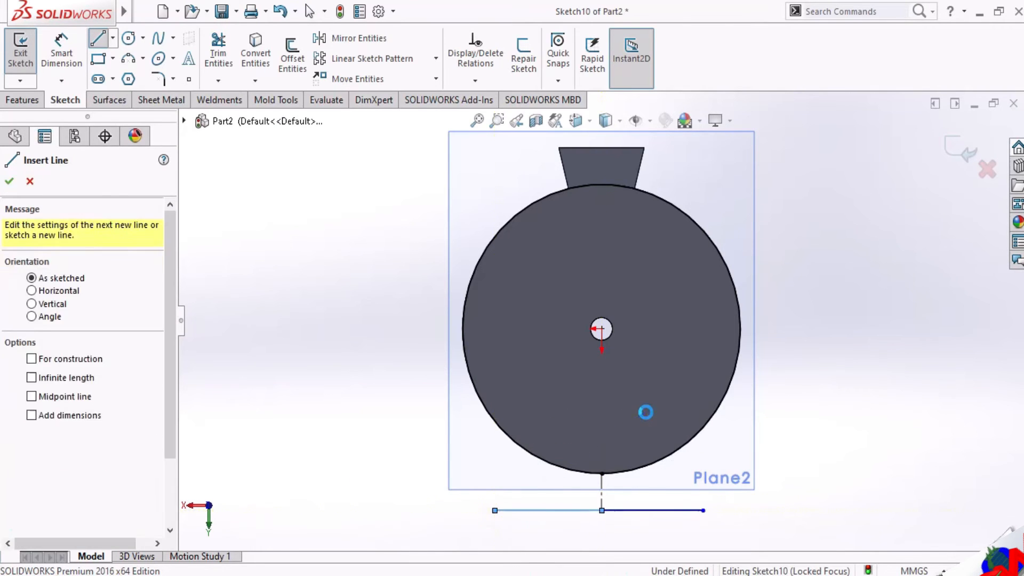
key(Escape)
scroll(645, 412, down, 1)
click(112, 38)
click(119, 57)
scroll(623, 503, down, 1)
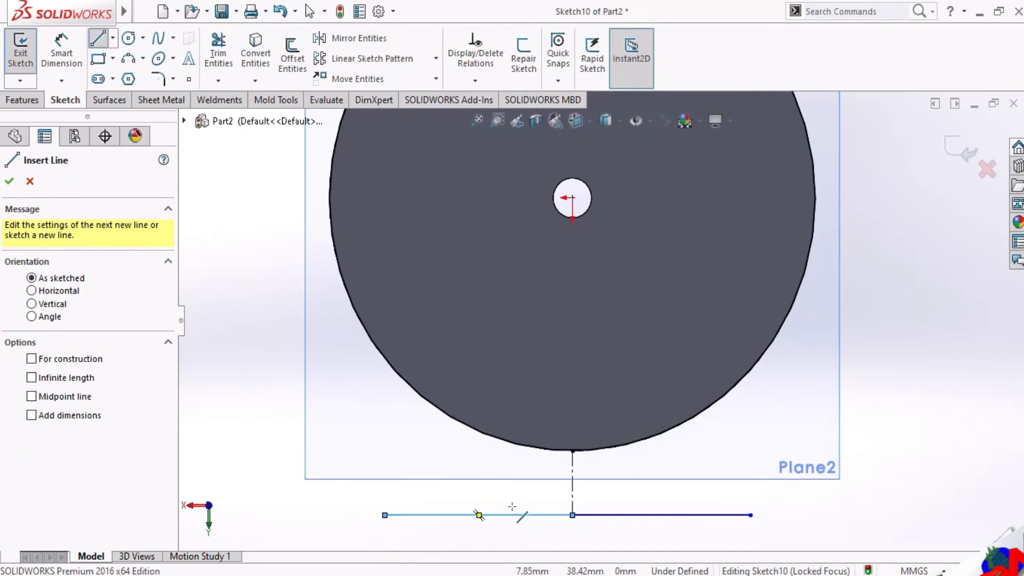
key(Escape)
scroll(603, 321, up, 2)
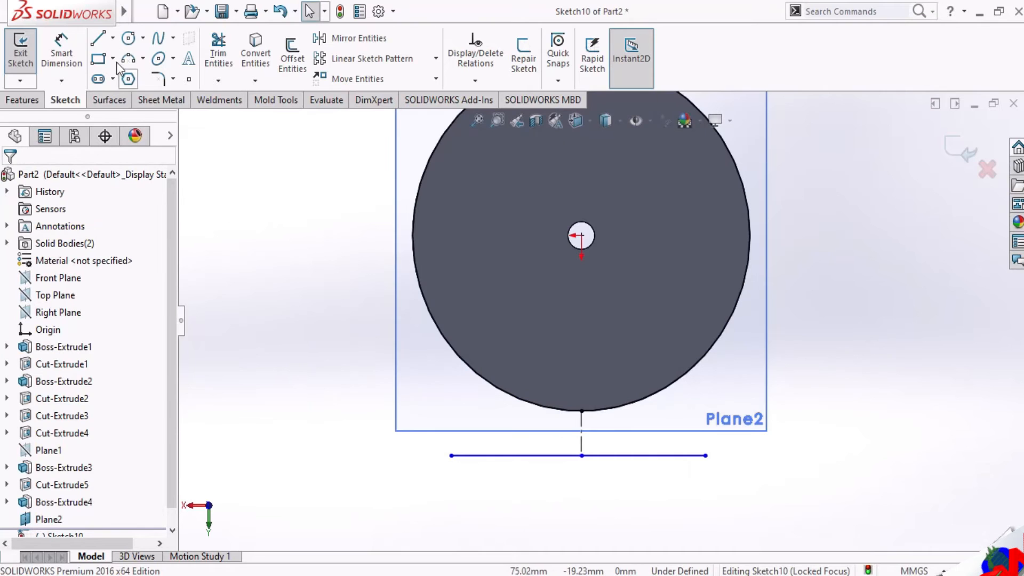
Dimension the horizontal line to the left of the construction line at 25 mm.
click(534, 456)
click(515, 488)
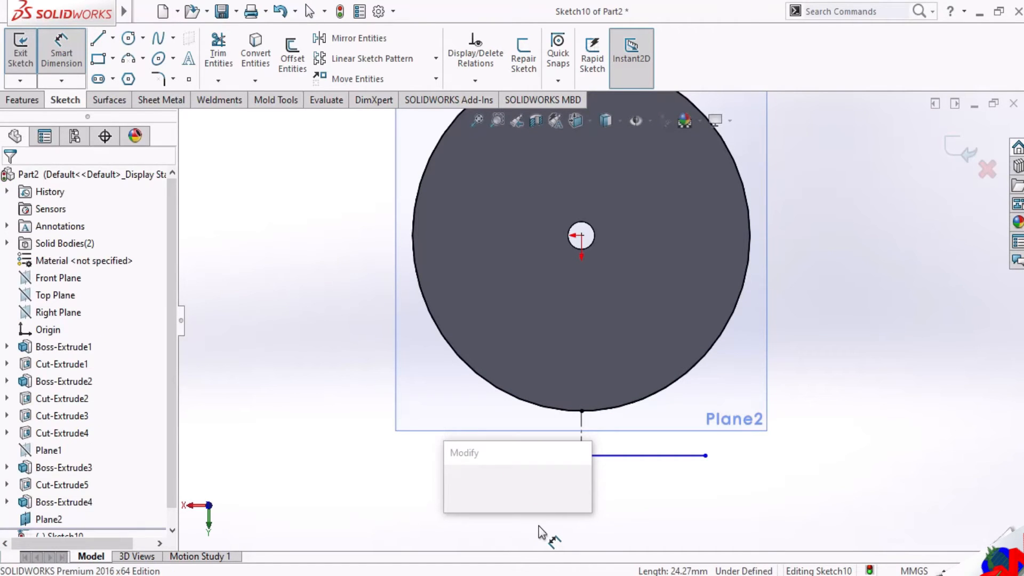
text(25)
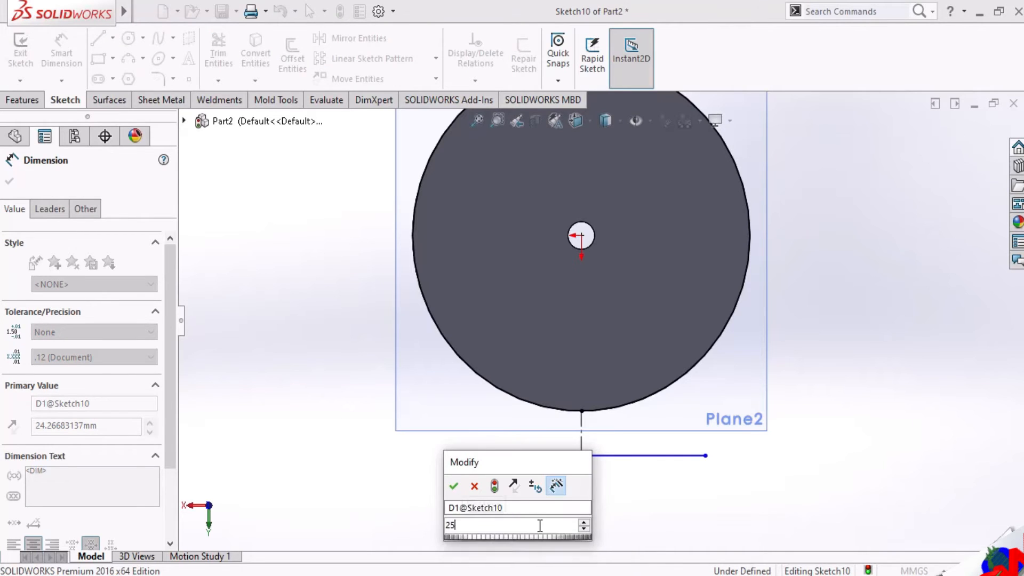
key(Return)
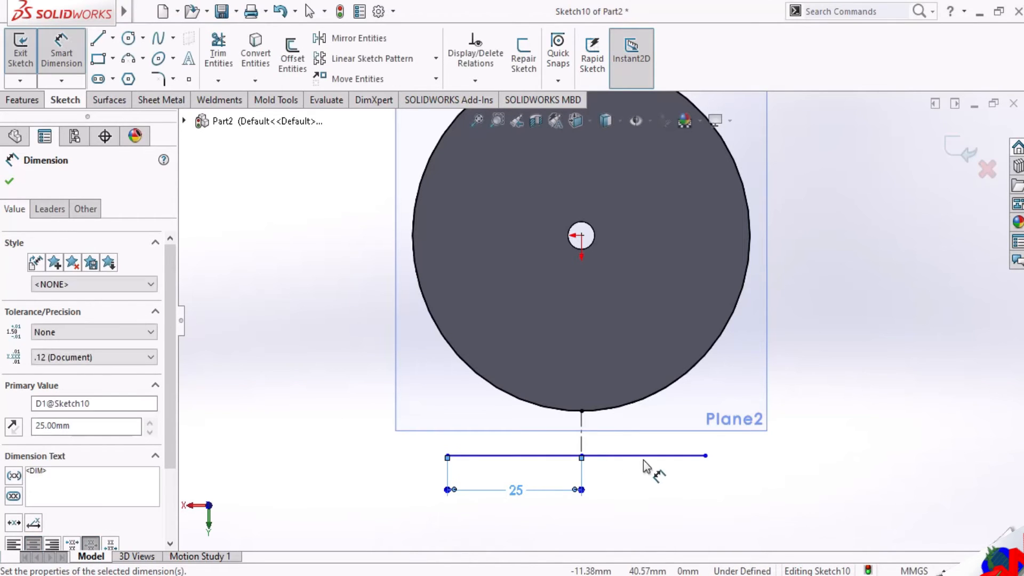
Dimension the horizontal line to the right of the construction line at 25 mm.
click(645, 456)
click(648, 484)
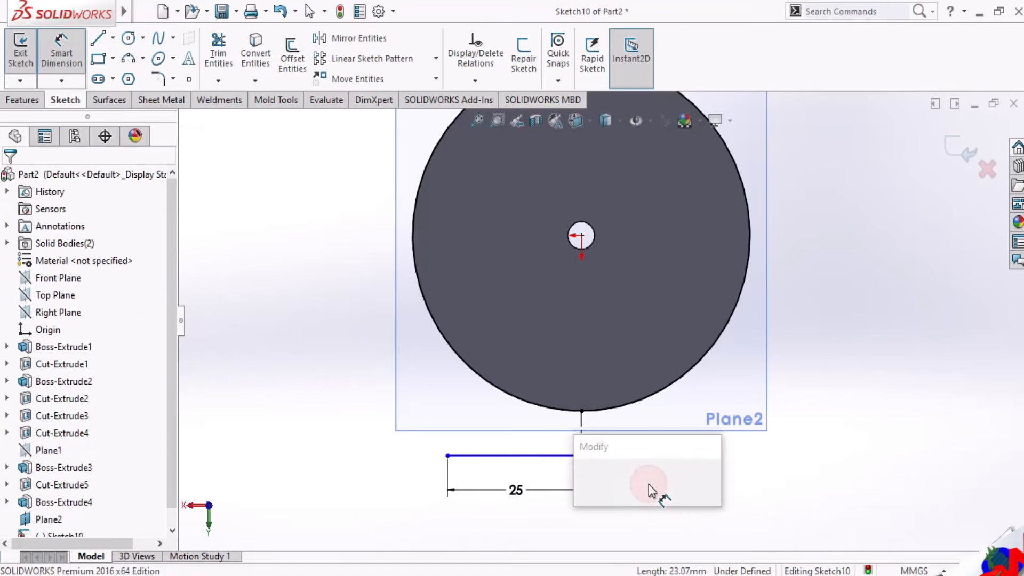
text(25)
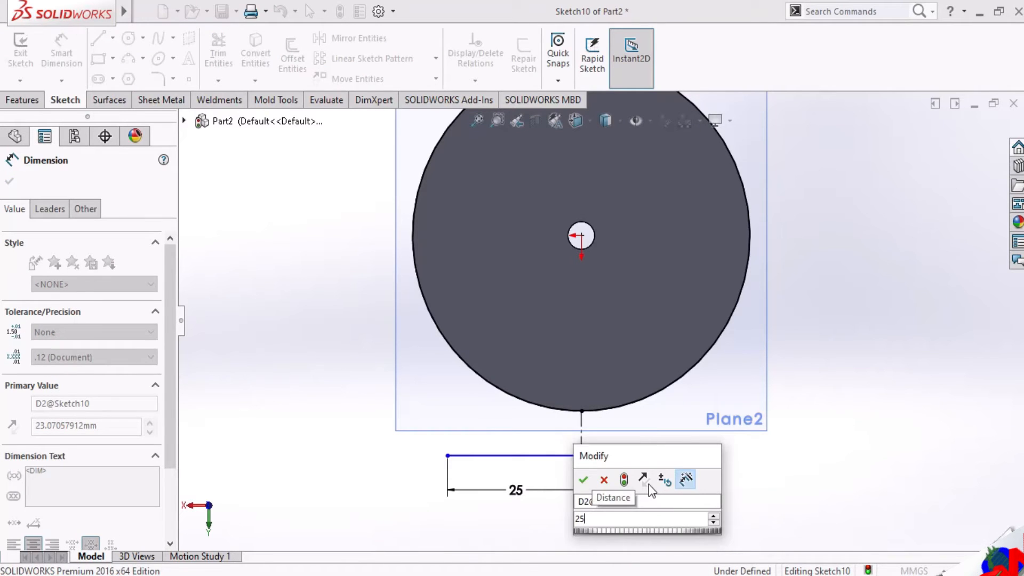
key(Return)
key(Escape)
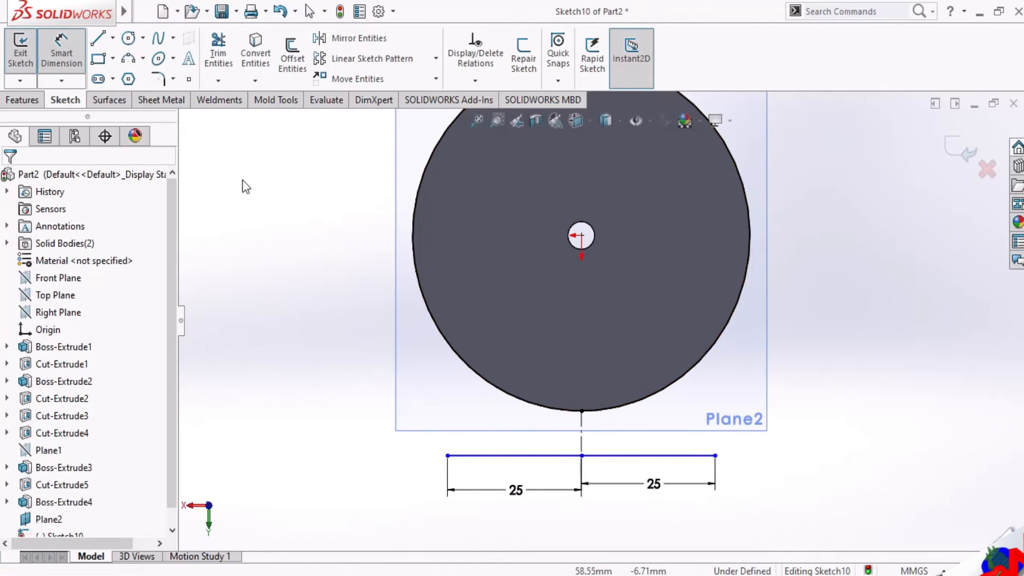
key(Escape)
click(113, 38)
click(119, 59)
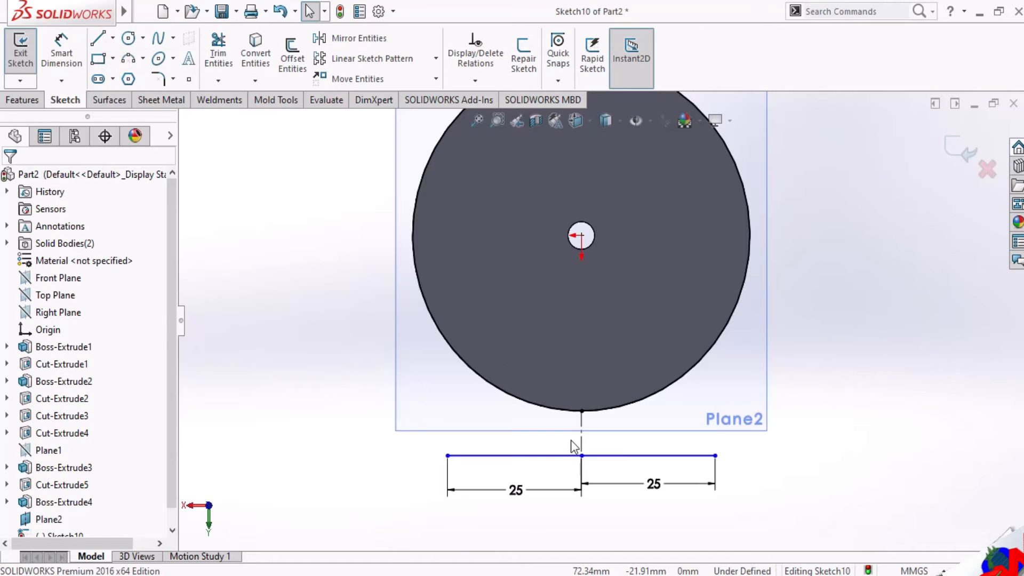
scroll(571, 459, down, 3)
middle_drag(517, 393, 528, 410)
mouse_move(472, 354)
middle_down()
mouse_move(486, 337)
mouse_move(478, 294)
mouse_move(478, 360)
middle_up()
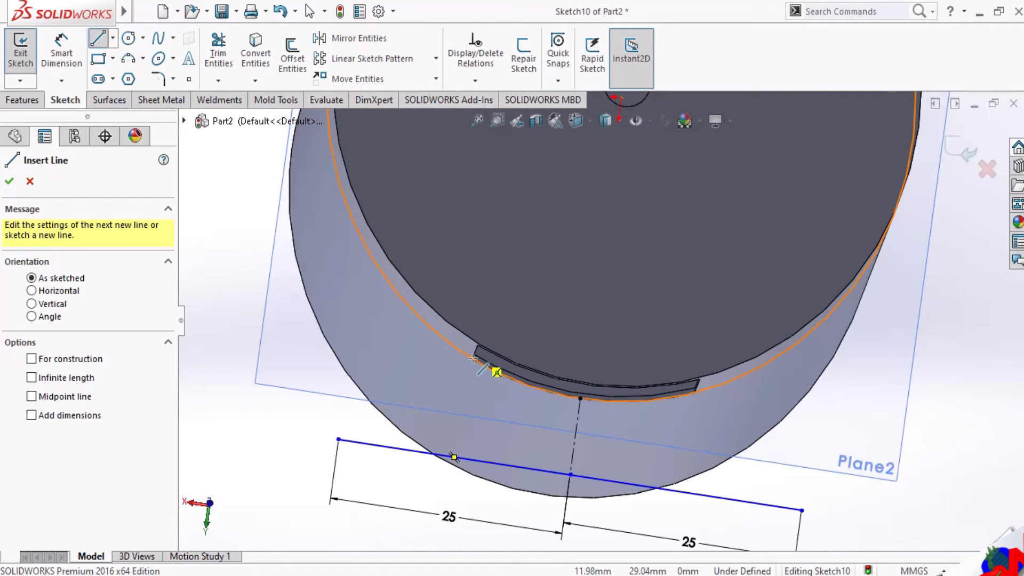
scroll(576, 472, up, 3)
scroll(570, 450, down, 2)
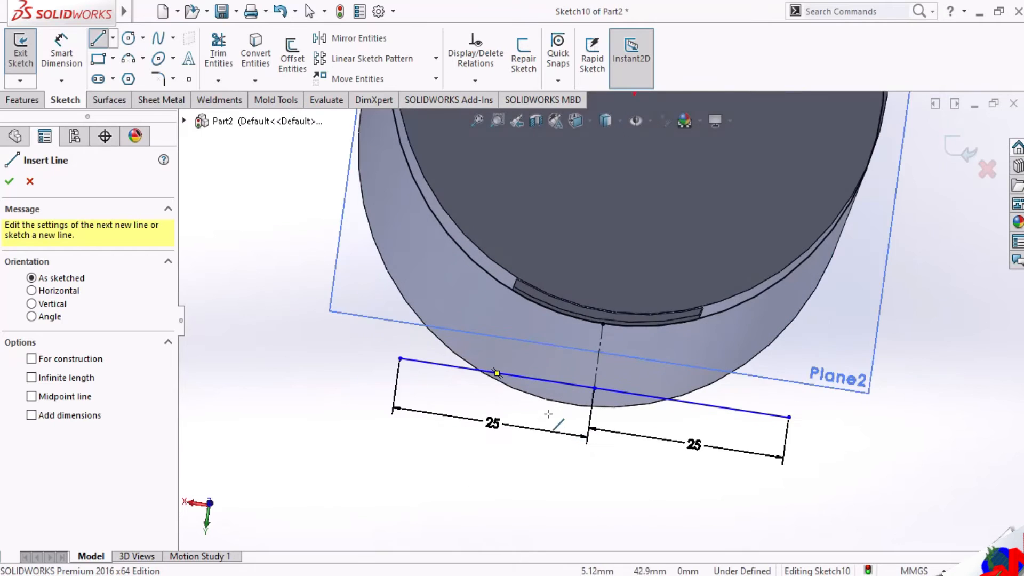
key(Escape)
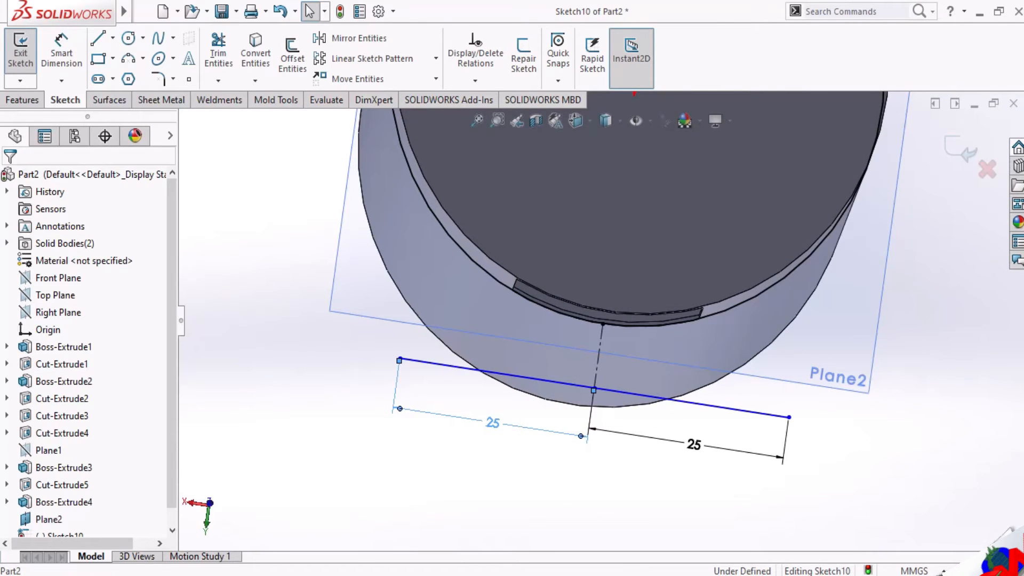
Set the lengths of the horizontal lines on both sides of the construction line to 8 mm.
click(494, 424)
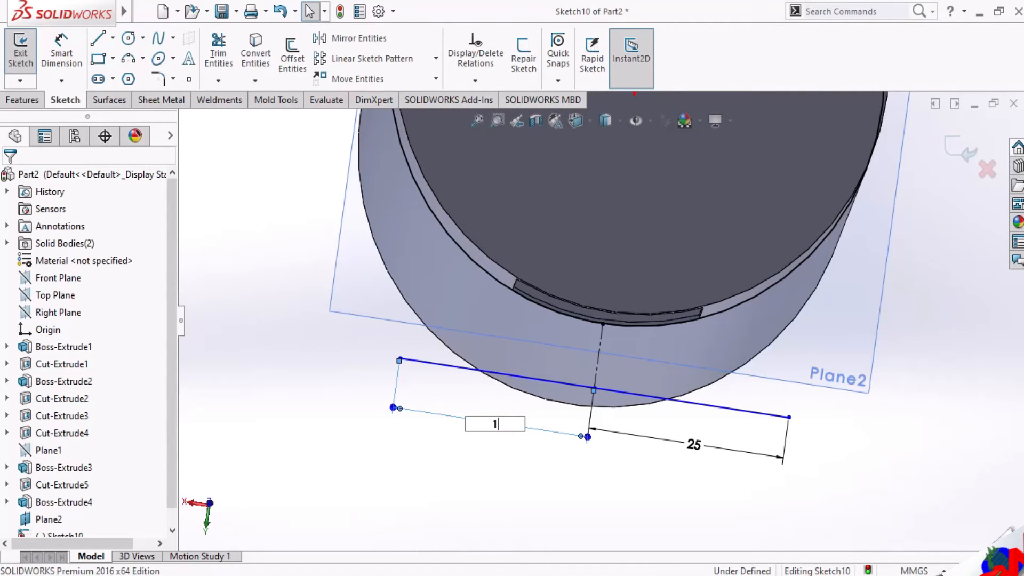
key(Return)
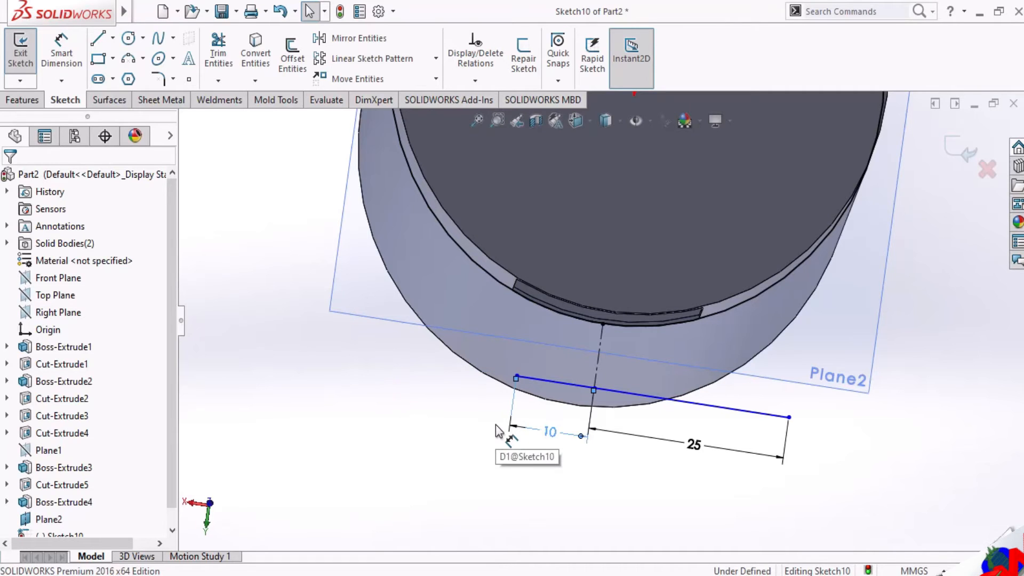
click(554, 435)
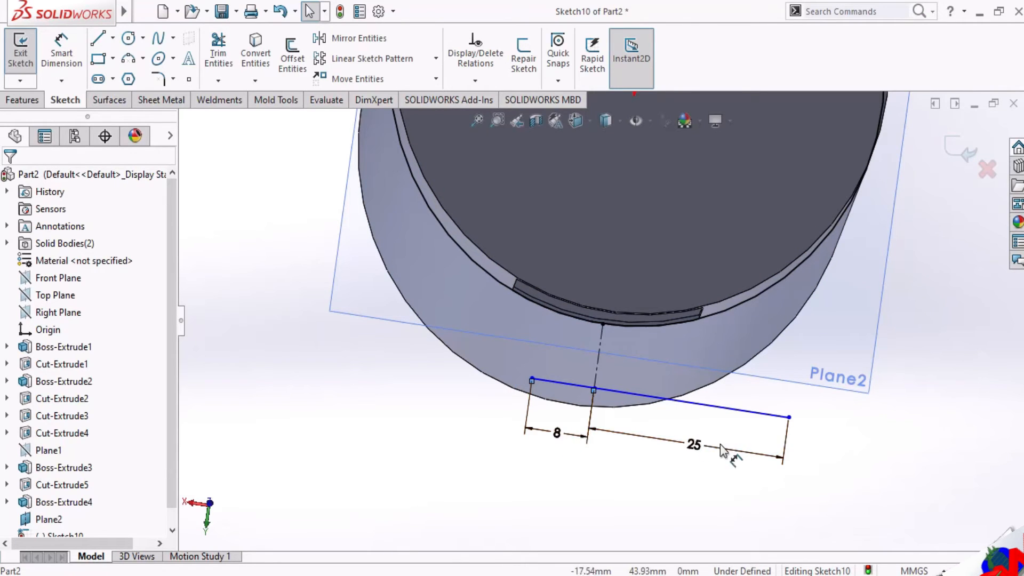
double_click(694, 443)
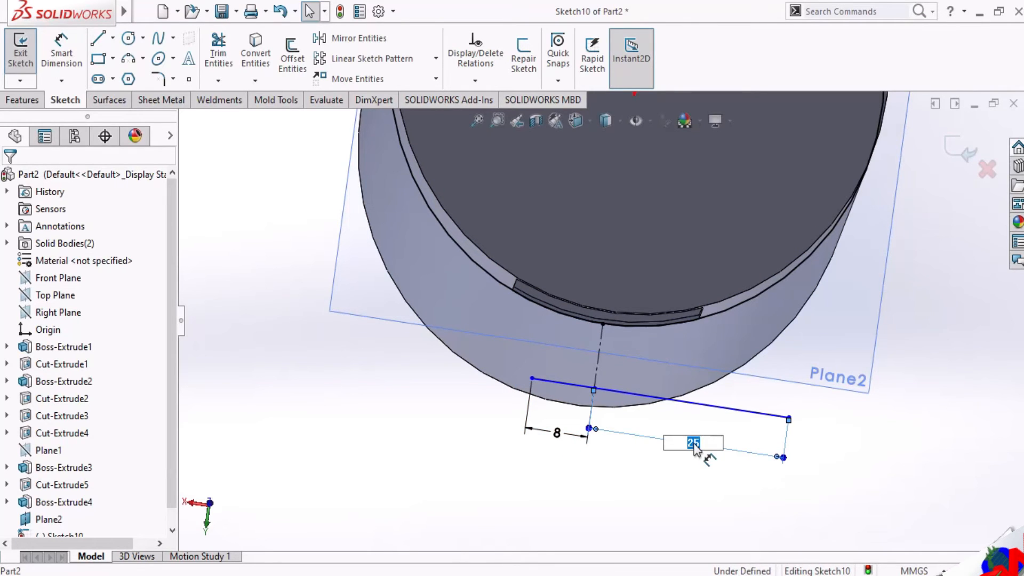
click(689, 421)
Sketch a slanted line from the left end of the horizontal lines up to the converted circle, at the thin rim recess's left corner.
click(112, 38)
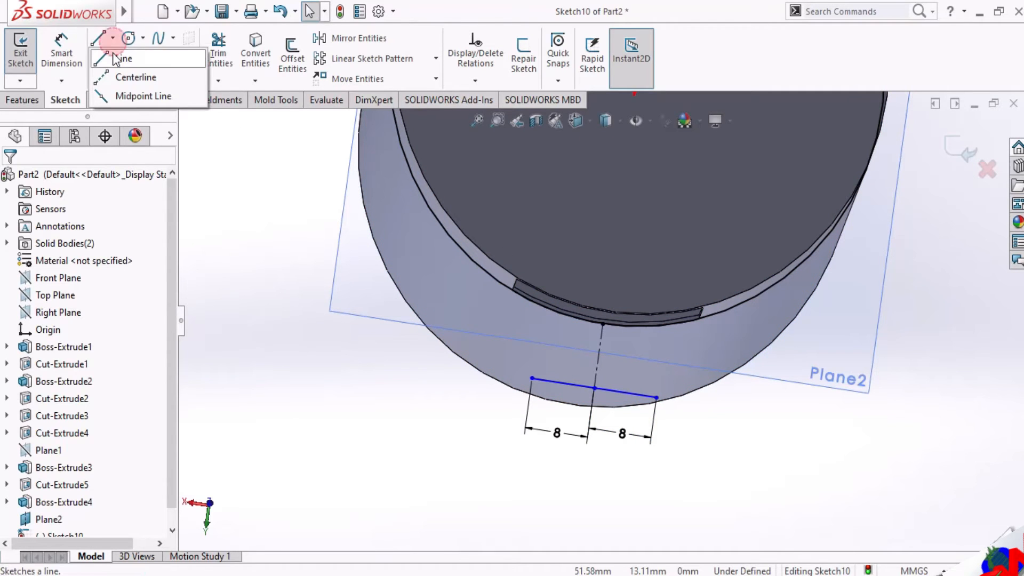
click(116, 60)
mouse_move(565, 316)
middle_down()
mouse_move(572, 350)
mouse_move(655, 445)
middle_up()
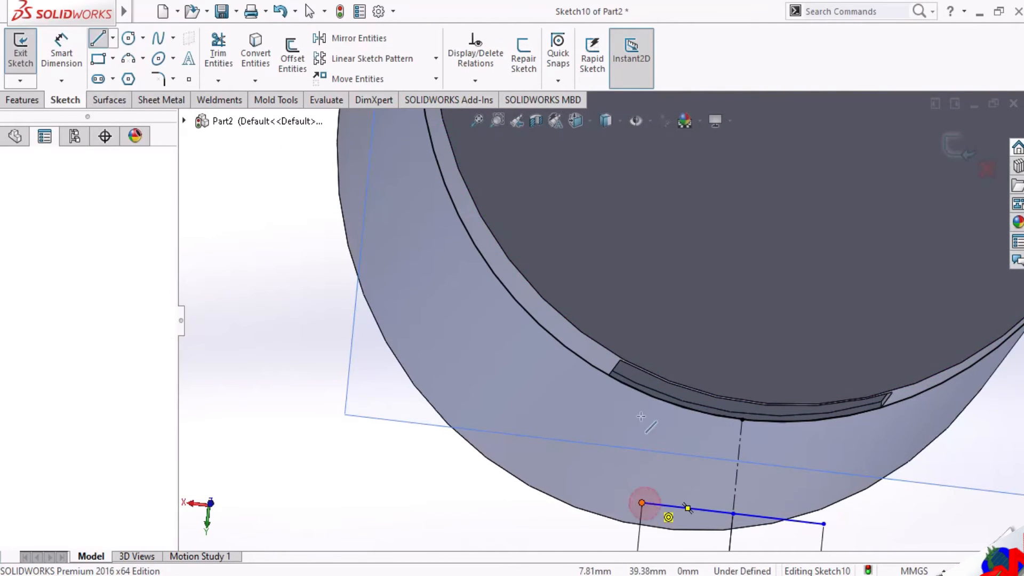
click(641, 504)
click(609, 377)
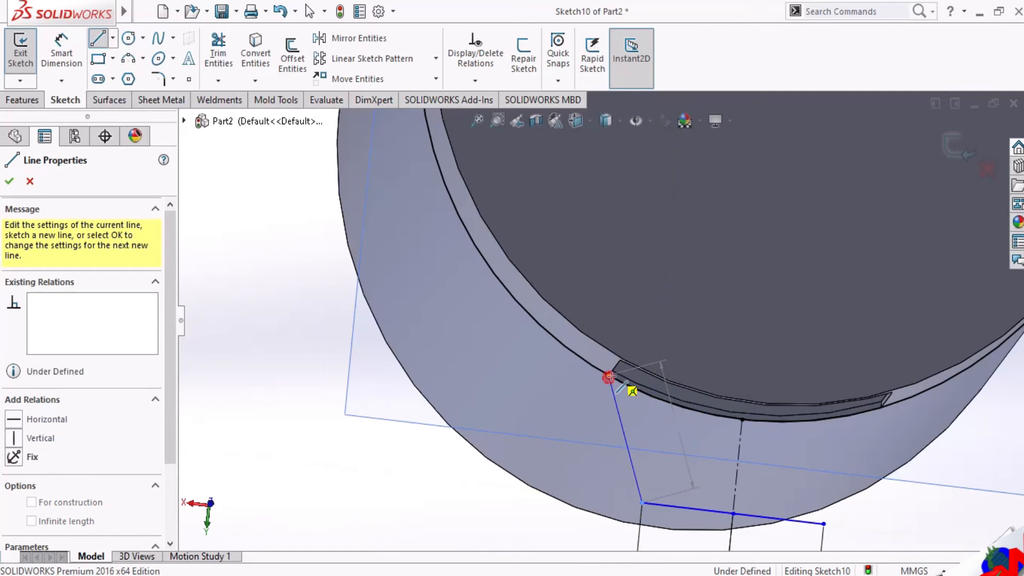
key(Escape)
Sketch a slanted line about 11.6 mm long from the right end of the horizontal lines up to the converted circle.
scroll(784, 464, up, 1)
scroll(784, 467, down, 2)
click(109, 39)
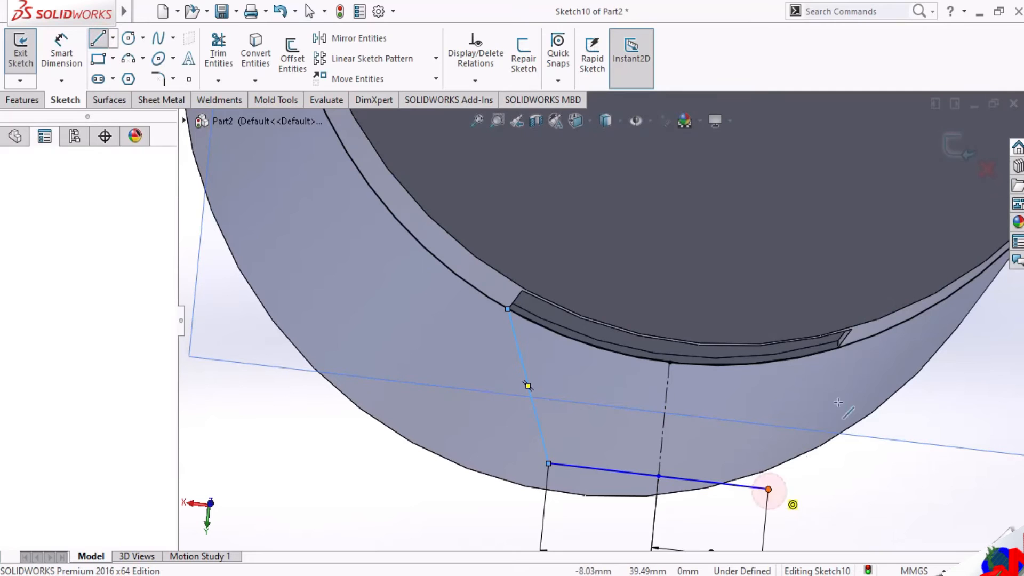
click(768, 490)
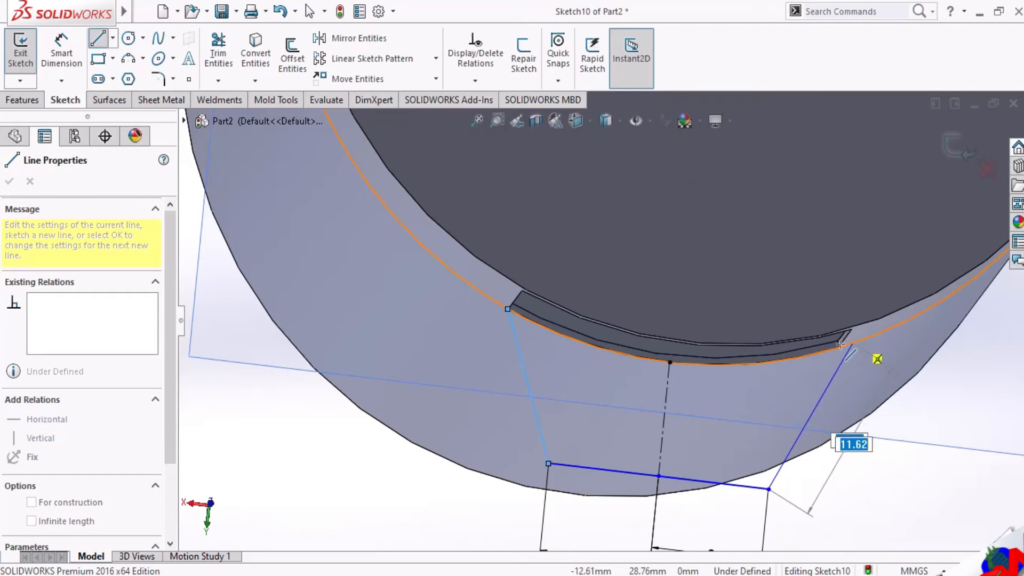
click(840, 345)
key(Escape)
key(Escape)
Trim away the circle's arc segments between the two slanted lines and the vertical construction line.
scroll(616, 348, up, 2)
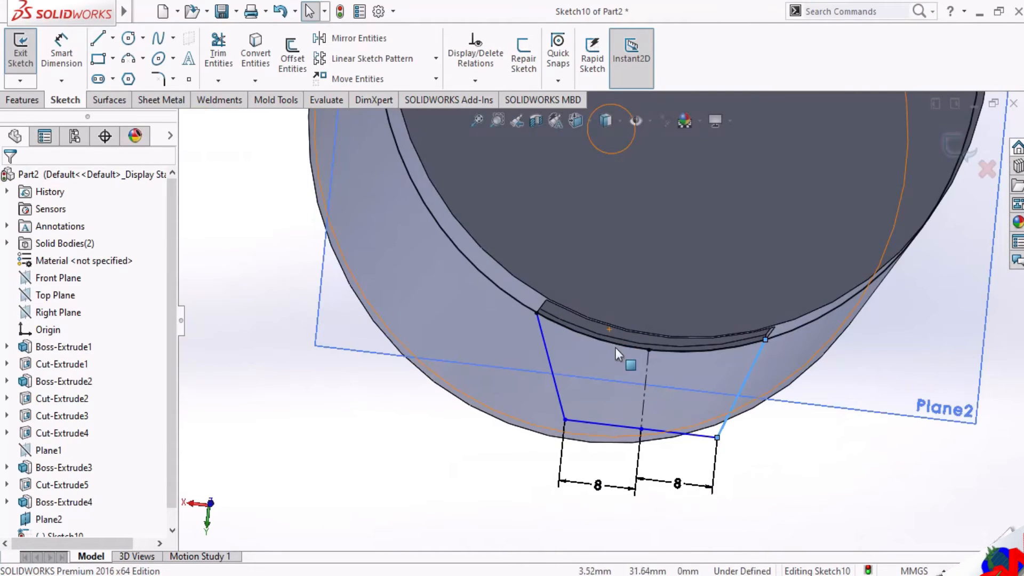
middle_drag(615, 348, 593, 394)
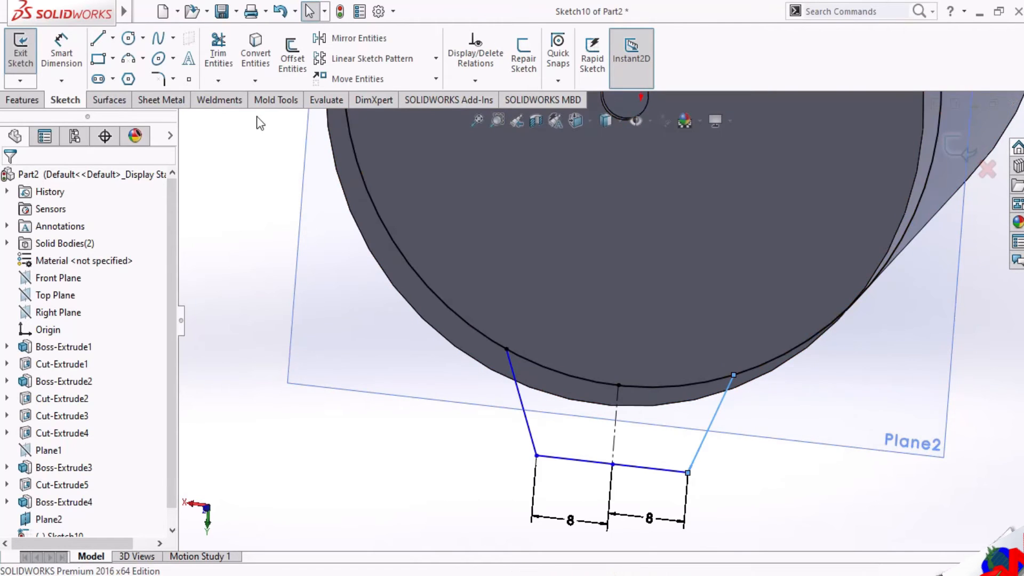
click(217, 50)
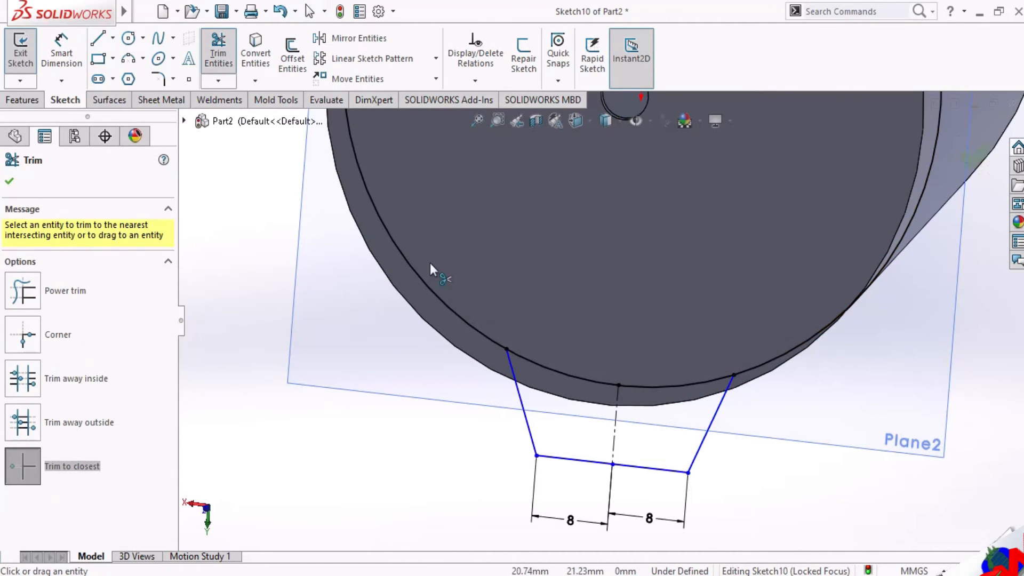
click(557, 377)
click(649, 391)
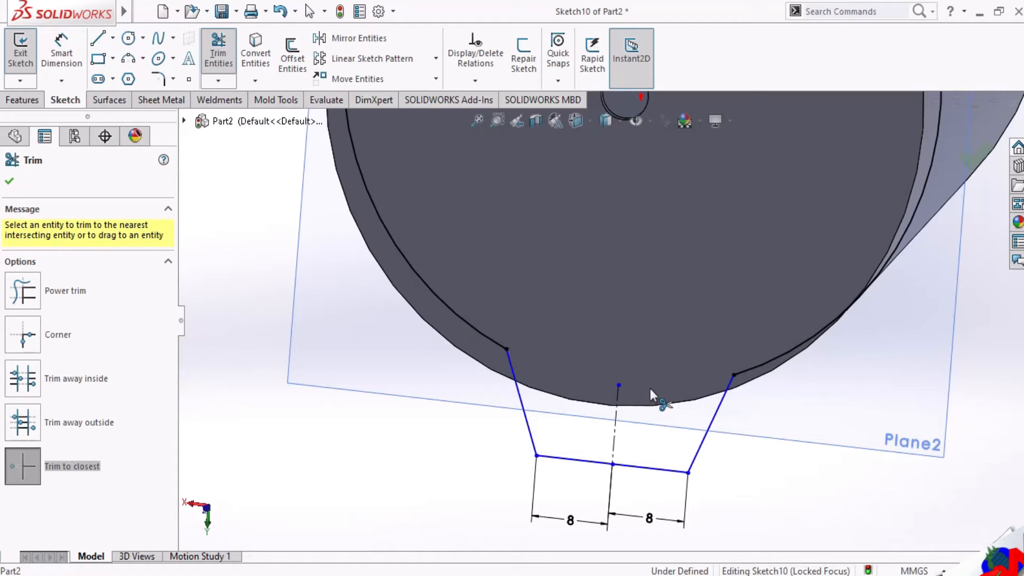
click(616, 430)
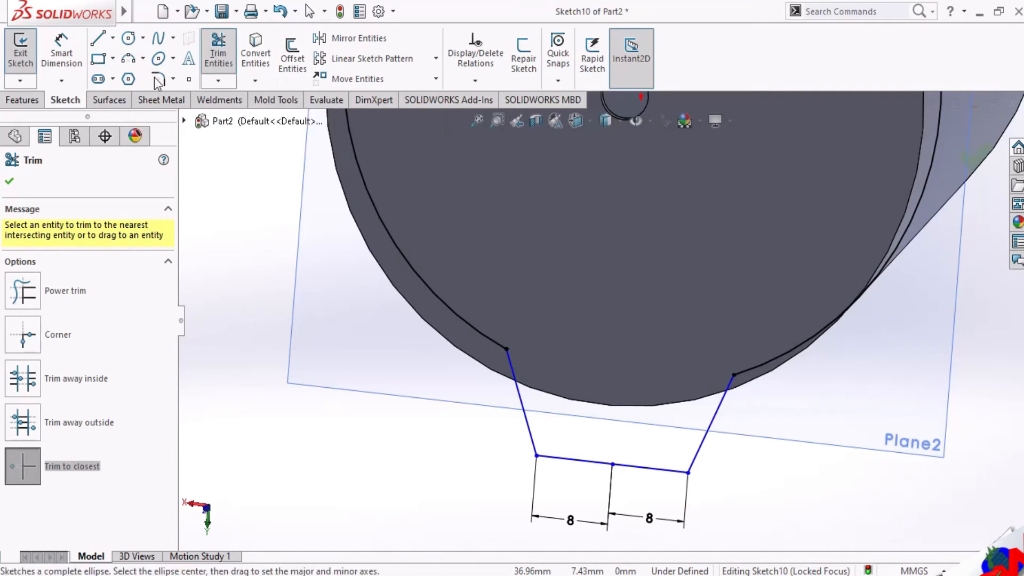
Round both lower corners of the trapezoidal profile with 6 mm sketch fillets.
click(174, 81)
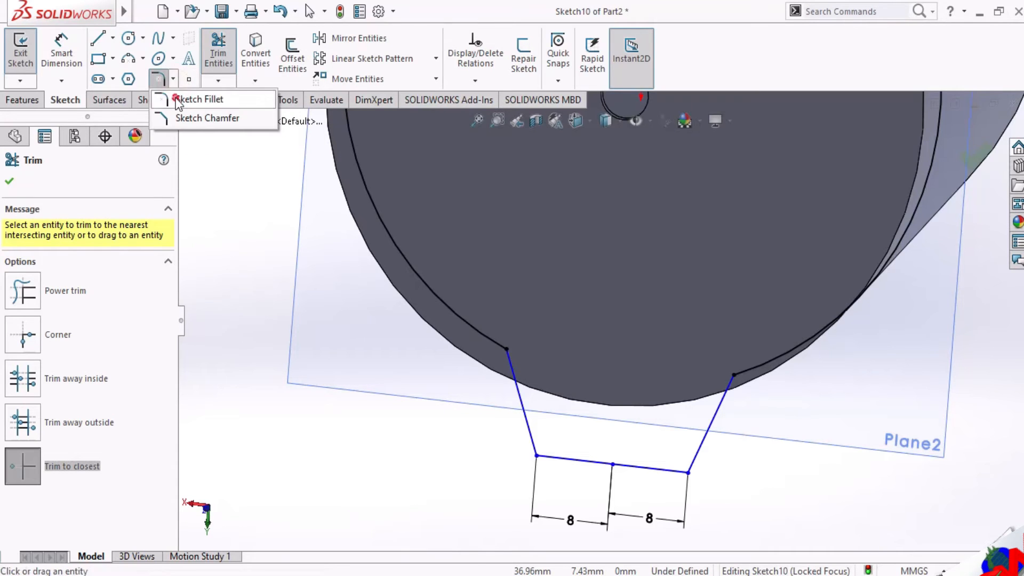
click(199, 99)
click(538, 454)
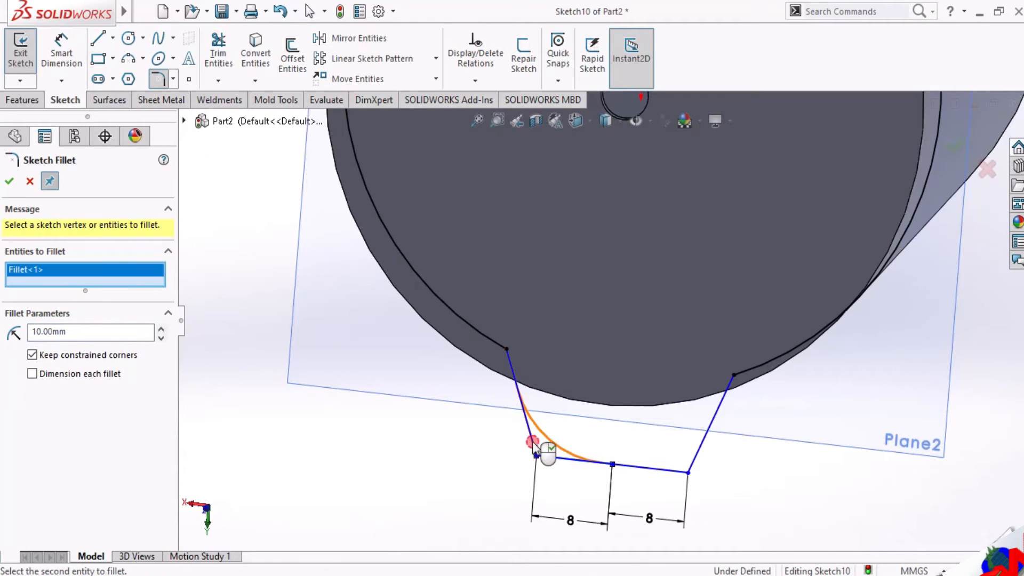
click(693, 459)
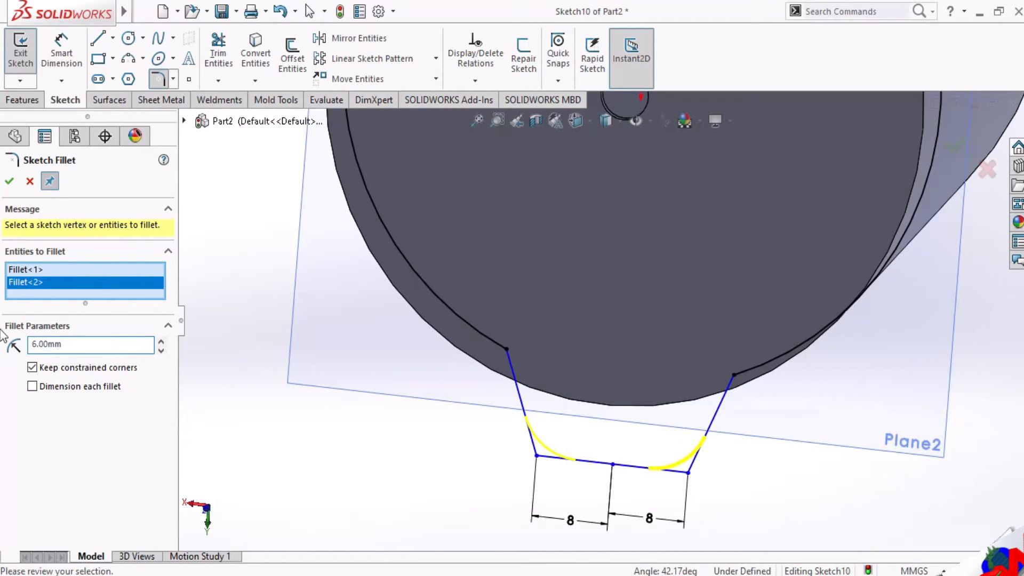
click(9, 181)
Trim away the remaining large arc of the converted circle outside the slanted lines.
mouse_move(636, 405)
middle_down()
mouse_move(661, 370)
mouse_move(615, 364)
mouse_move(623, 372)
mouse_move(631, 376)
mouse_move(632, 351)
middle_up()
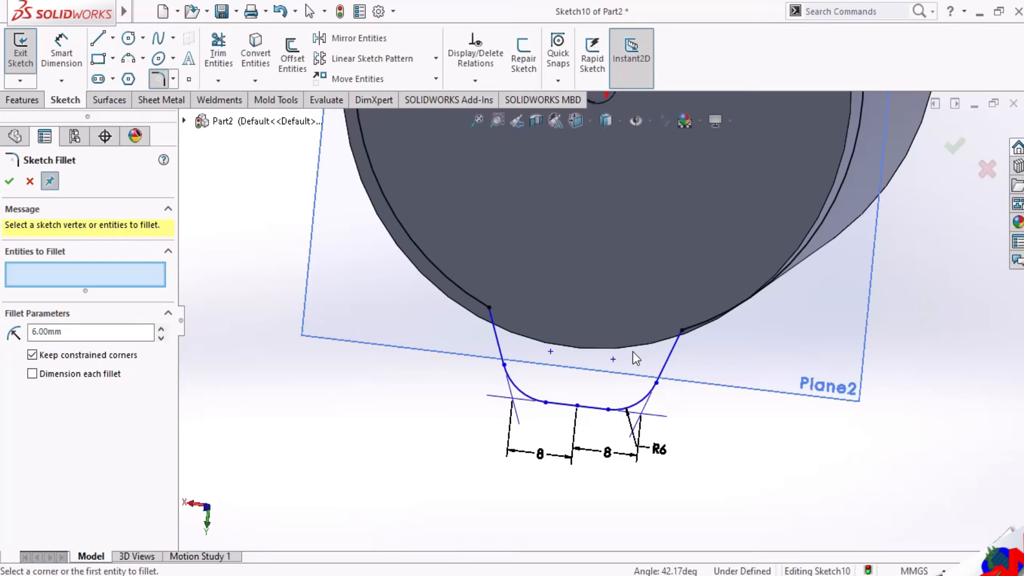
scroll(633, 351, up, 5)
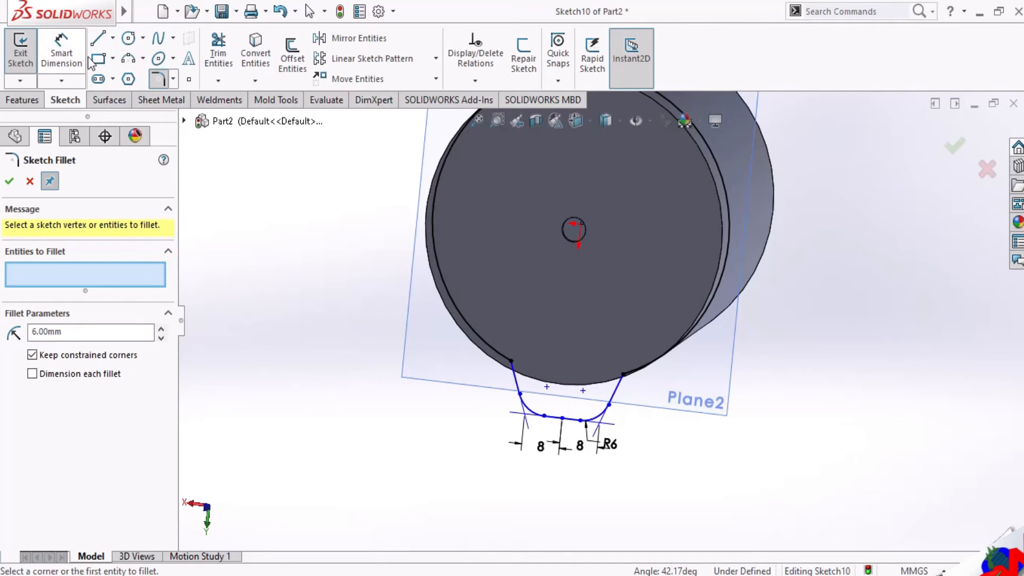
click(218, 54)
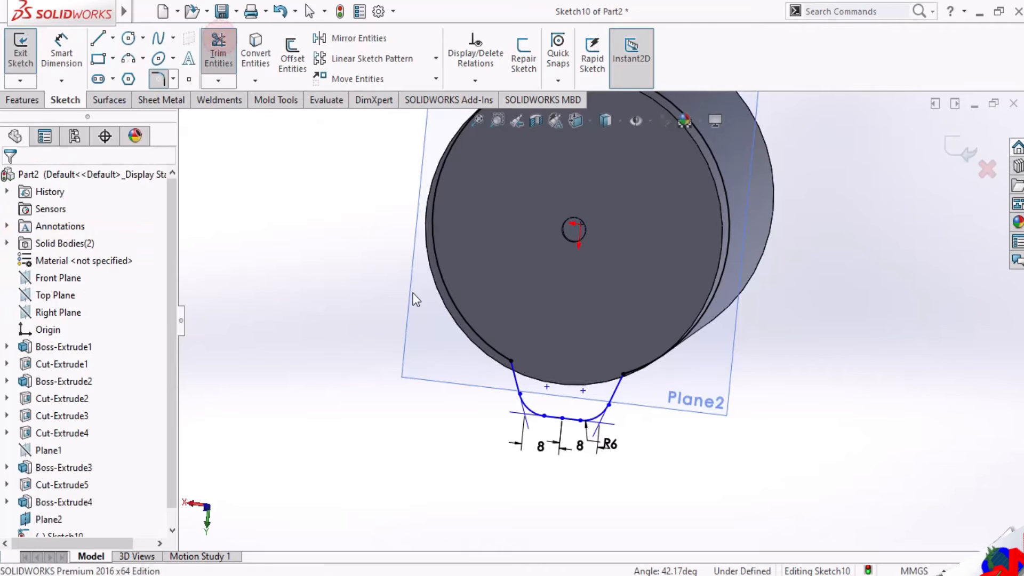
click(453, 303)
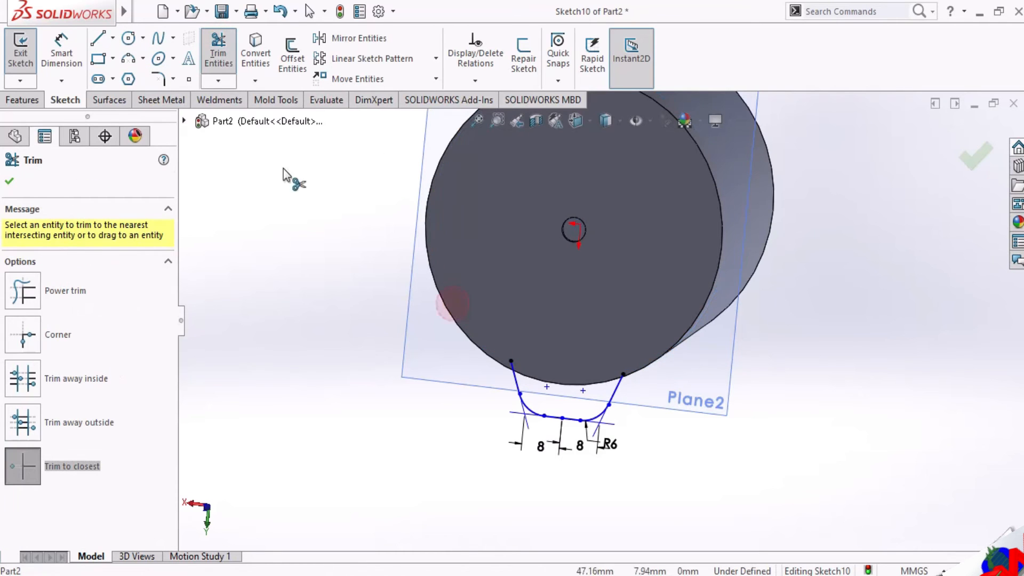
click(9, 182)
Convert the cylinder's outer circular edge again and trim it to the short arc joining the two slanted lines.
click(453, 318)
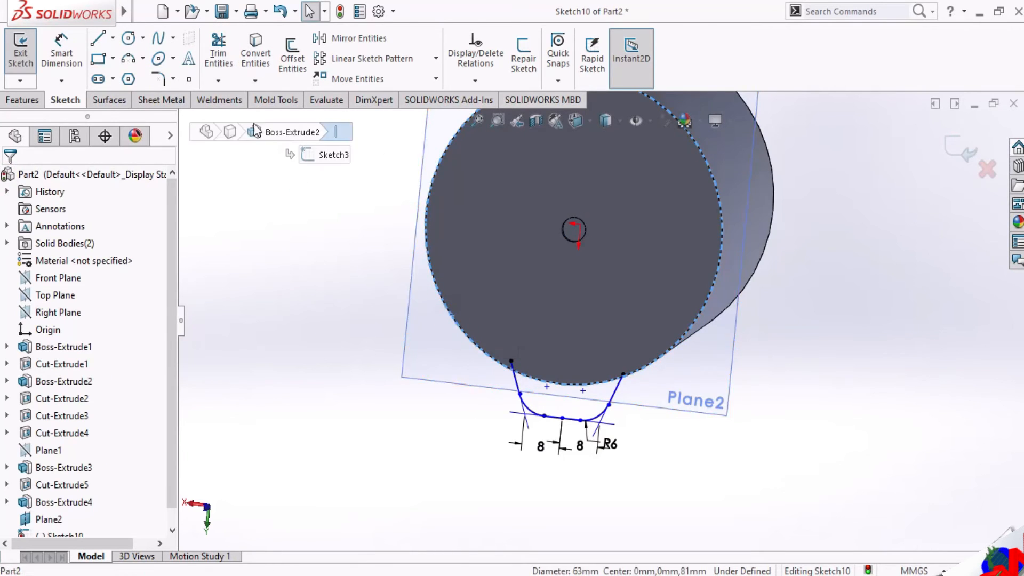
mouse_move(592, 280)
middle_down()
mouse_move(631, 236)
mouse_move(697, 267)
mouse_move(601, 298)
mouse_move(584, 315)
middle_up()
scroll(635, 331, down, 1)
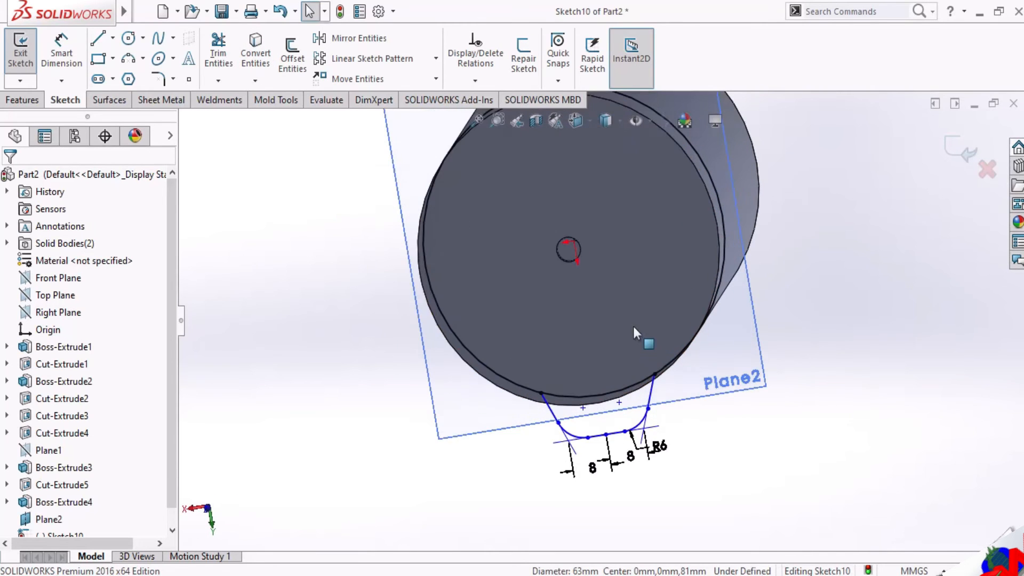
click(219, 51)
click(725, 217)
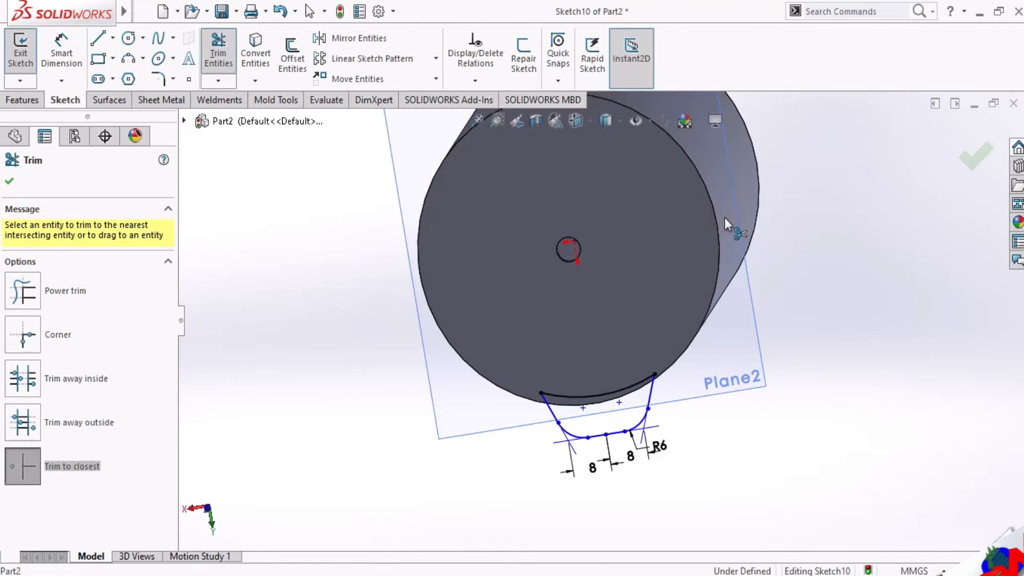
click(9, 178)
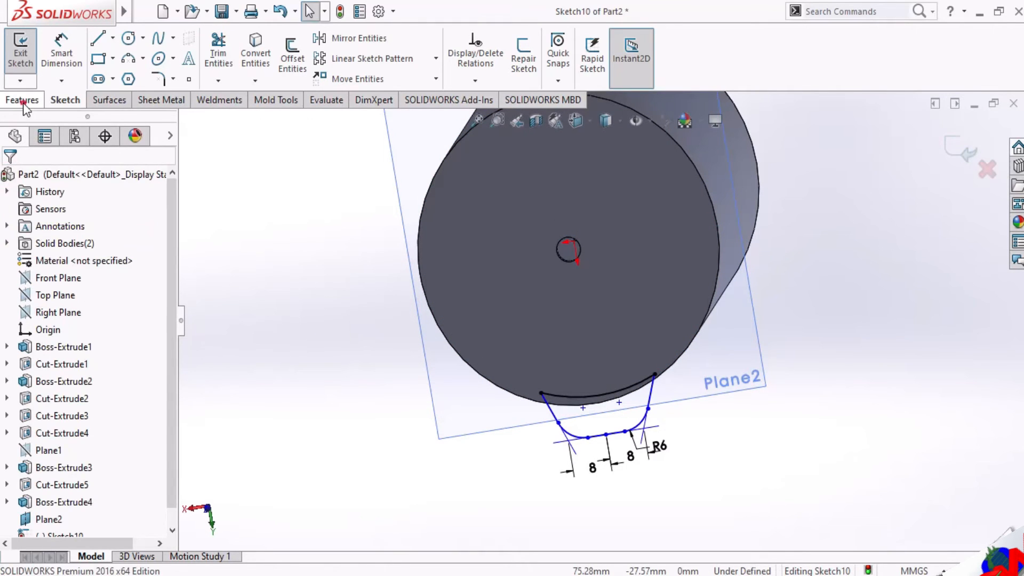
Start a blind boss extrusion of the rounded trapezoidal profile from its sketch plane with a depth of 10 mm.
click(23, 99)
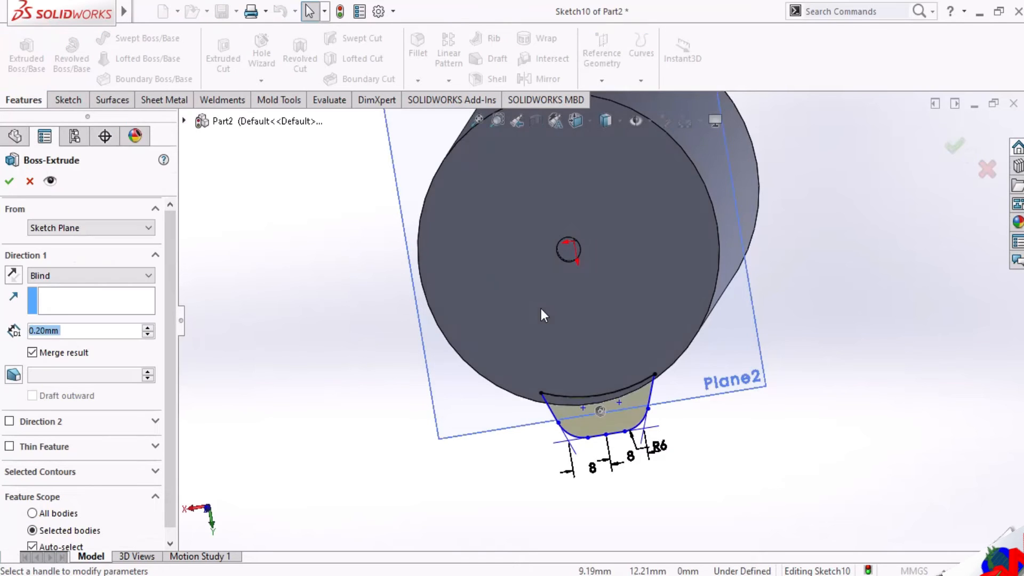
scroll(553, 367, down, 3)
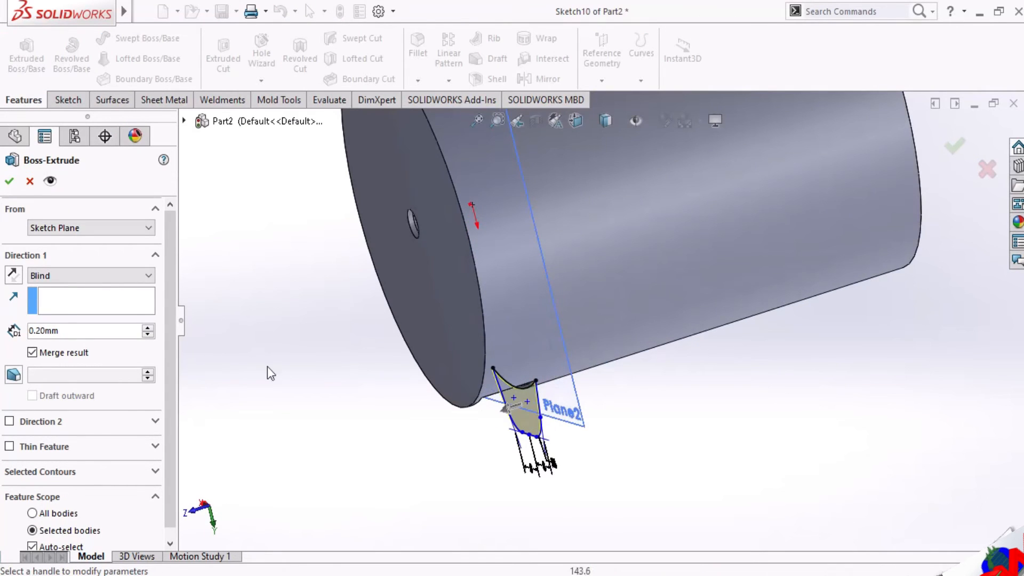
click(148, 329)
click(149, 329)
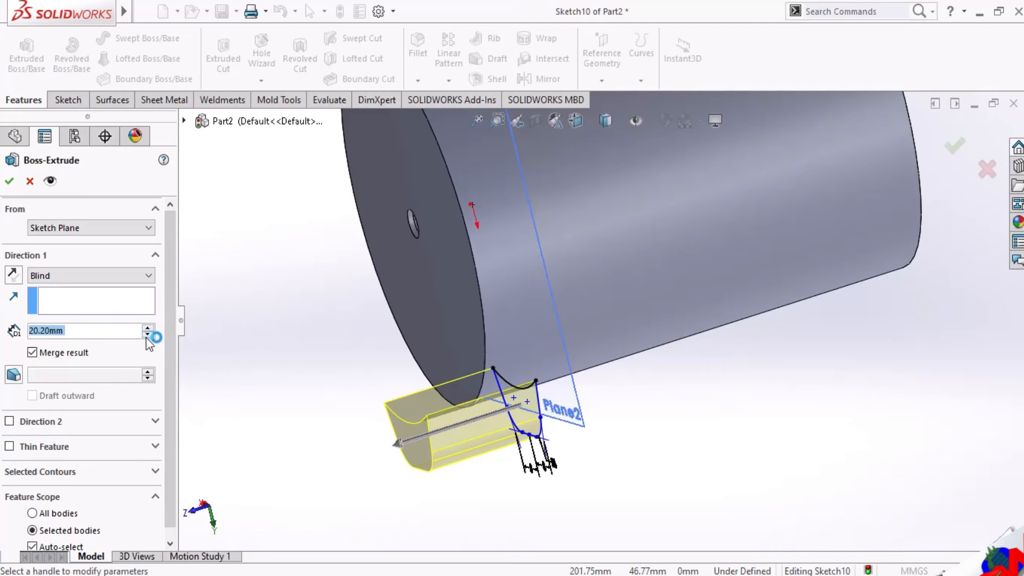
click(146, 336)
middle_drag(462, 427, 479, 405)
scroll(491, 414, down, 4)
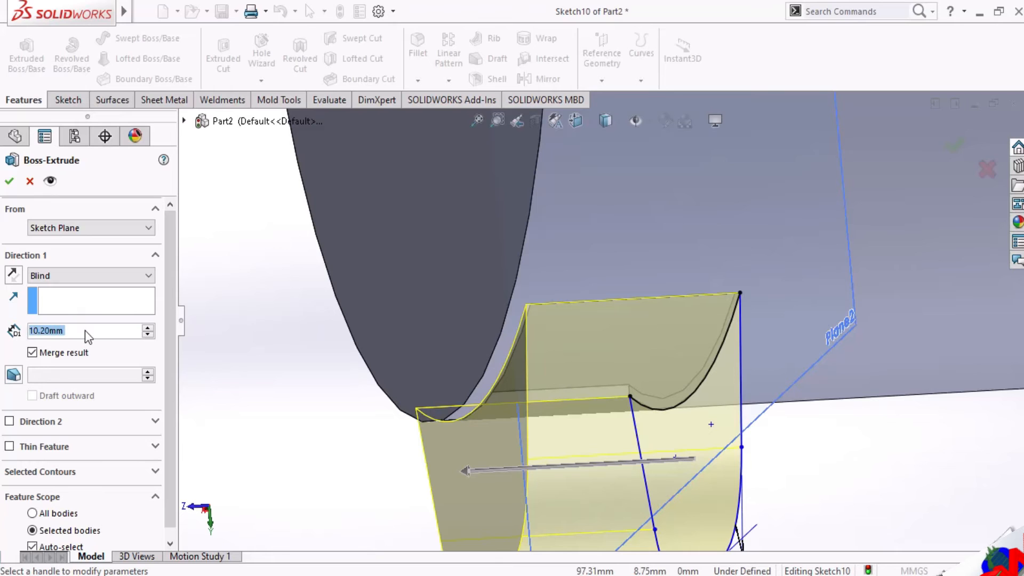
text(10)
key(Return)
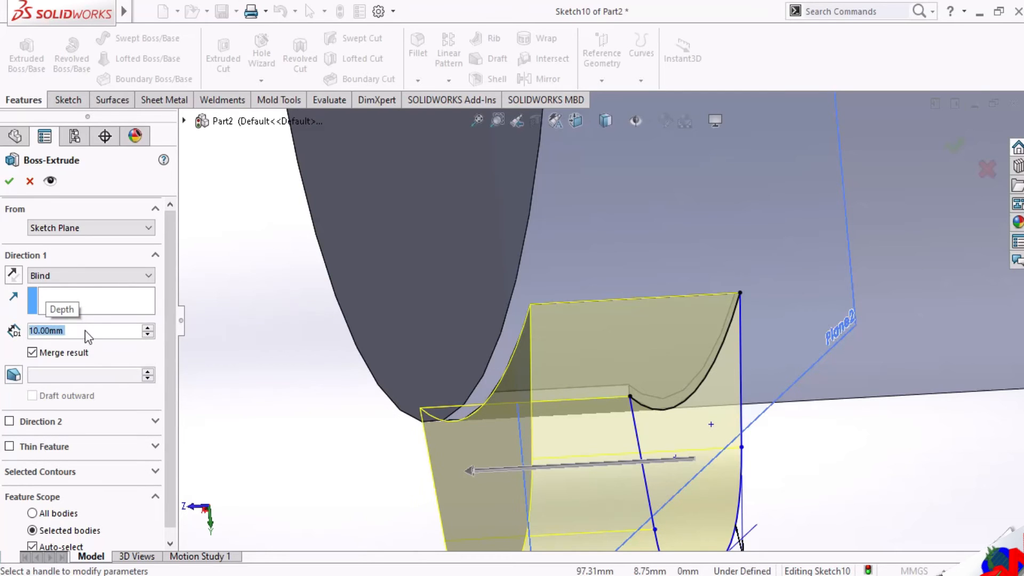
Try extrusion depths of 11 mm and 10.20 mm for the trapezoidal boss.
text(11)
key(Return)
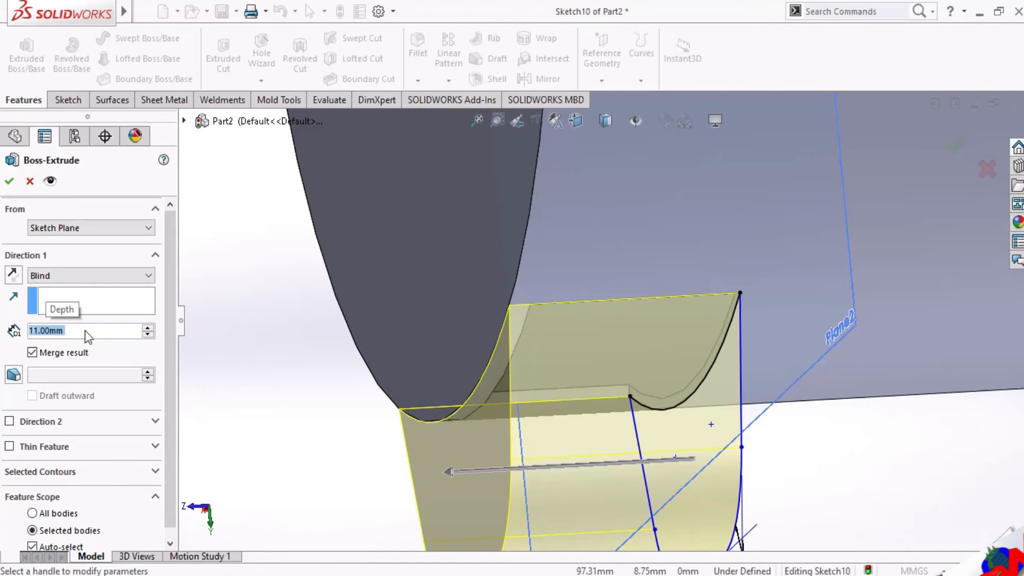
text(10)
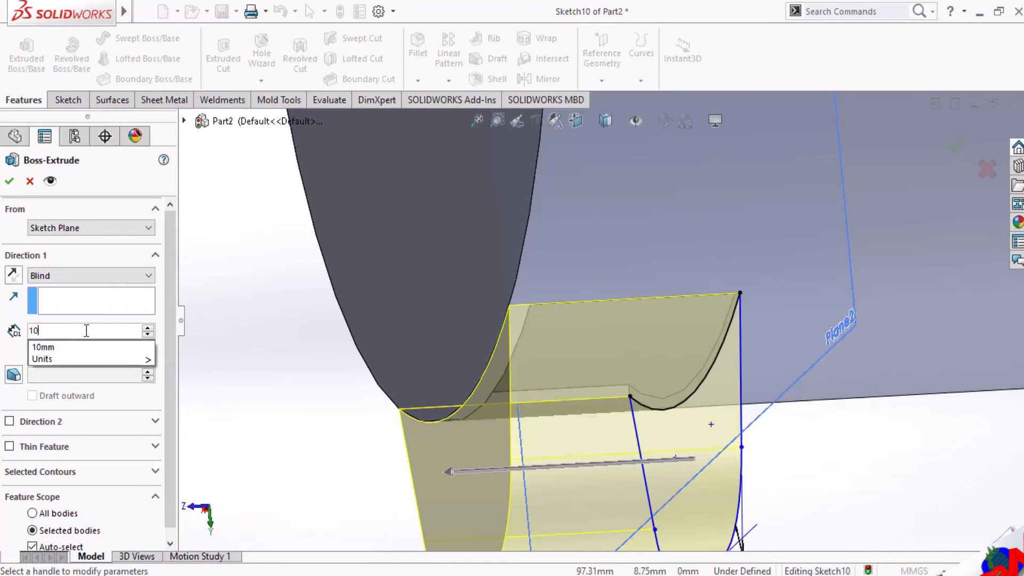
text(.20)
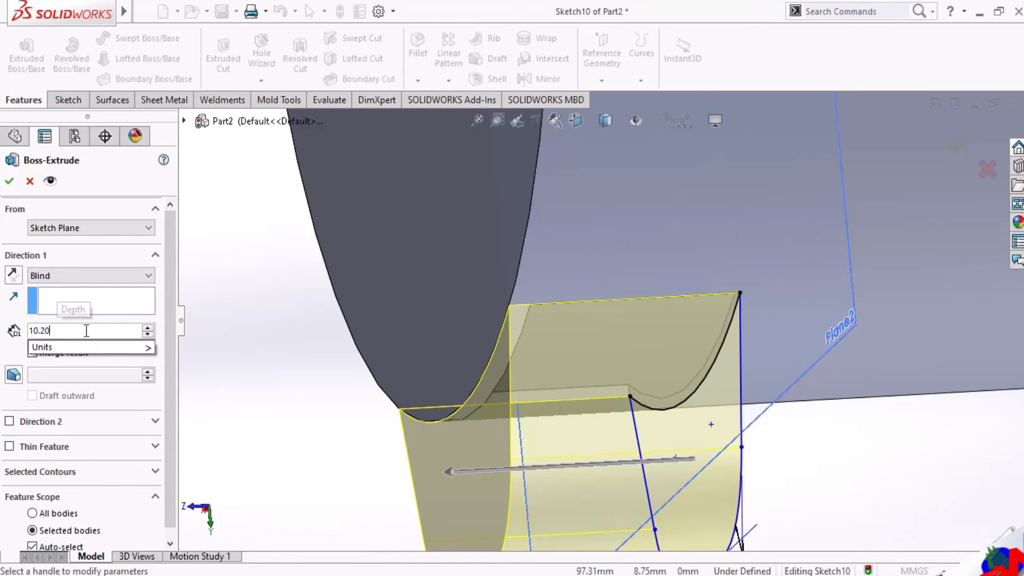
key(Return)
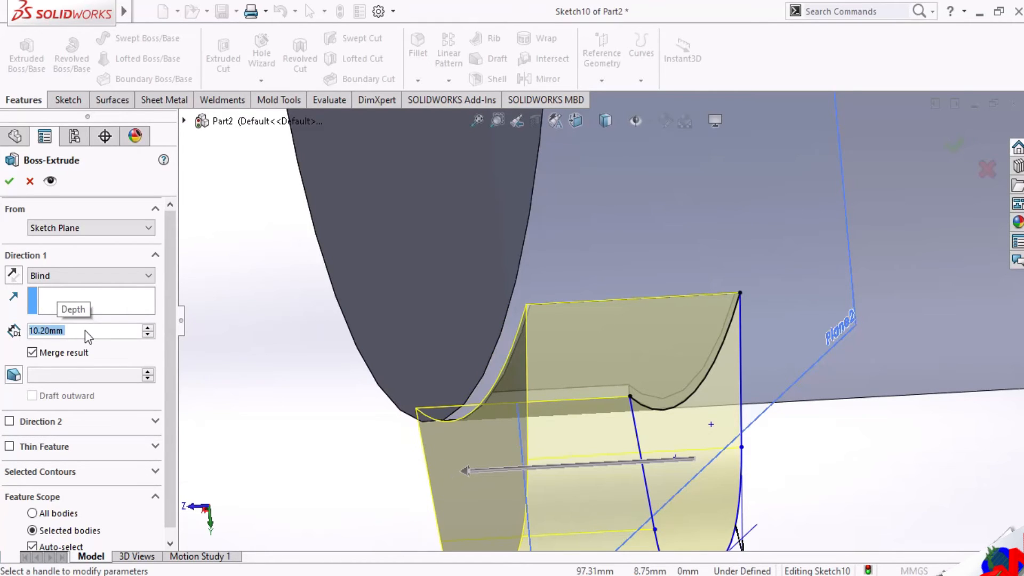
click(9, 182)
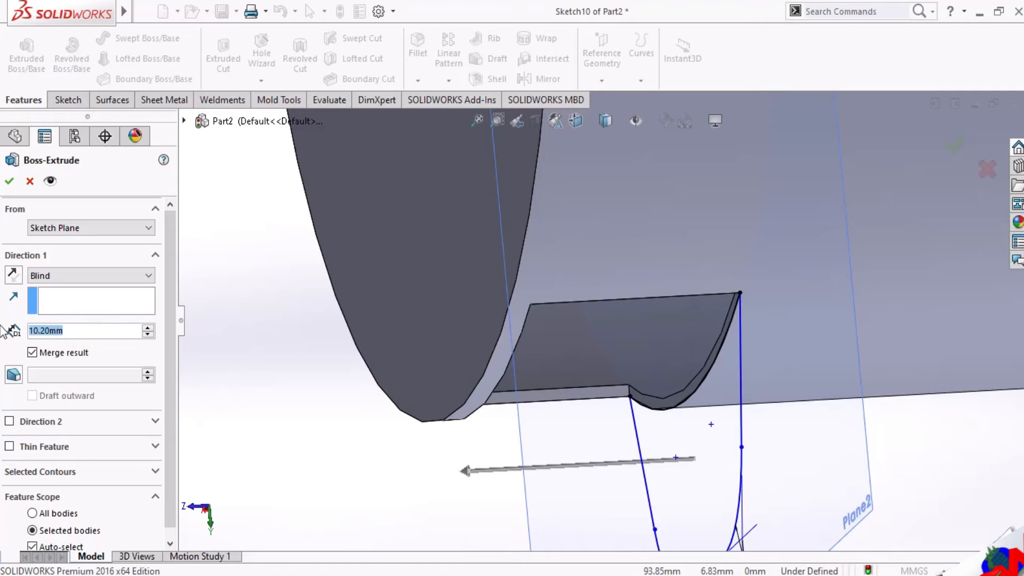
Set the extrusion depth to 10 mm and complete the trapezoidal boss.
text(10)
key(Return)
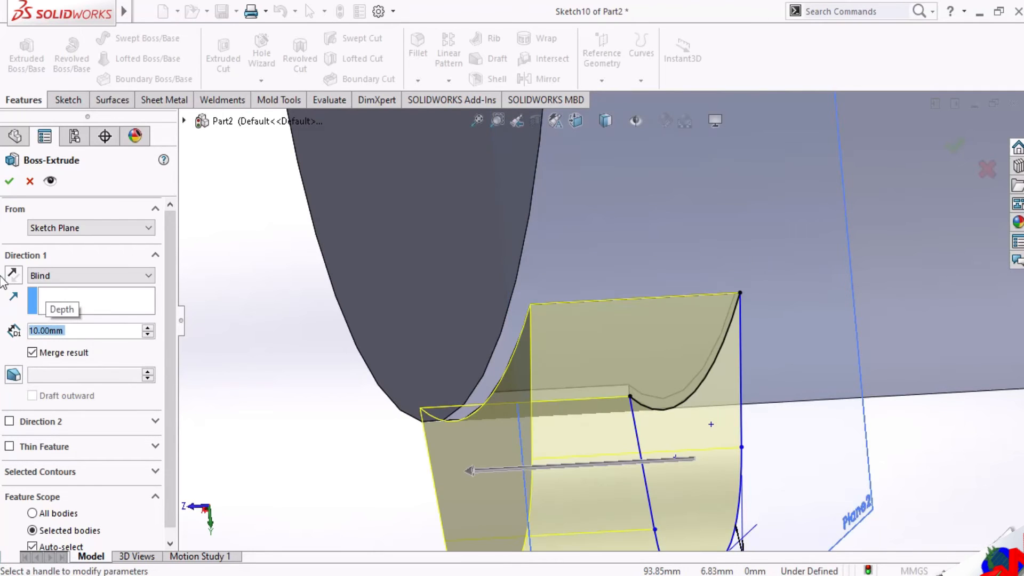
click(9, 182)
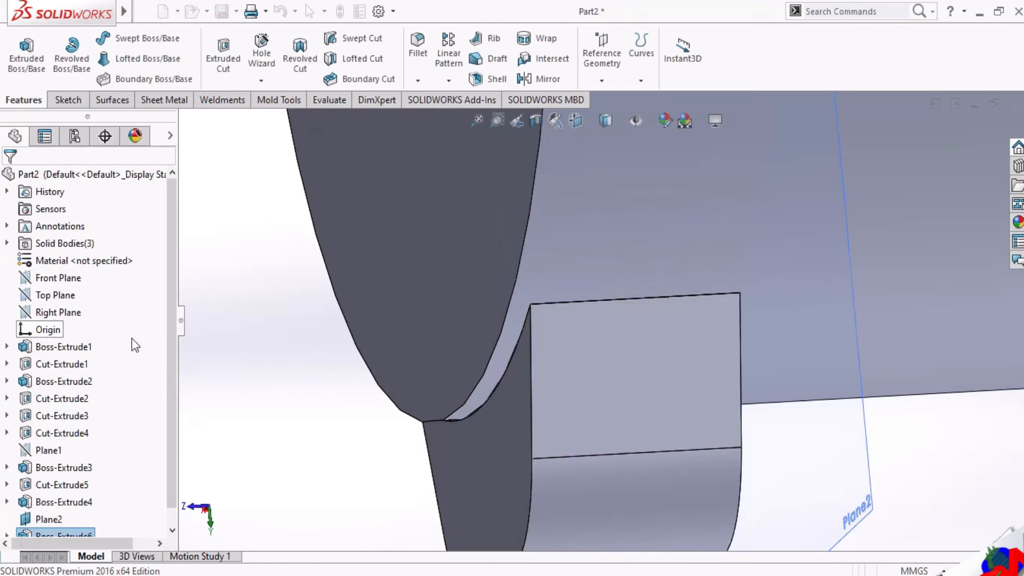
Examine the extruded trapezoidal boss and its fit against the cylinder's end from several sides.
scroll(607, 415, up, 5)
middle_drag(604, 392, 674, 352)
scroll(623, 327, up, 4)
scroll(674, 352, down, 5)
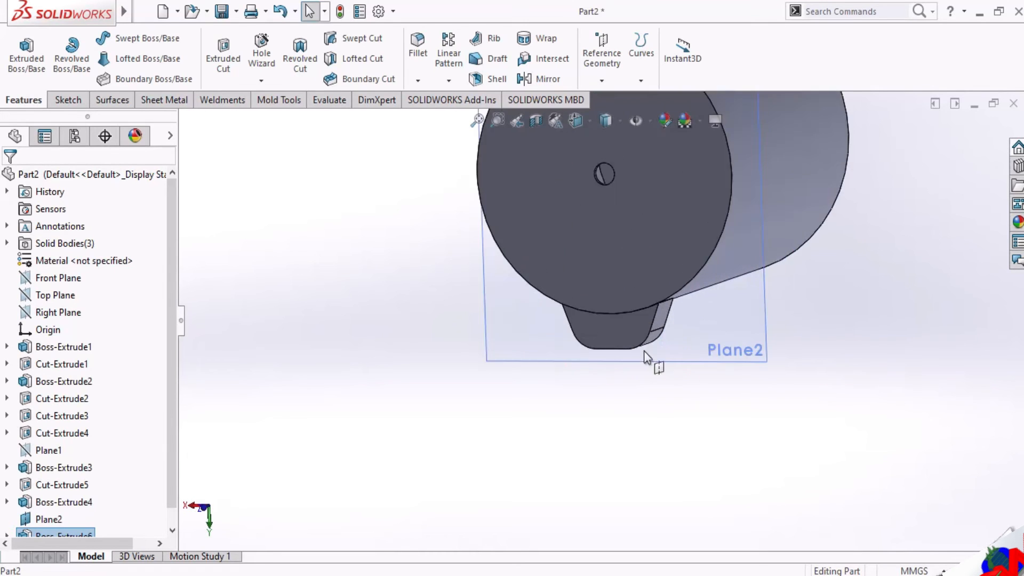
scroll(575, 261, up, 3)
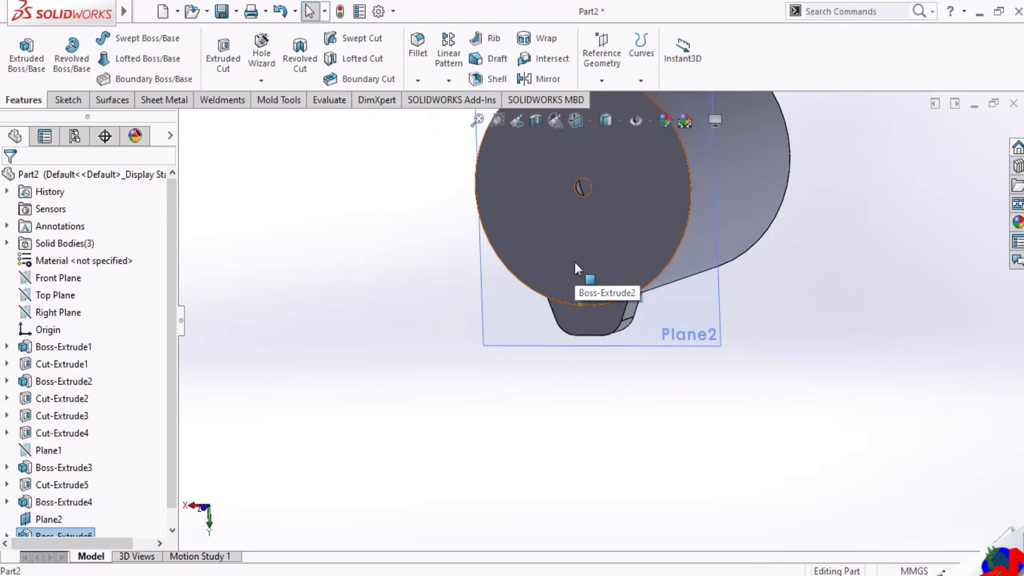
scroll(639, 251, up, 2)
middle_drag(639, 250, 513, 258)
scroll(545, 383, down, 3)
scroll(545, 383, up, 4)
middle_drag(546, 333, 600, 305)
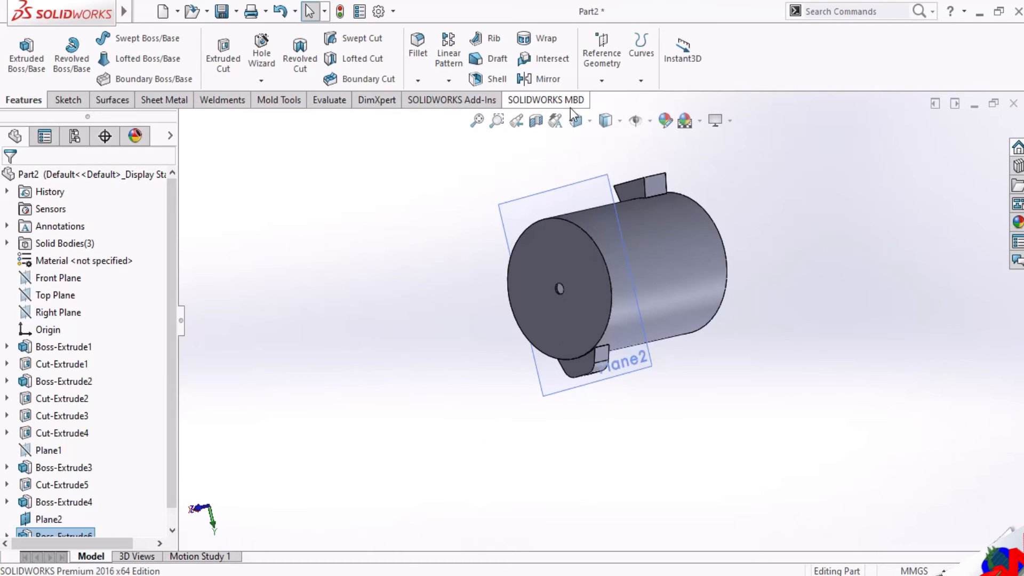
scroll(629, 339, down, 2)
middle_drag(628, 338, 633, 307)
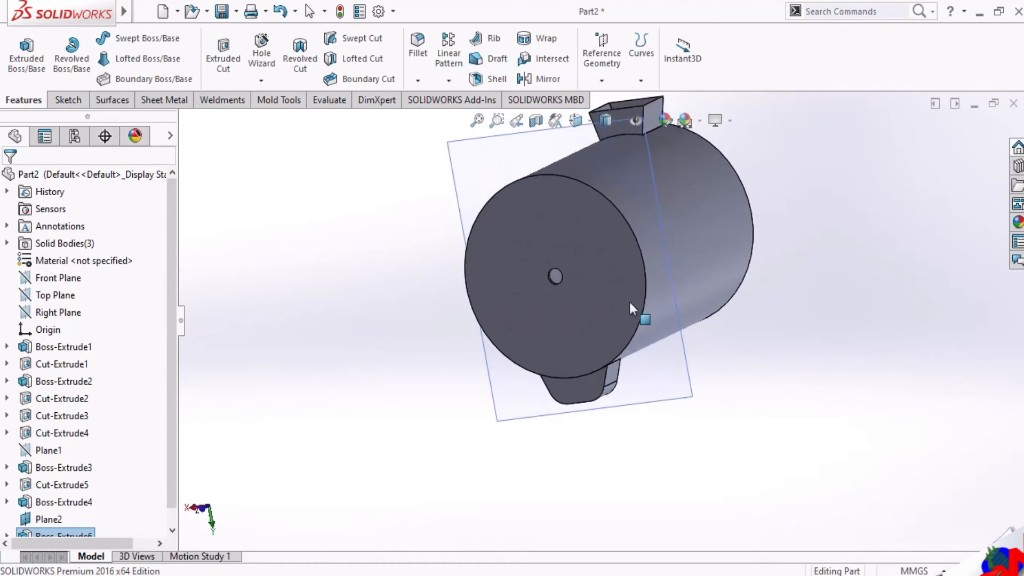
Open a sketch on the trapezoidal boss's front face and convert the face's outline into sketch entities.
click(579, 122)
click(581, 360)
scroll(614, 483, down, 5)
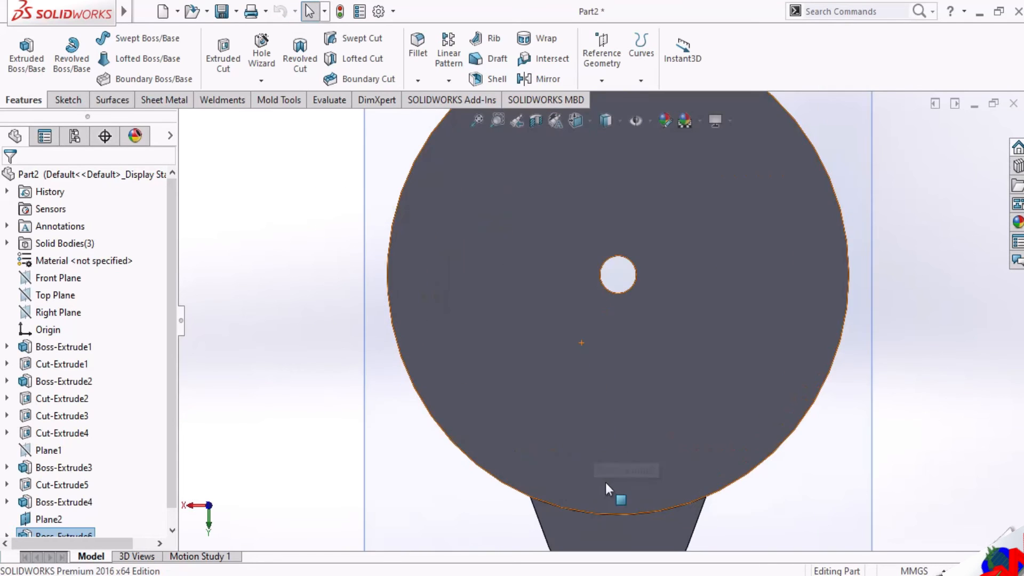
click(635, 398)
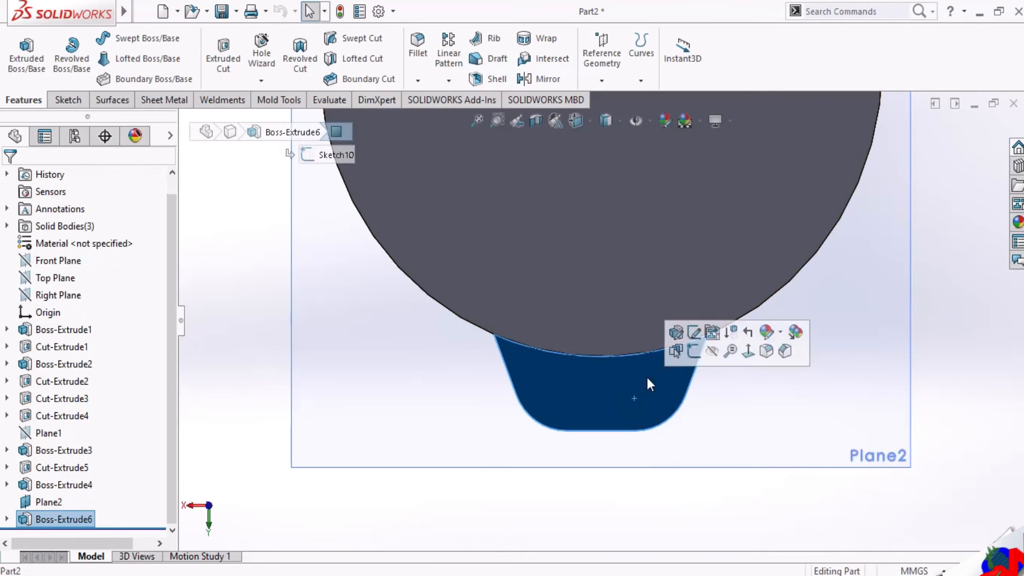
click(695, 351)
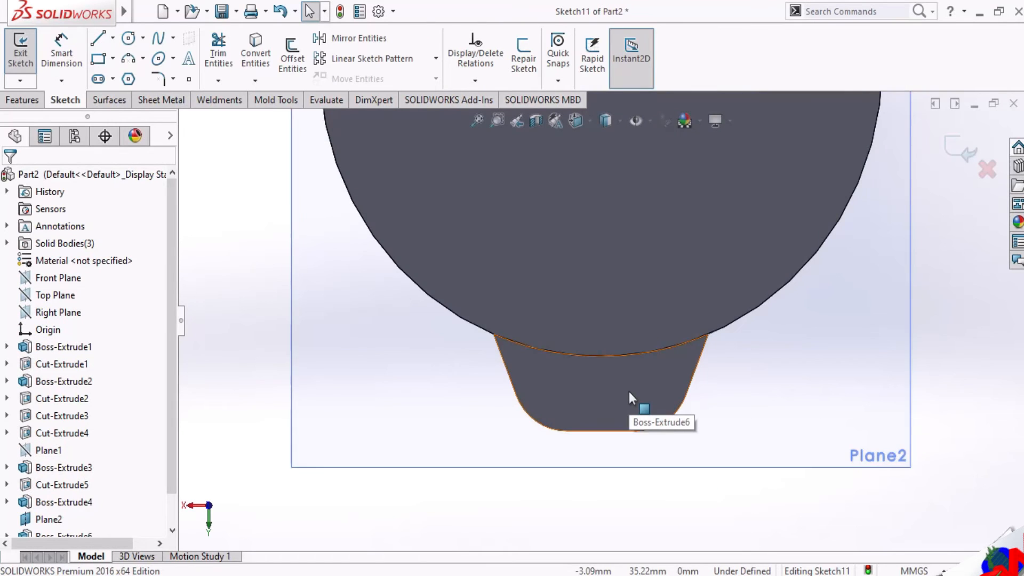
scroll(629, 392, down, 2)
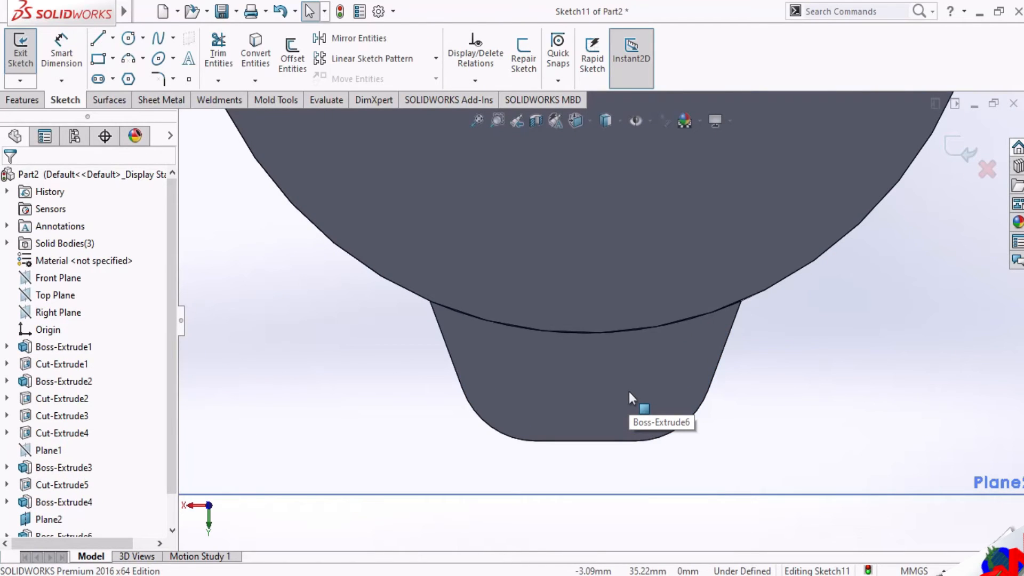
click(629, 391)
click(260, 52)
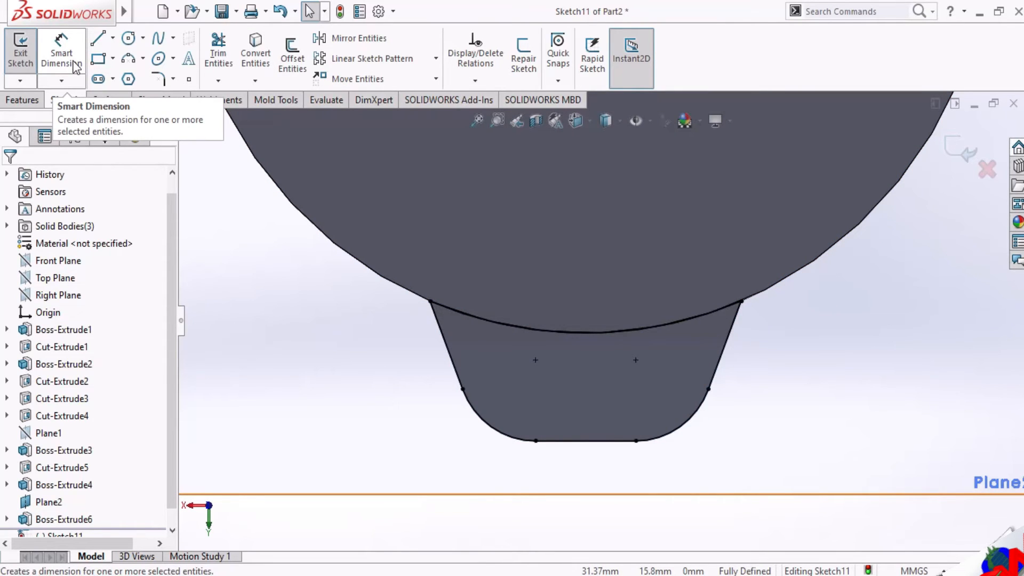
Offset the converted slanted sides, corner arcs, bottom edge and upper arc 0.50 mm inward.
click(292, 56)
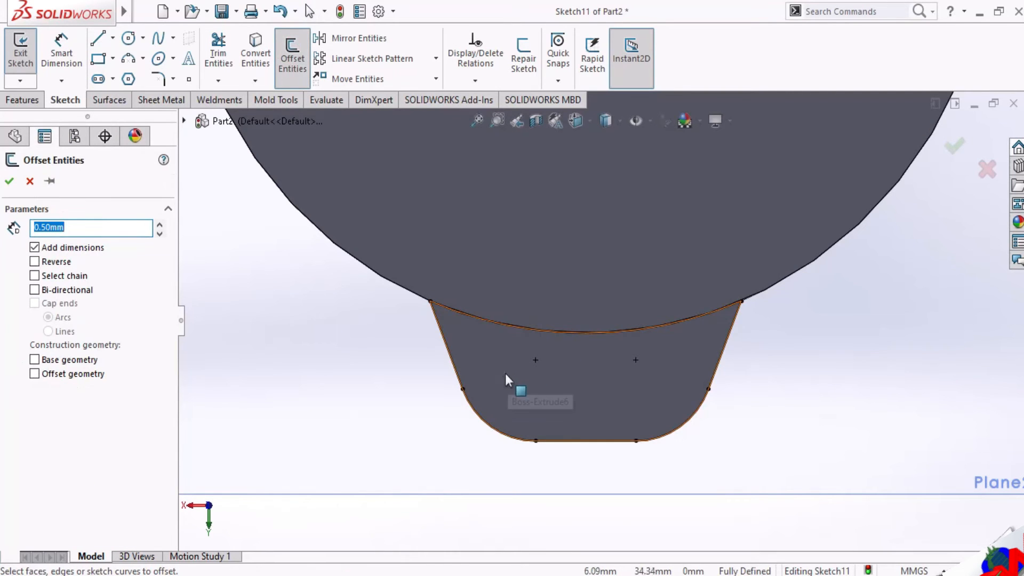
click(460, 383)
click(471, 411)
click(587, 441)
click(691, 427)
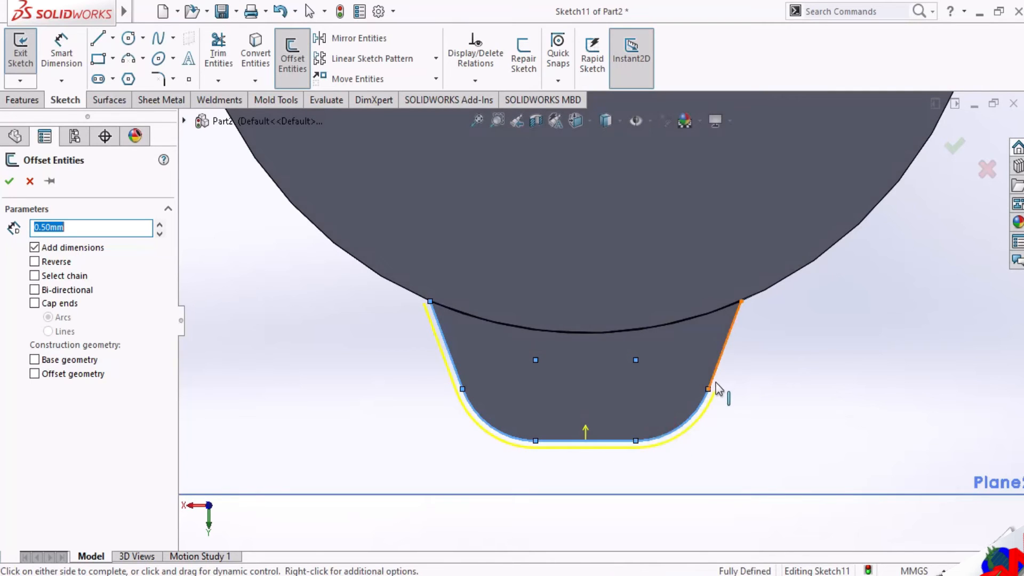
click(717, 388)
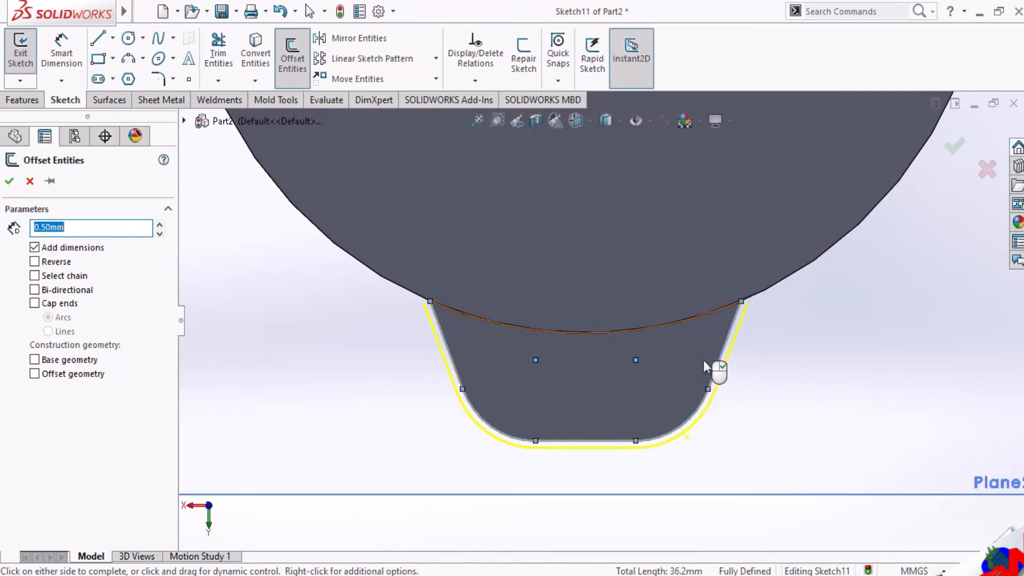
click(668, 324)
scroll(606, 343, down, 3)
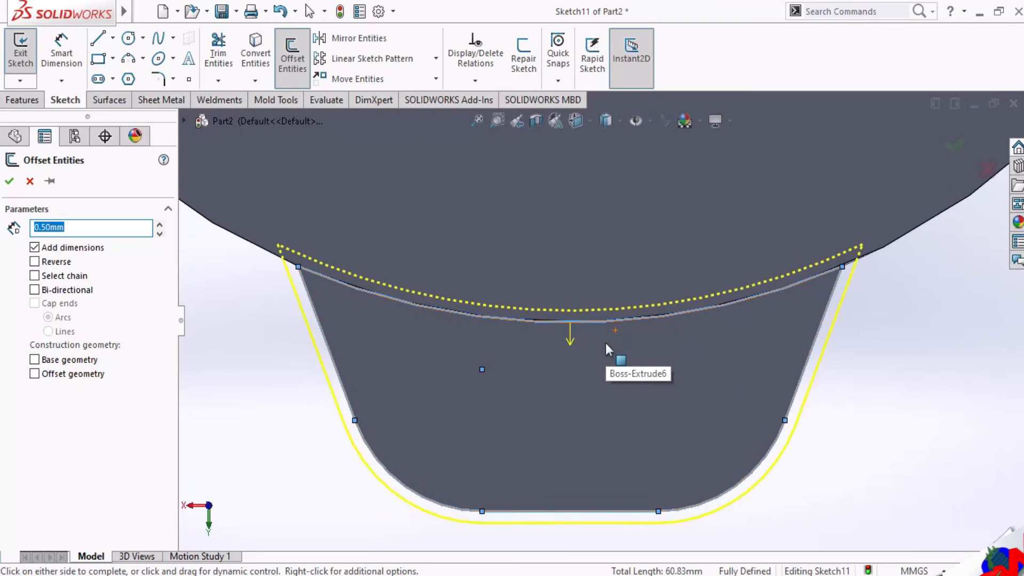
click(526, 367)
scroll(556, 343, up, 2)
scroll(586, 296, down, 1)
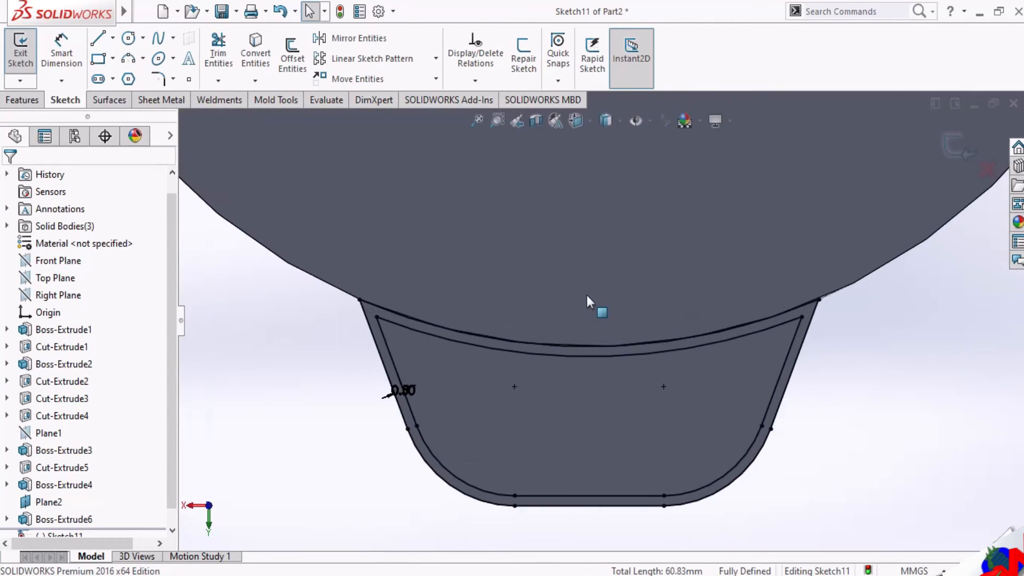
click(113, 39)
click(116, 59)
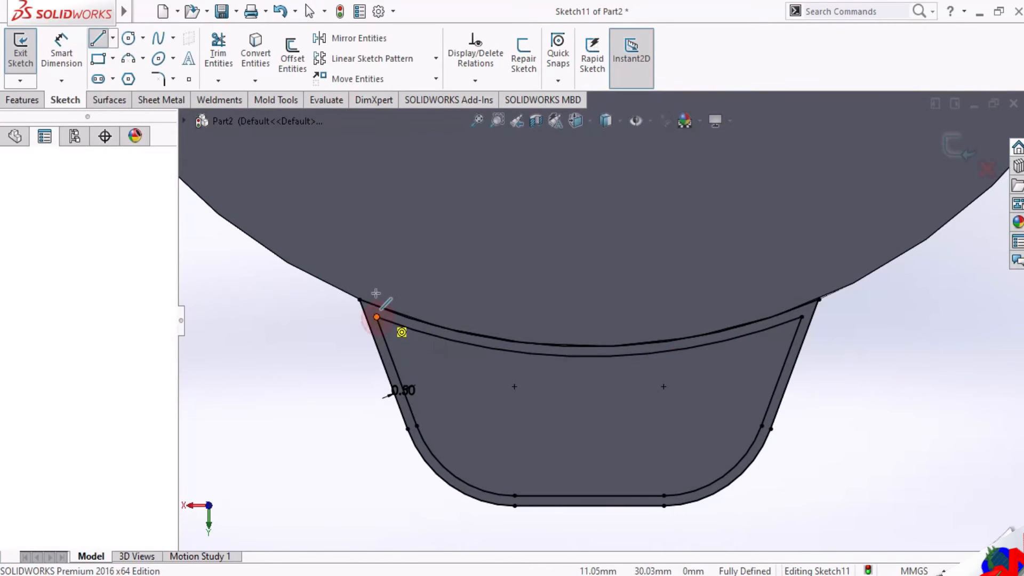
click(377, 317)
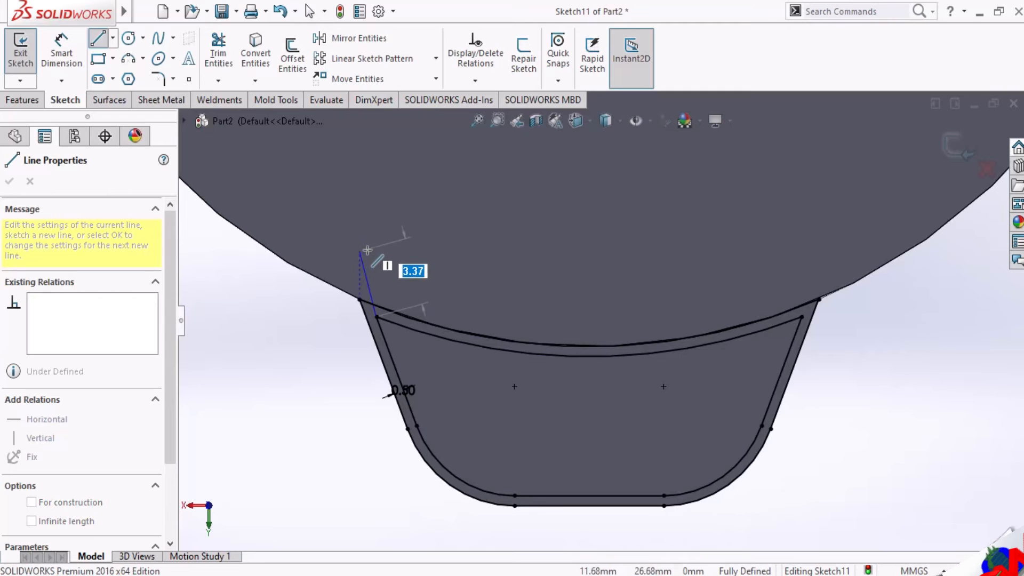
scroll(384, 306, down, 3)
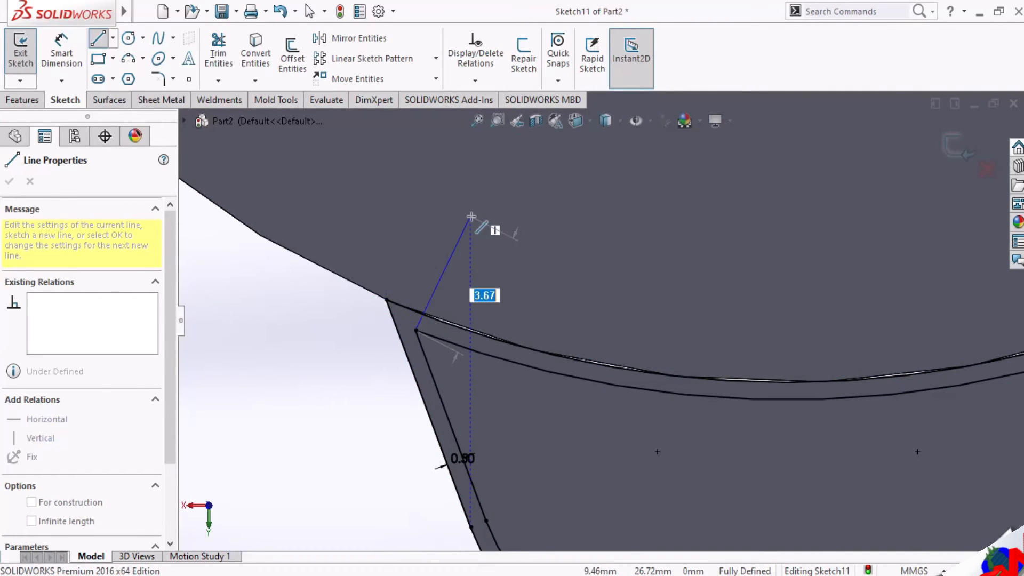
scroll(496, 228, up, 3)
scroll(483, 230, down, 3)
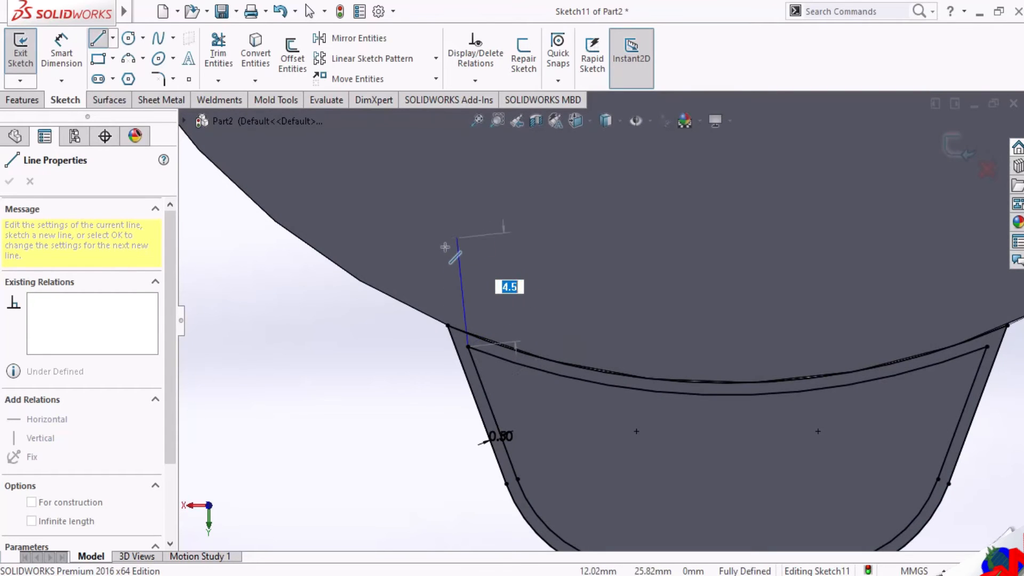
key(Escape)
Draw a line extending the inner outline's left slanted side upward past the arc, followed by a horizontal line about 25.6 mm long.
click(113, 38)
click(120, 55)
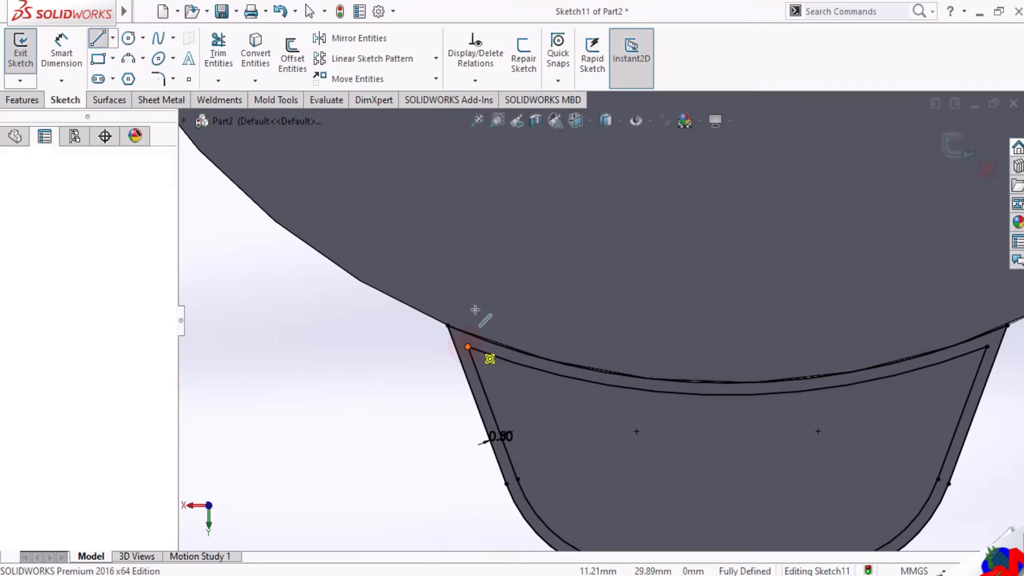
click(468, 347)
click(443, 280)
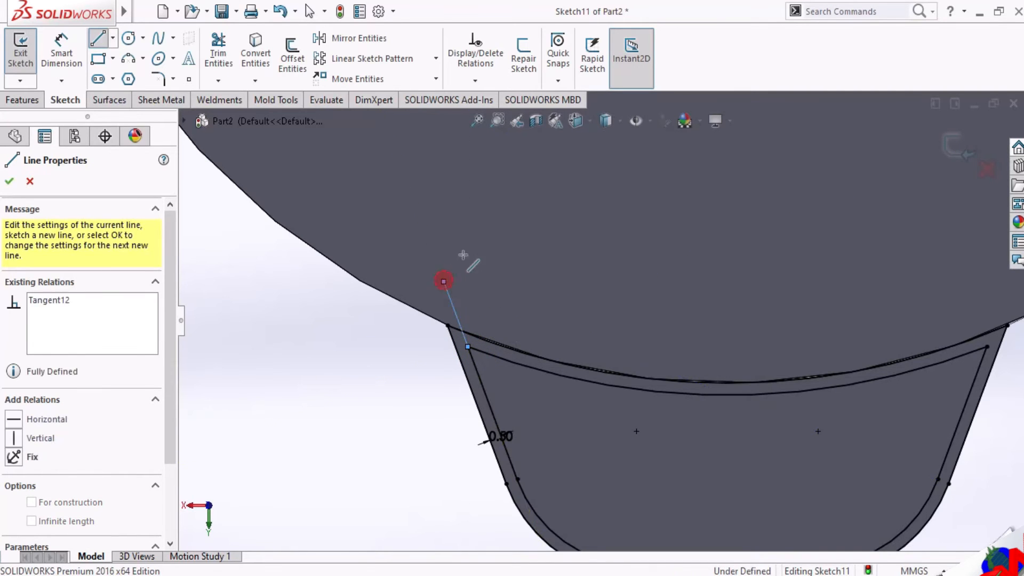
scroll(858, 286, up, 2)
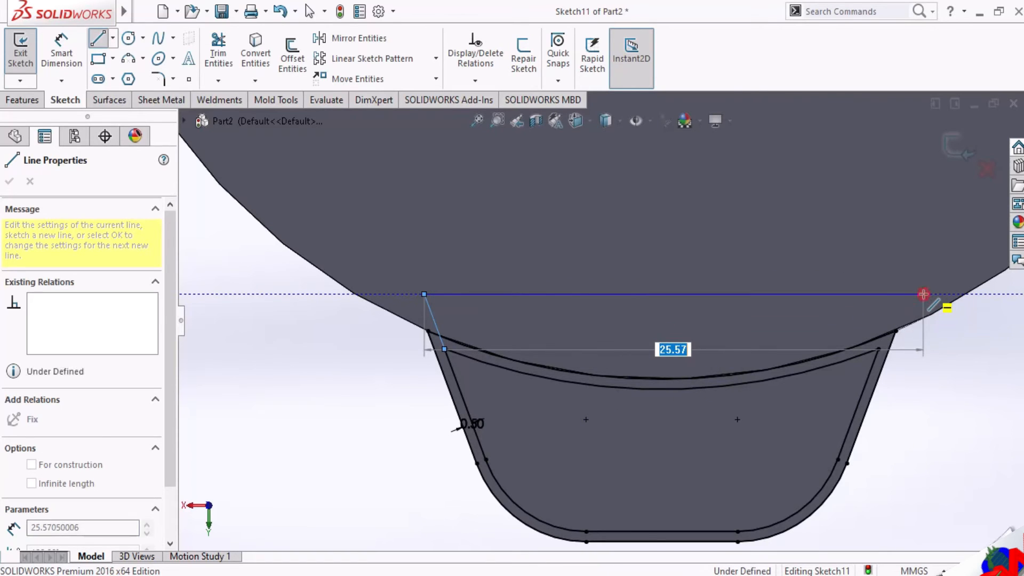
click(923, 294)
click(95, 40)
Draw a line extending the inner outline's right slanted side upward past the horizontal line.
click(111, 39)
click(110, 54)
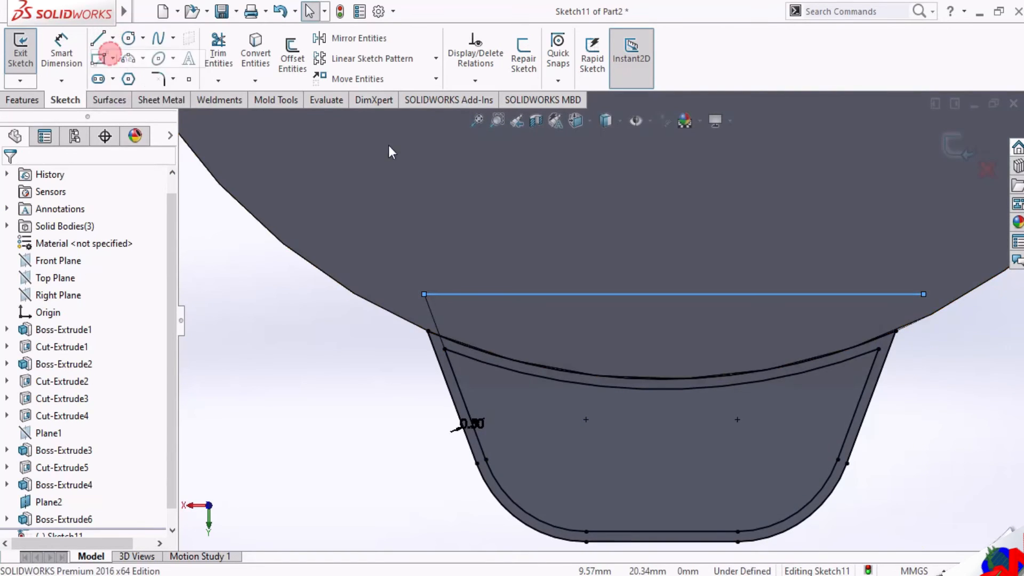
click(882, 347)
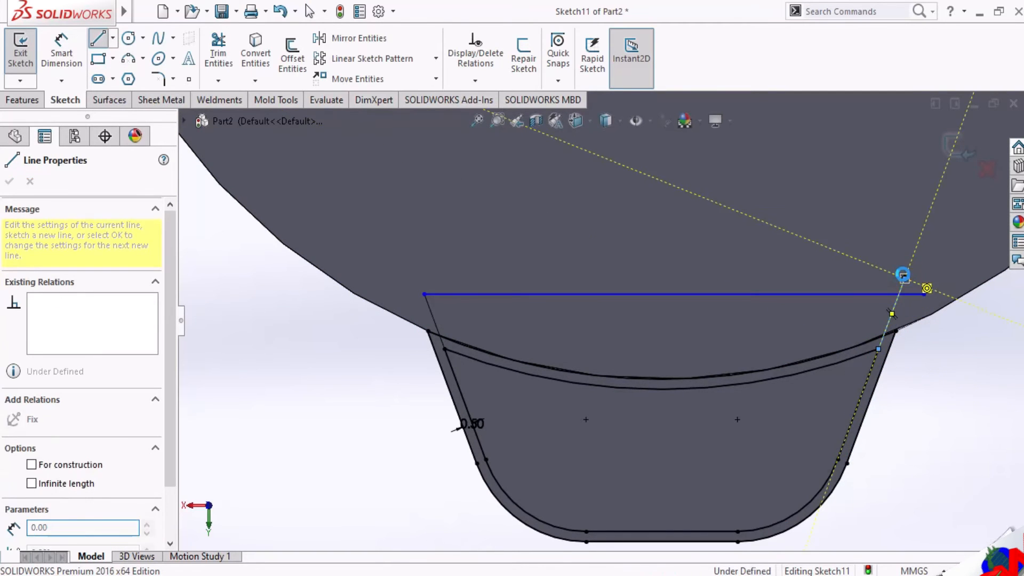
click(904, 277)
key(Escape)
Trim away the arcs, overhanging line ends and outer outline, leaving a closed inner profile with a straight top.
click(218, 54)
click(552, 375)
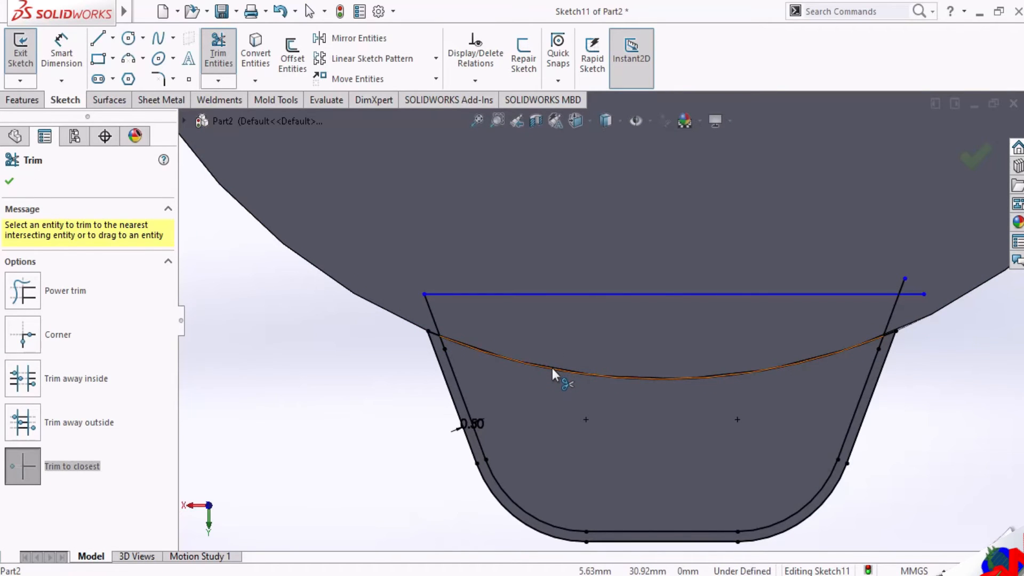
click(553, 368)
click(908, 293)
click(904, 284)
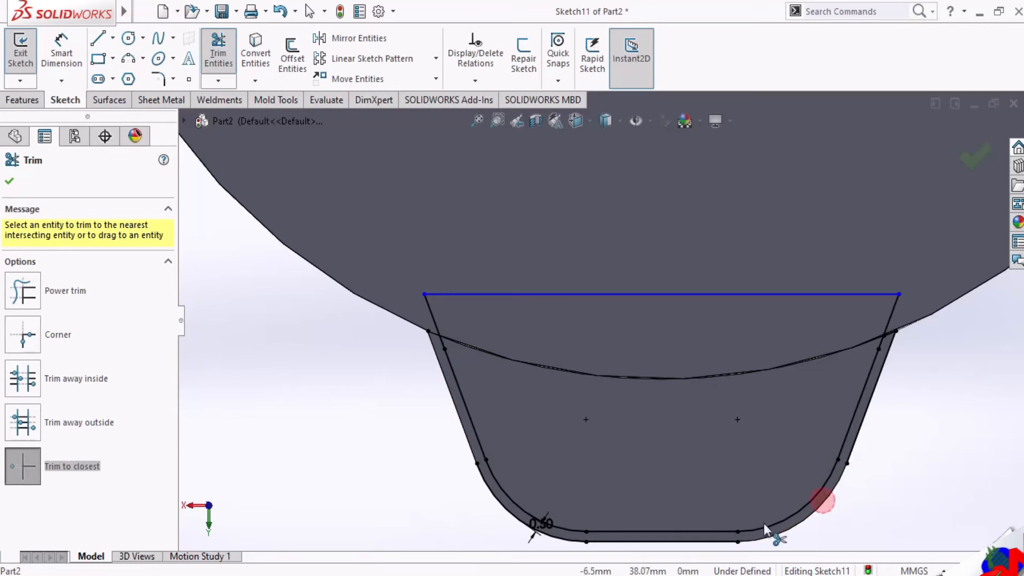
click(567, 538)
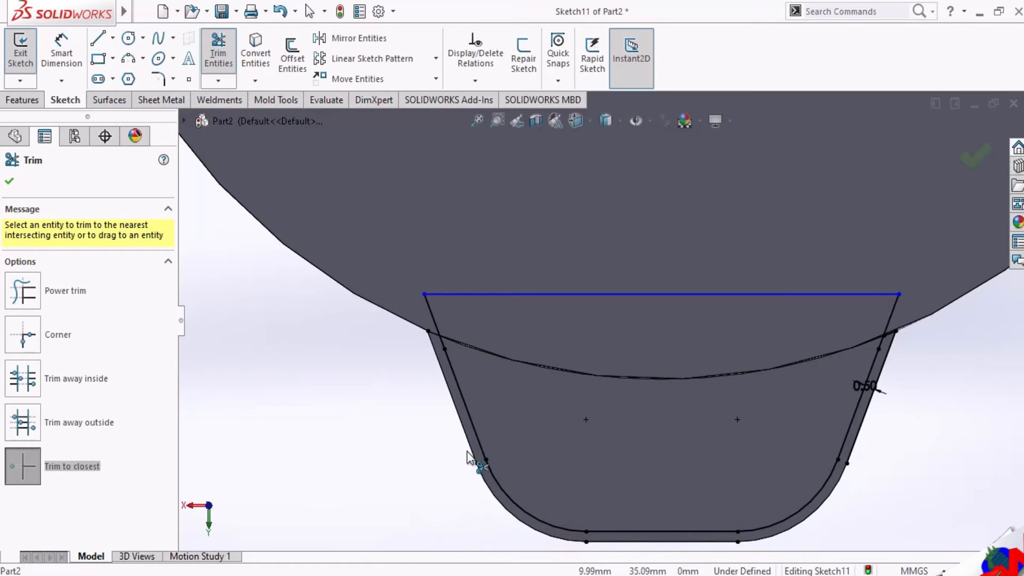
click(893, 337)
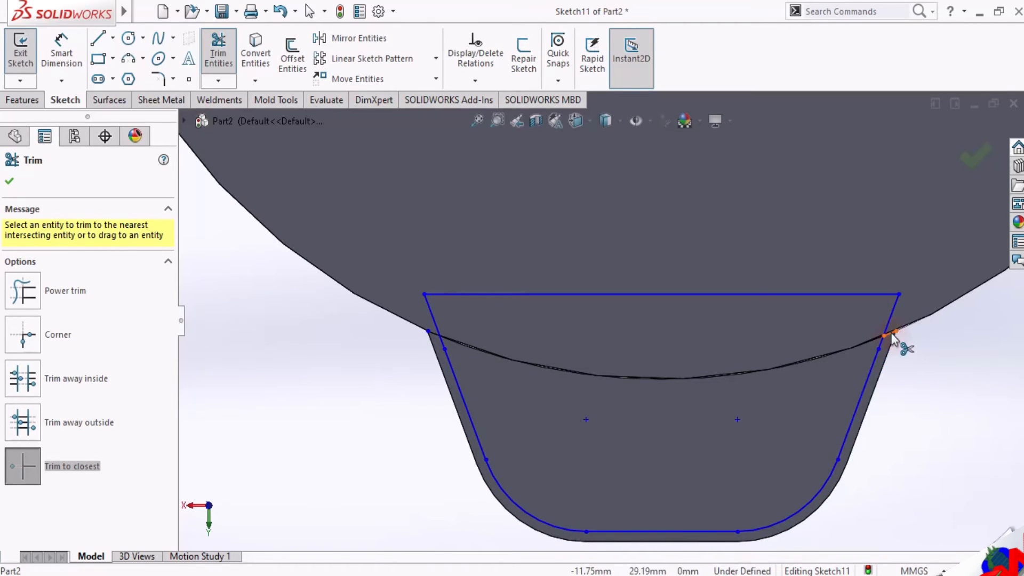
click(9, 181)
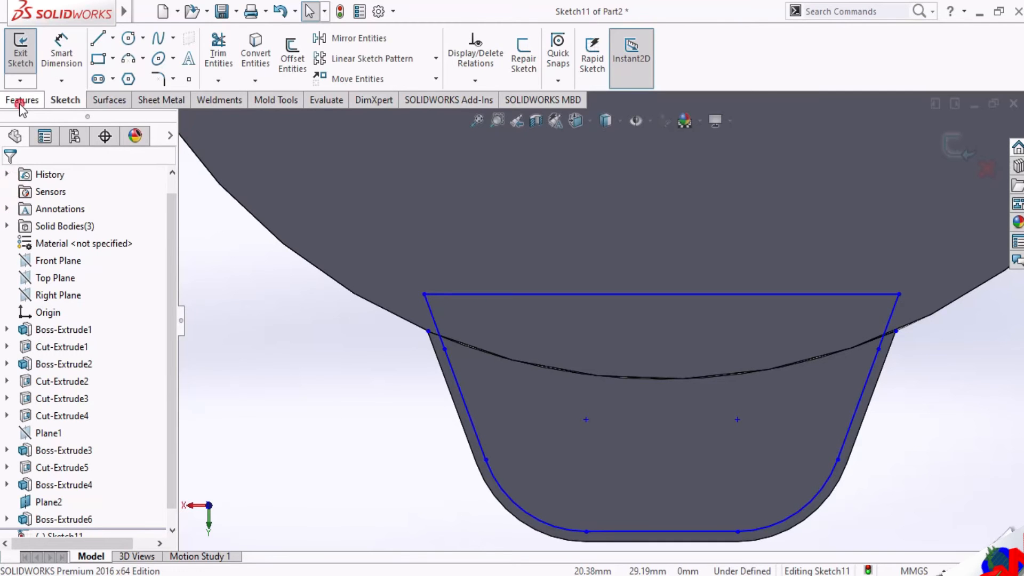
Cut-extrude the inner profile into the trapezoidal boss to a blind depth of 9.80 mm.
click(21, 100)
click(217, 64)
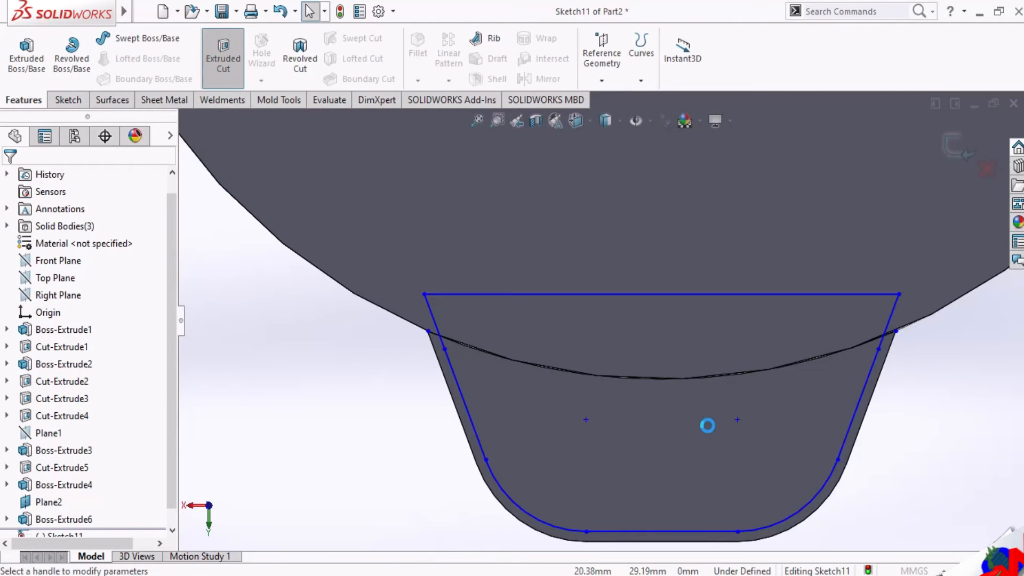
middle_drag(652, 446, 738, 380)
scroll(738, 380, down, 1)
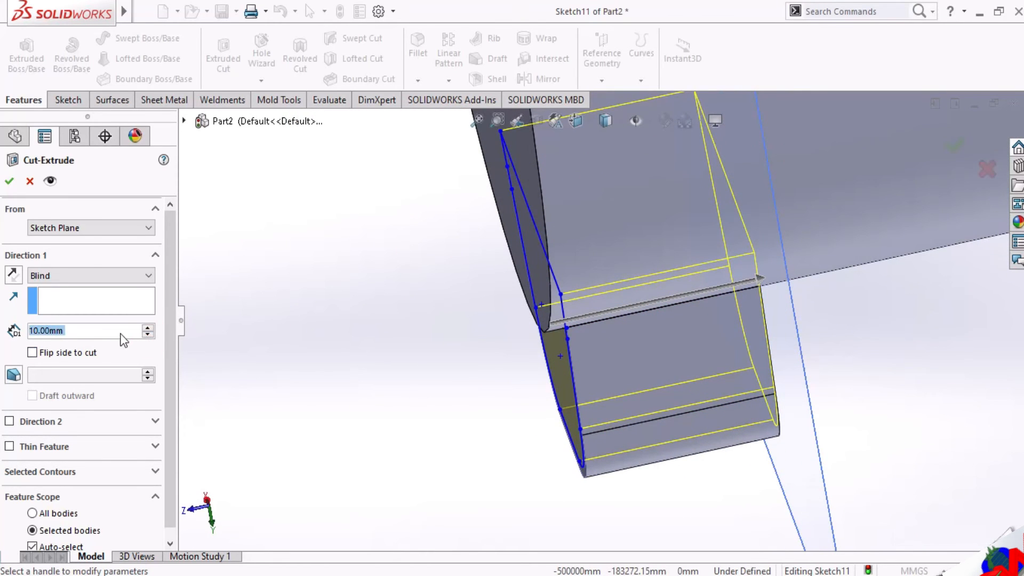
text(9.8)
key(Return)
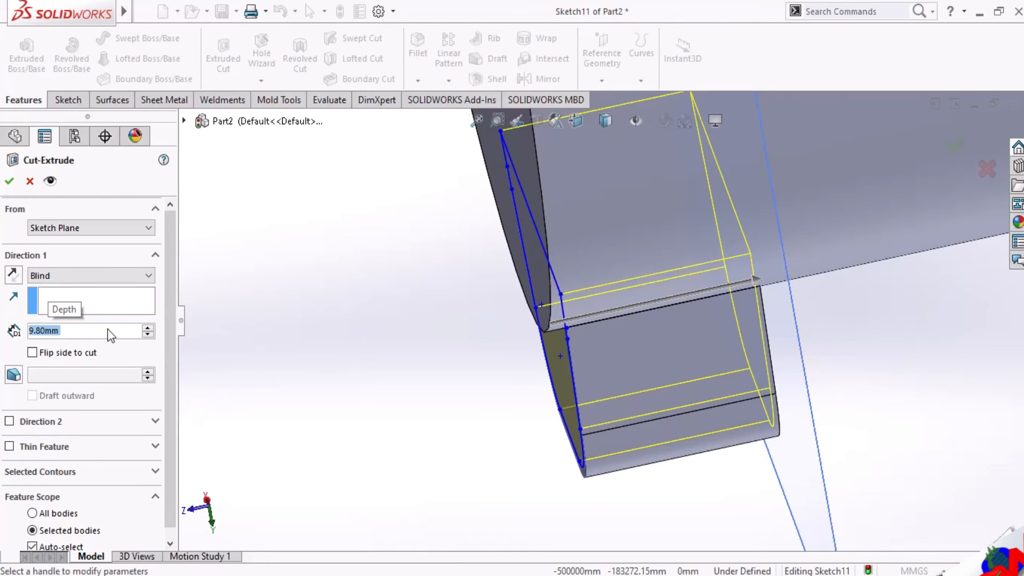
click(9, 182)
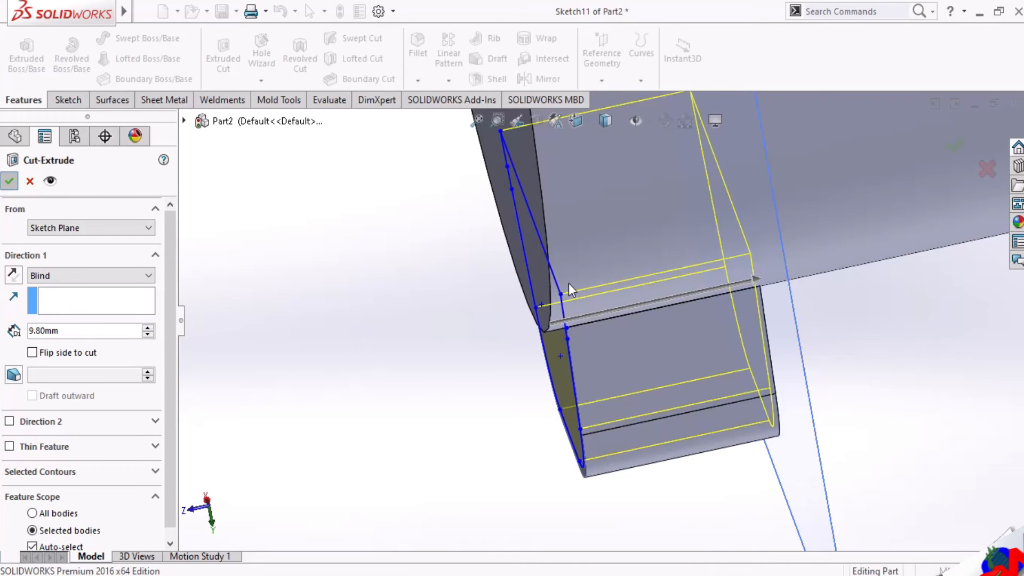
Examine the hollowed trapezoidal boss and its position on the cylinder from several angles.
mouse_move(606, 370)
middle_down()
mouse_move(636, 287)
mouse_move(677, 251)
mouse_move(727, 263)
mouse_move(697, 382)
mouse_move(566, 466)
mouse_move(551, 373)
mouse_move(503, 411)
mouse_move(445, 436)
mouse_move(507, 412)
mouse_move(491, 405)
mouse_move(485, 446)
mouse_move(544, 435)
middle_up()
scroll(547, 416, up, 3)
scroll(585, 353, down, 1)
scroll(585, 351, up, 3)
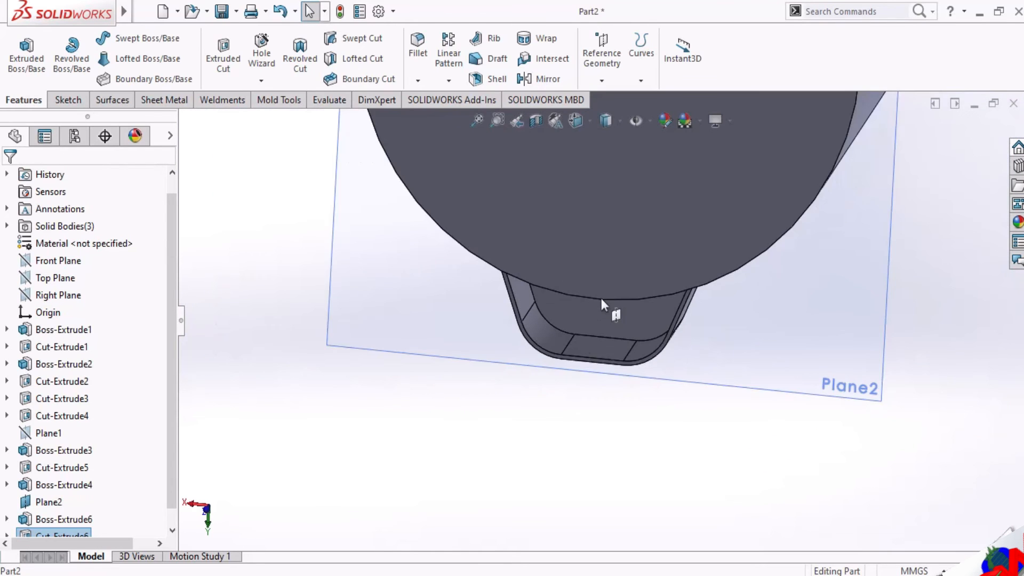
scroll(601, 302, down, 1)
middle_drag(624, 359, 602, 355)
scroll(605, 344, down, 1)
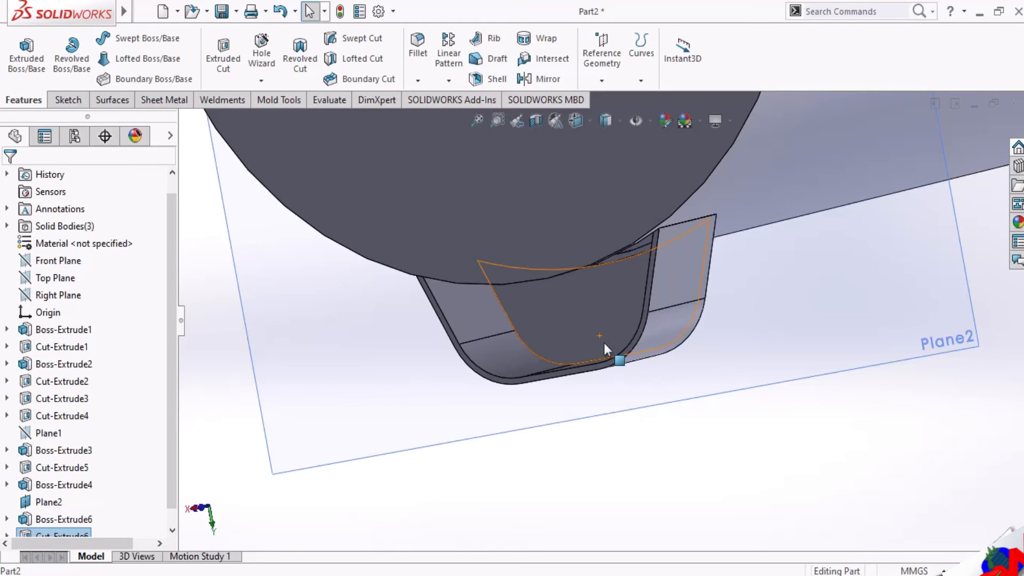
scroll(603, 343, up, 6)
scroll(620, 248, down, 2)
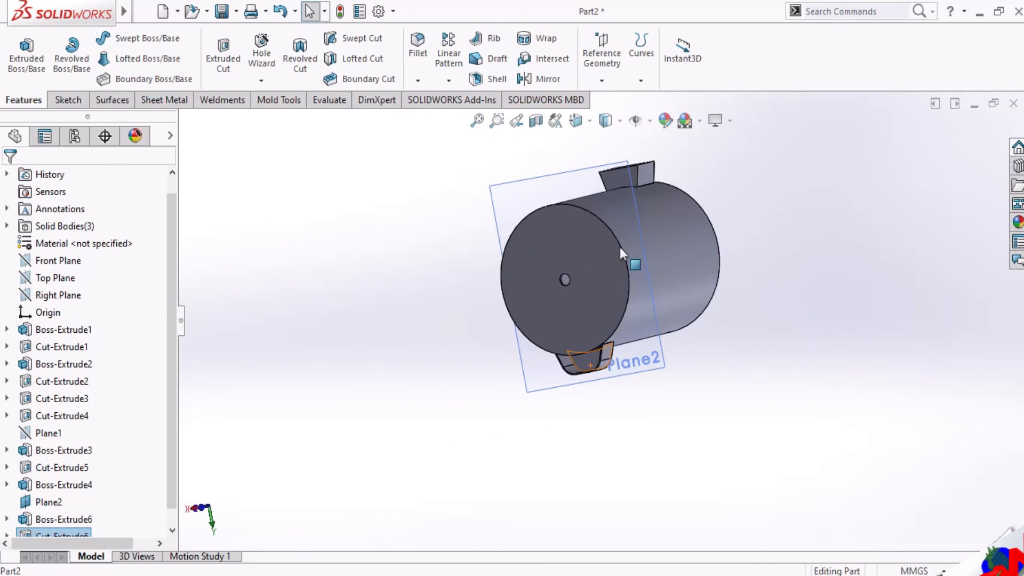
scroll(620, 247, up, 2)
scroll(620, 248, down, 2)
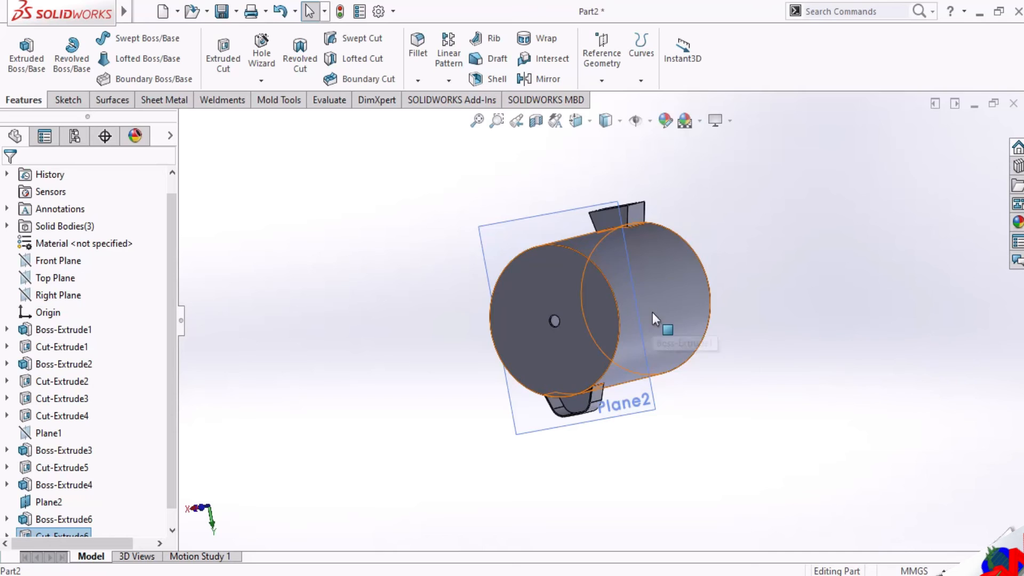
scroll(599, 416, down, 3)
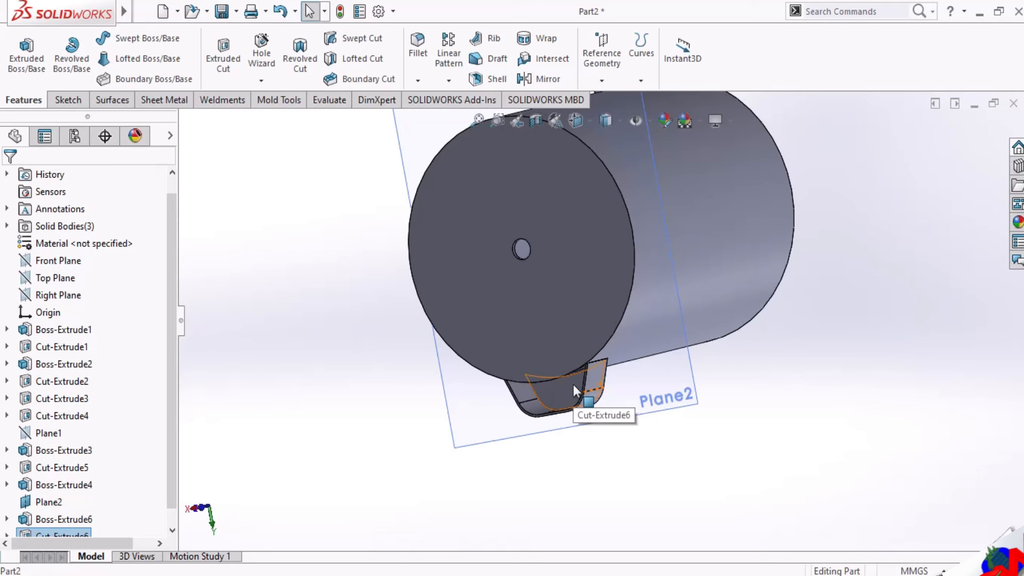
scroll(573, 385, down, 3)
scroll(573, 385, up, 4)
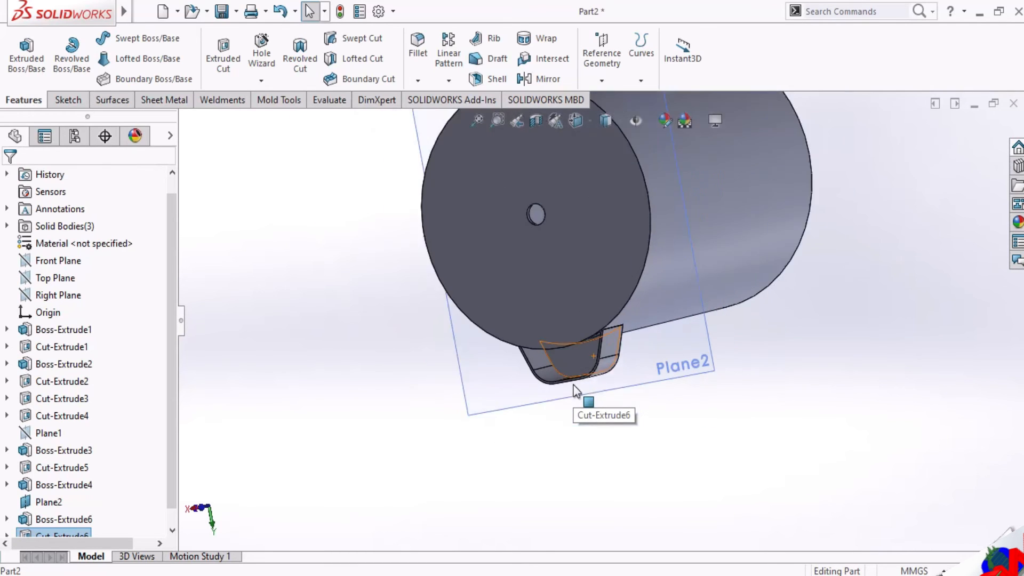
scroll(641, 331, down, 1)
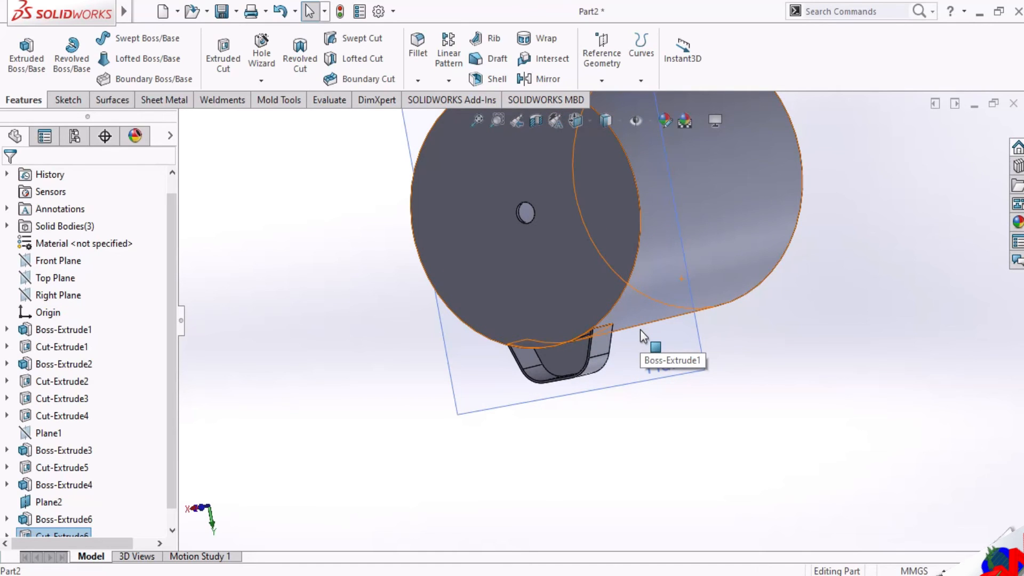
middle_drag(626, 330, 636, 235)
scroll(635, 226, up, 2)
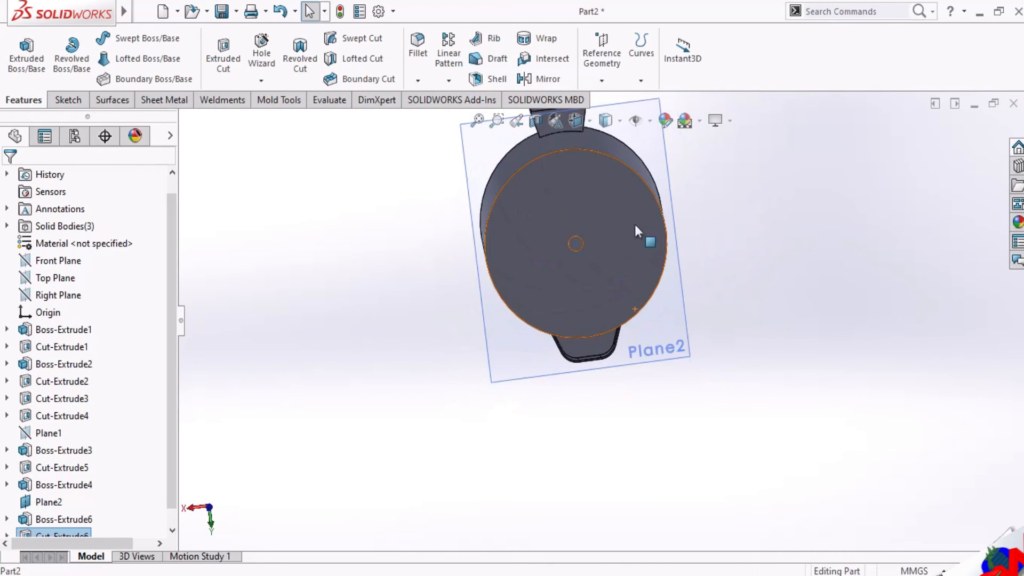
Open a sketch on the hollowed boss's front rim face and convert the rim's edges into sketch entities.
click(606, 120)
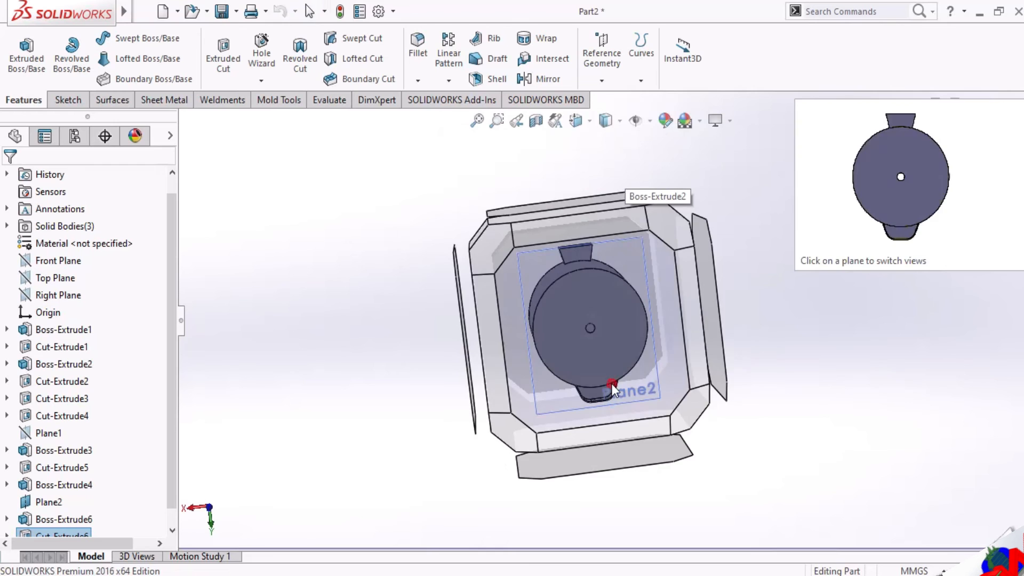
click(612, 383)
scroll(613, 480, down, 5)
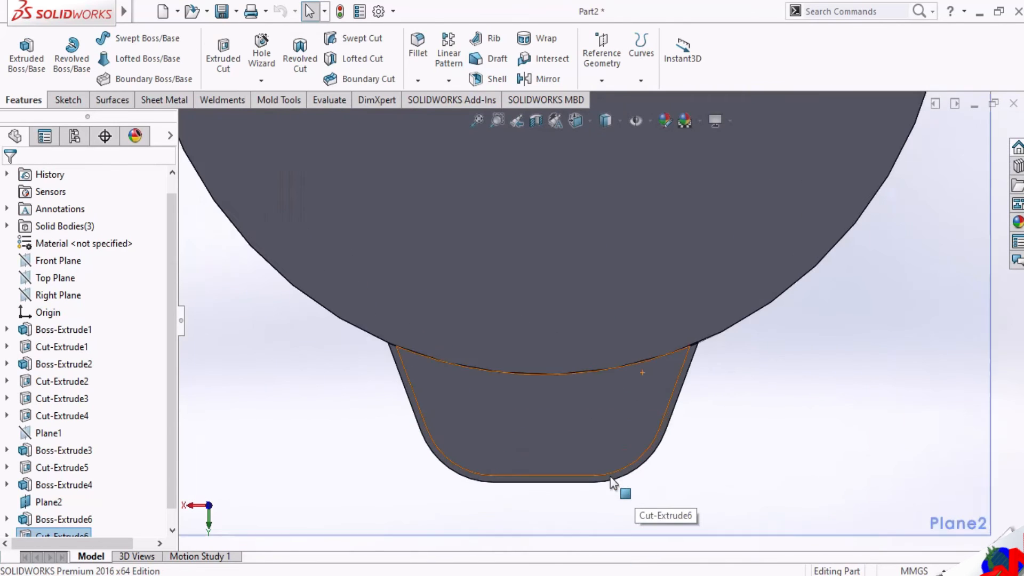
scroll(619, 475, down, 2)
click(629, 472)
click(679, 419)
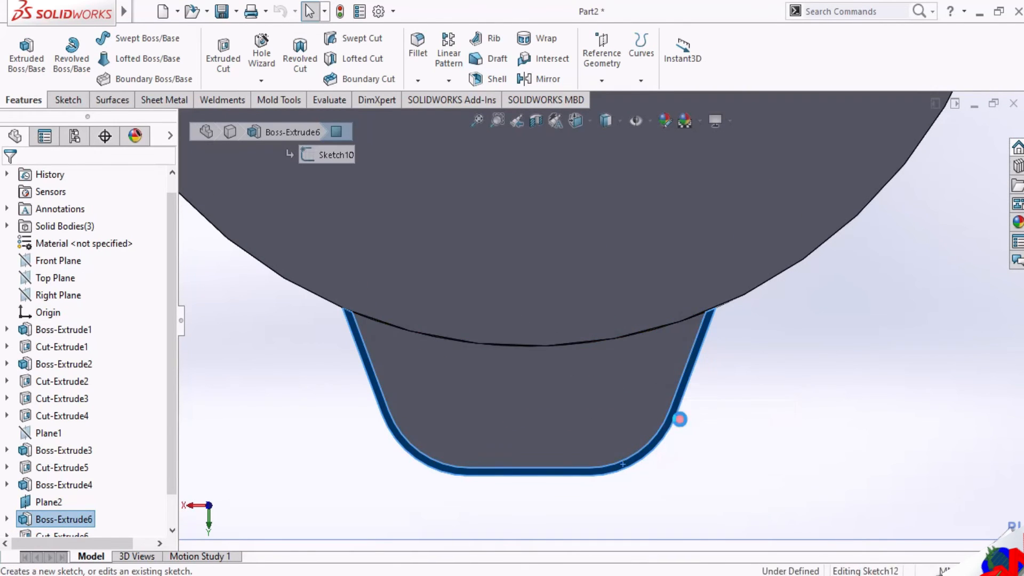
click(395, 431)
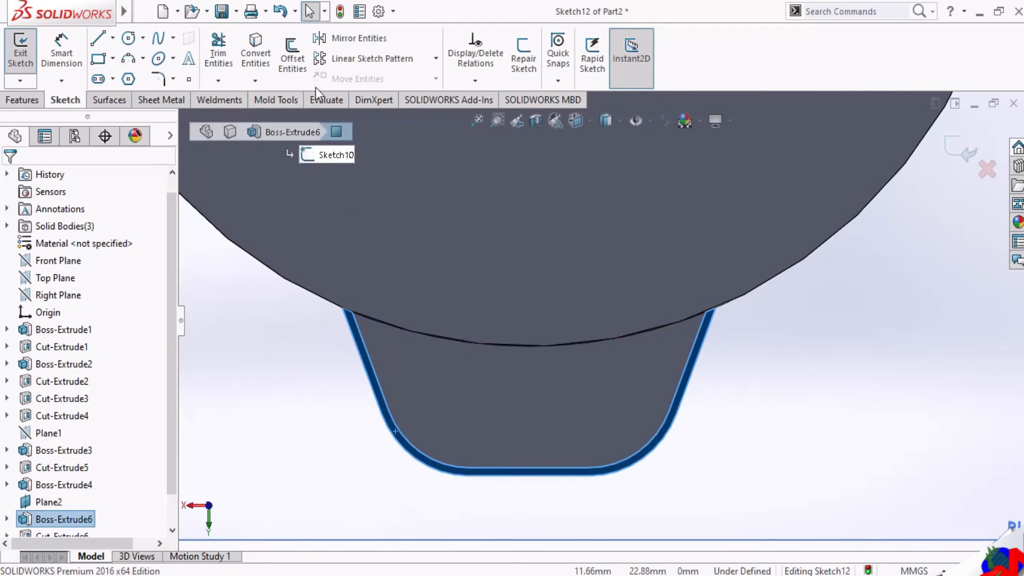
click(248, 48)
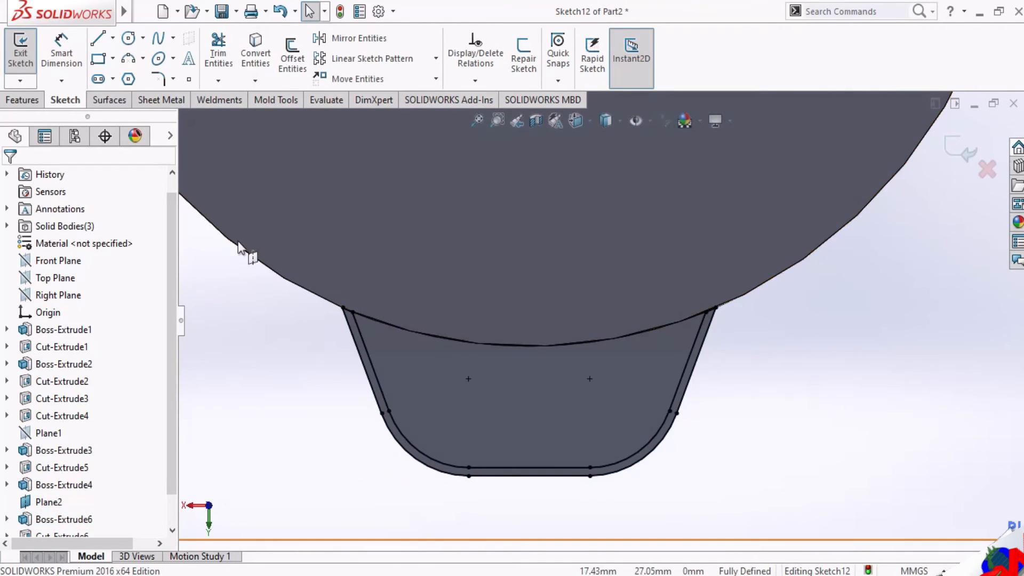
Trim away the converted inner rim outline, keeping the outer sides, corner arcs and bottom edge.
click(217, 53)
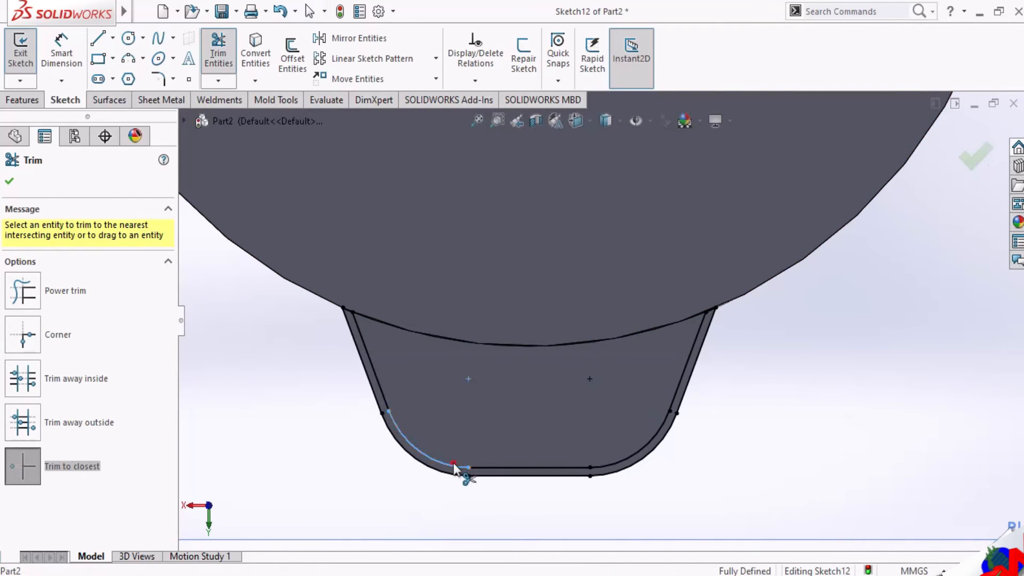
click(673, 401)
click(379, 377)
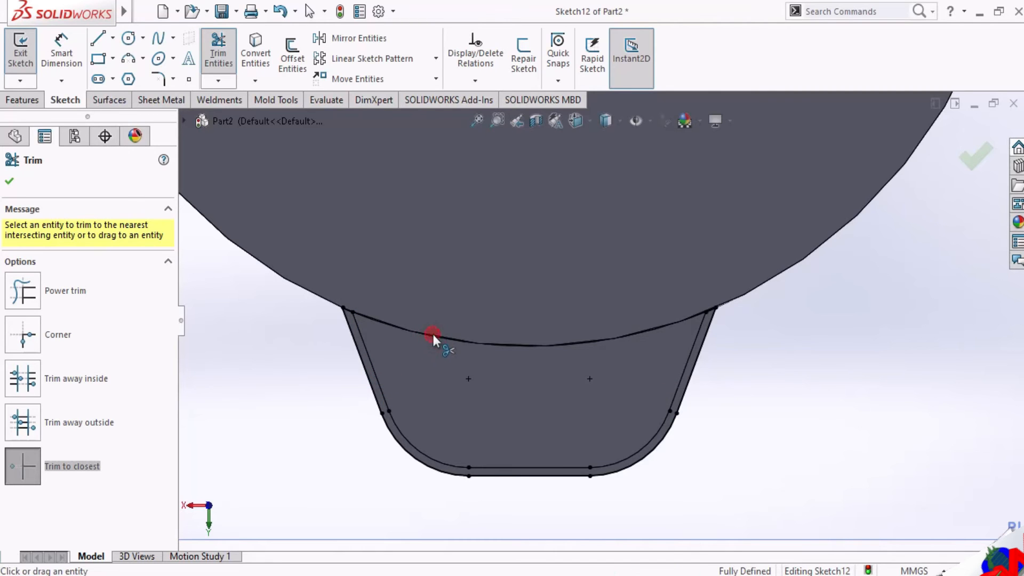
click(12, 180)
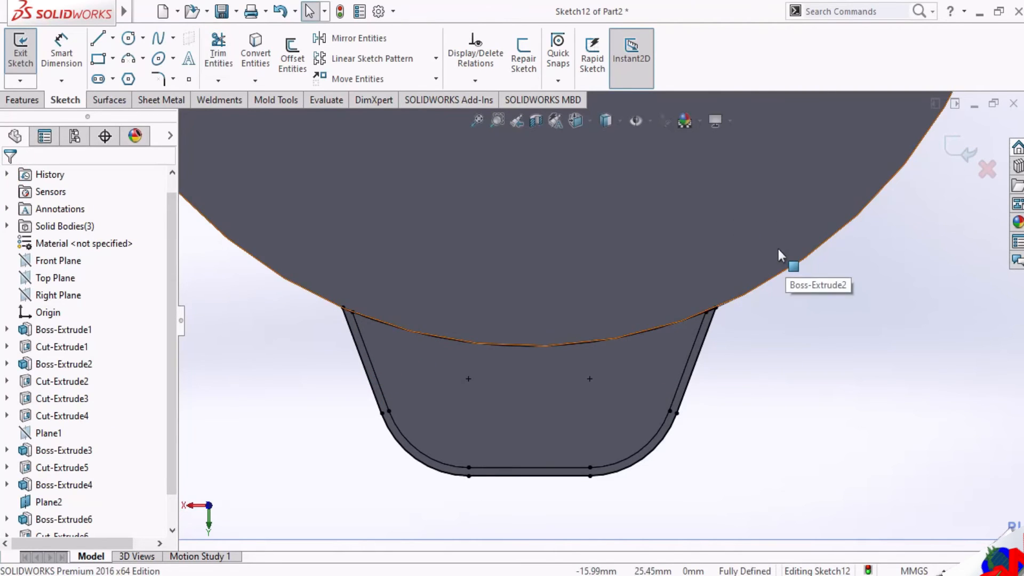
Try converting the edges of the cylinder's round end face into the sketch, and trim the converted circle away.
click(603, 210)
scroll(604, 210, up, 3)
key(f)
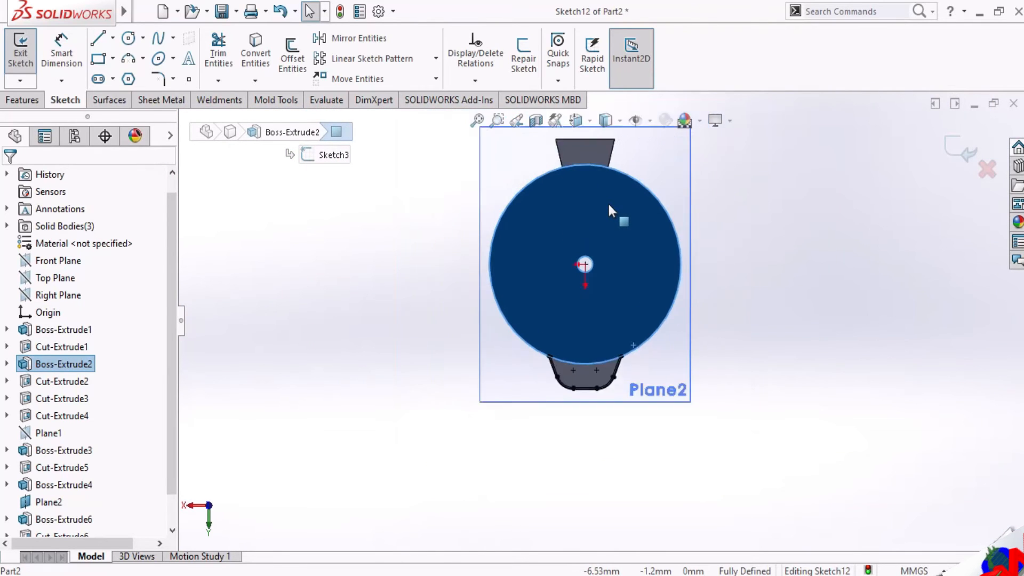
scroll(605, 356, down, 2)
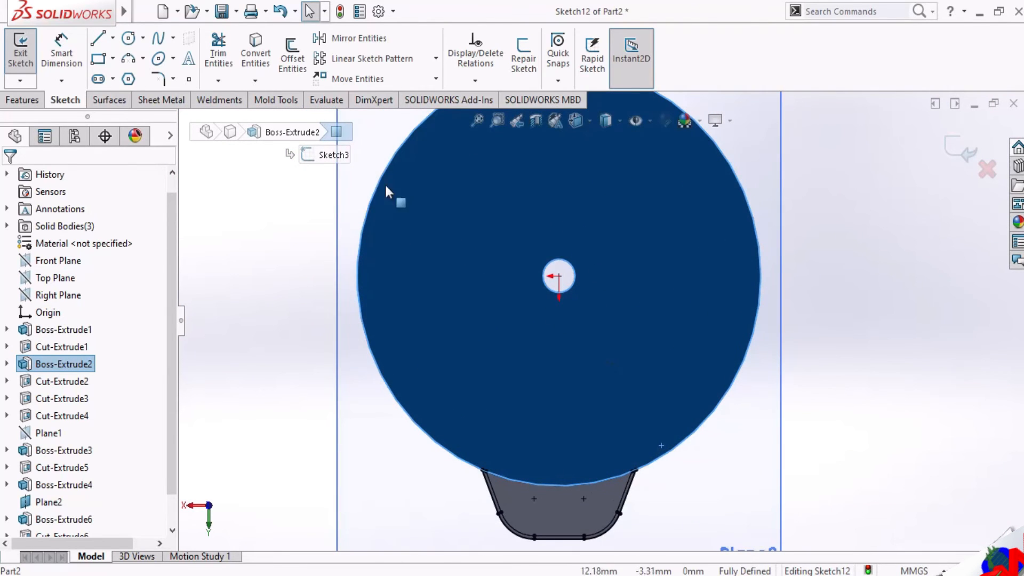
click(253, 64)
middle_drag(522, 382, 294, 177)
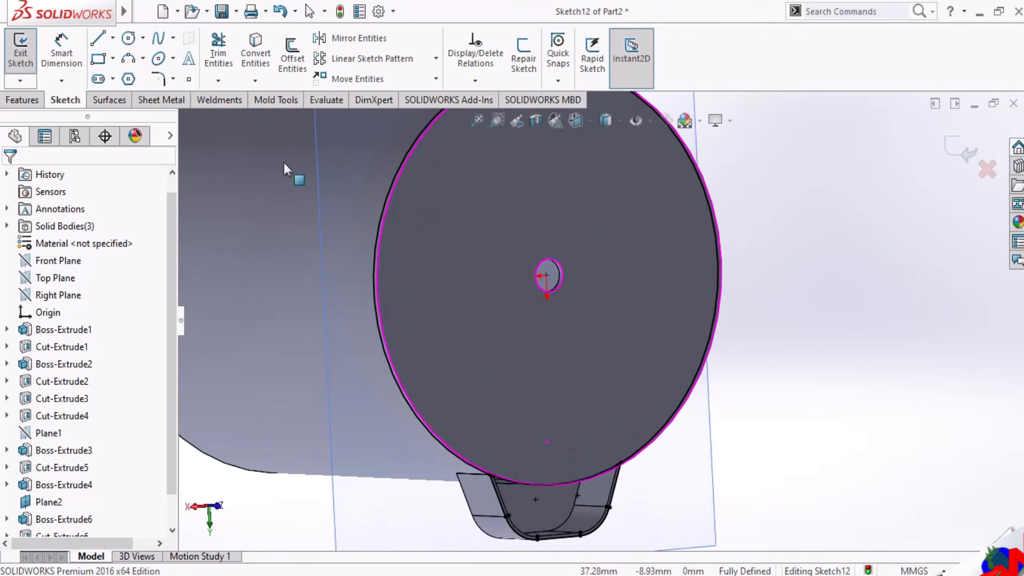
click(219, 54)
click(416, 417)
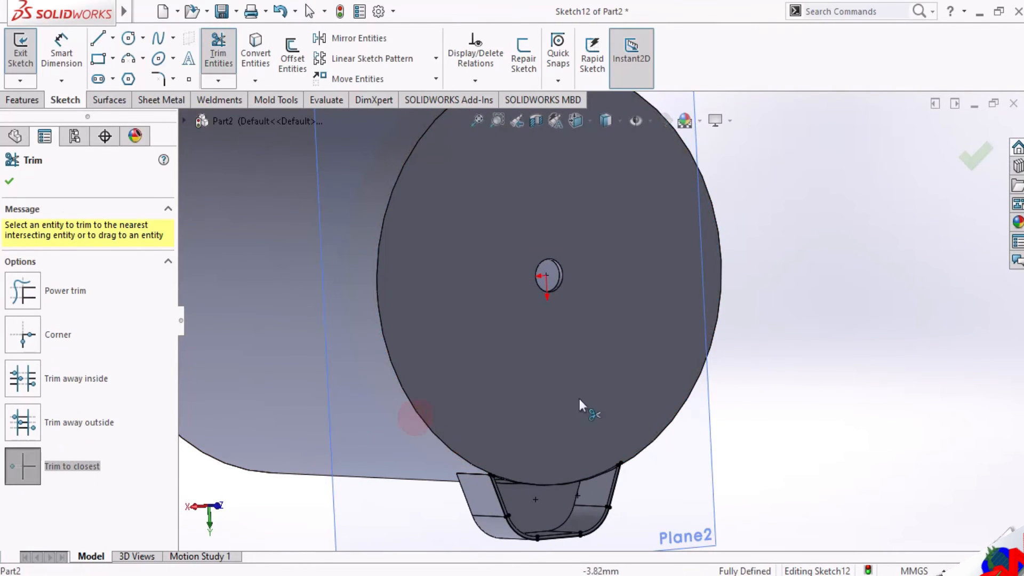
Draw three connected lines linking the bottom edge's ends through both corner-arc centres, about 6 mm high and 7.77 mm wide.
scroll(580, 398, up, 3)
mouse_move(578, 395)
middle_down()
mouse_move(532, 404)
mouse_move(498, 196)
middle_up()
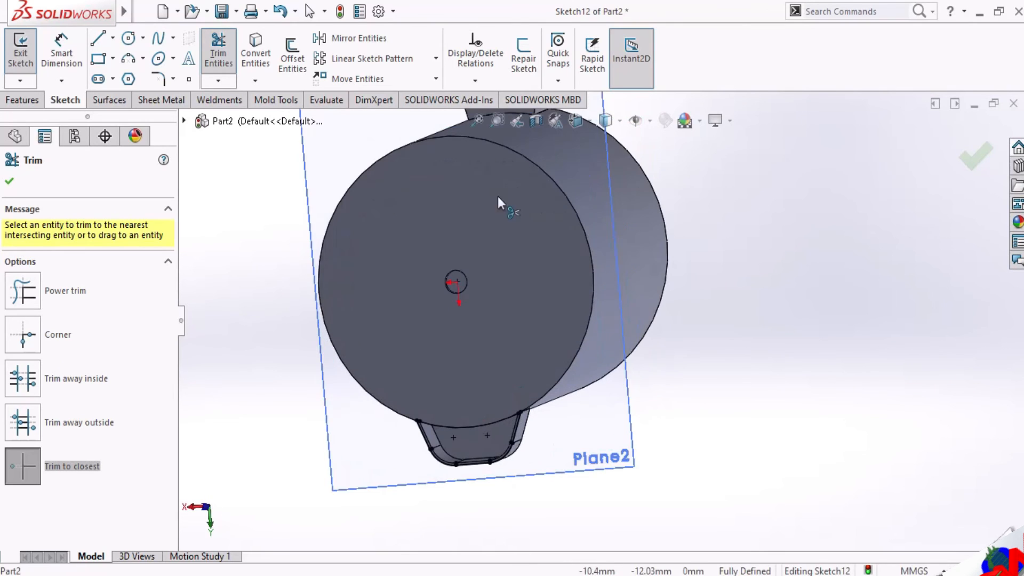
click(575, 121)
click(579, 332)
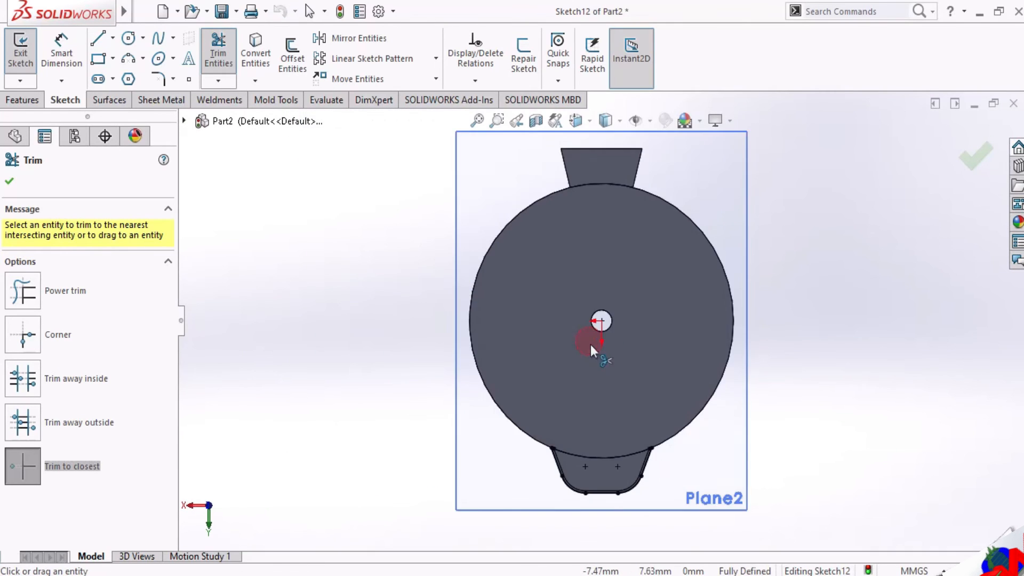
scroll(599, 488, down, 6)
scroll(605, 430, down, 2)
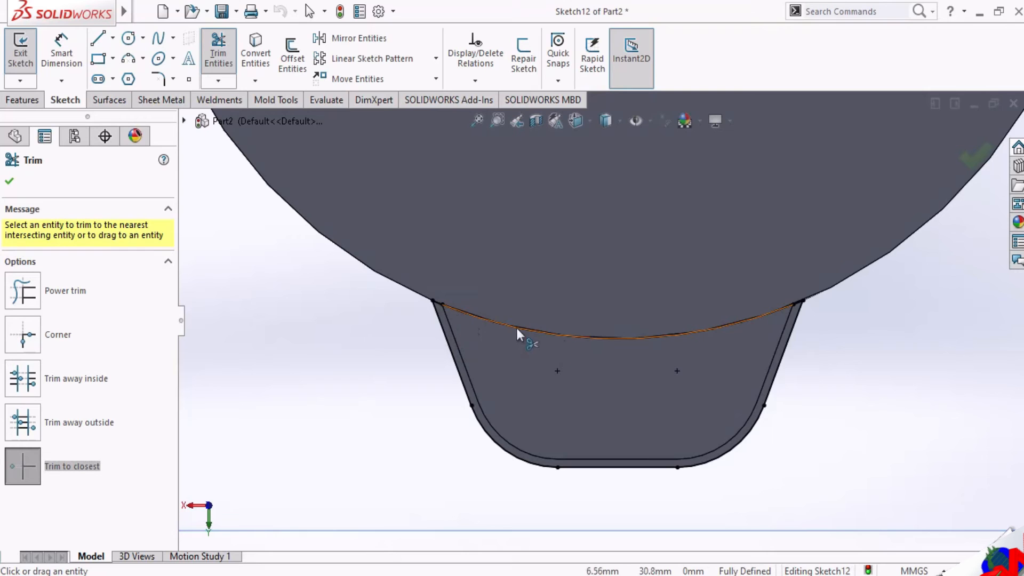
click(113, 38)
click(126, 57)
scroll(587, 432, down, 4)
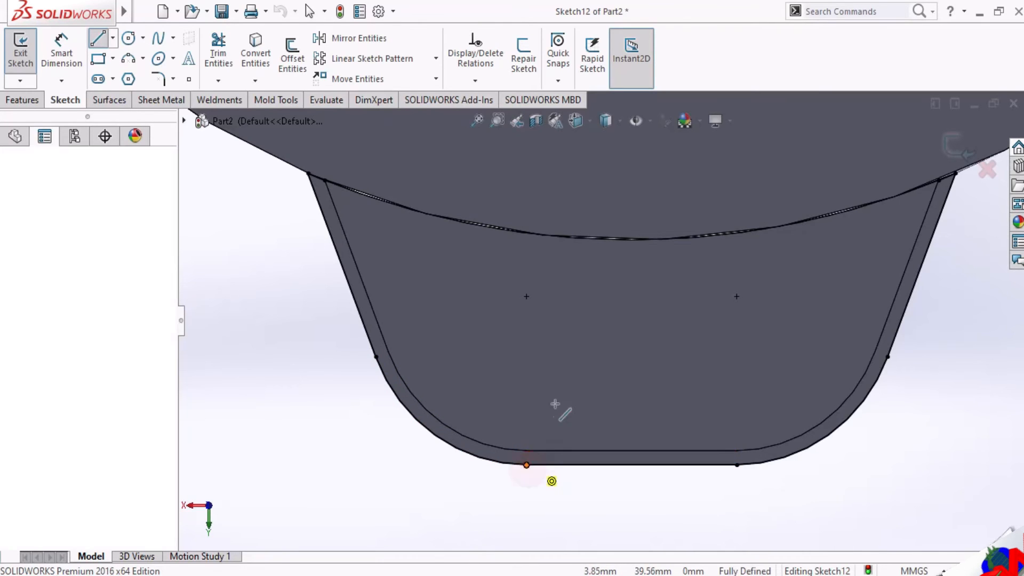
click(527, 464)
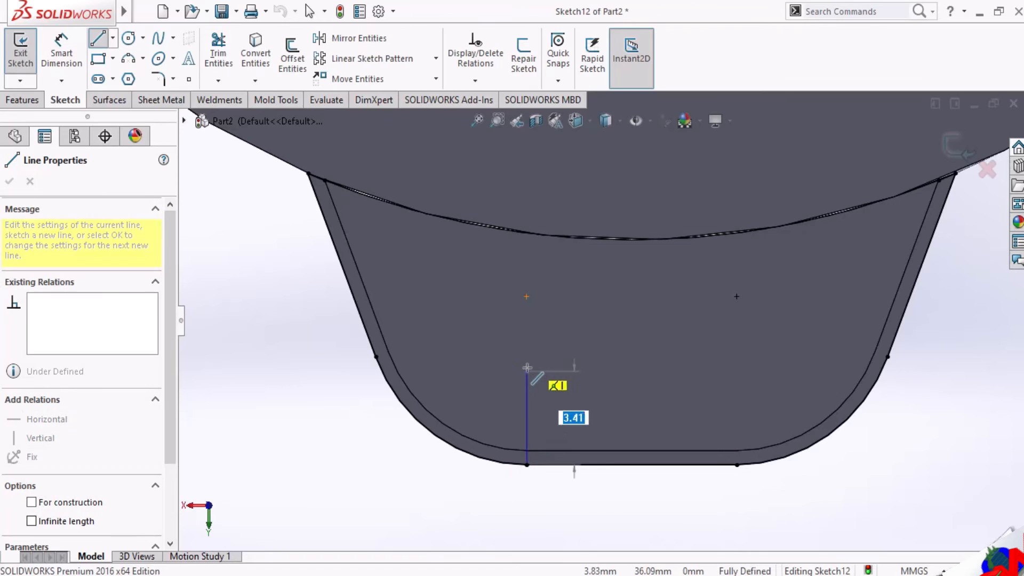
click(526, 297)
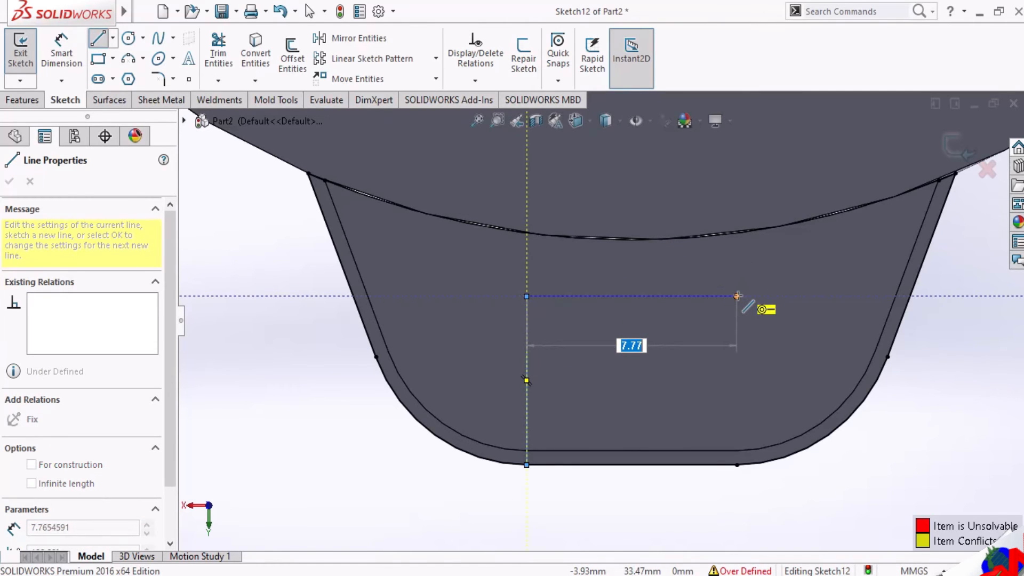
click(738, 296)
click(737, 465)
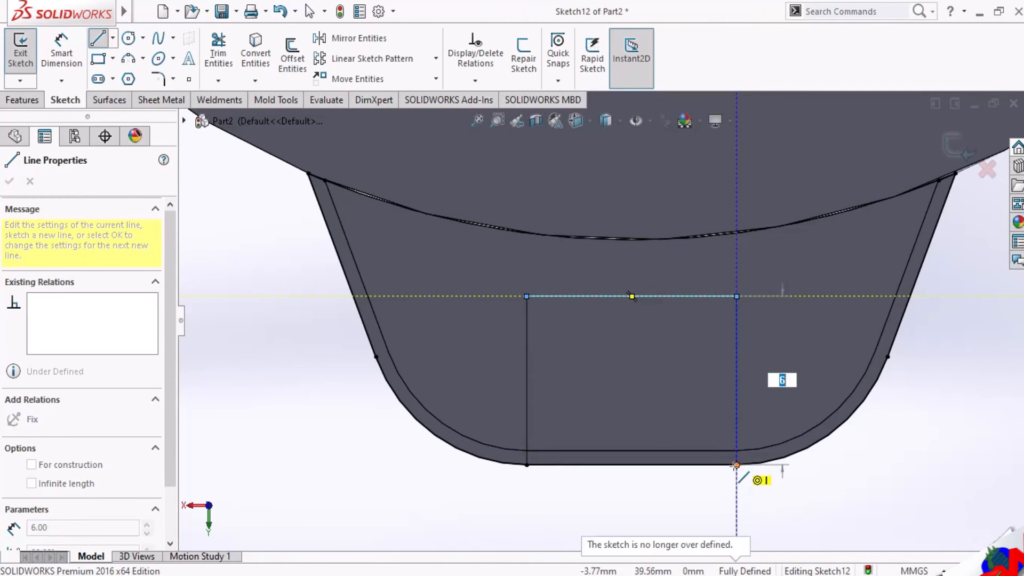
key(Escape)
Extrude the sketch region surrounding the rectangle by a blind depth of 0.5 mm as a front plate on the hollowed boss.
scroll(649, 244, up, 3)
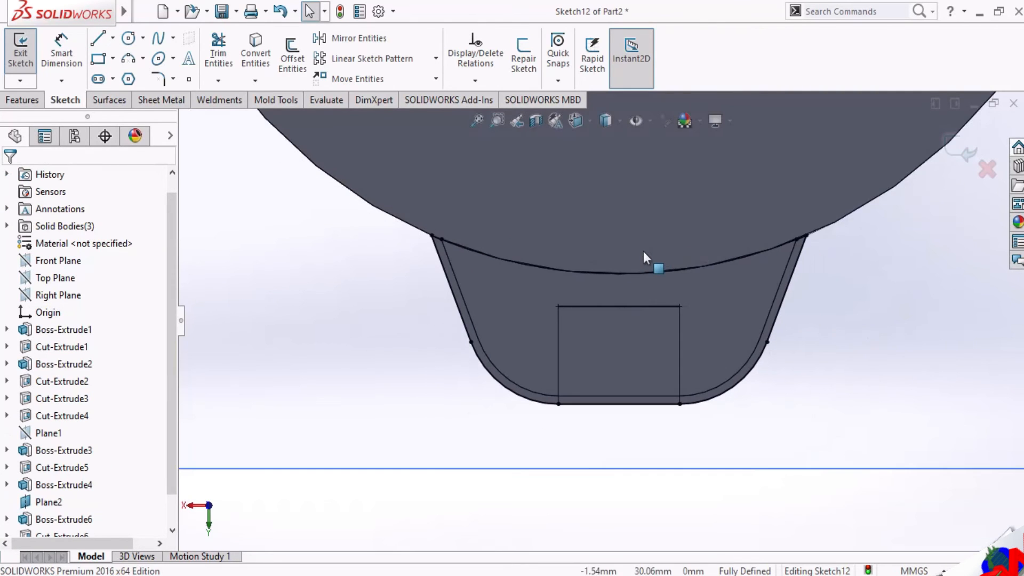
mouse_move(641, 254)
middle_down()
mouse_move(633, 286)
mouse_move(590, 299)
mouse_move(556, 365)
mouse_move(549, 348)
middle_up()
click(22, 100)
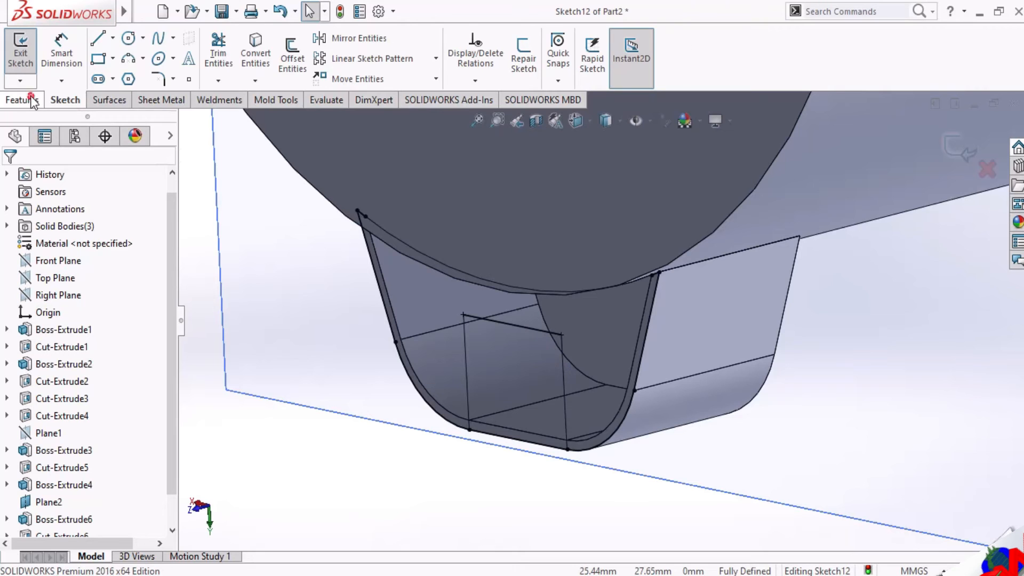
click(28, 56)
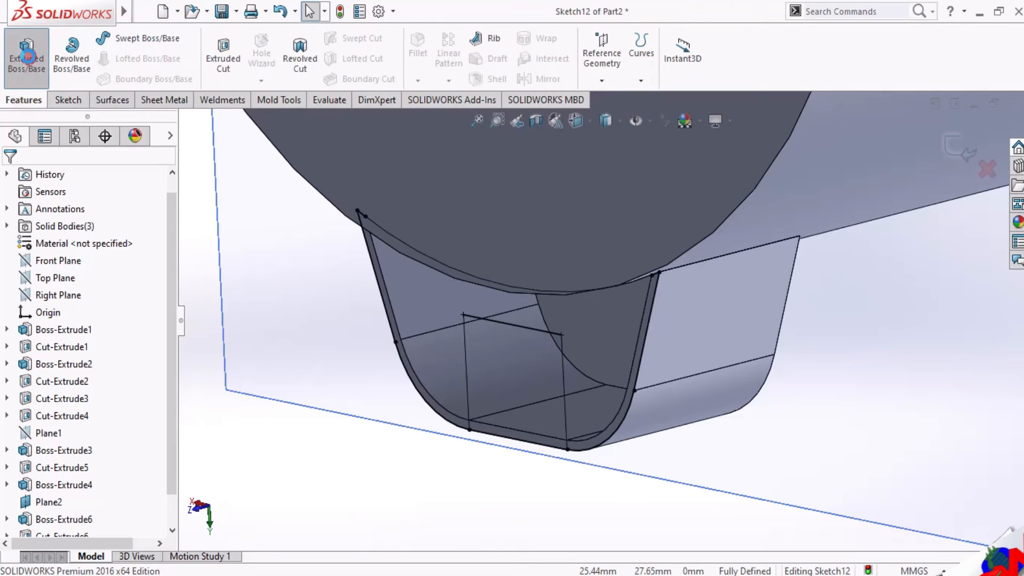
click(607, 351)
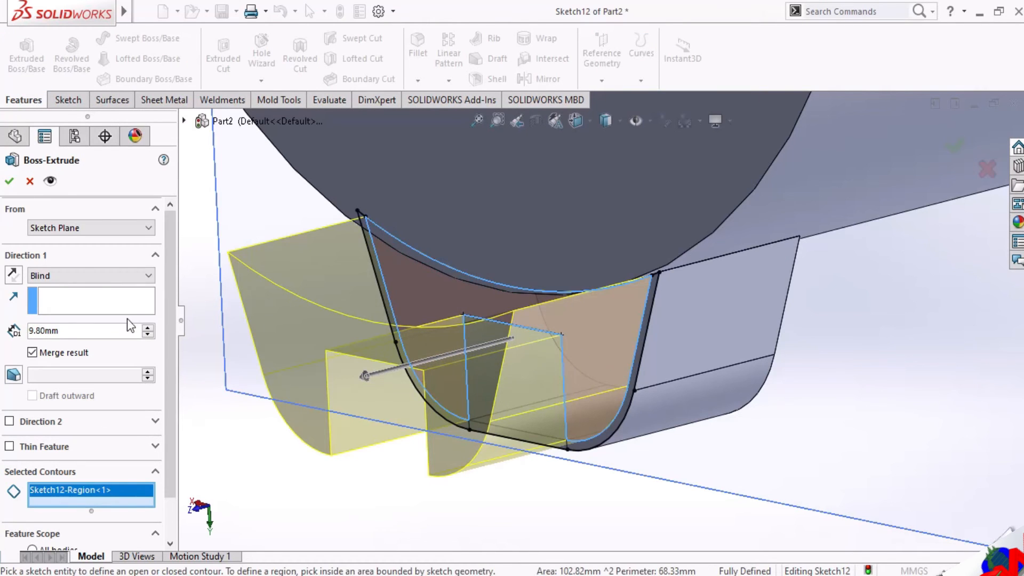
click(148, 335)
click(149, 335)
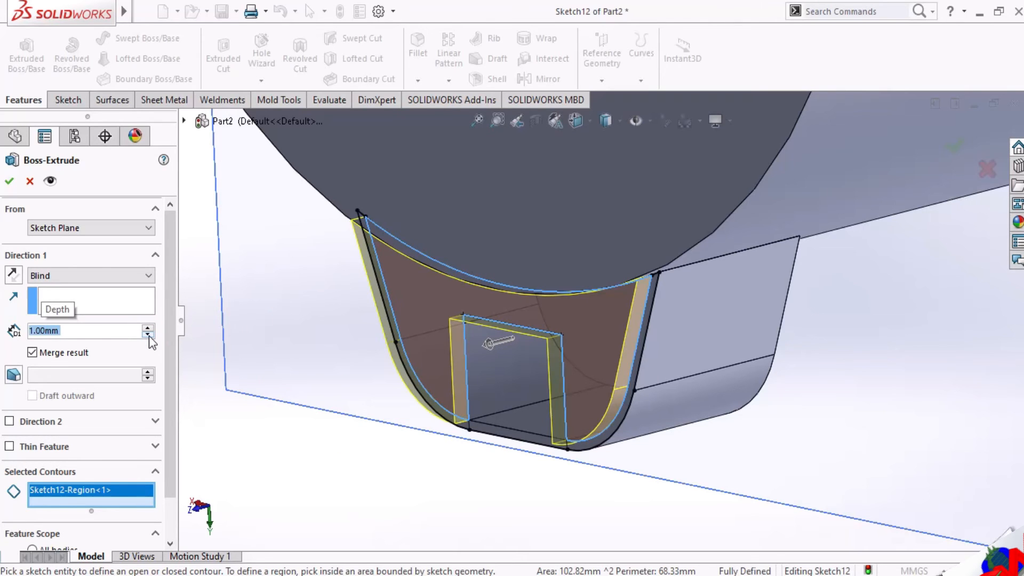
text(0.5)
key(Return)
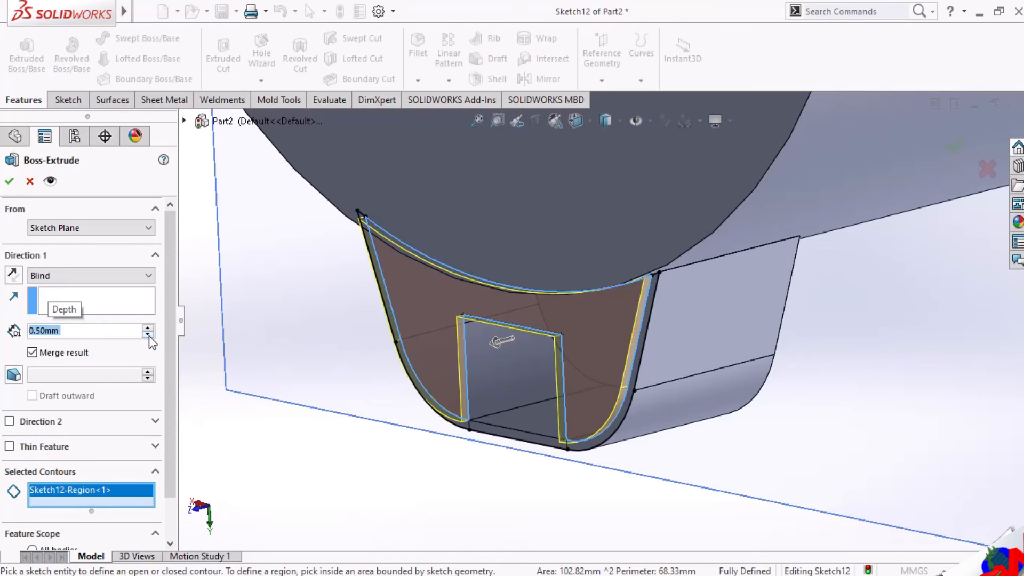
click(15, 181)
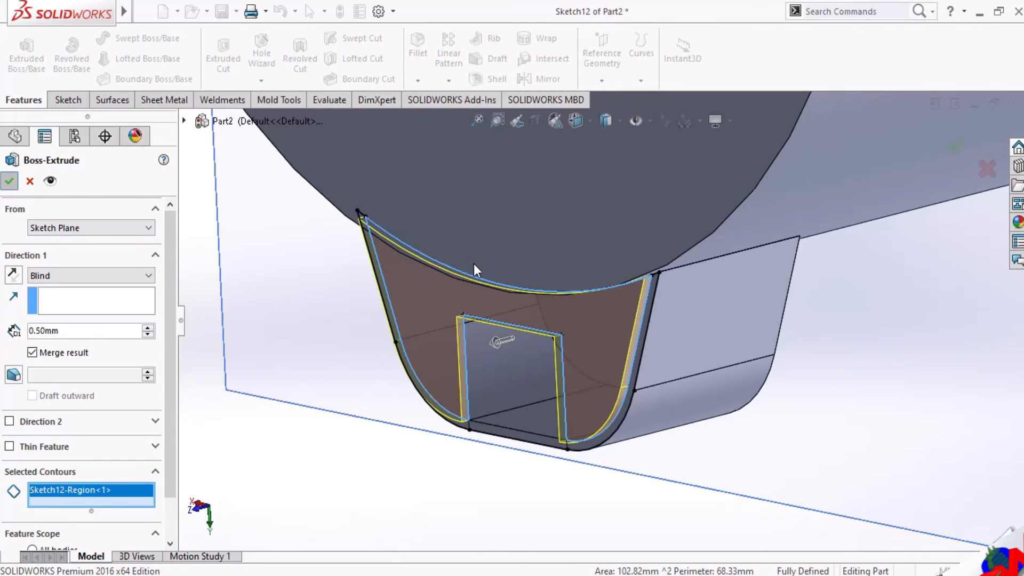
Examine the new front plate and its rectangular opening against the boss rim and the cylinder.
scroll(578, 299, up, 5)
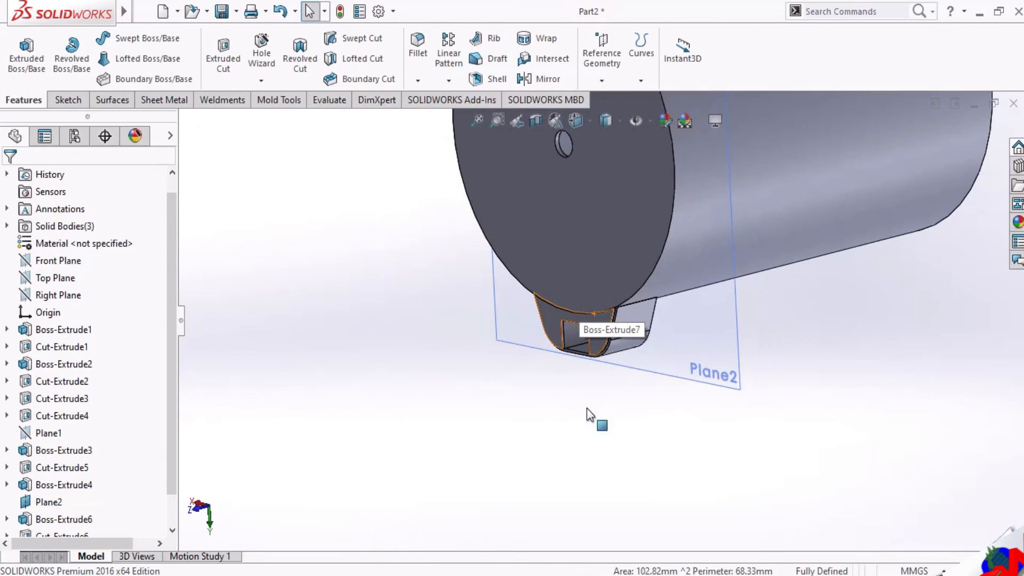
scroll(632, 245, up, 3)
scroll(667, 304, down, 3)
scroll(695, 351, up, 2)
middle_drag(695, 351, 700, 274)
scroll(654, 374, down, 5)
scroll(700, 273, up, 5)
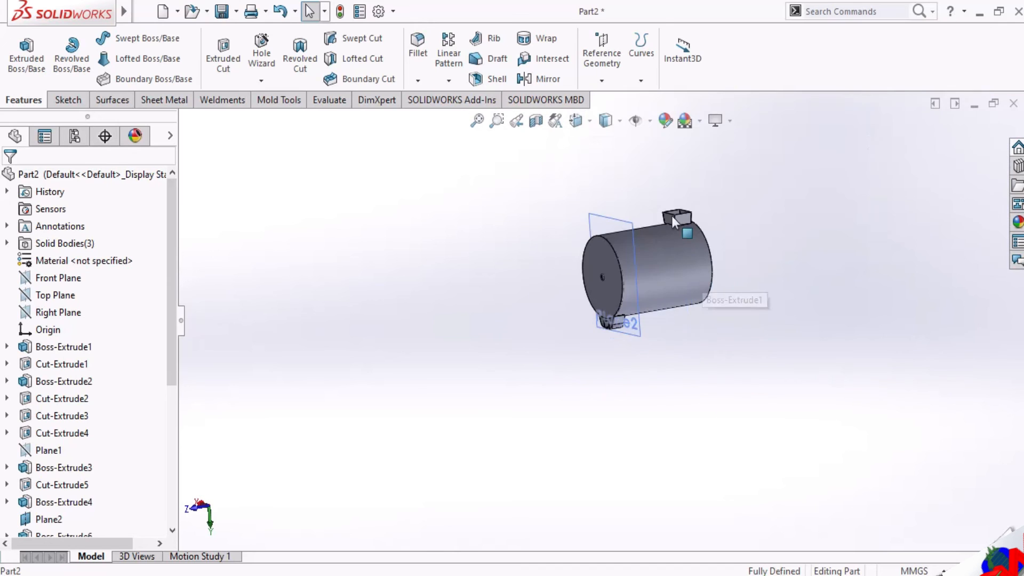
scroll(672, 219, down, 5)
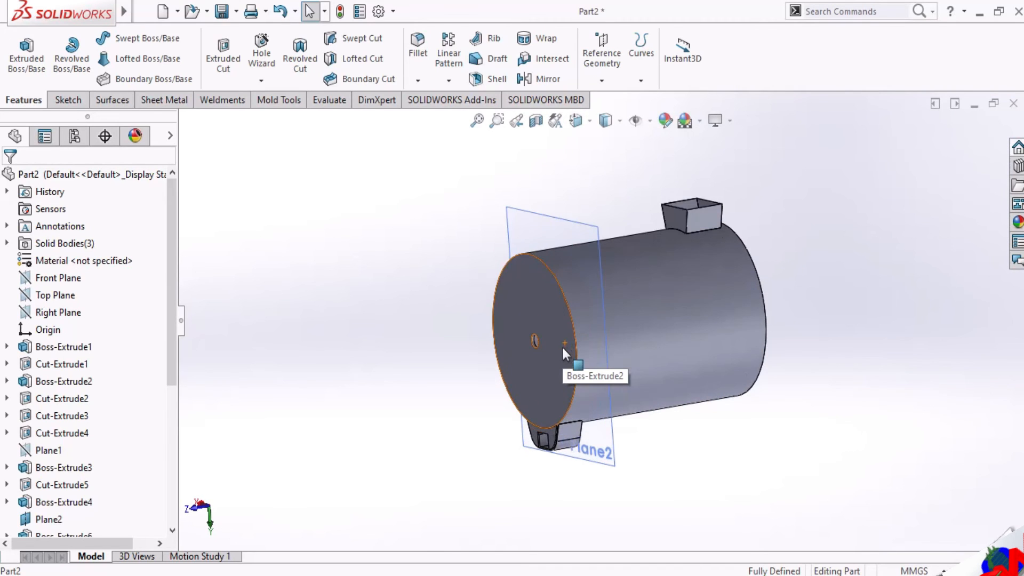
scroll(549, 454, down, 8)
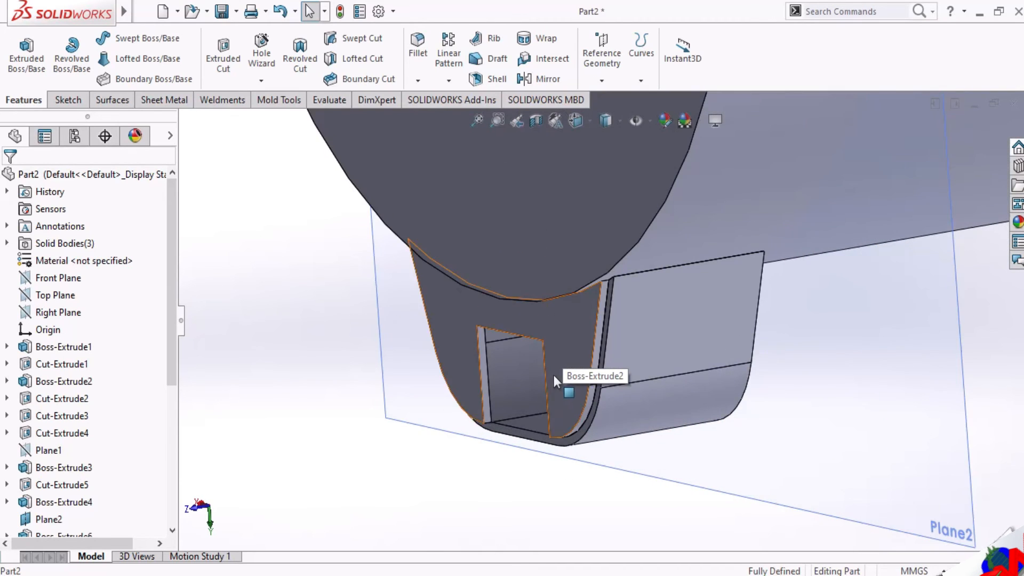
click(555, 375)
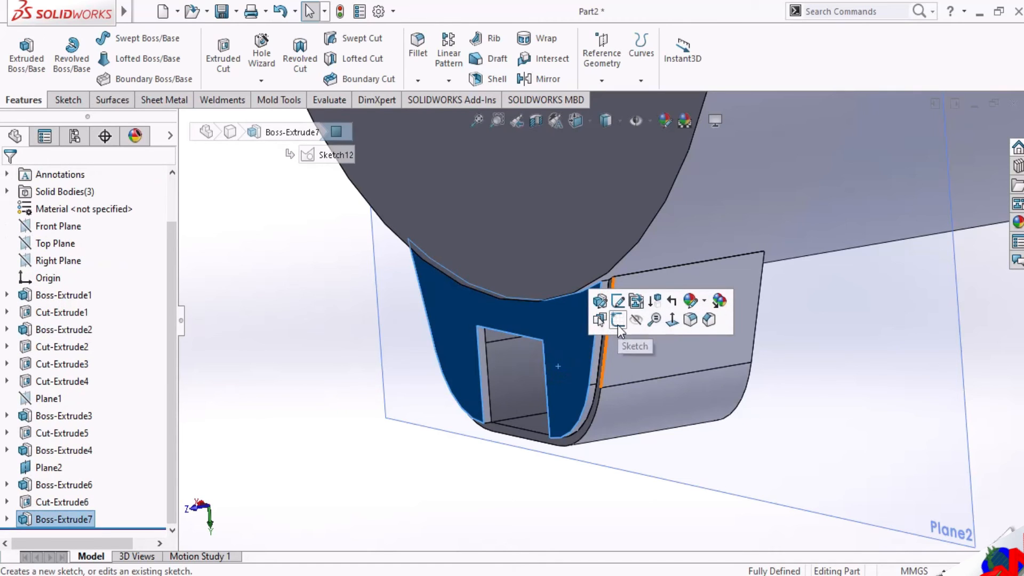
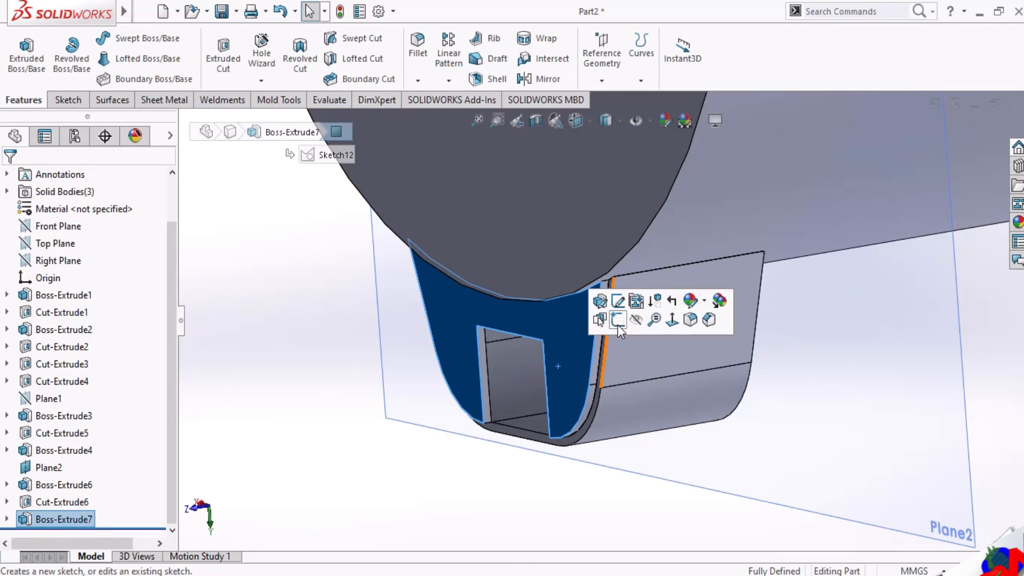
click(395, 446)
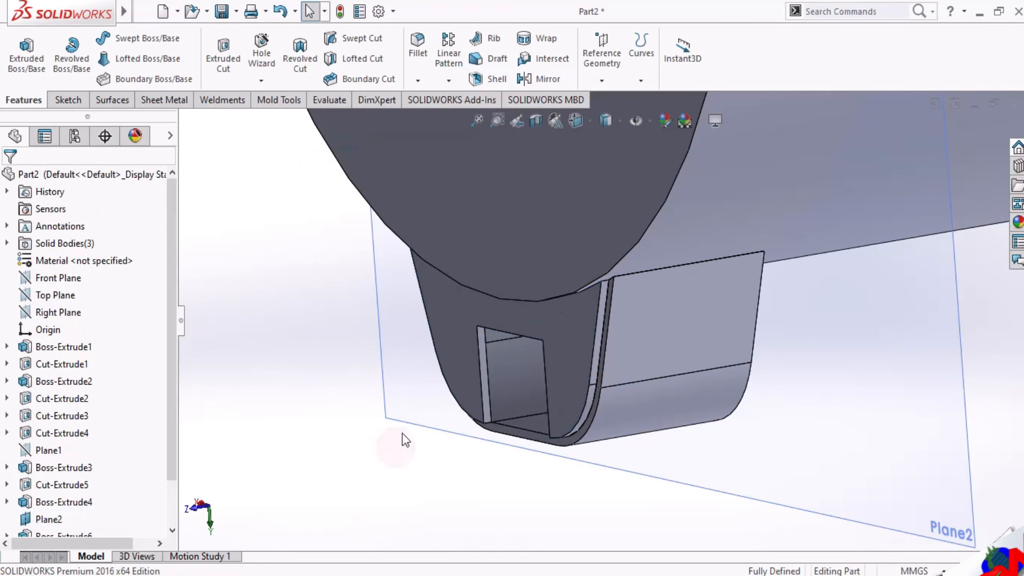
scroll(554, 347, down, 1)
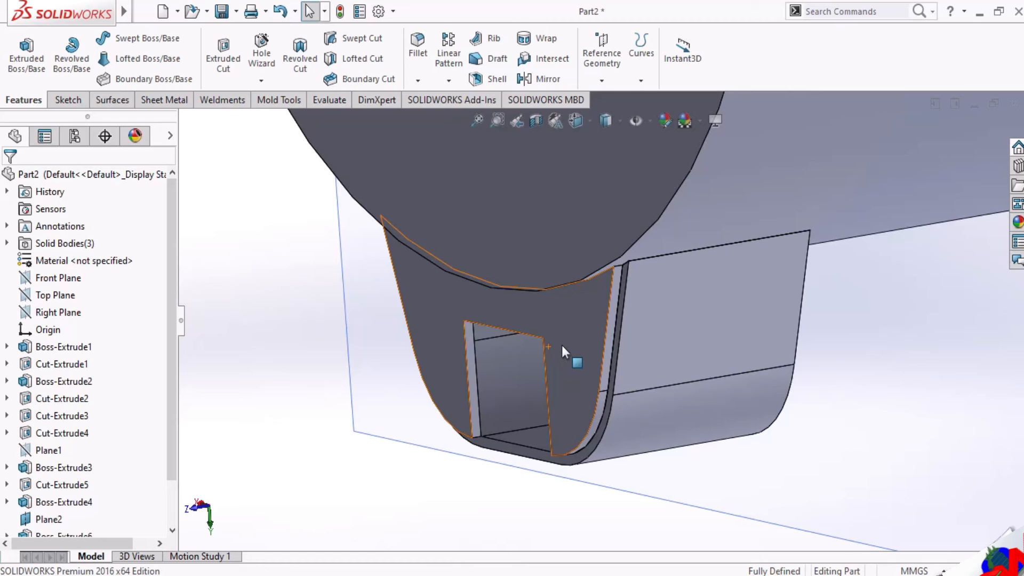
middle_drag(564, 345, 548, 407)
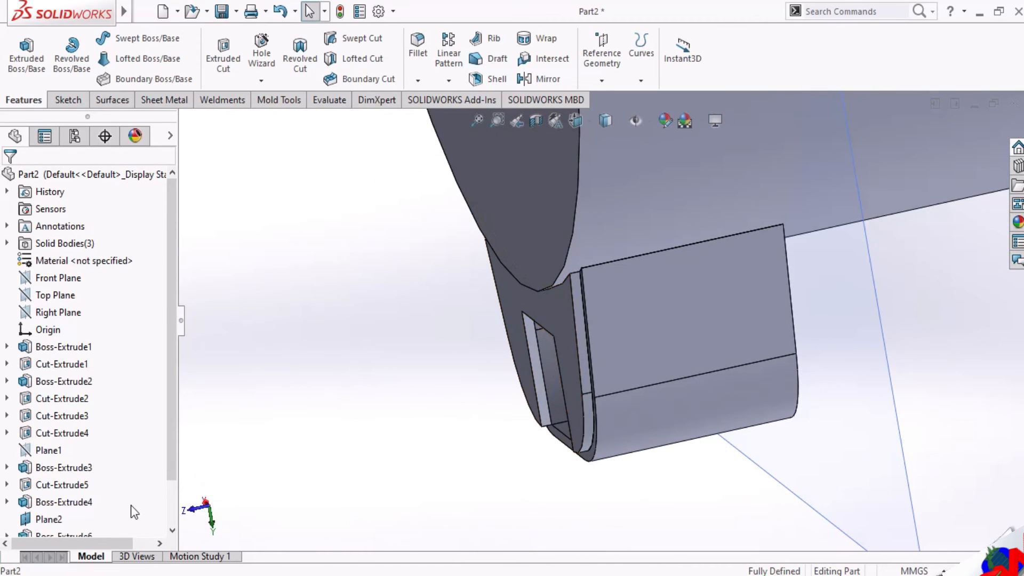
Edit the front plate's extrusion and reverse its direction so it extends into the hollowed boss.
scroll(52, 491, down, 1)
click(43, 520)
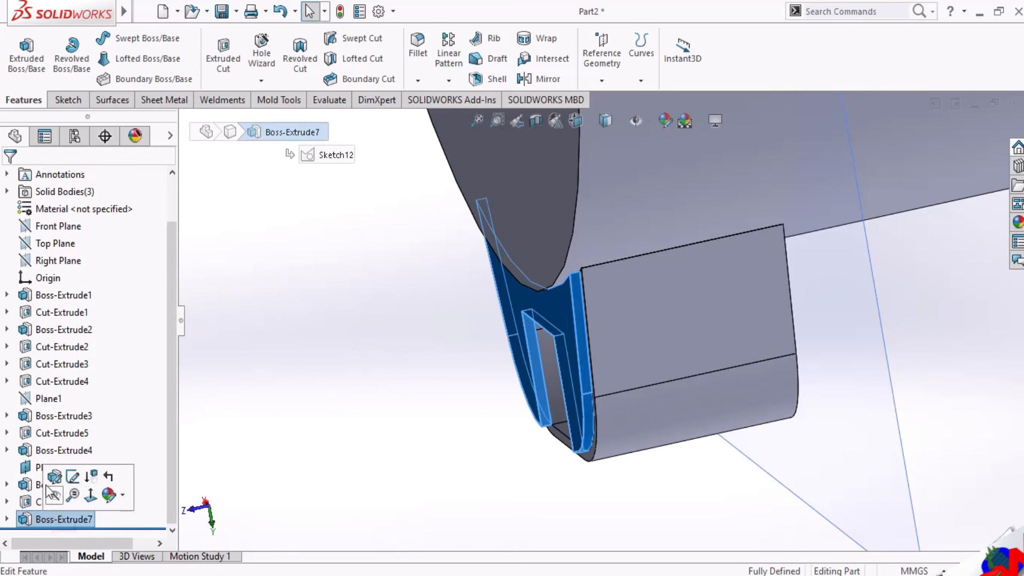
click(48, 484)
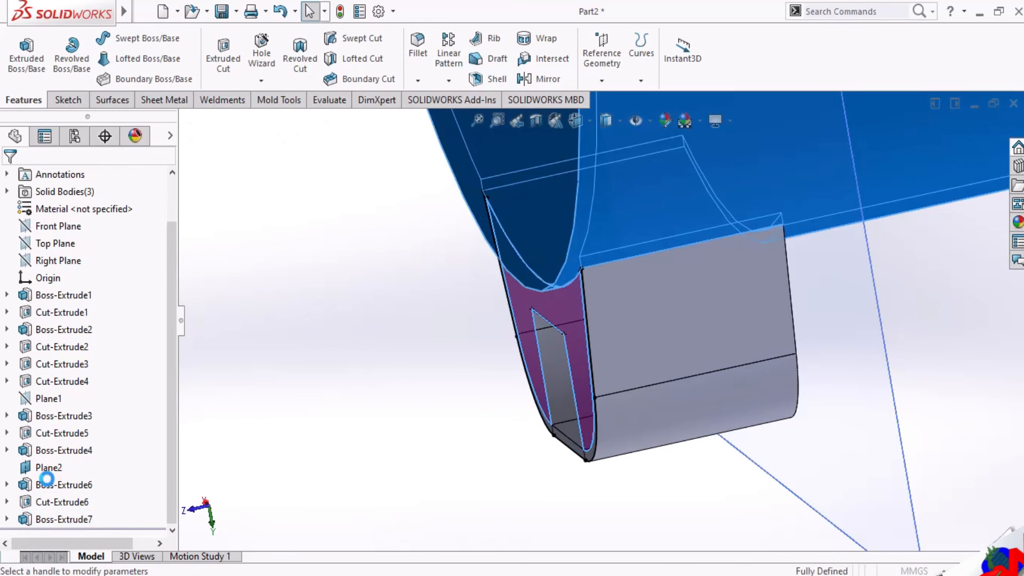
click(14, 275)
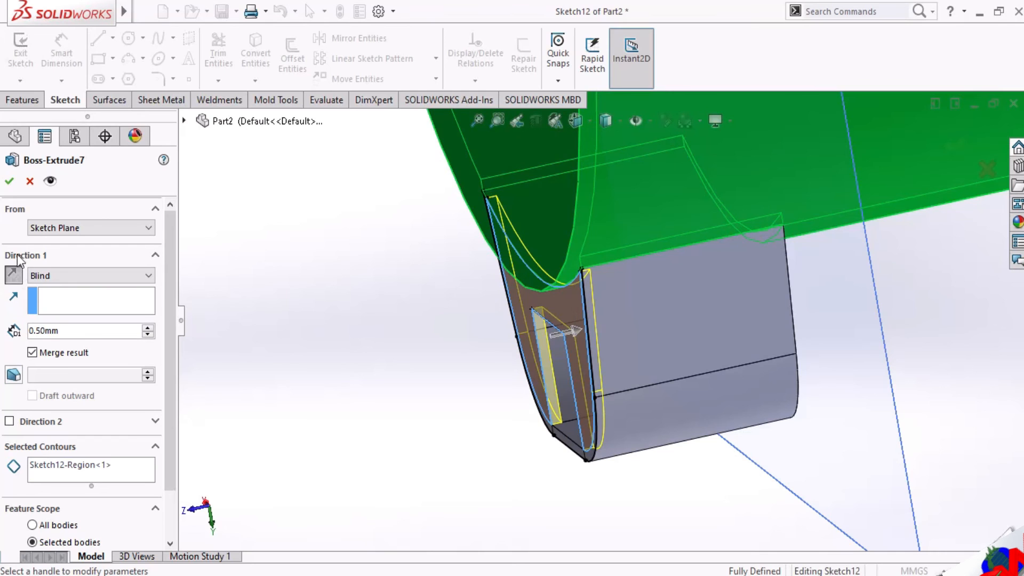
click(9, 184)
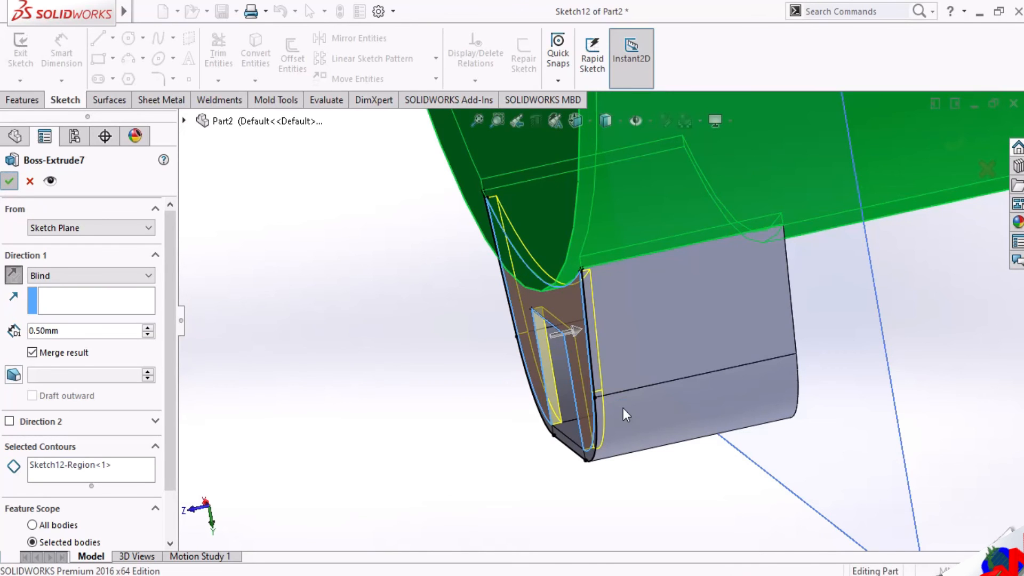
Inspect how the reversed front plate sits inside the boss rim from several angles.
scroll(611, 397, up, 3)
mouse_move(610, 397)
middle_down()
mouse_move(627, 379)
mouse_move(732, 400)
mouse_move(613, 423)
middle_up()
scroll(561, 359, up, 3)
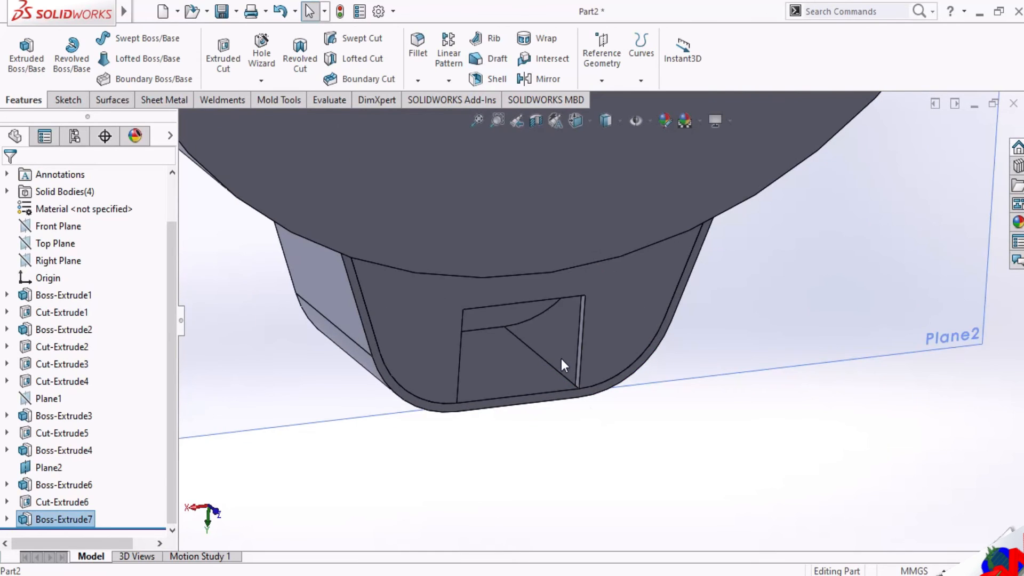
click(559, 356)
mouse_move(559, 356)
middle_down()
mouse_move(555, 298)
mouse_move(566, 251)
mouse_move(463, 180)
mouse_move(510, 218)
middle_up()
scroll(540, 223, up, 6)
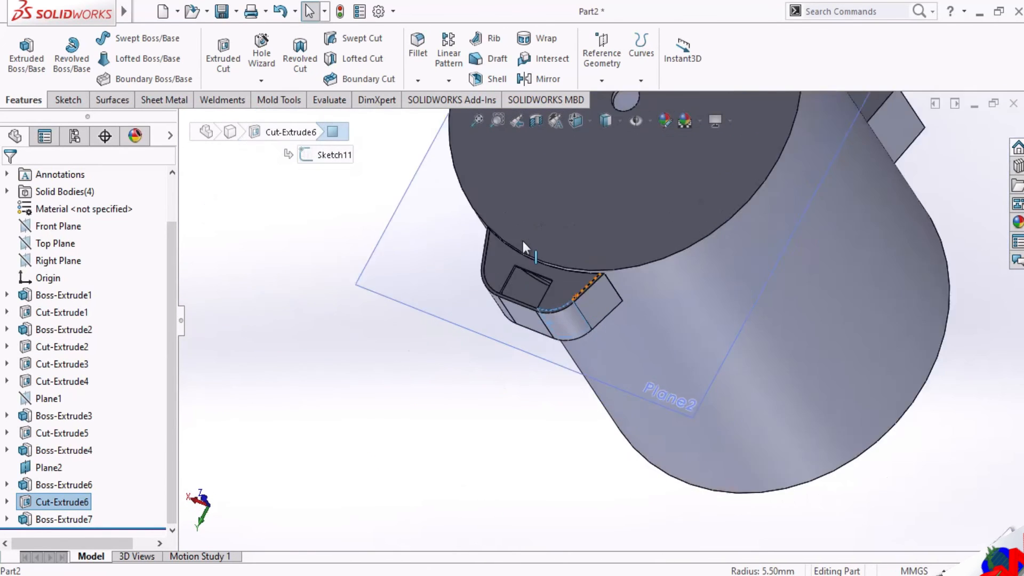
middle_drag(599, 260, 601, 127)
scroll(584, 249, down, 4)
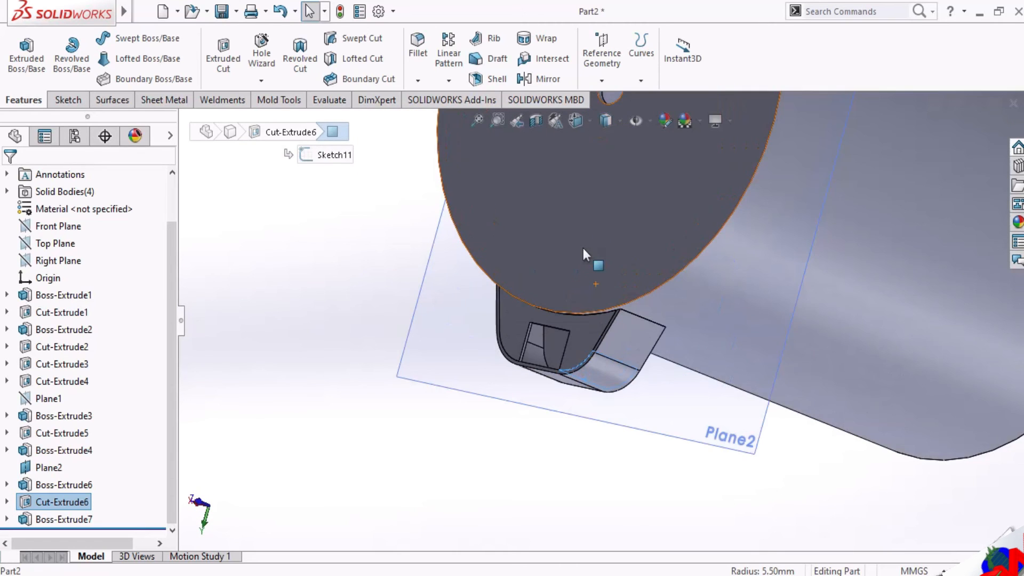
scroll(582, 339, down, 2)
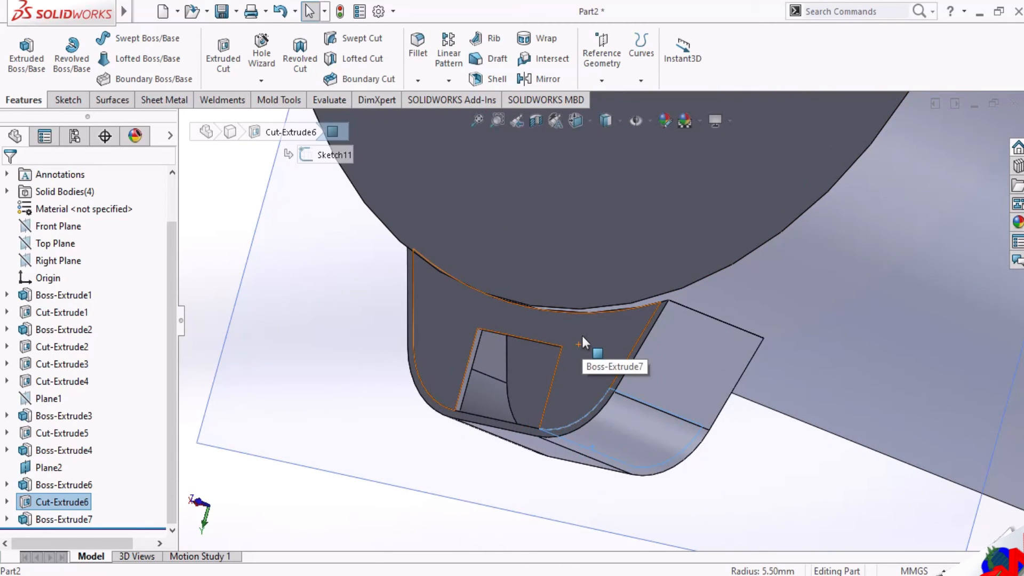
Open a new sketch on the outer face of the front plate, around its rectangular opening.
click(584, 332)
click(642, 294)
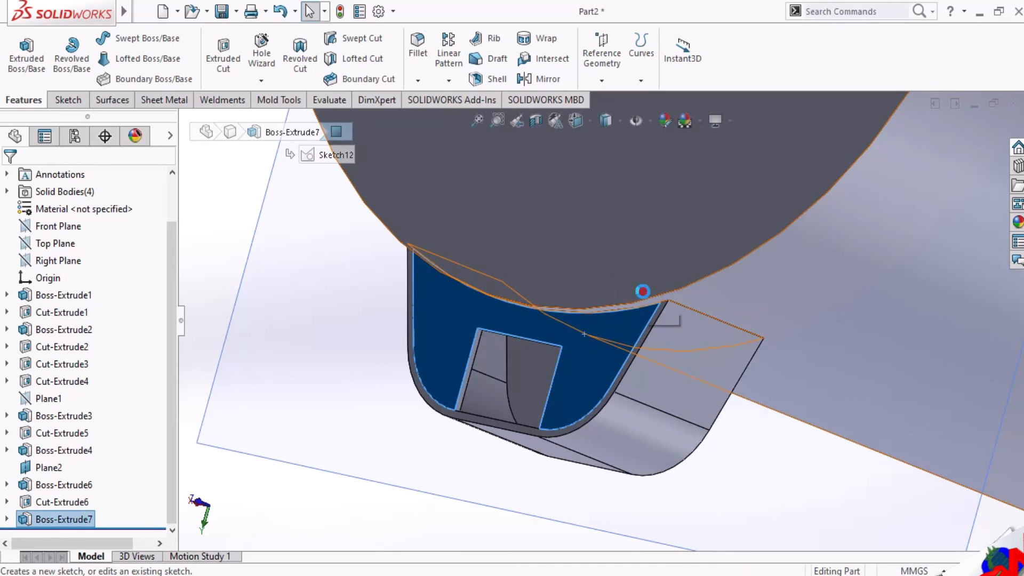
middle_drag(586, 335, 581, 398)
click(567, 417)
scroll(552, 336, down, 6)
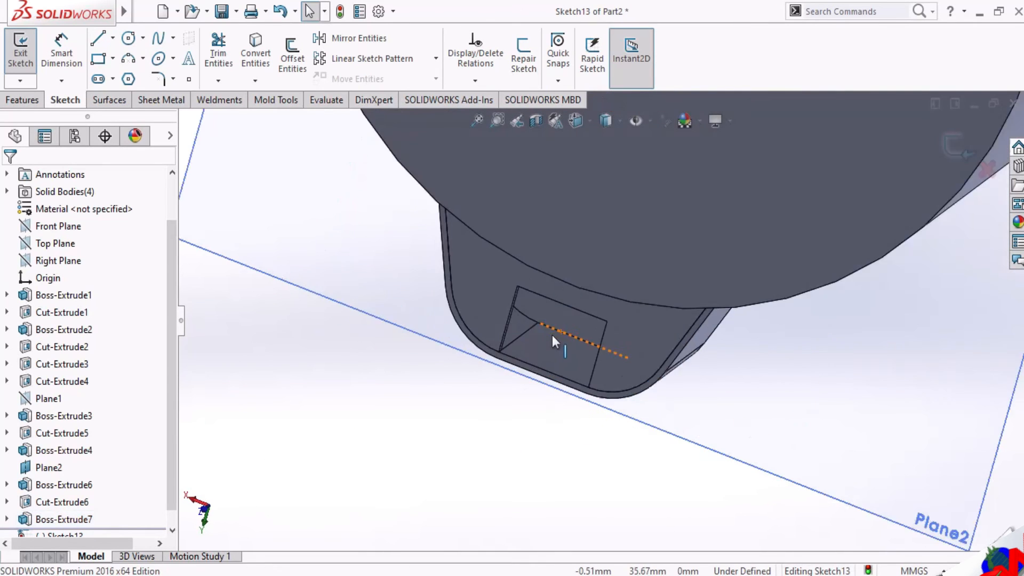
scroll(596, 284, up, 6)
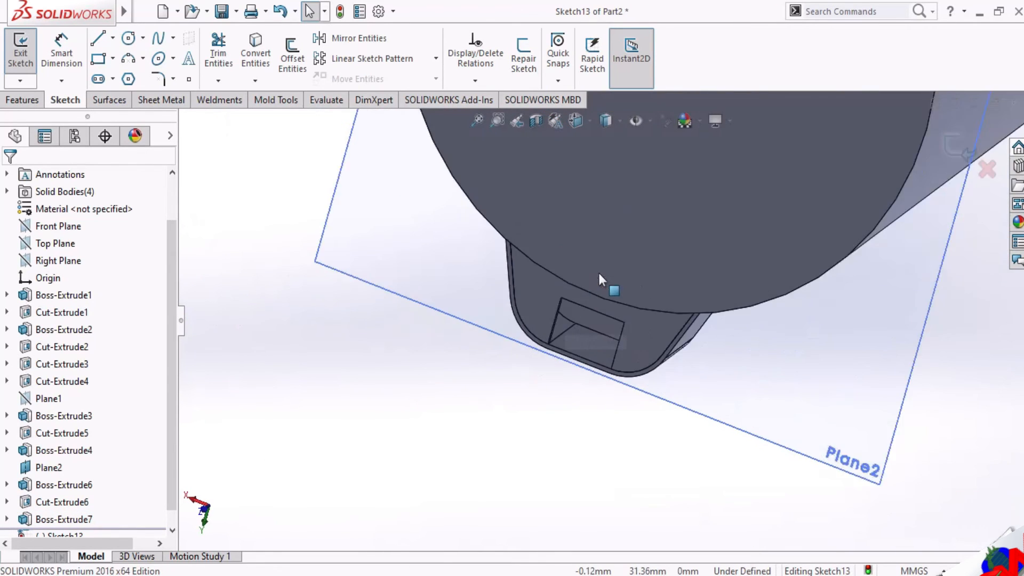
click(588, 123)
click(613, 341)
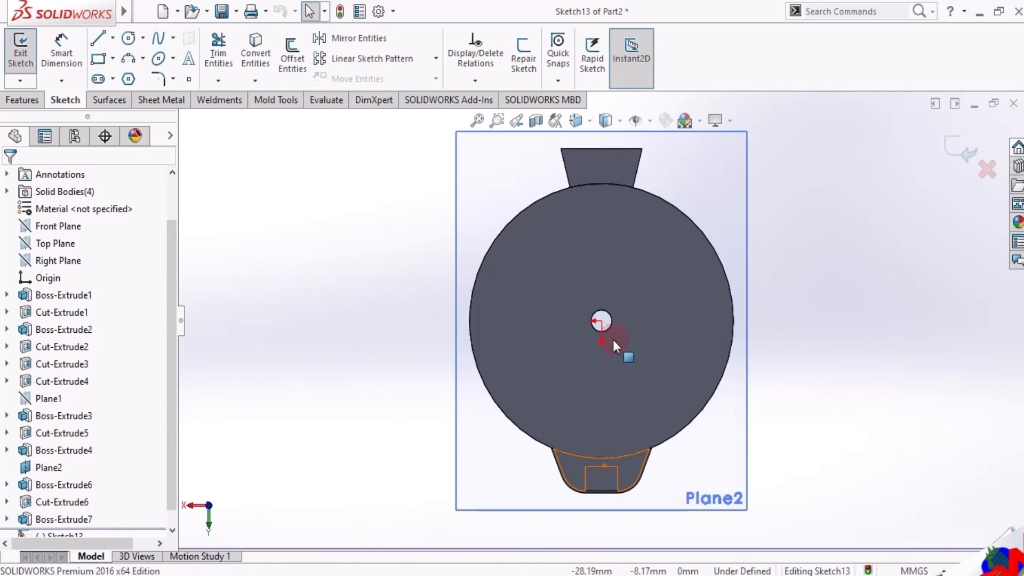
Draw a closed four-line rectangle over the edges of the front plate's rectangular opening.
scroll(609, 474, down, 8)
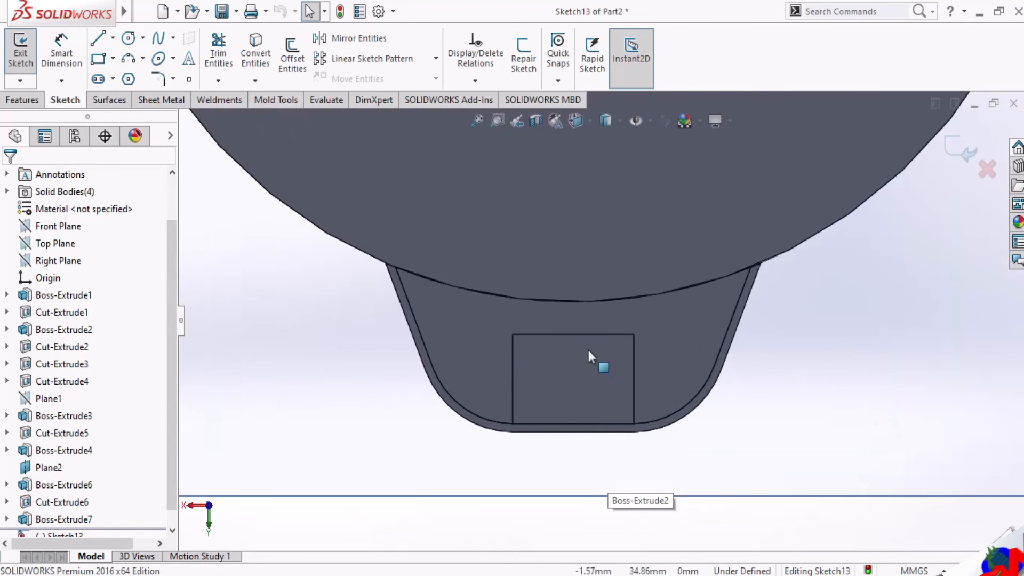
click(113, 37)
click(123, 57)
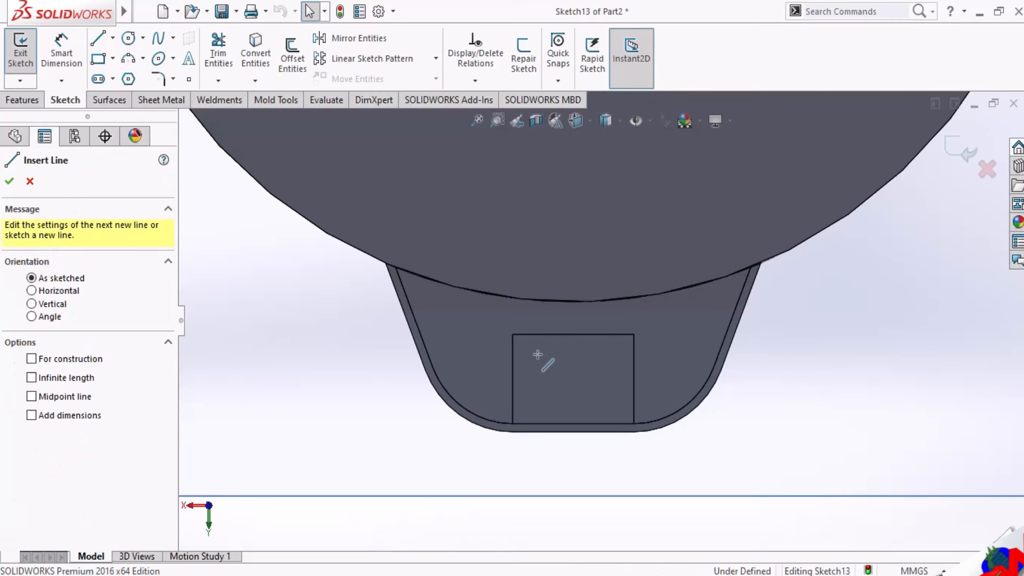
scroll(544, 359, down, 5)
click(501, 303)
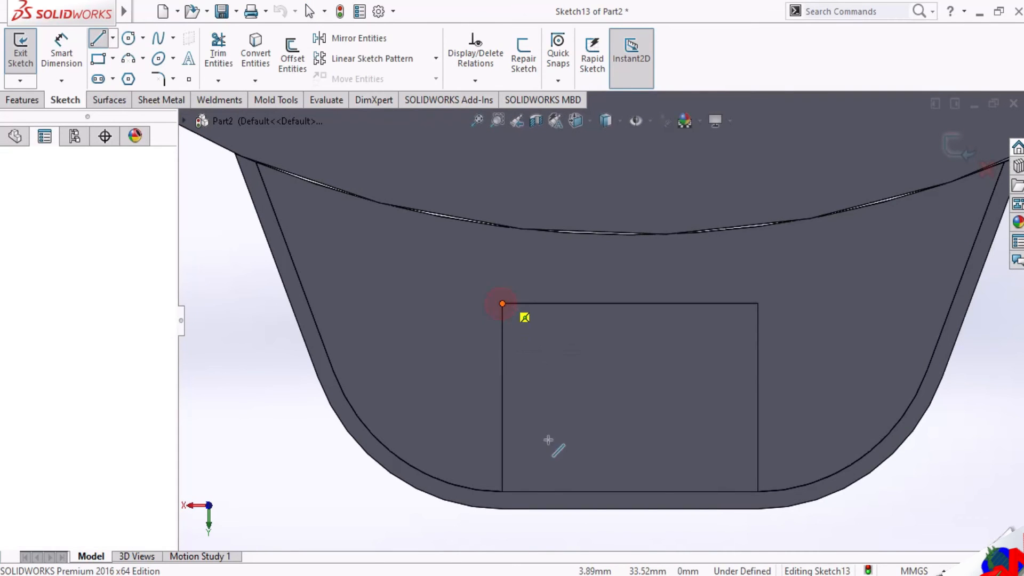
click(503, 491)
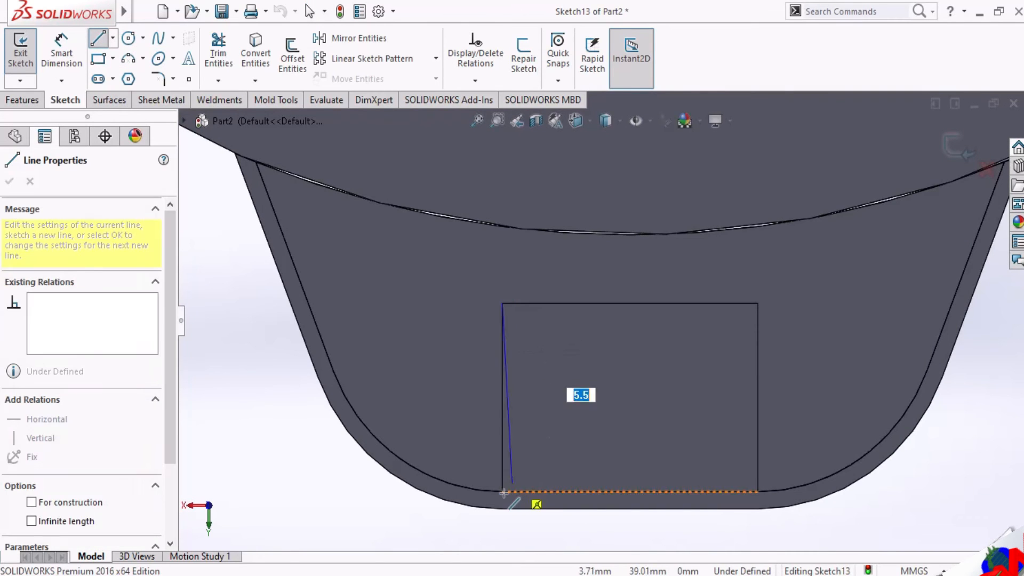
click(758, 491)
click(758, 303)
click(503, 303)
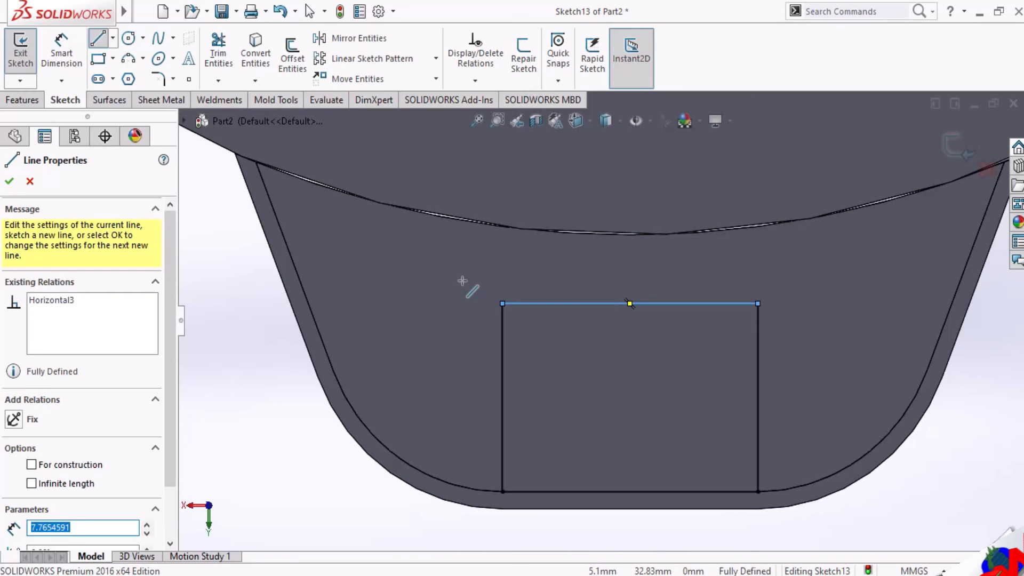
key(Escape)
scroll(615, 332, up, 3)
scroll(635, 338, down, 2)
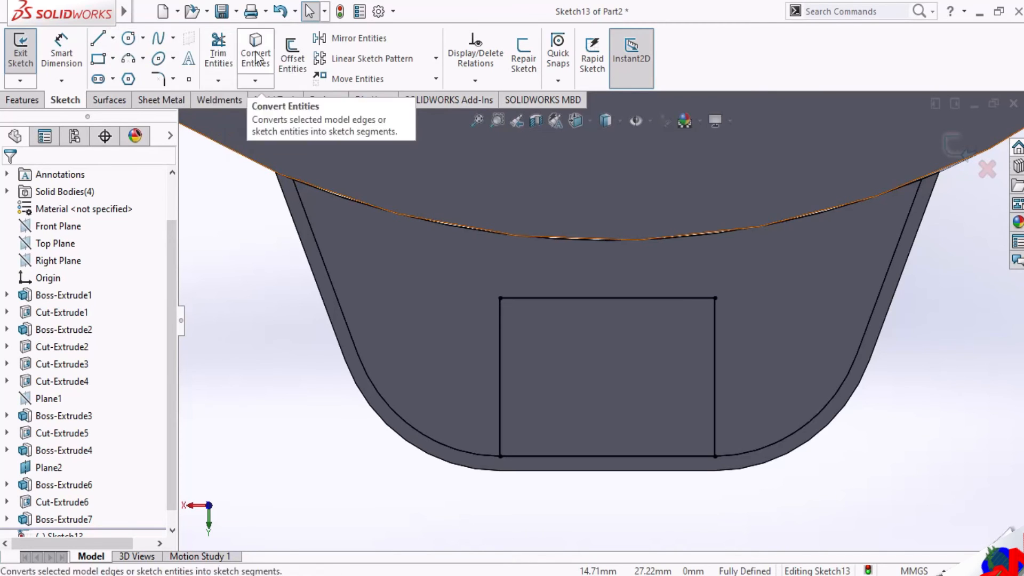
Offset the whole rectangle outward by 0.50 mm with a driving dimension.
click(292, 59)
click(533, 297)
drag(474, 275, 750, 498)
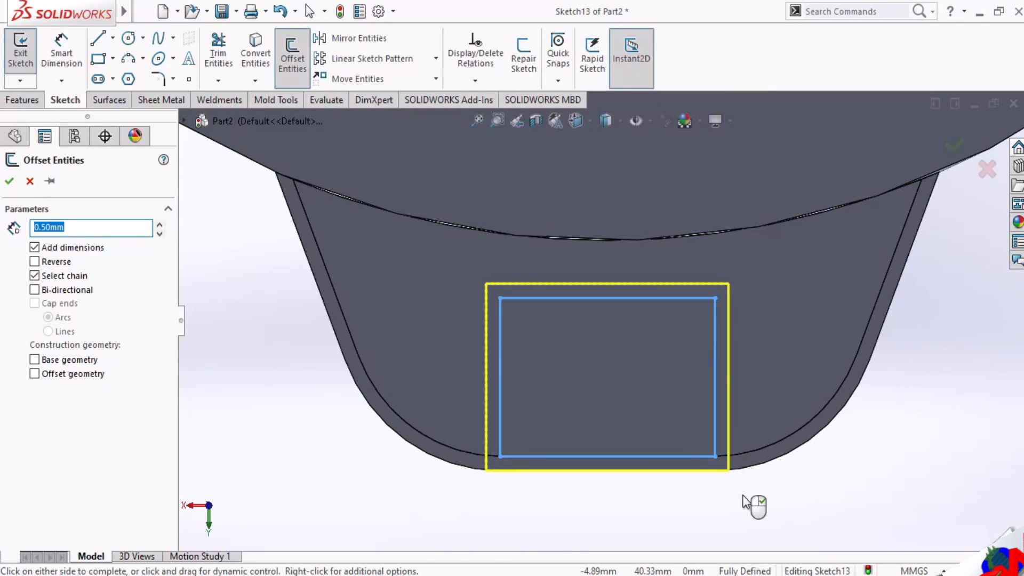
click(516, 284)
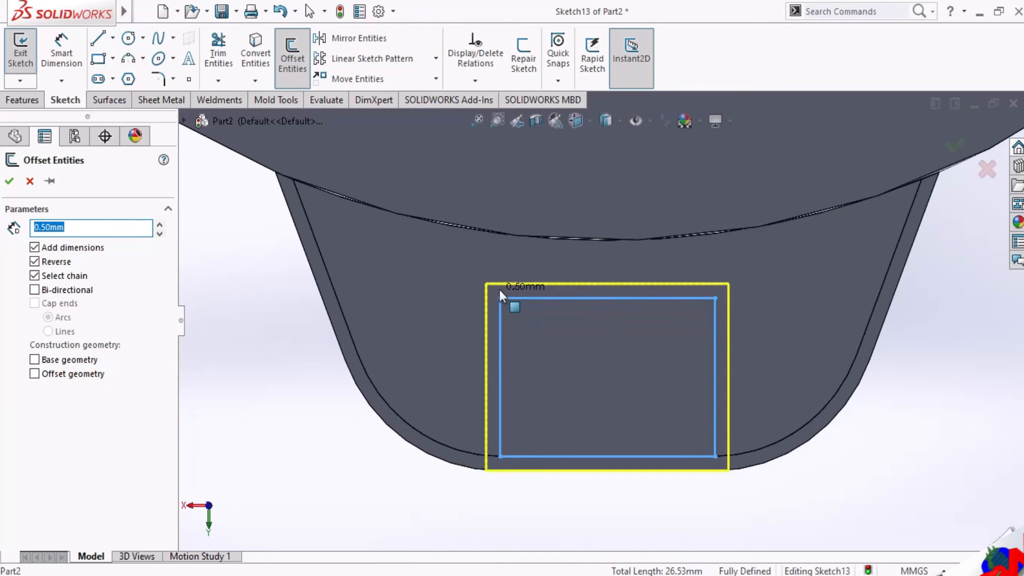
click(491, 289)
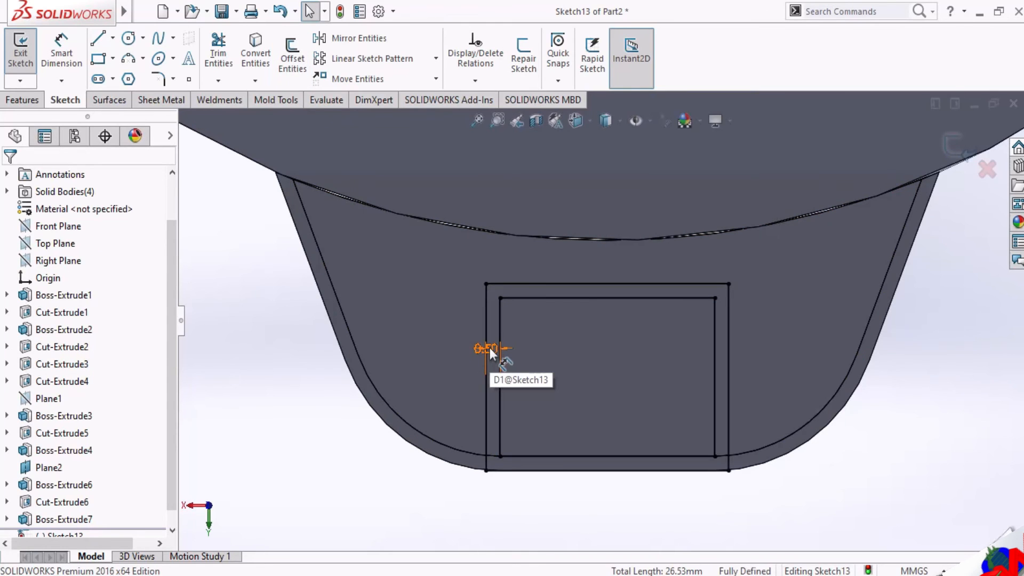
Set the offset distance between the two rectangles to 0.10 mm.
drag(488, 348, 510, 351)
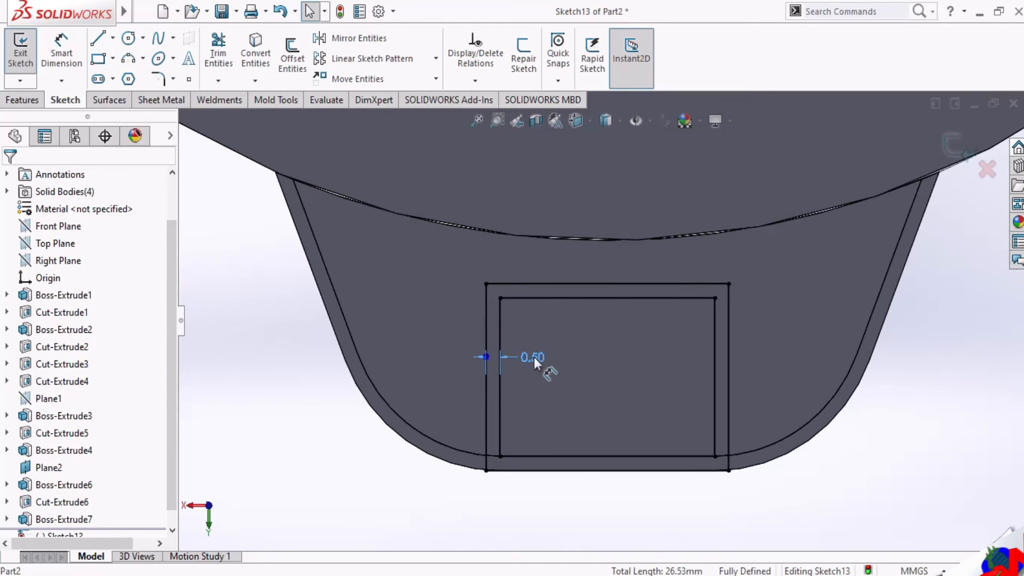
click(533, 357)
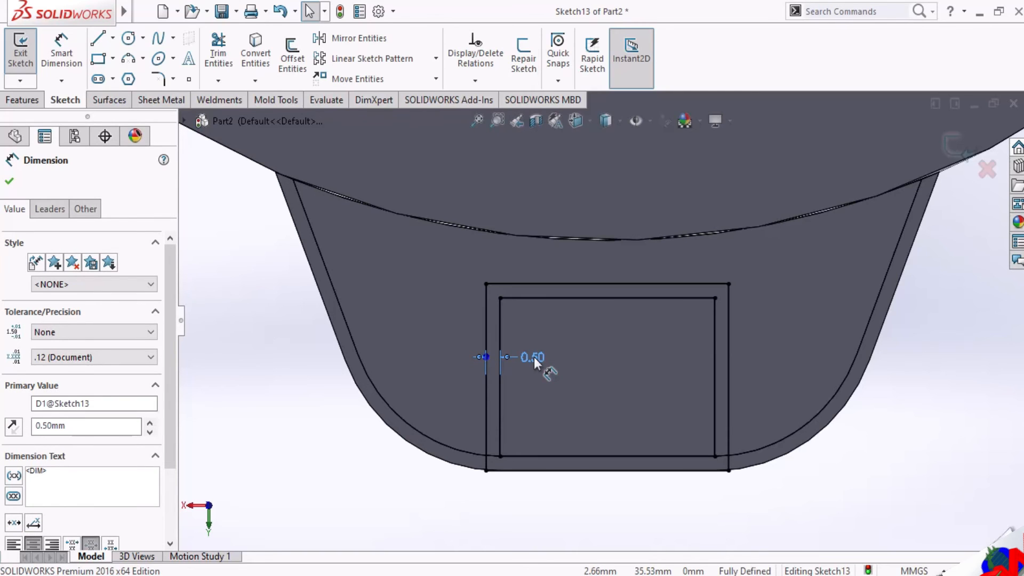
double_click(533, 357)
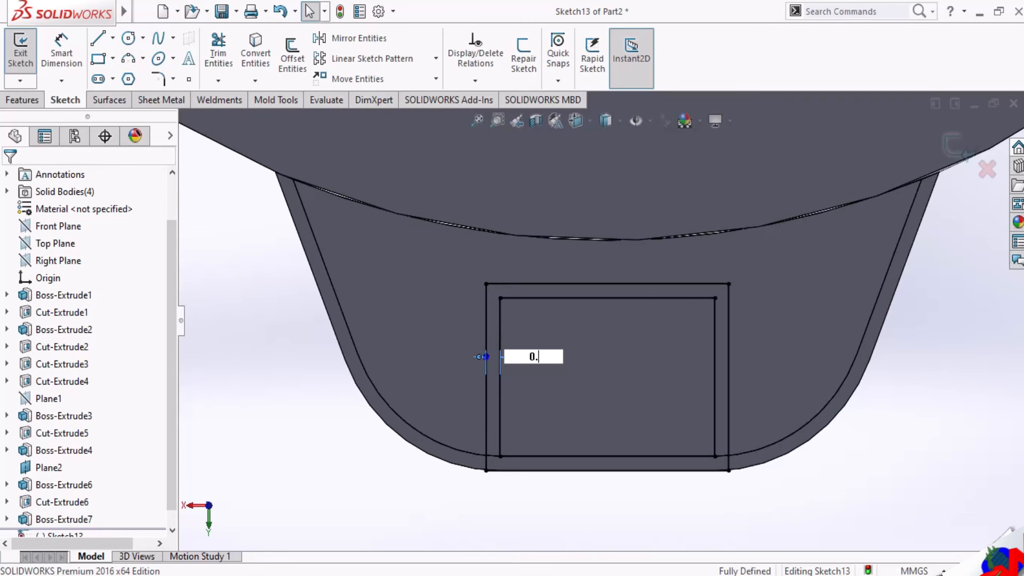
key(Return)
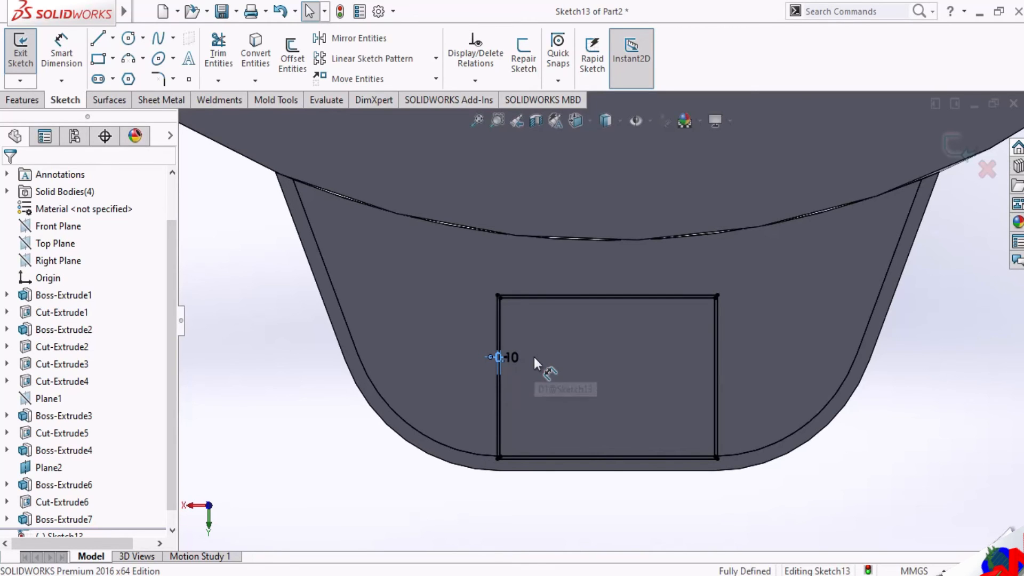
scroll(536, 356, down, 2)
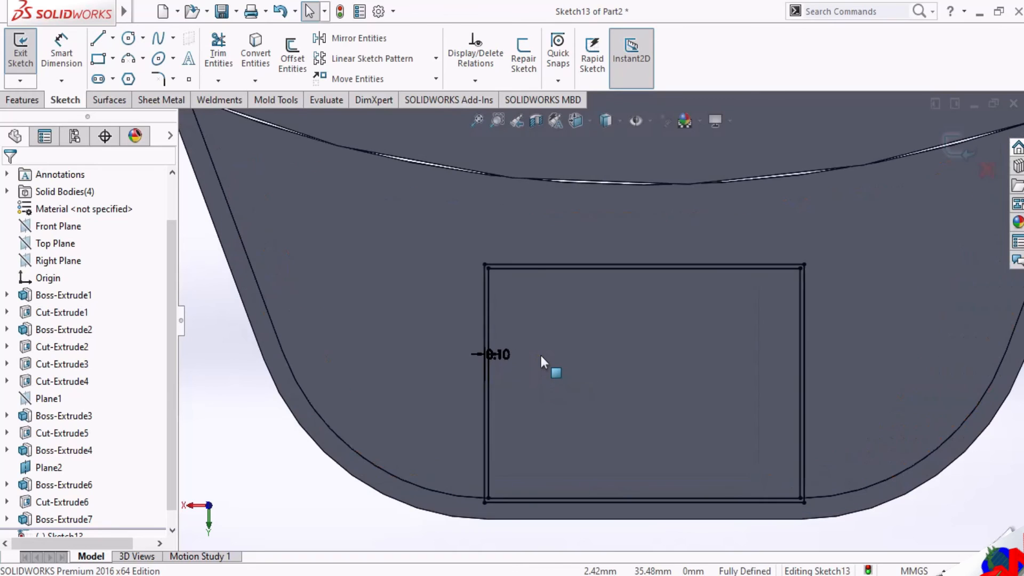
Set the offset distance between the inner and outer rectangles to 0.20 mm.
click(512, 355)
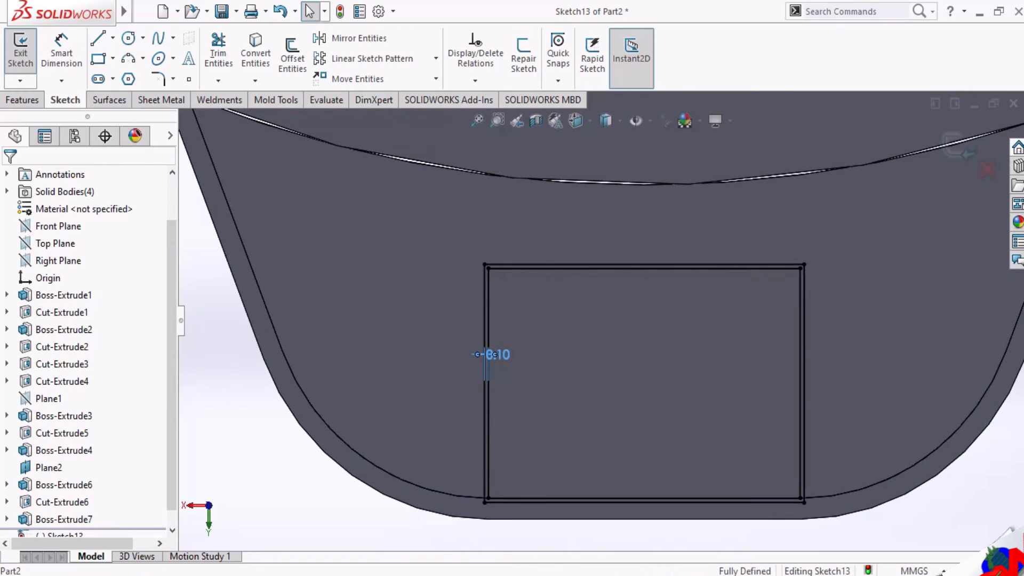
double_click(505, 356)
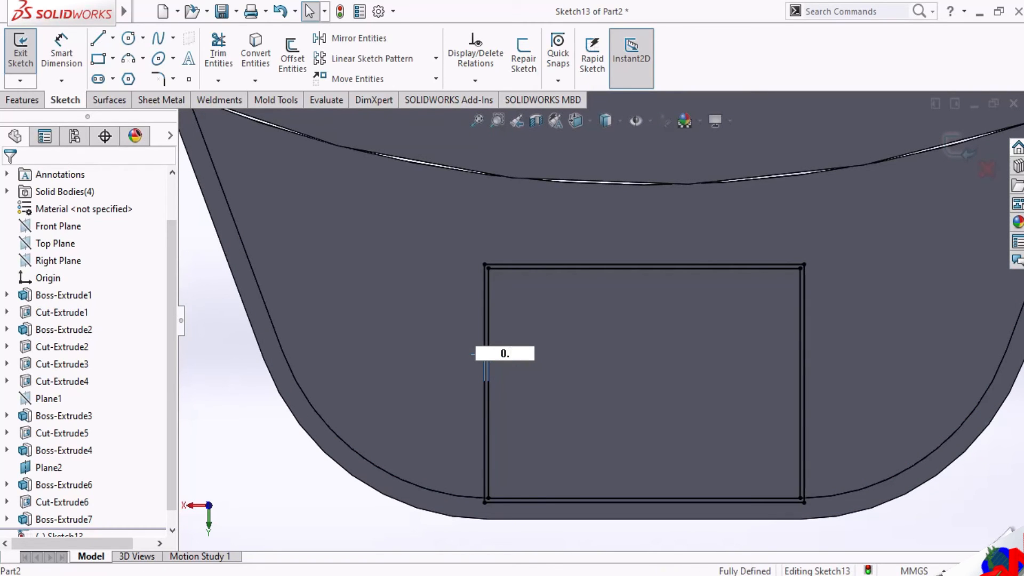
key(Return)
scroll(628, 347, up, 3)
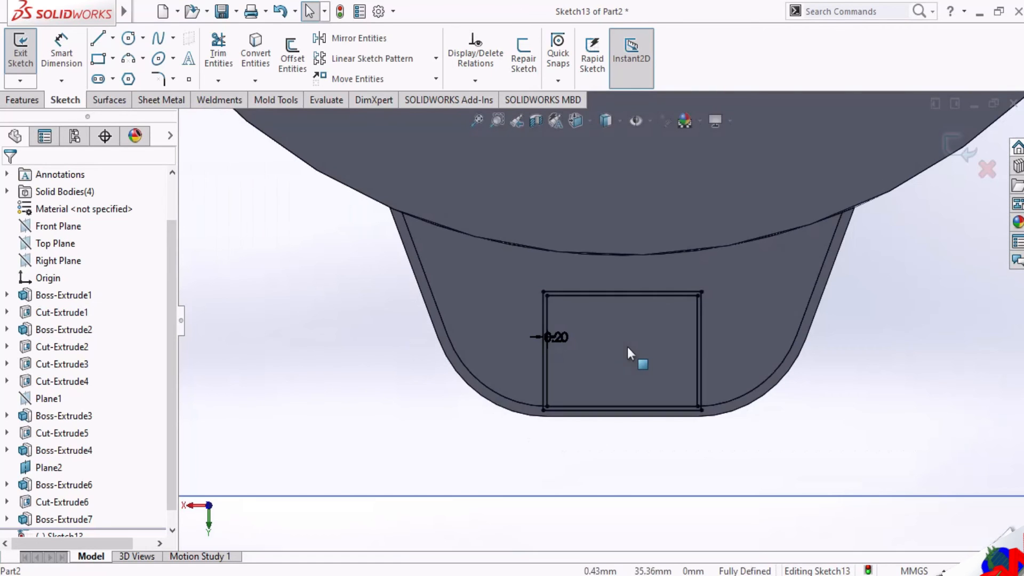
Examine the double-rectangle sketch around the opening in relation to the boss rim and the cylinder.
scroll(634, 309, down, 2)
middle_drag(635, 309, 563, 353)
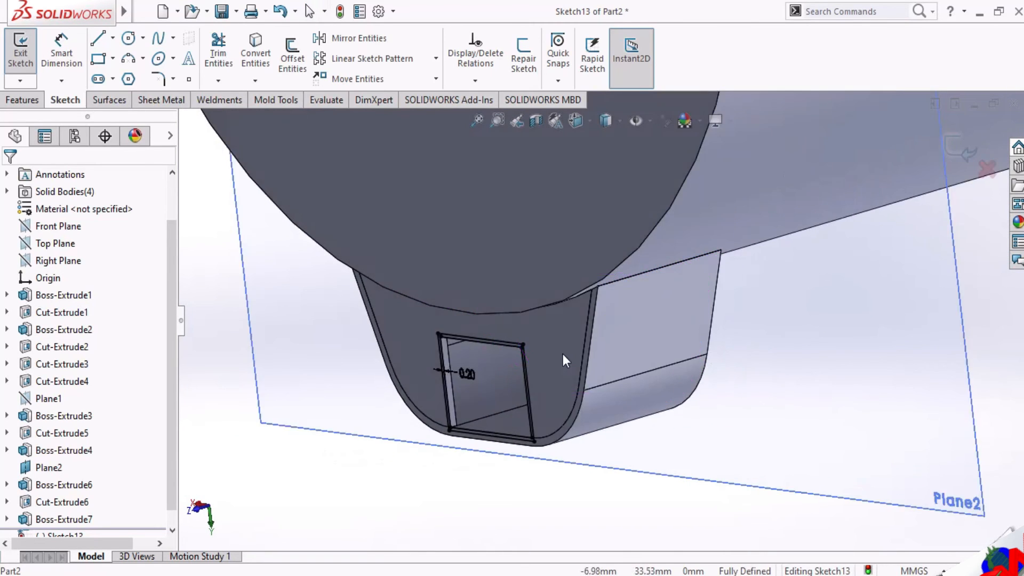
scroll(562, 354, up, 2)
scroll(563, 354, down, 4)
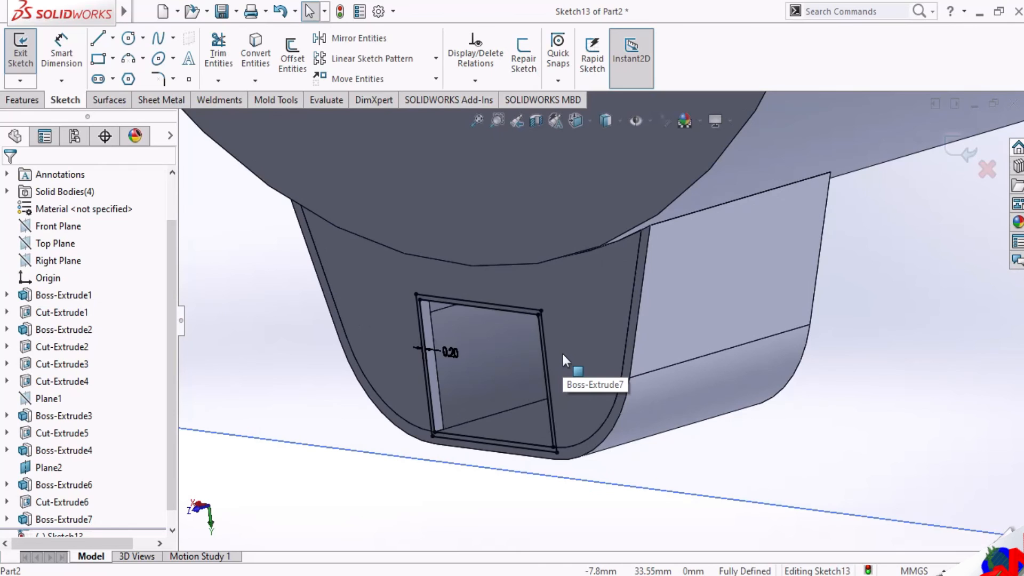
scroll(563, 354, up, 3)
scroll(563, 353, down, 2)
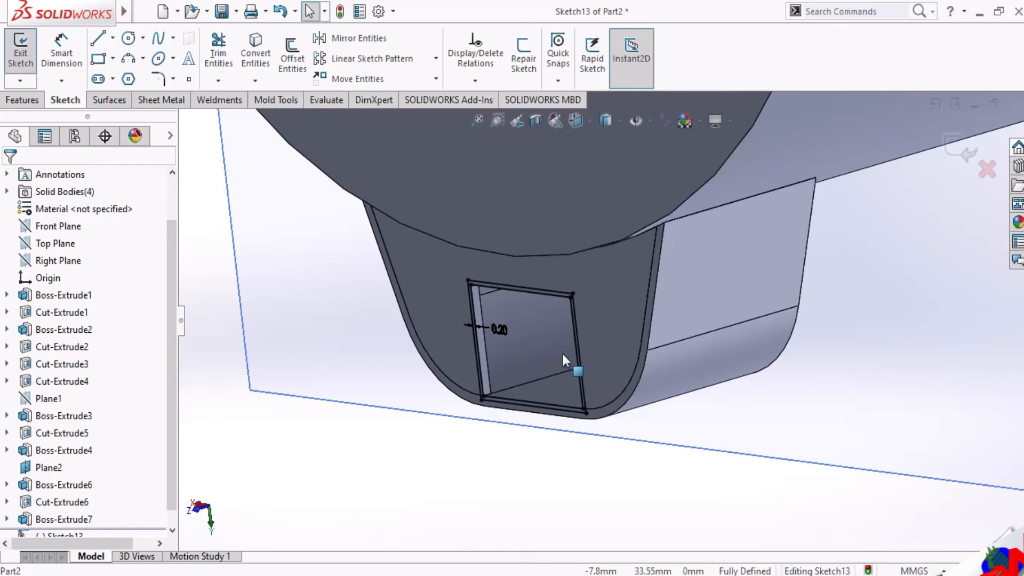
scroll(576, 340, up, 3)
scroll(674, 287, down, 2)
scroll(674, 287, up, 3)
scroll(594, 248, down, 3)
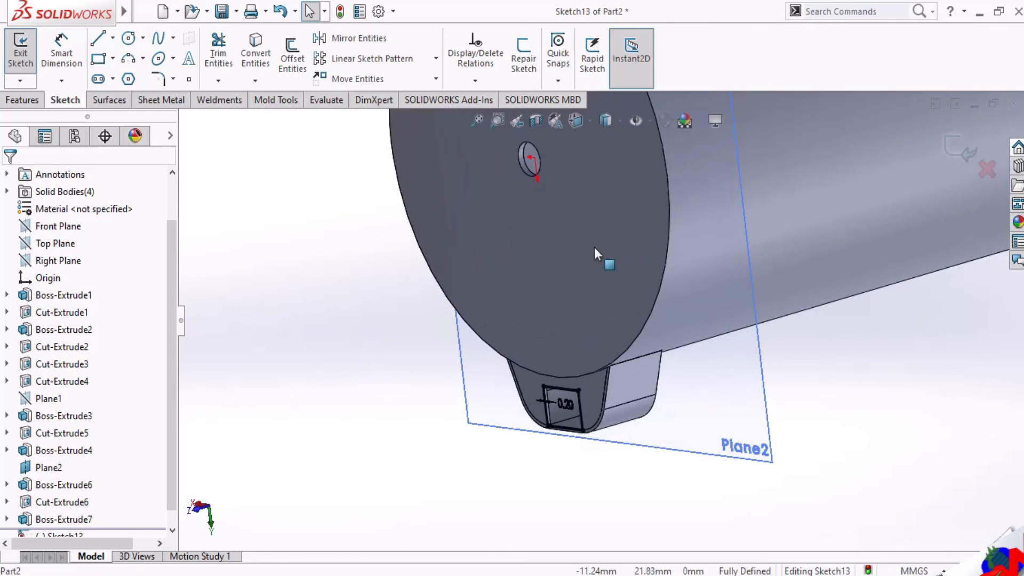
scroll(594, 248, up, 3)
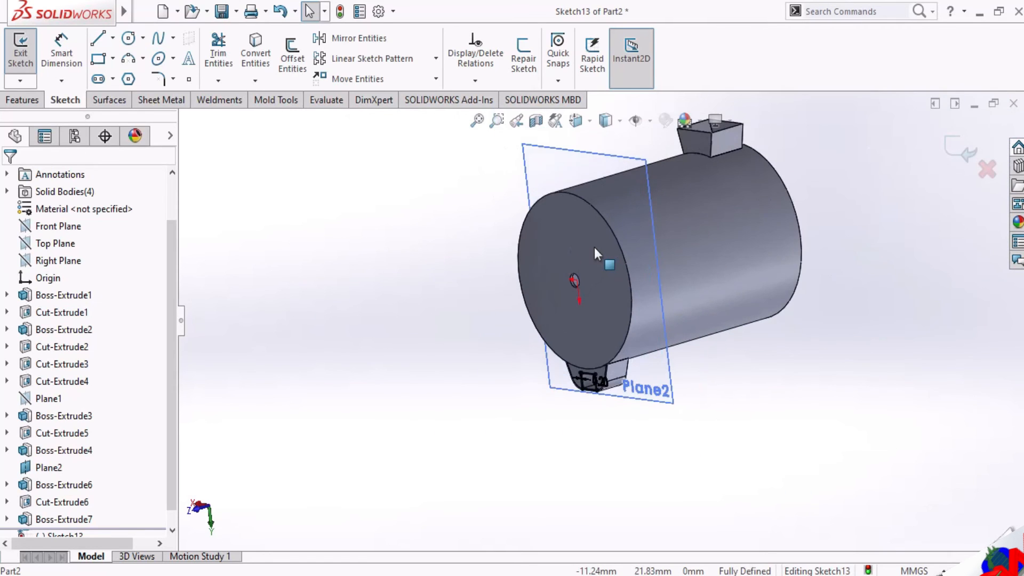
middle_drag(594, 246, 633, 235)
Close the sketch of the rectangular frame on the front plate.
click(584, 125)
click(586, 307)
scroll(618, 326, up, 2)
scroll(675, 376, down, 3)
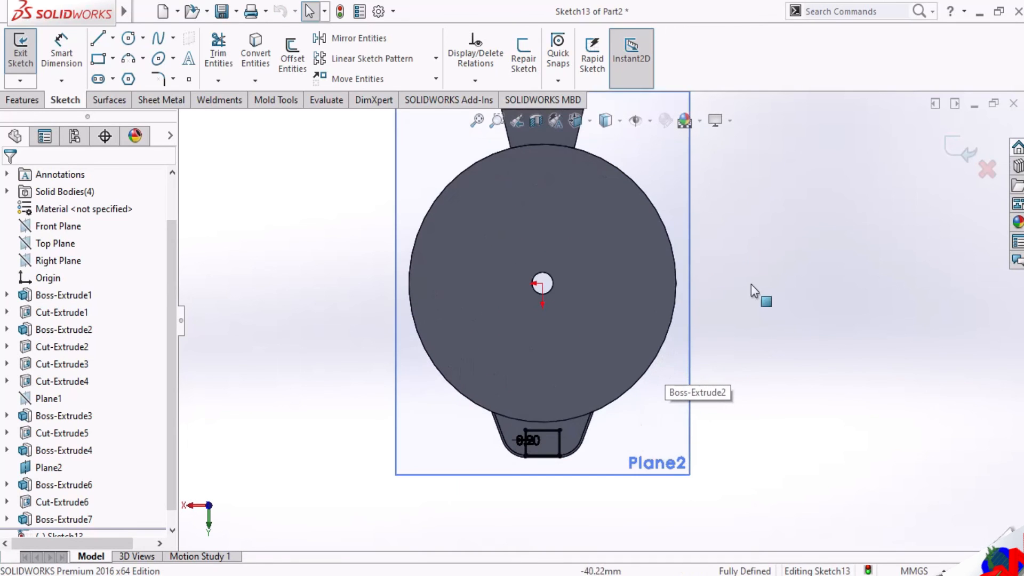
click(949, 158)
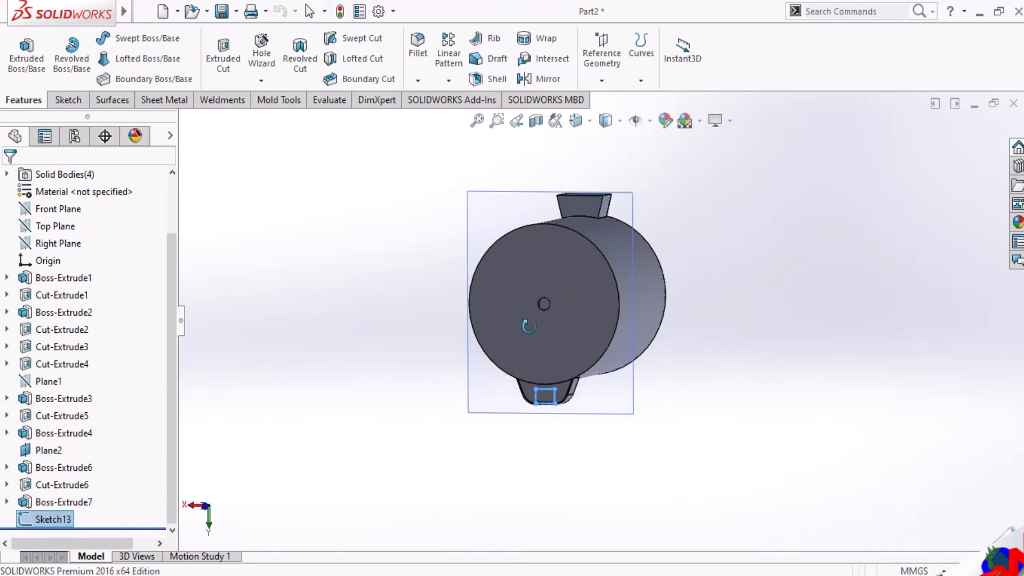
scroll(541, 337, down, 2)
scroll(524, 454, down, 4)
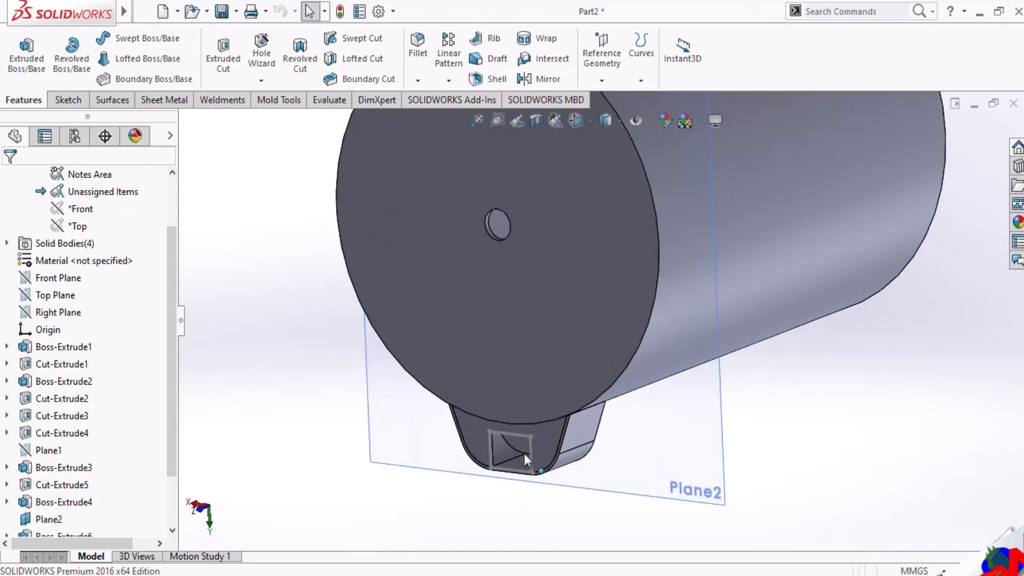
scroll(524, 453, up, 2)
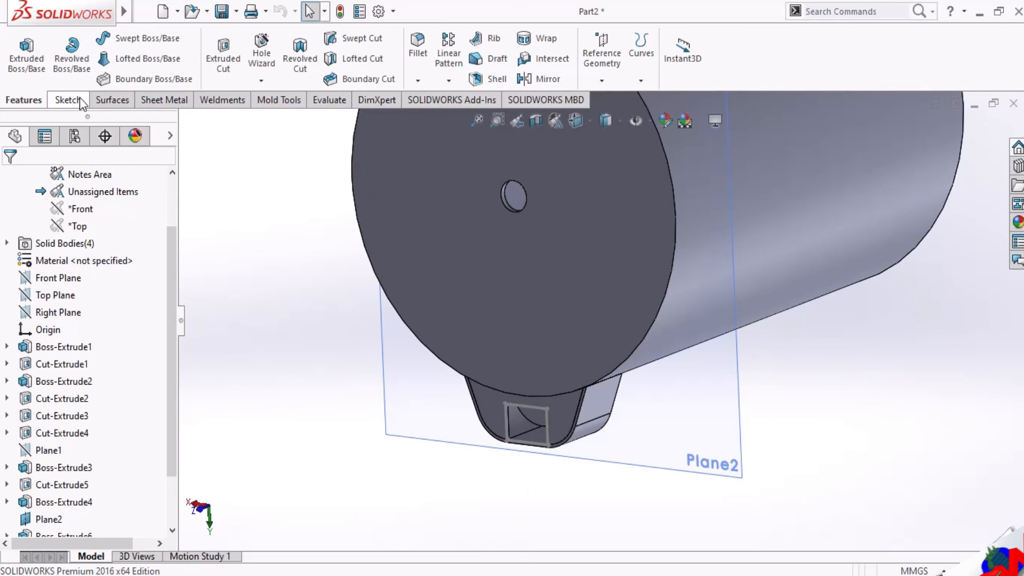
scroll(624, 133, up, 3)
click(610, 78)
click(604, 113)
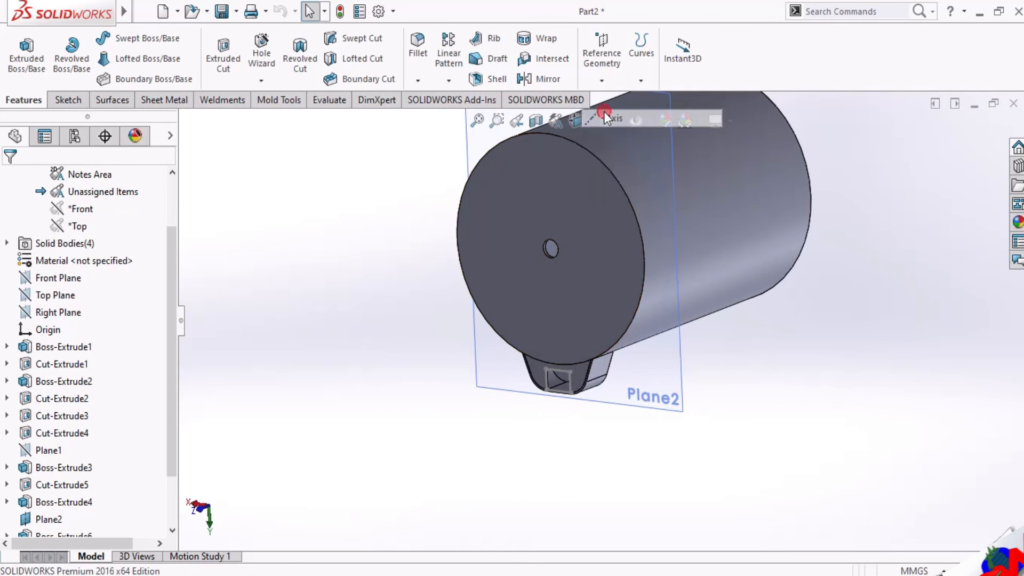
click(29, 178)
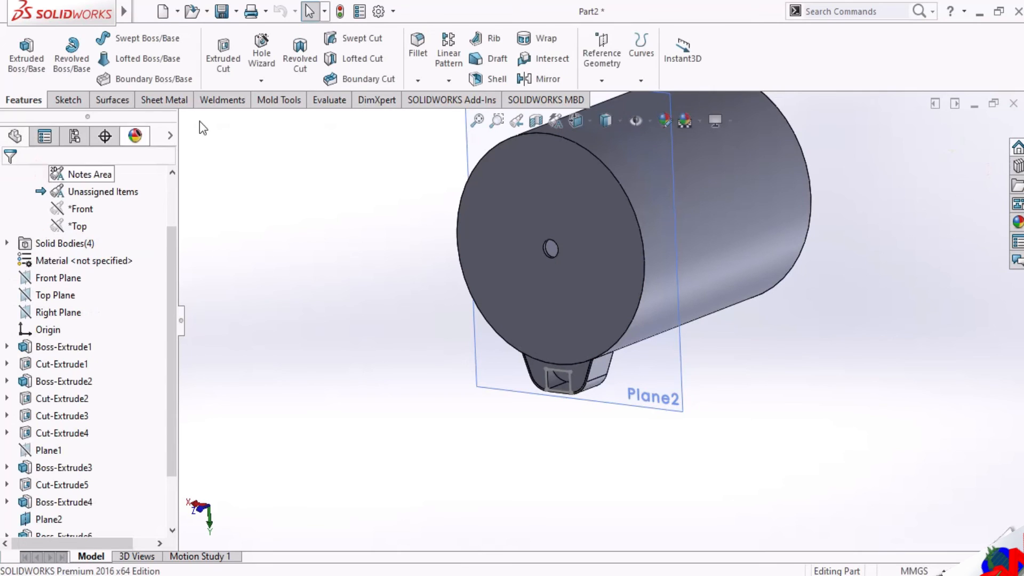
click(601, 80)
click(603, 98)
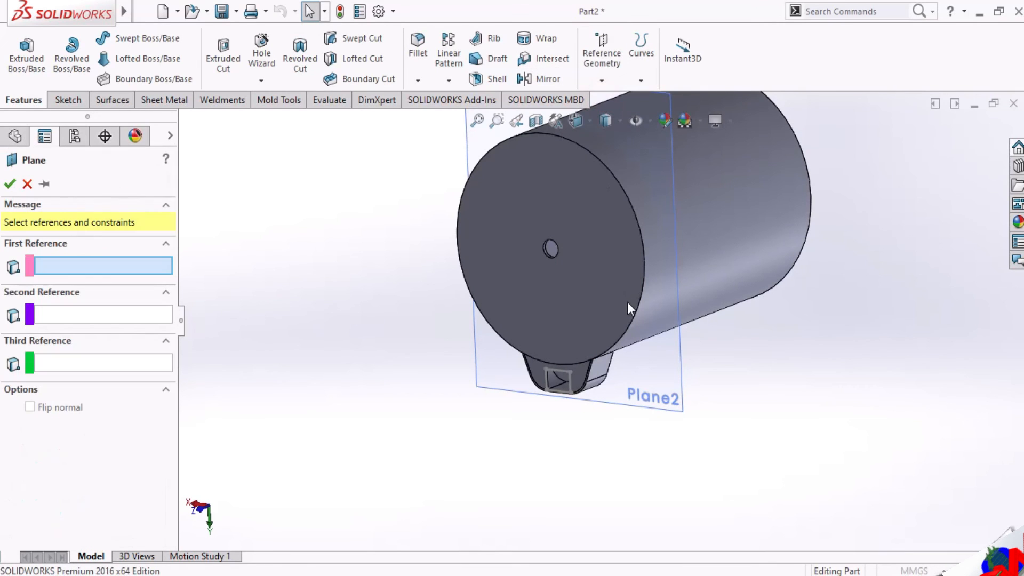
scroll(604, 318, up, 3)
scroll(635, 264, down, 2)
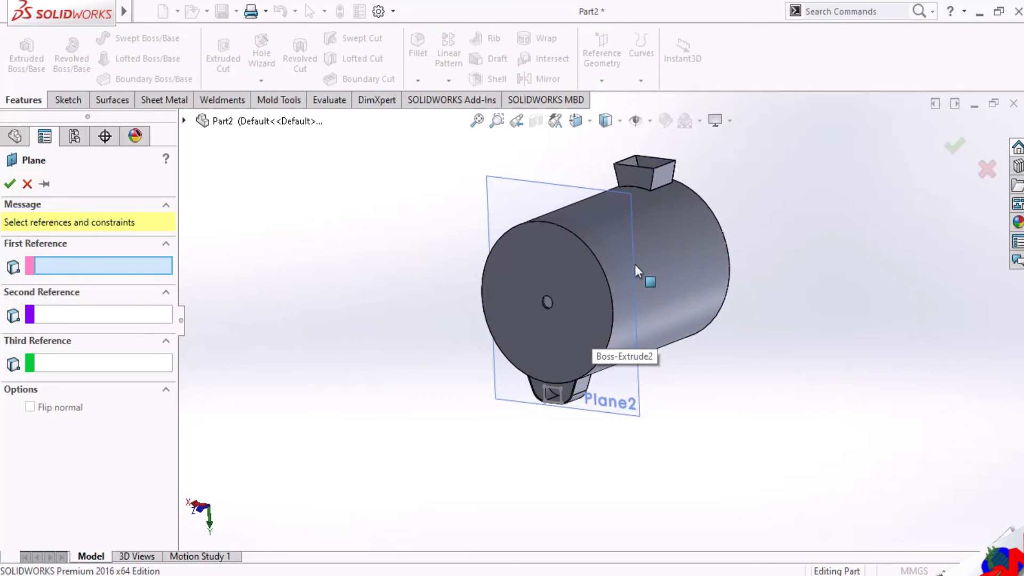
click(27, 183)
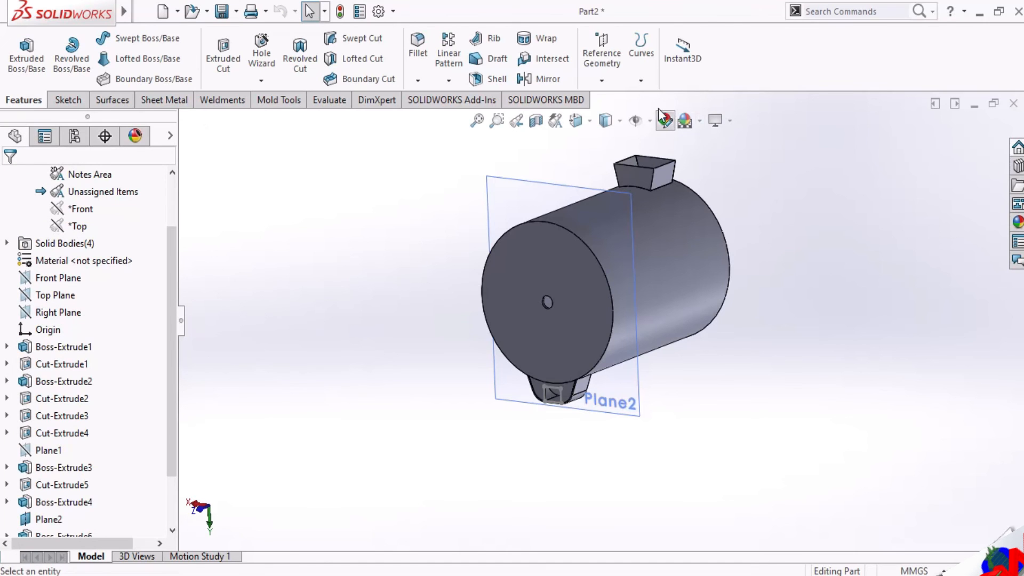
click(610, 79)
click(607, 96)
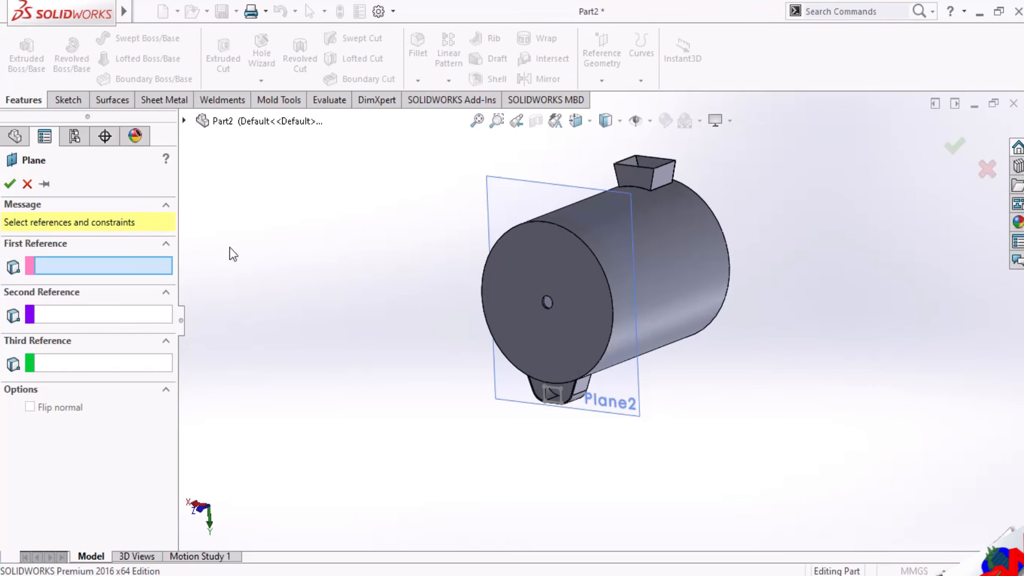
click(955, 151)
click(27, 183)
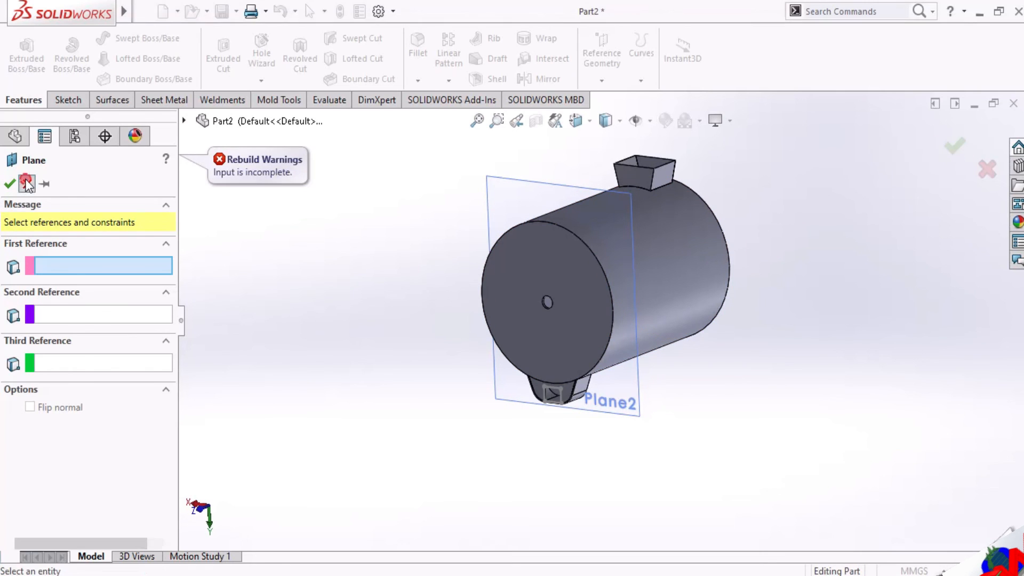
Hide the reference plane Plane2 in the model view.
scroll(763, 309, up, 2)
scroll(661, 235, down, 2)
click(511, 241)
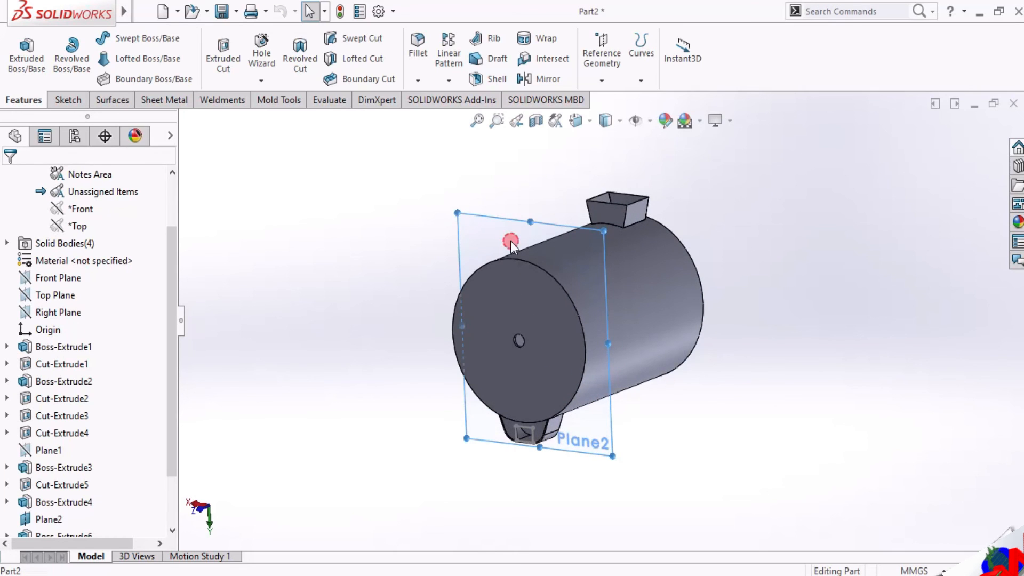
click(773, 244)
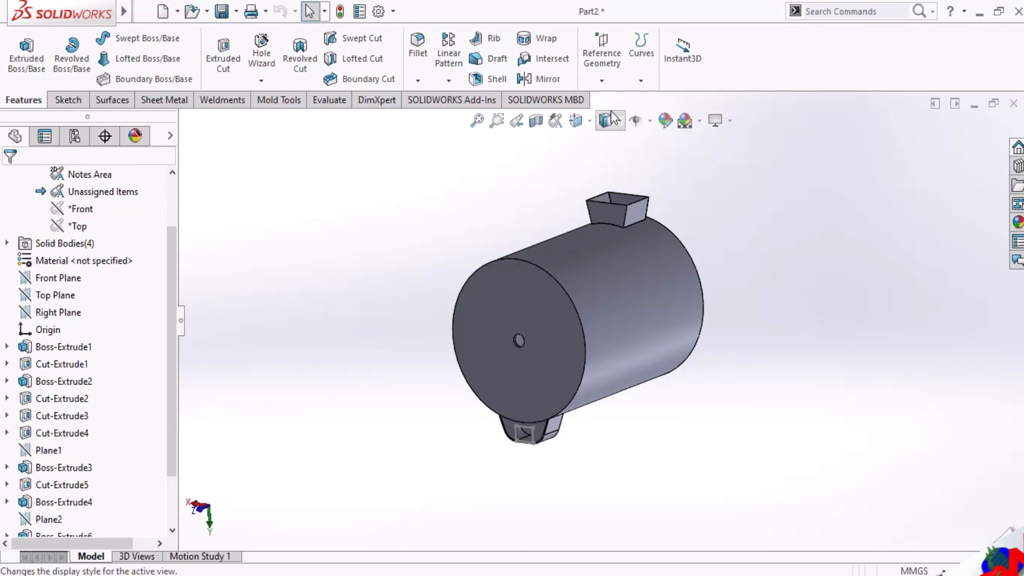
click(609, 80)
click(613, 99)
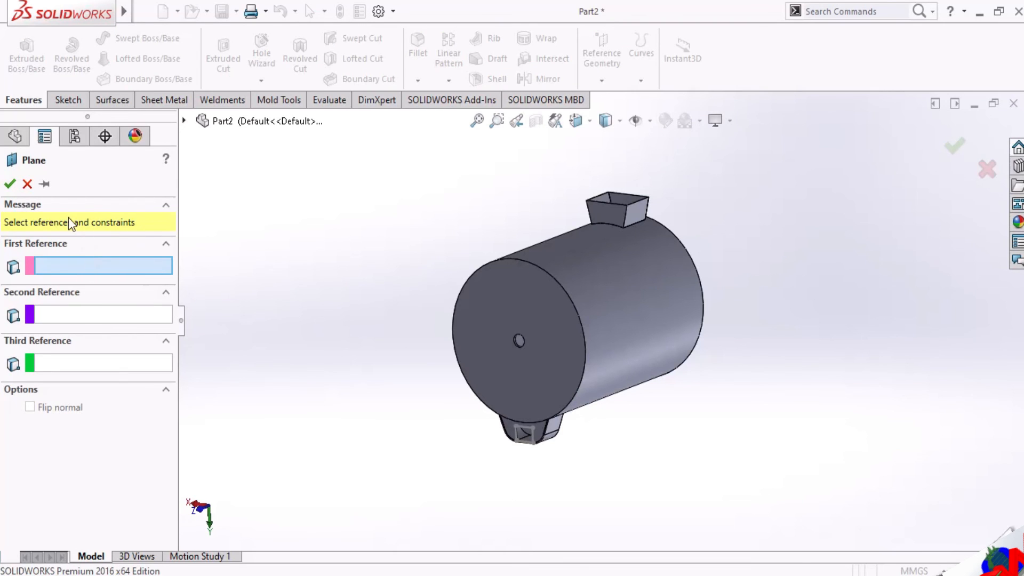
click(28, 185)
Create a reference plane parallel to the Front Plane, offset 95 mm so it lies beyond the cylinder's closed front end.
click(64, 278)
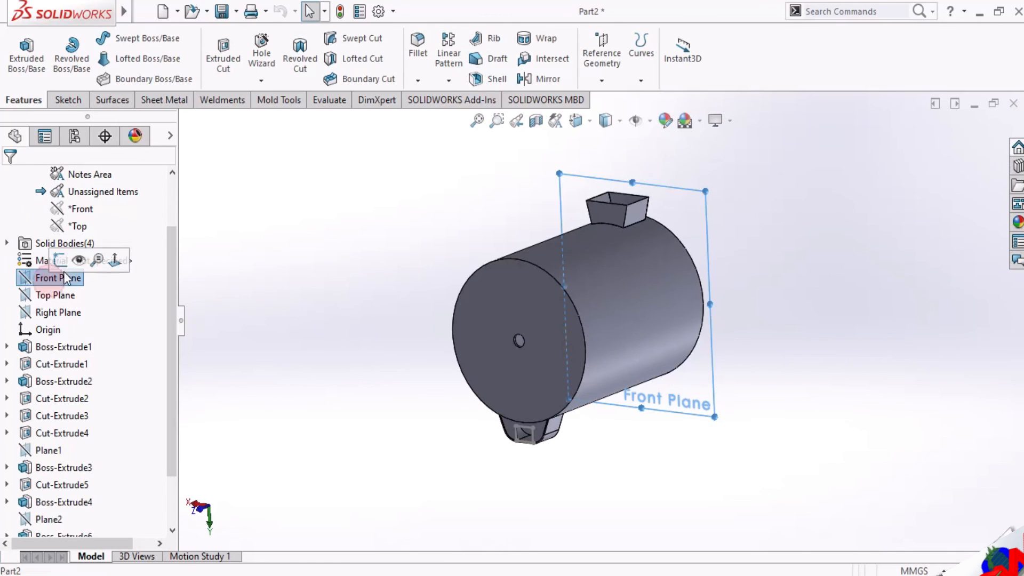
click(601, 82)
click(601, 94)
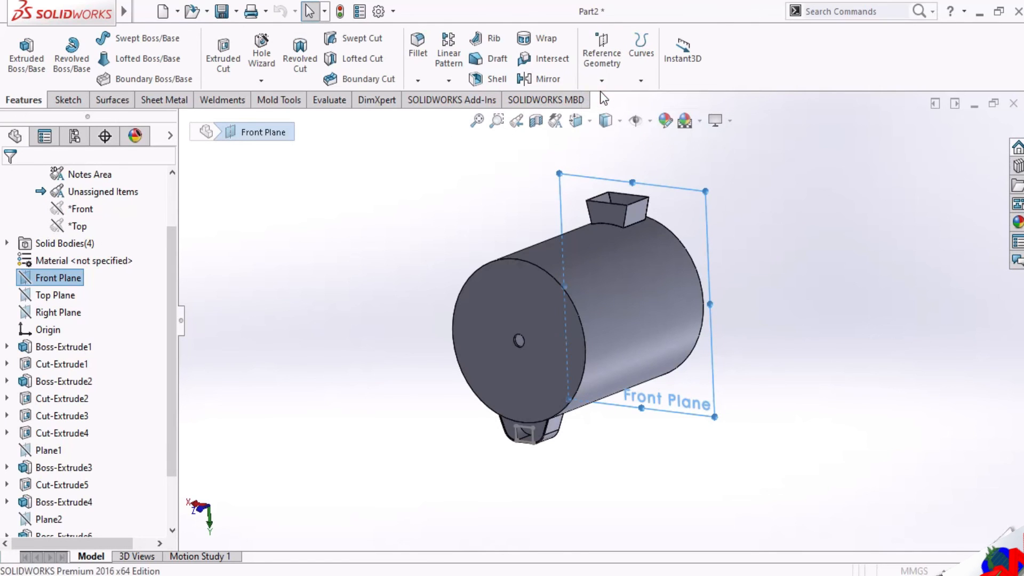
click(153, 373)
click(153, 373)
click(153, 373)
click(153, 373)
middle_drag(420, 368, 368, 347)
click(589, 124)
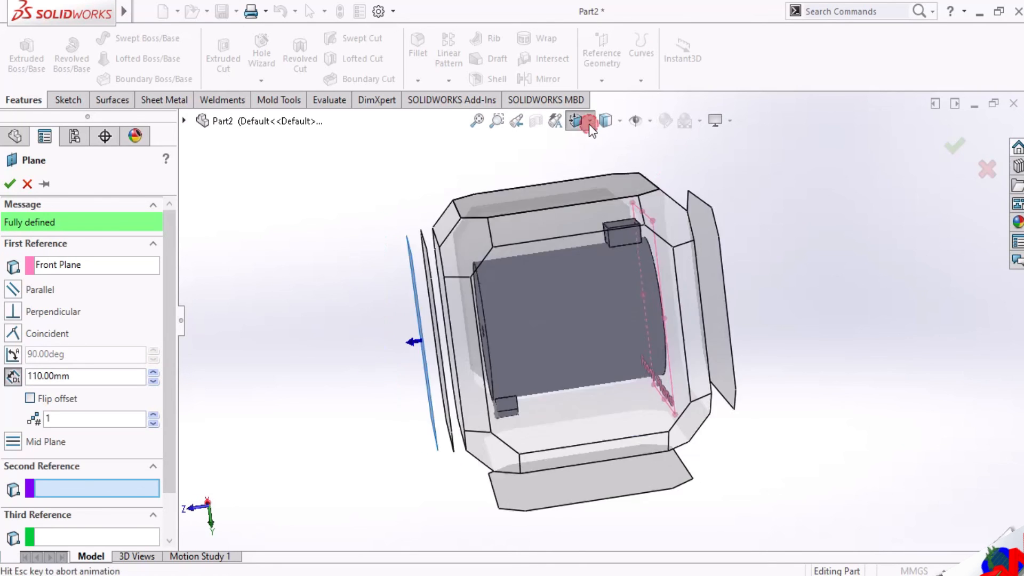
click(603, 287)
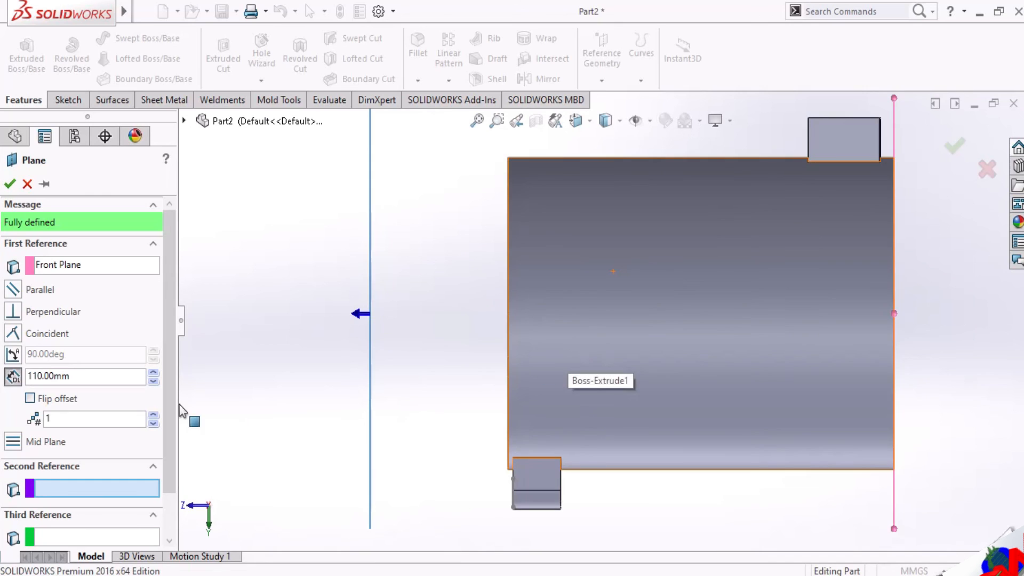
click(153, 381)
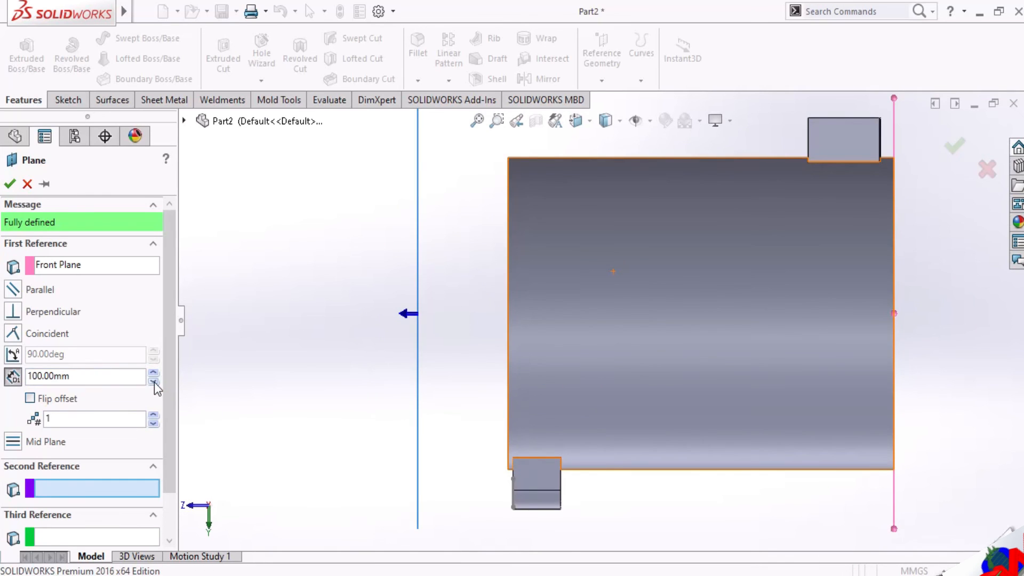
click(155, 382)
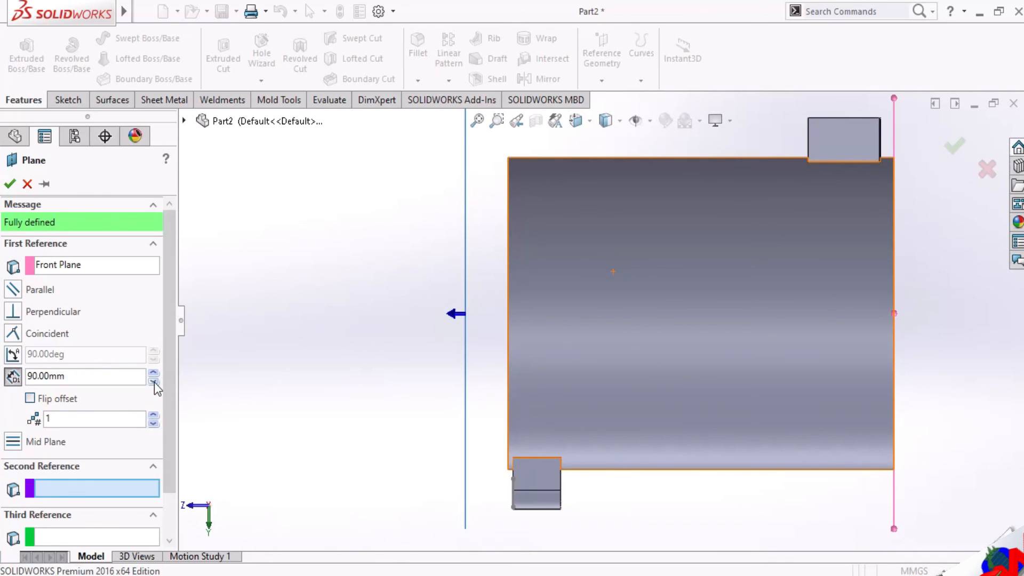
drag(76, 376, 24, 385)
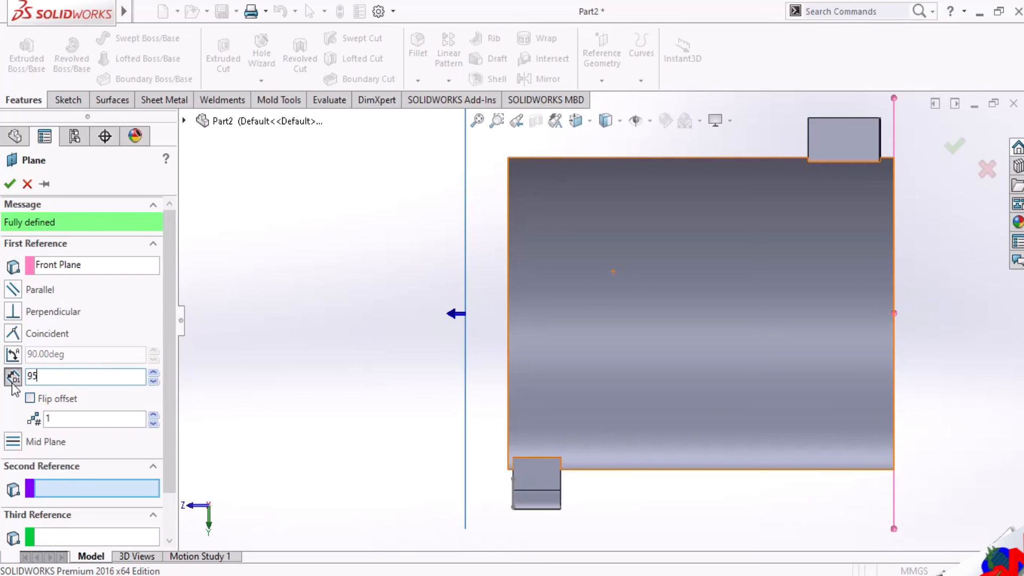
text(95)
key(Return)
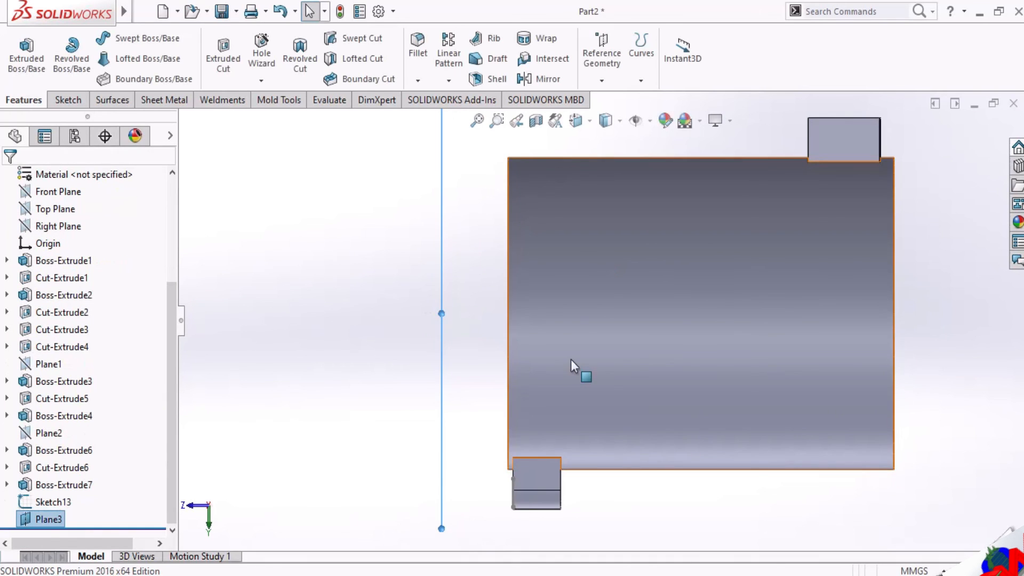
Examine the new reference plane from the front in relation to the cylinder and the lower boss with its rectangular frame sketch.
scroll(571, 360, up, 5)
middle_drag(570, 359, 592, 350)
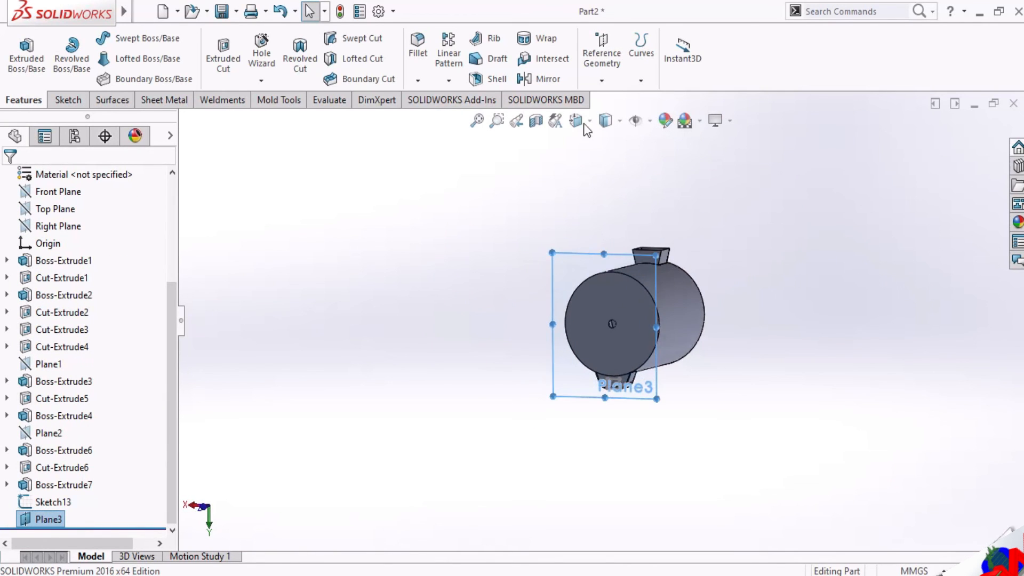
click(577, 121)
click(592, 350)
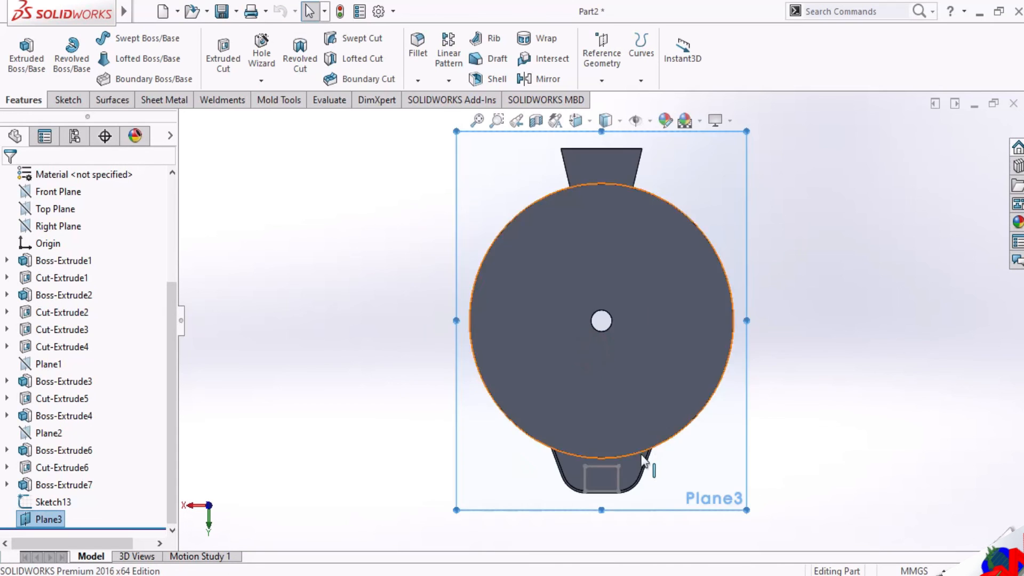
scroll(643, 455, down, 2)
drag(523, 346, 524, 443)
scroll(588, 347, up, 2)
scroll(550, 278, down, 2)
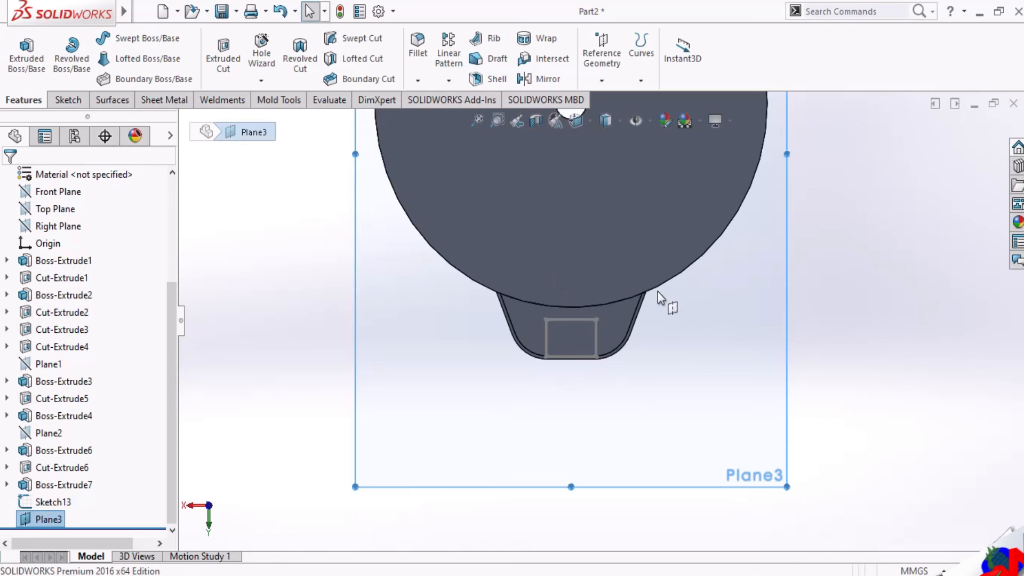
scroll(664, 325, up, 3)
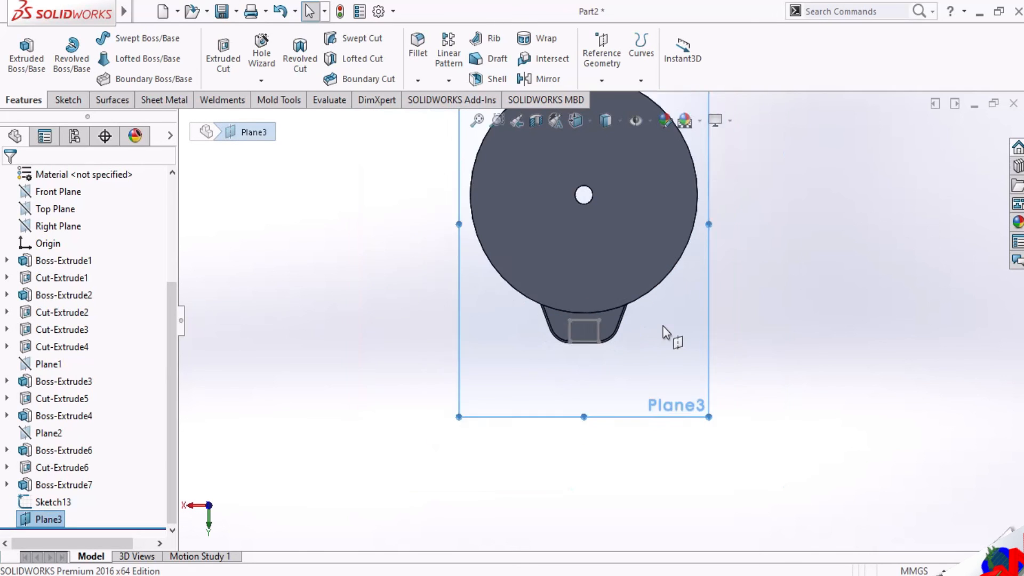
scroll(664, 325, down, 3)
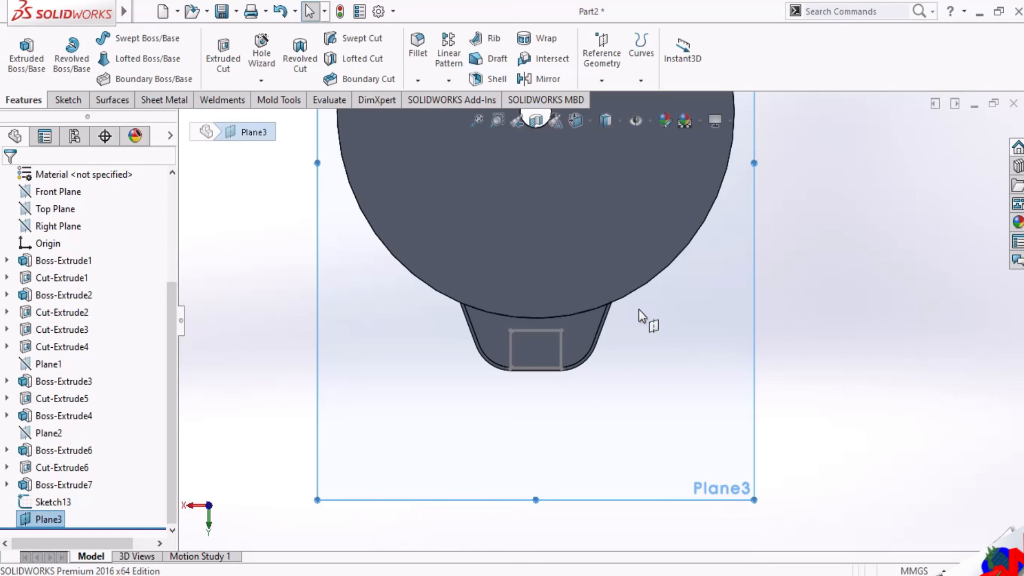
scroll(639, 309, up, 3)
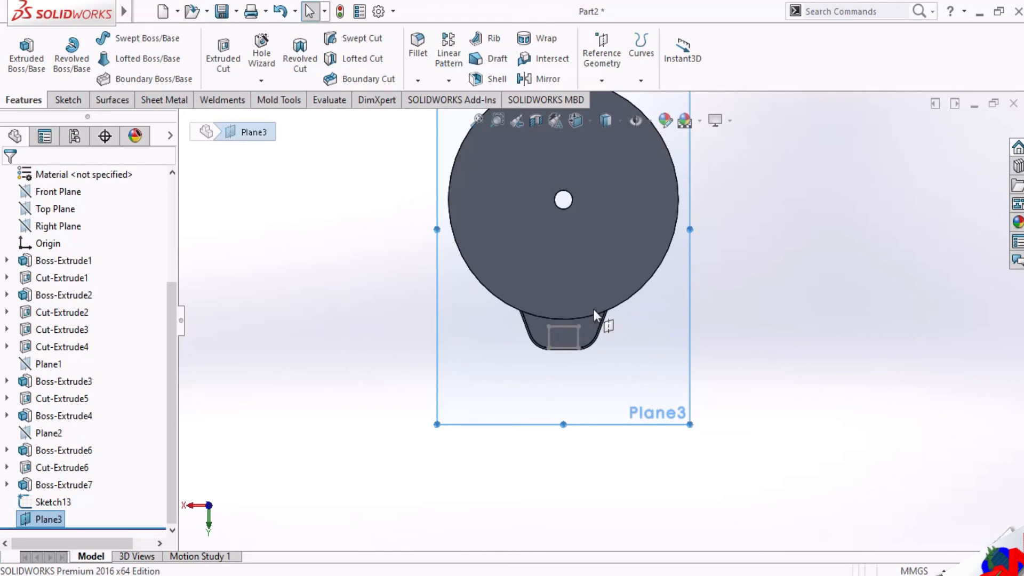
key(ctrl+8)
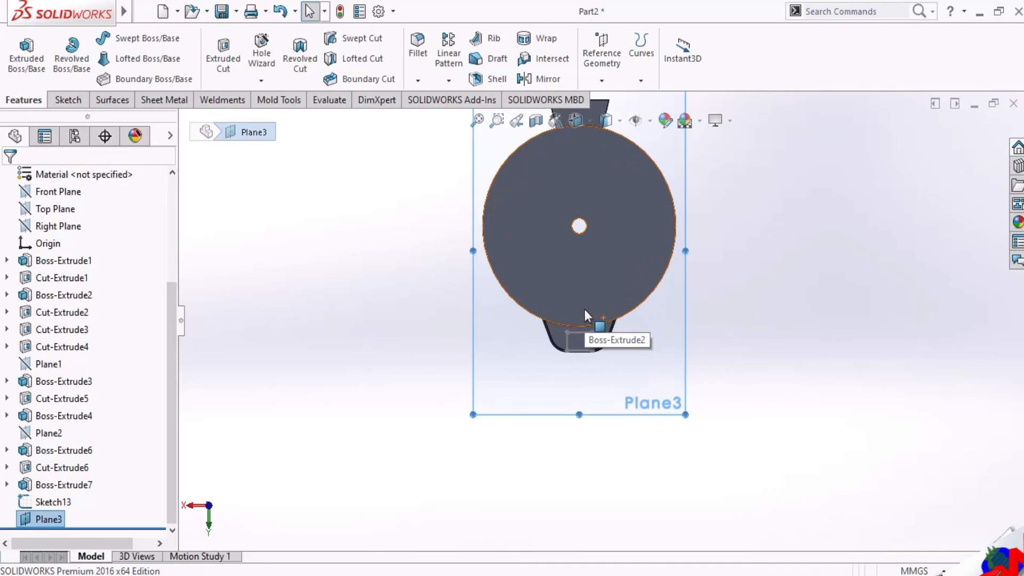
Hide the reference plane Plane3 in the model view.
click(40, 520)
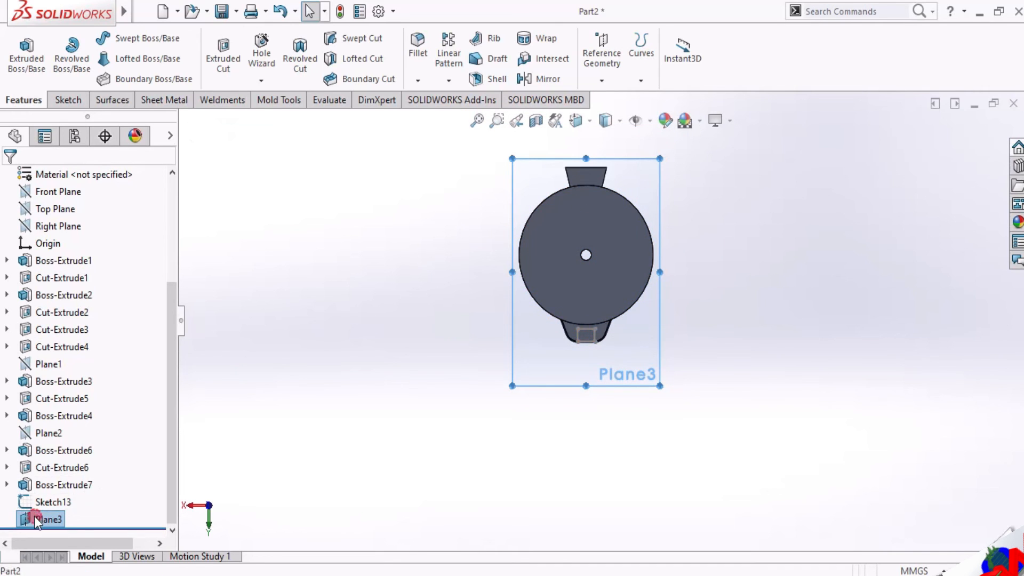
click(70, 493)
scroll(489, 335, down, 2)
scroll(673, 325, down, 2)
middle_drag(674, 325, 699, 216)
scroll(634, 261, down, 3)
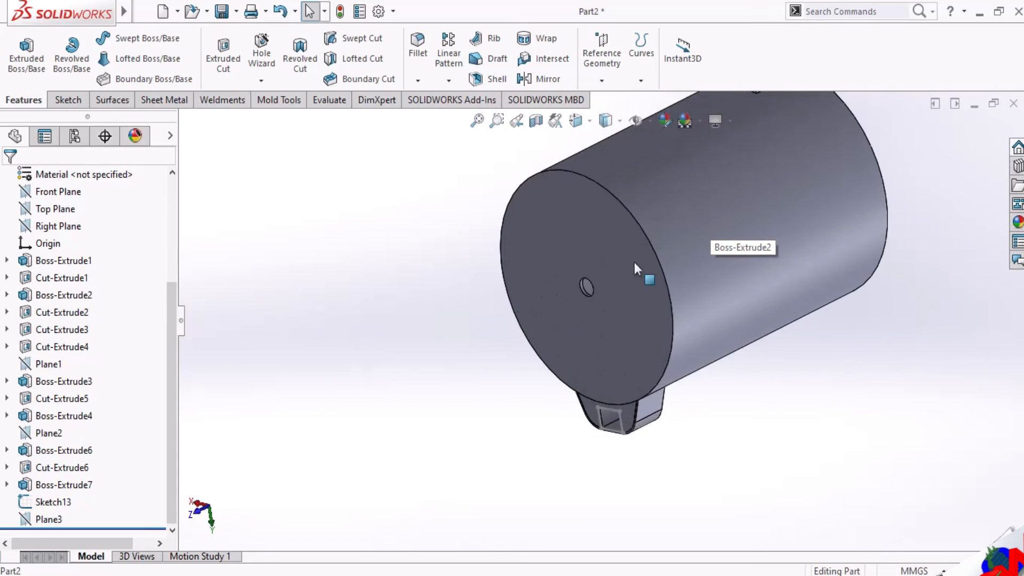
scroll(615, 405, down, 2)
scroll(615, 394, up, 3)
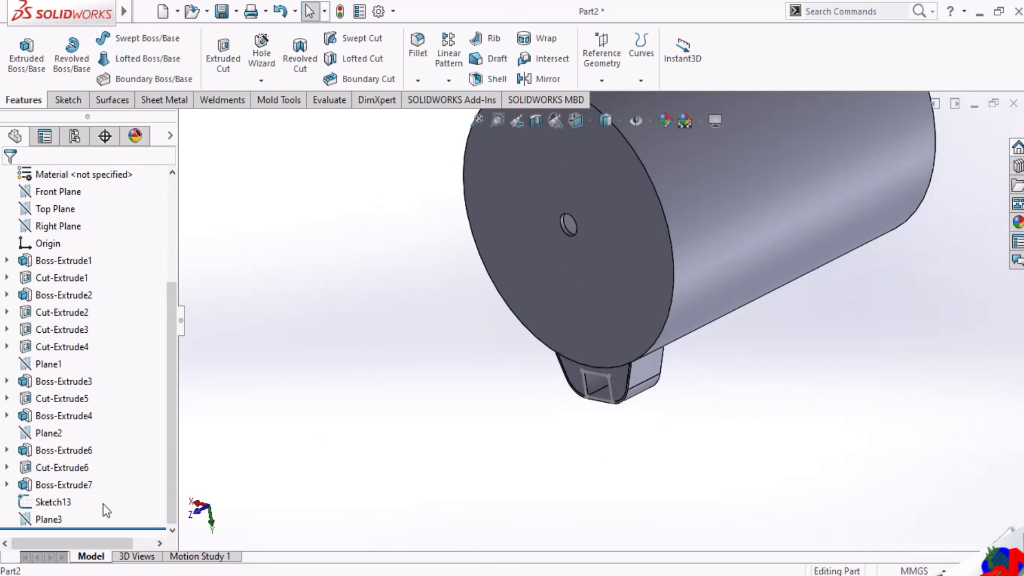
Reopen the rectangular frame sketch Sketch13 for editing and view it face-on.
click(53, 502)
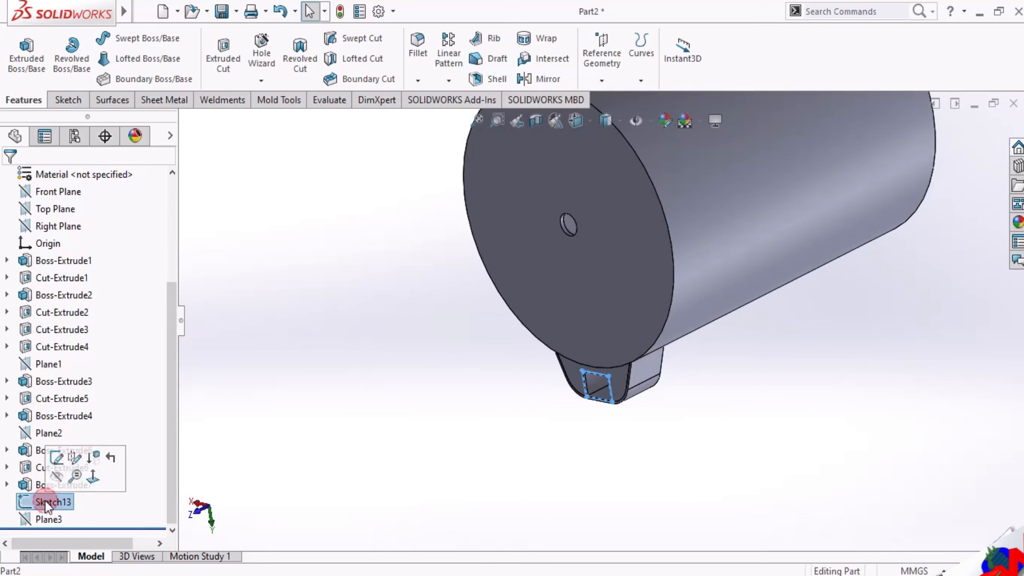
click(58, 457)
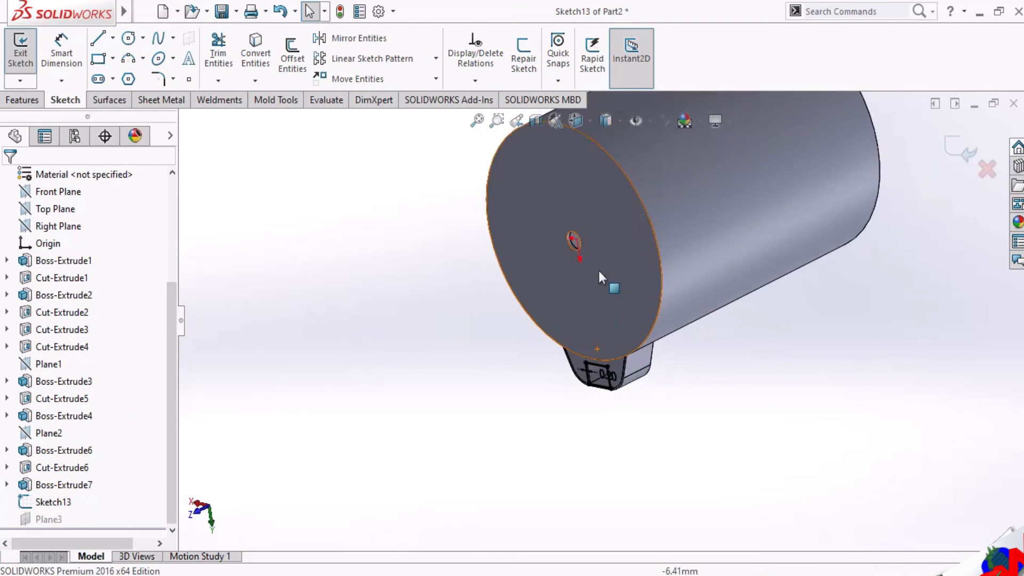
click(588, 119)
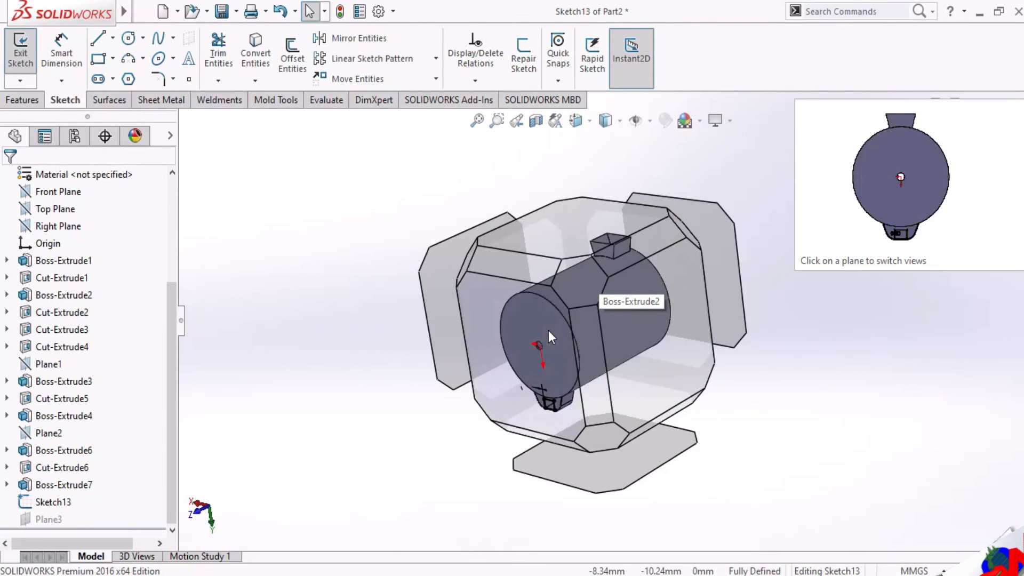
click(548, 332)
scroll(618, 470, down, 4)
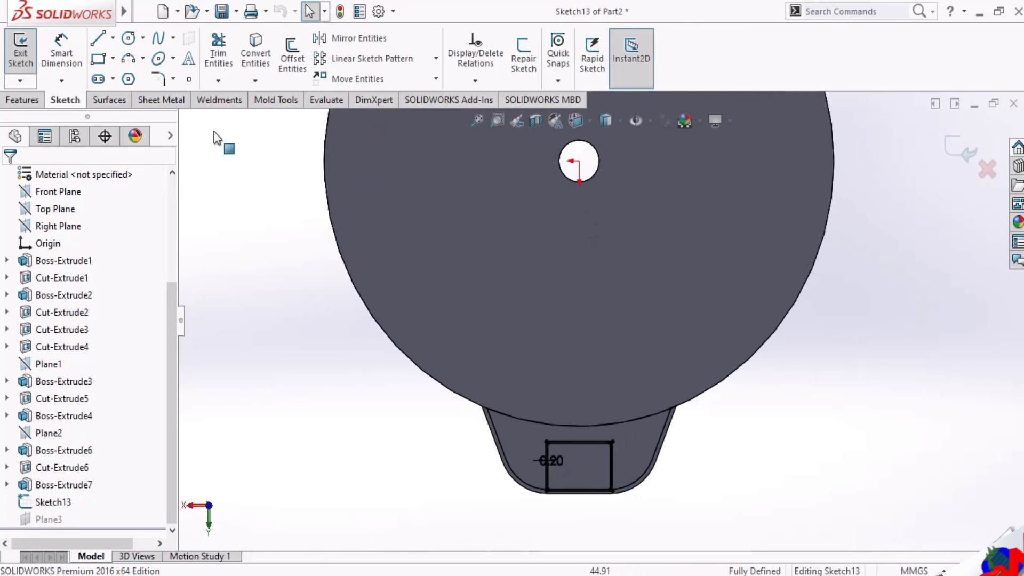
Draw a vertical centerline between the midpoints of the inner rectangle's upper and lower edges, and close the sketch.
click(113, 39)
click(136, 75)
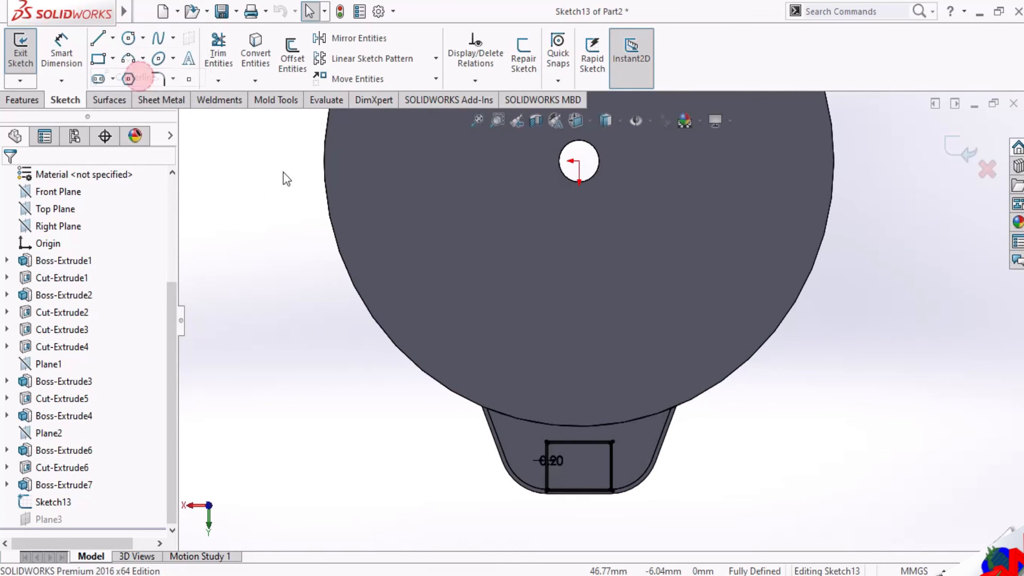
scroll(603, 497, down, 3)
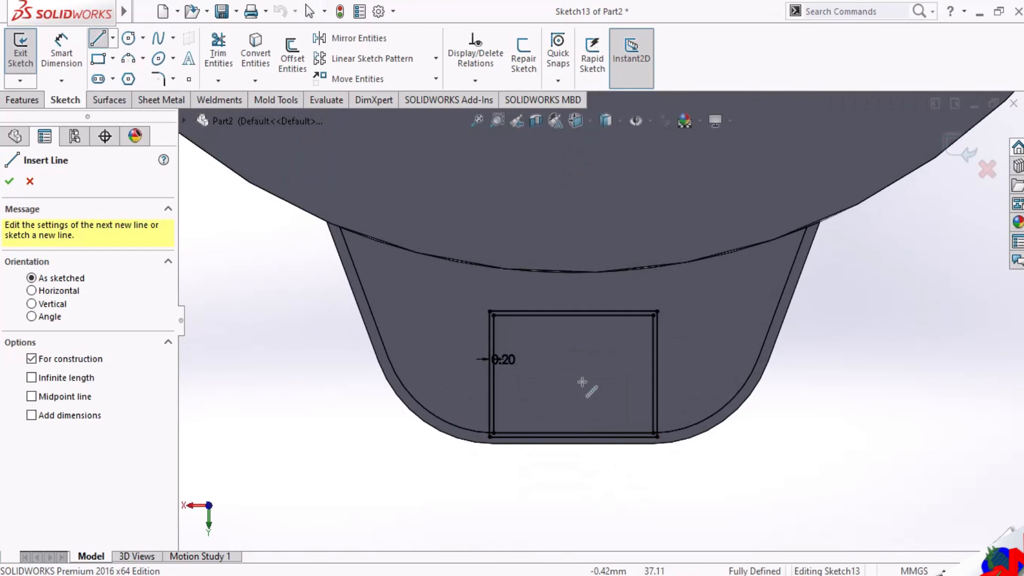
click(572, 315)
click(573, 433)
key(Escape)
scroll(645, 276, up, 5)
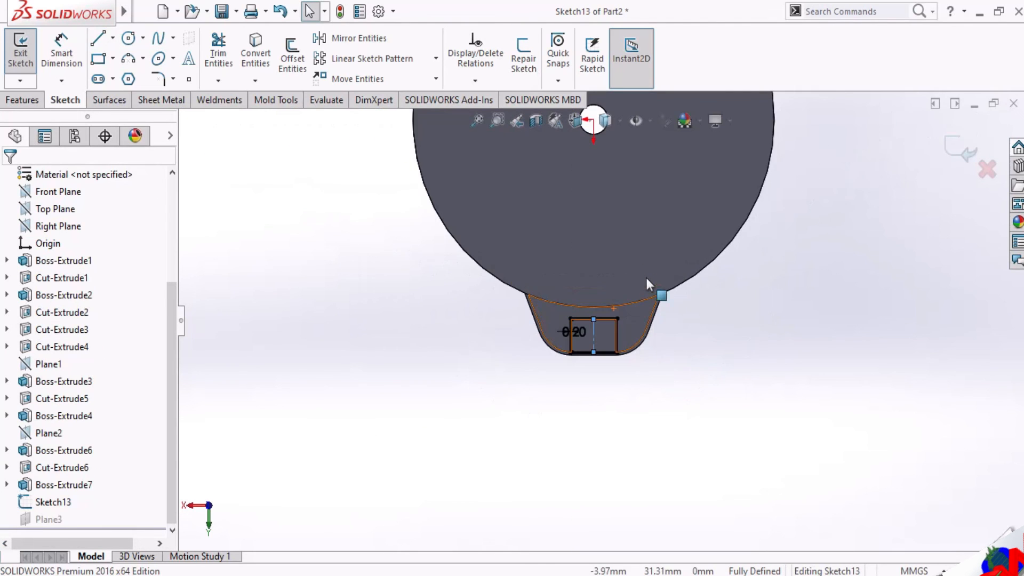
click(958, 147)
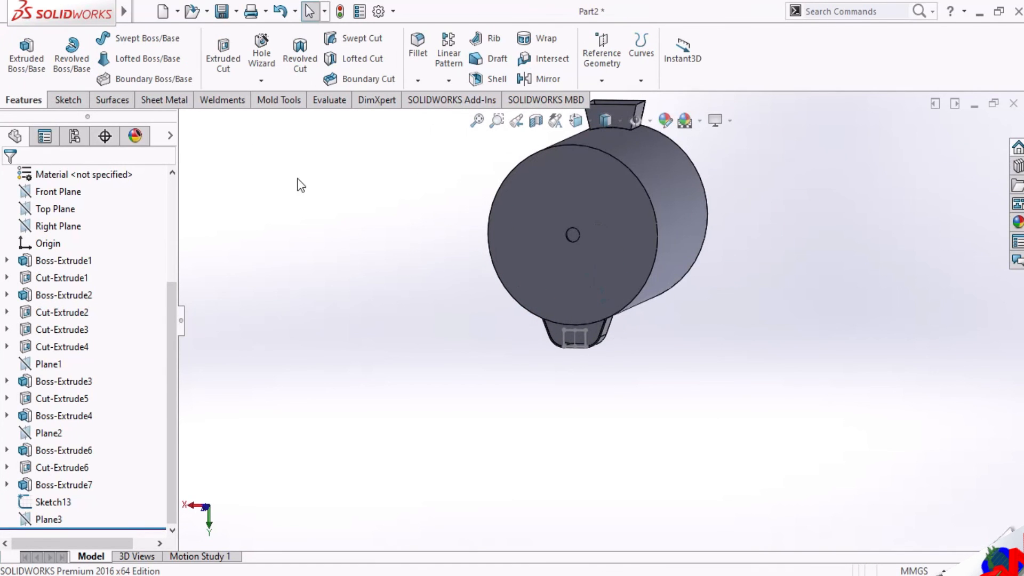
Start a new 3D sketch.
click(59, 98)
click(22, 80)
click(47, 114)
Try to draw a 3D sketch line outward from the midpoint of the opening's vertical centerline, switching to a side view.
scroll(590, 342, down, 5)
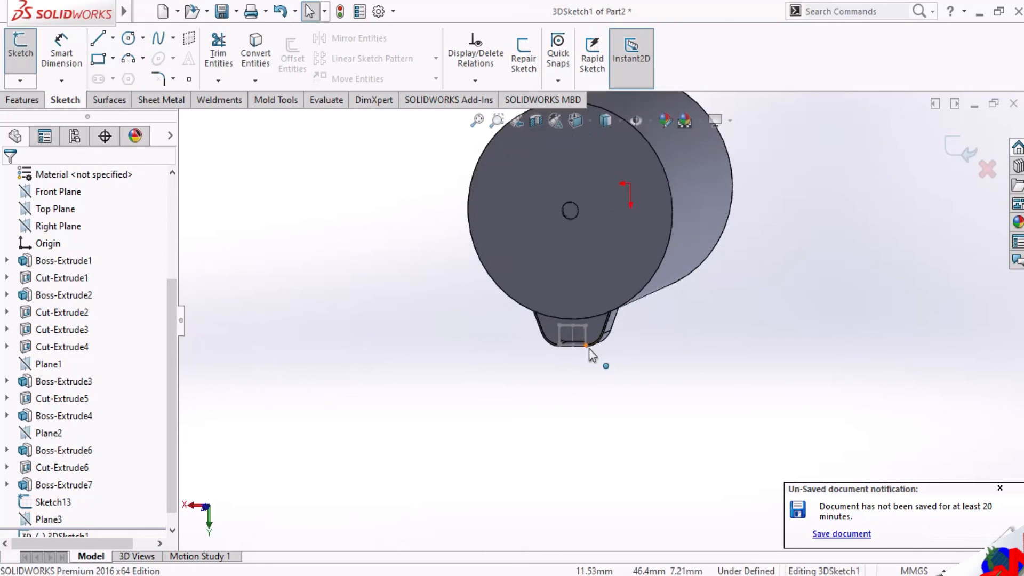
scroll(585, 328, down, 3)
click(113, 39)
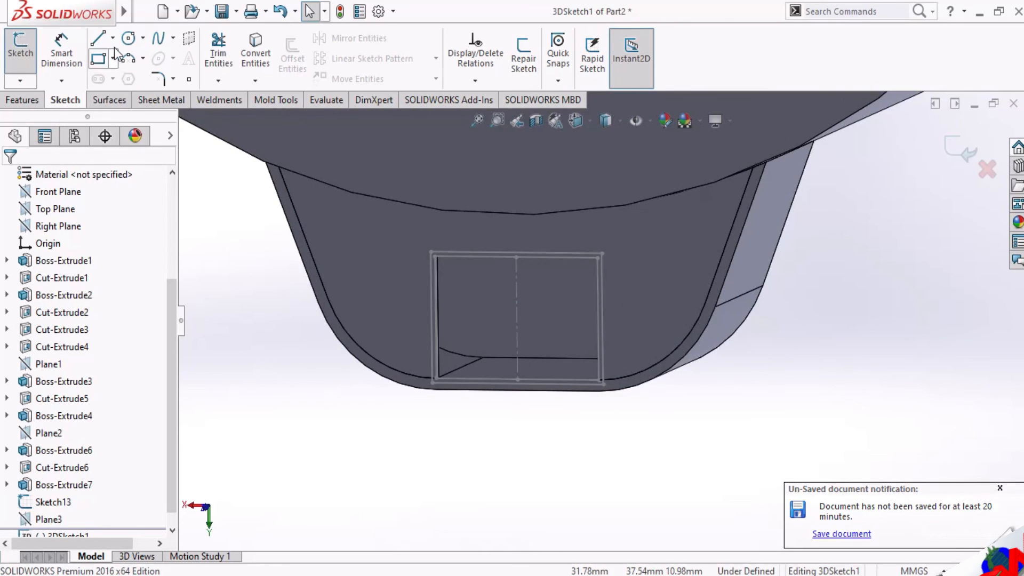
click(116, 56)
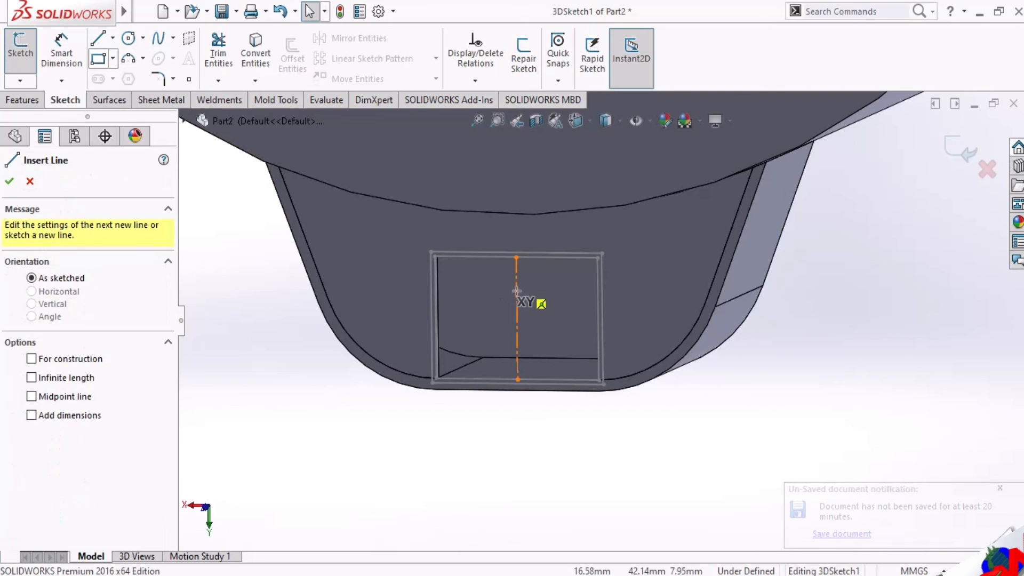
click(517, 318)
middle_drag(384, 416, 375, 443)
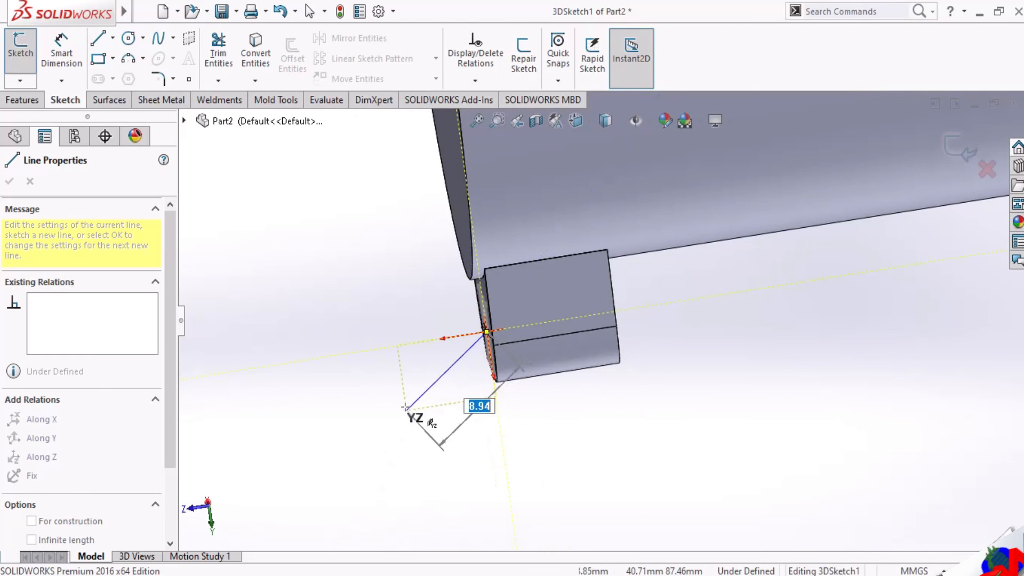
scroll(393, 466, up, 1)
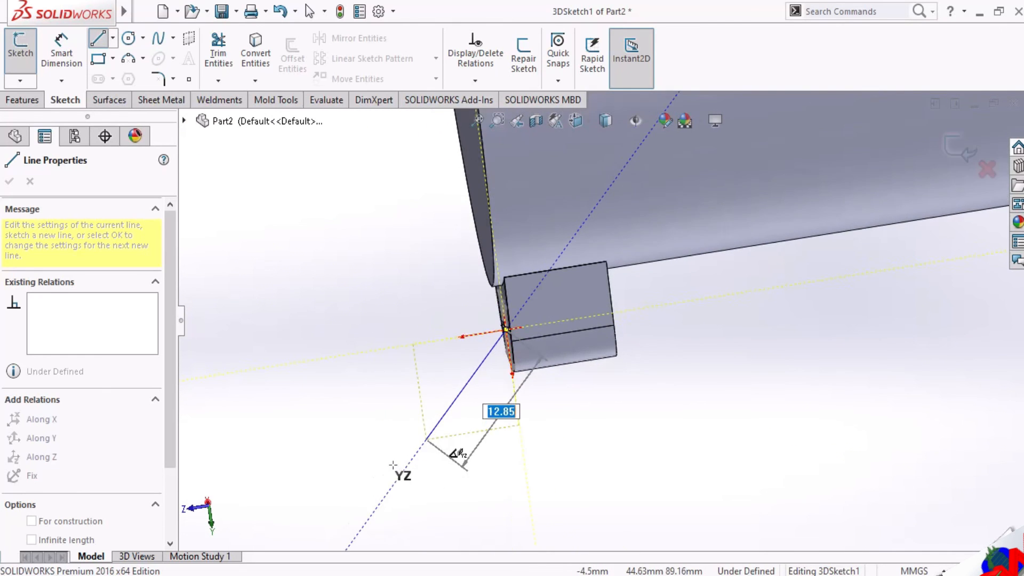
scroll(394, 424, down, 1)
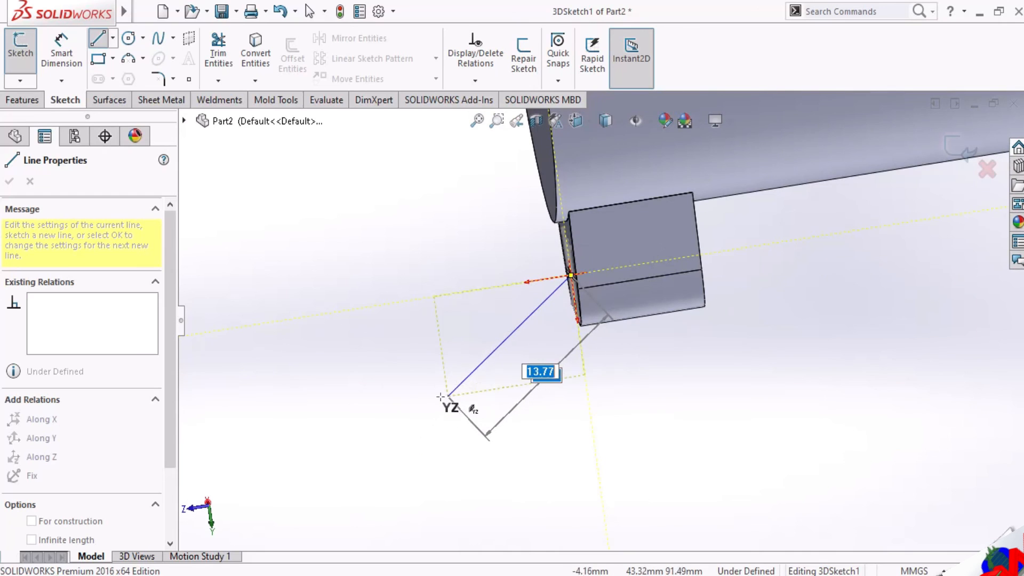
scroll(435, 395, down, 3)
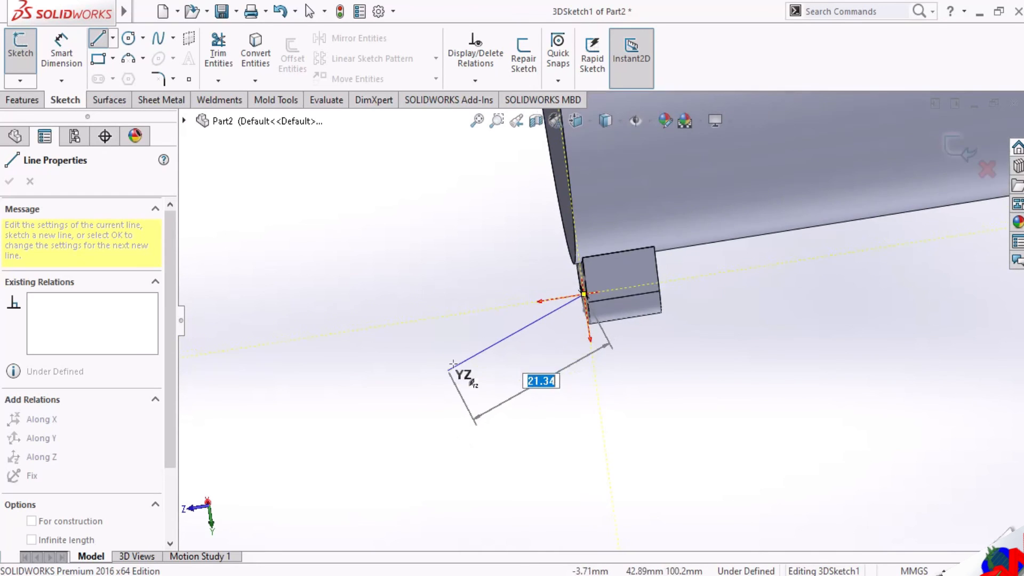
scroll(504, 344, down, 2)
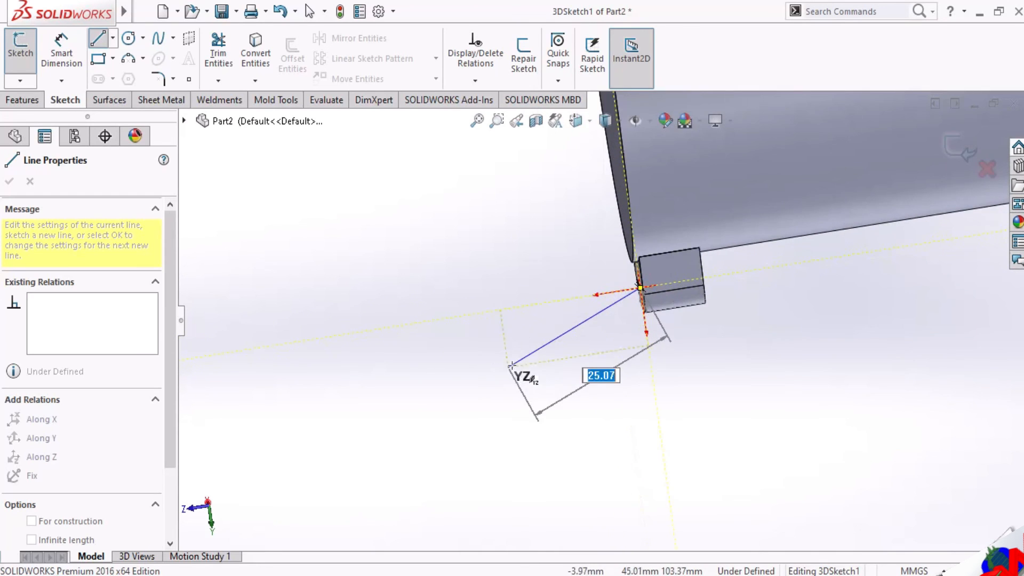
click(576, 121)
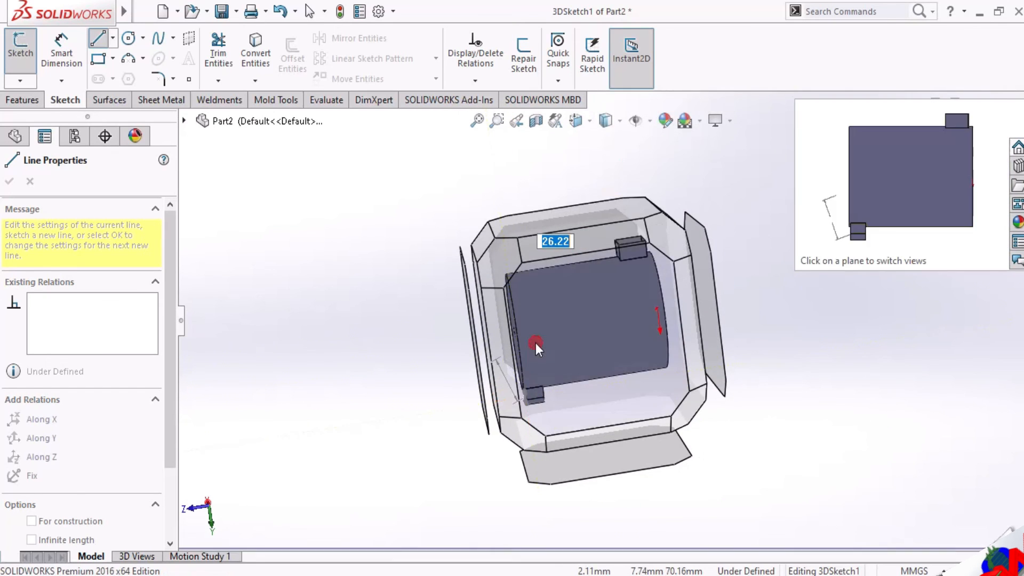
click(530, 339)
scroll(443, 465, down, 3)
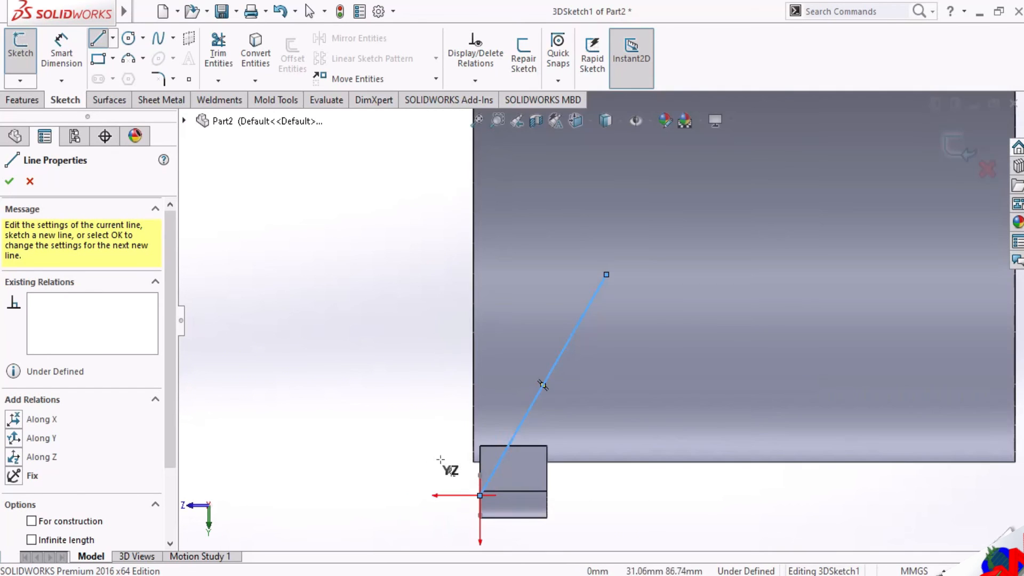
click(30, 182)
Draw a 3D sketch line about 14 mm long in the YZ plane, sloping outward and down from the centerline's midpoint.
click(113, 38)
click(120, 57)
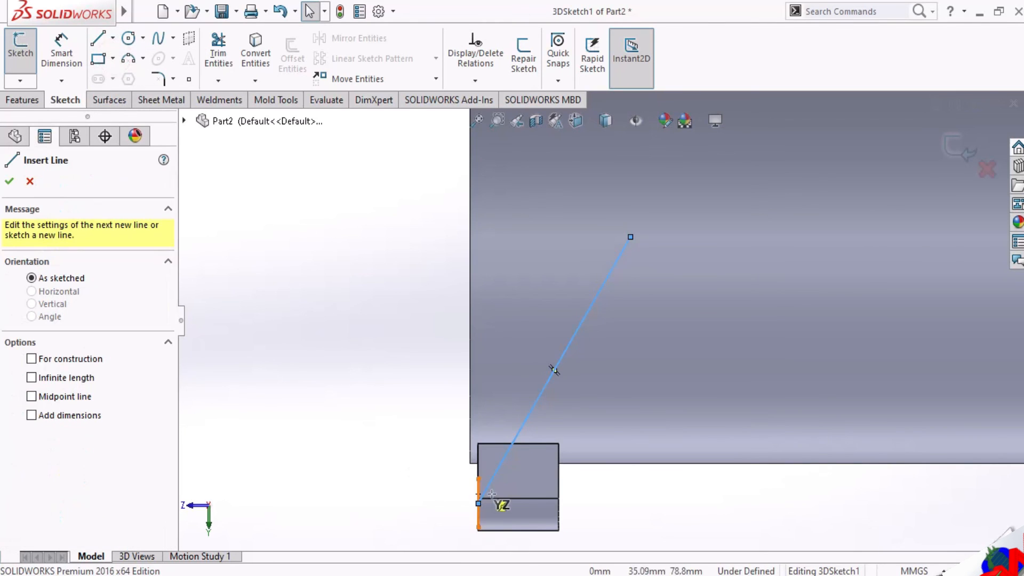
scroll(492, 494, down, 2)
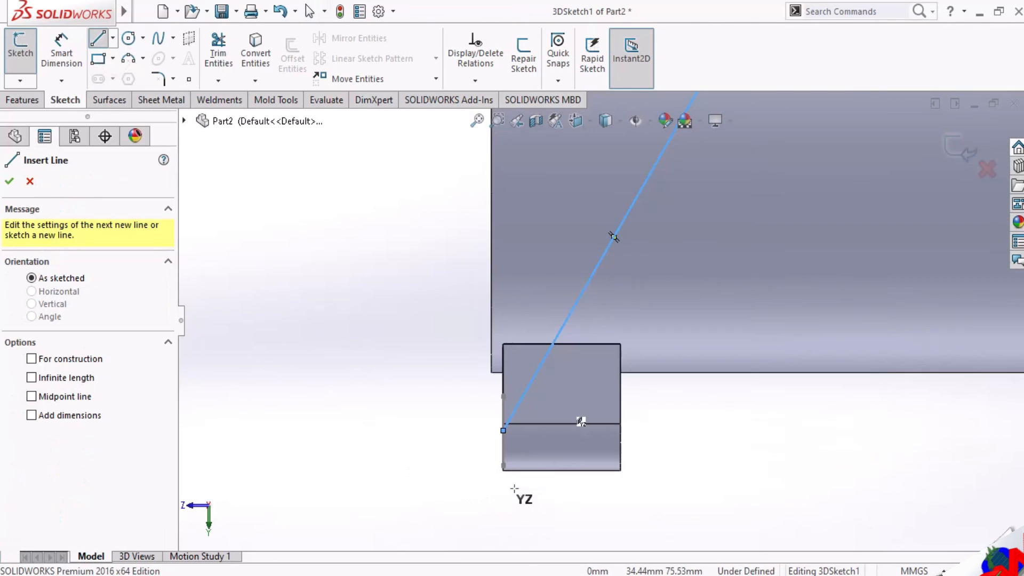
click(504, 430)
scroll(464, 450, up, 2)
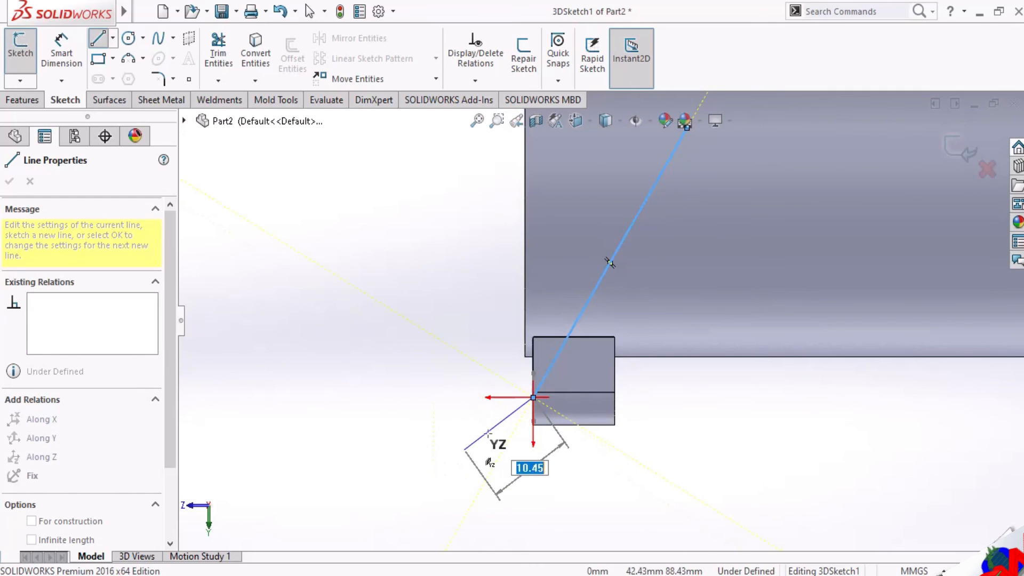
scroll(488, 435, down, 2)
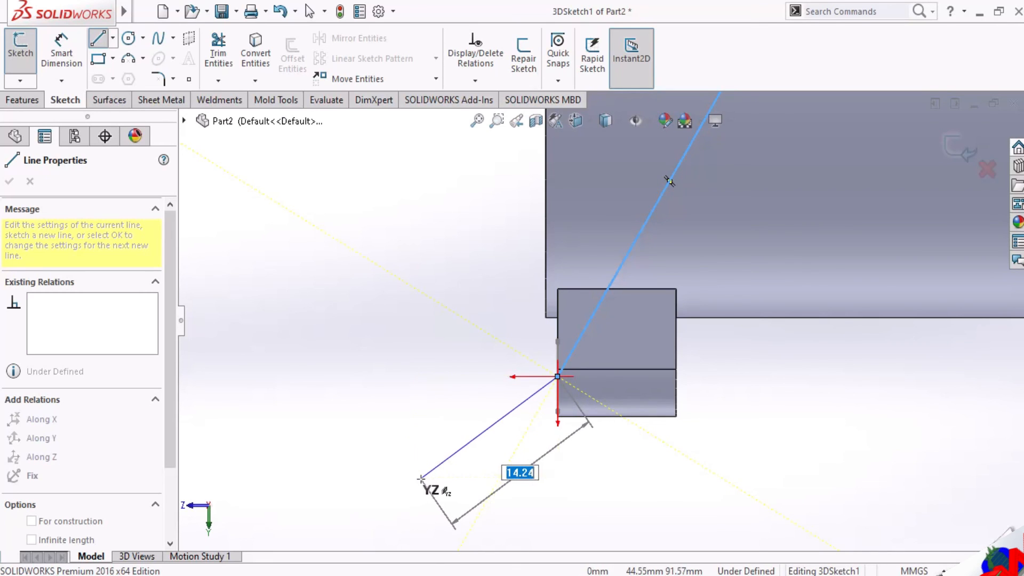
text(1)
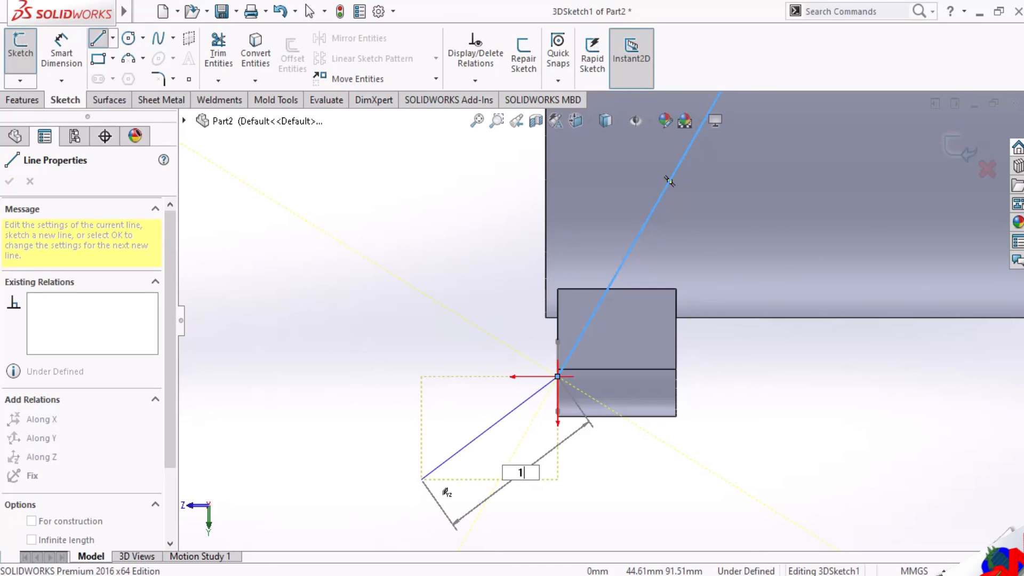
key(Return)
key(Escape)
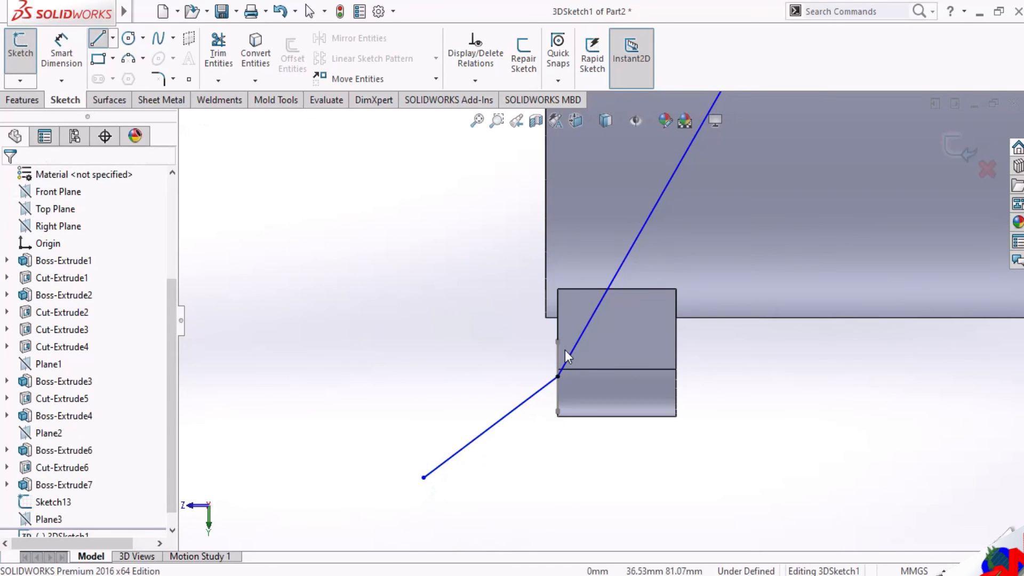
Trim away the stray line running up across the cylinder, keeping the outward-sloping line.
scroll(602, 320, up, 5)
scroll(646, 268, down, 2)
click(218, 54)
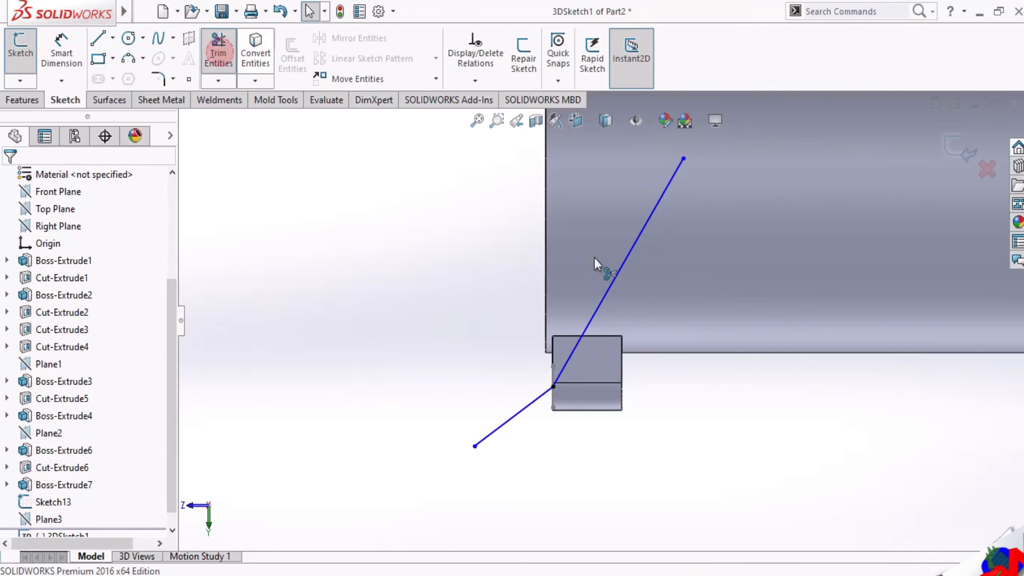
click(617, 280)
Create a swept boss with the rectangular frame sketch Sketch13 as profile and the sloping line 3DSketch1 as path.
click(33, 100)
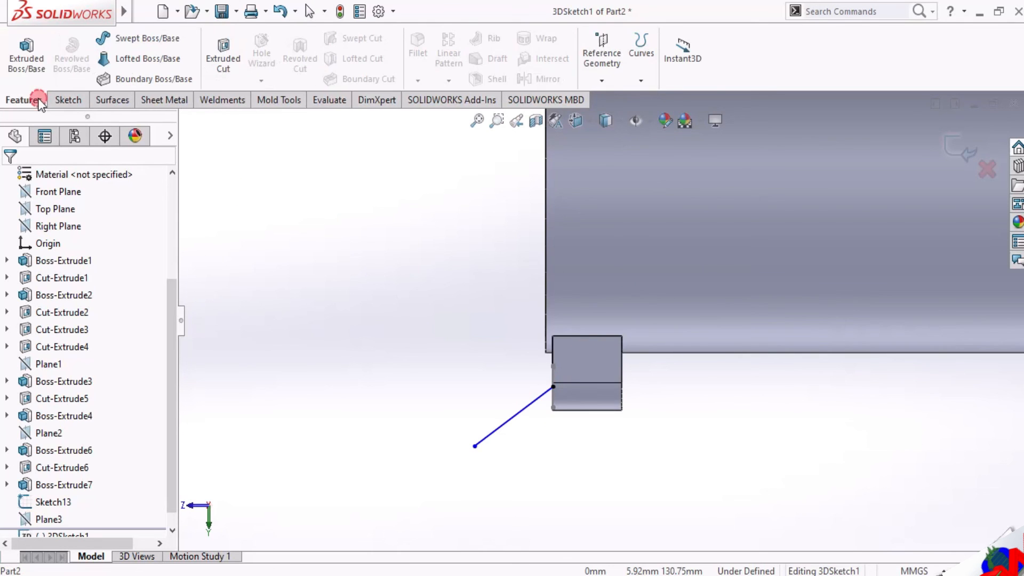
click(111, 41)
click(52, 260)
middle_drag(583, 426, 558, 366)
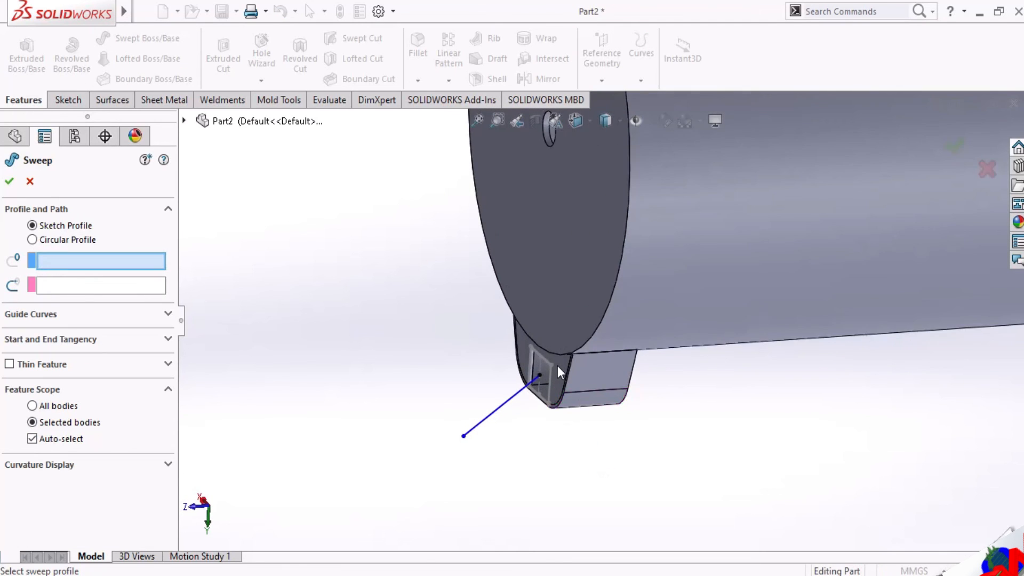
scroll(558, 366, down, 3)
scroll(555, 374, down, 3)
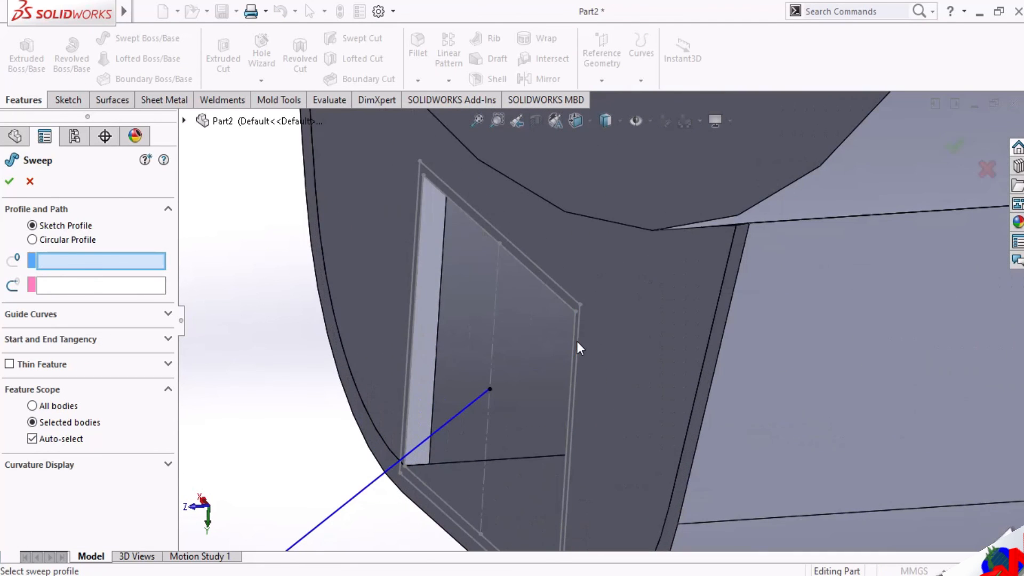
click(568, 297)
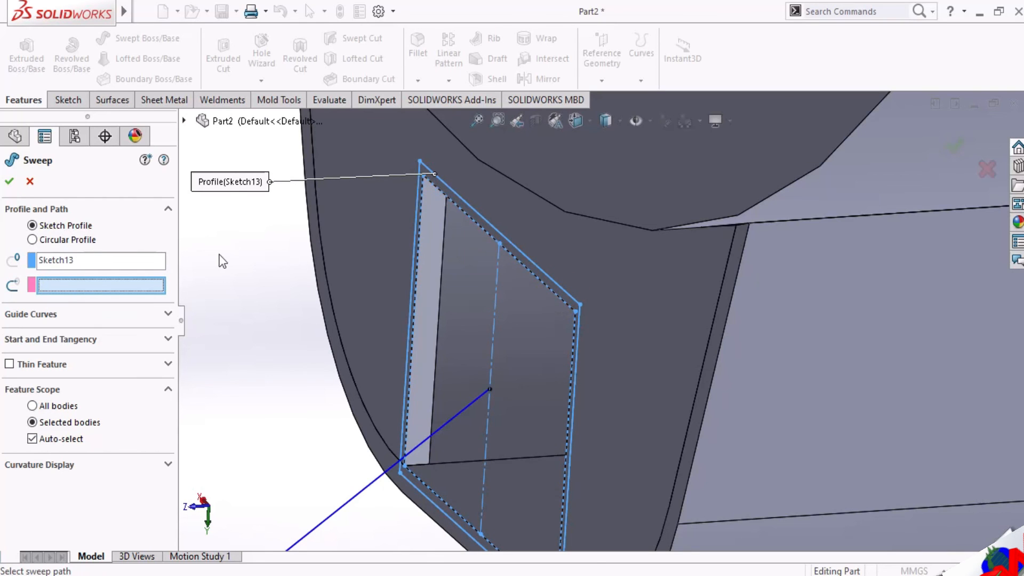
click(458, 419)
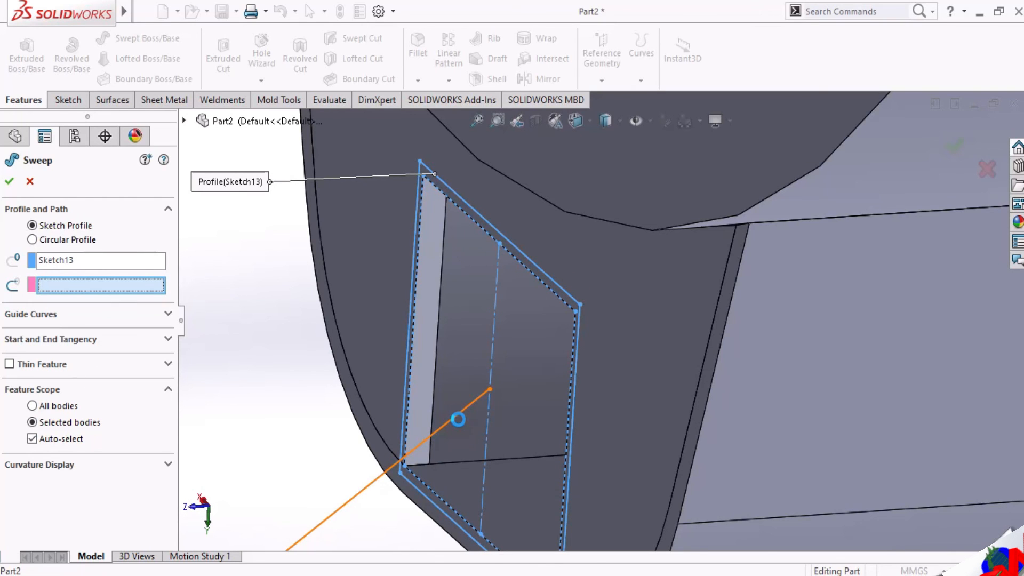
scroll(459, 420, up, 7)
middle_drag(459, 420, 512, 327)
scroll(678, 412, up, 3)
scroll(742, 378, down, 3)
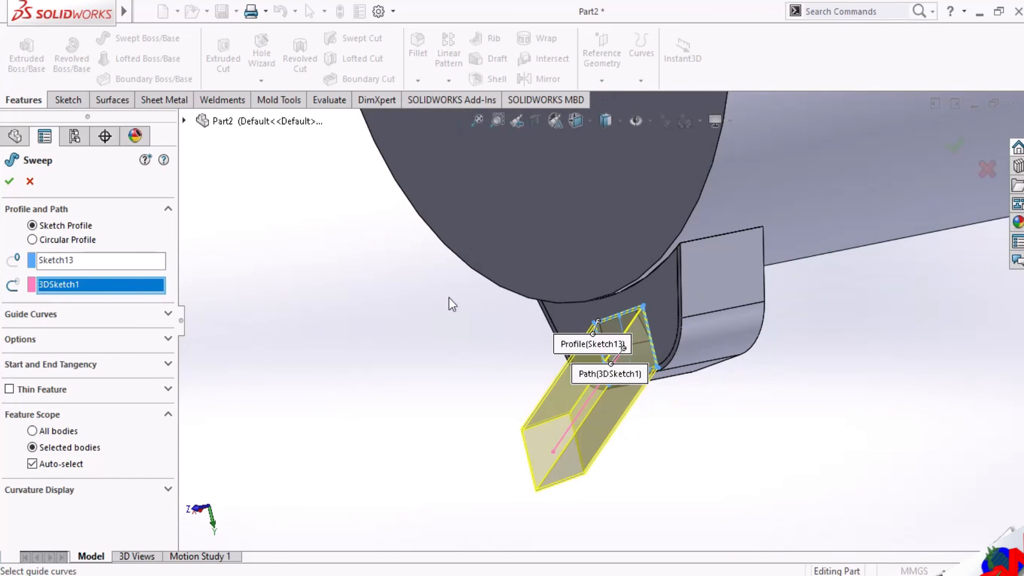
click(8, 182)
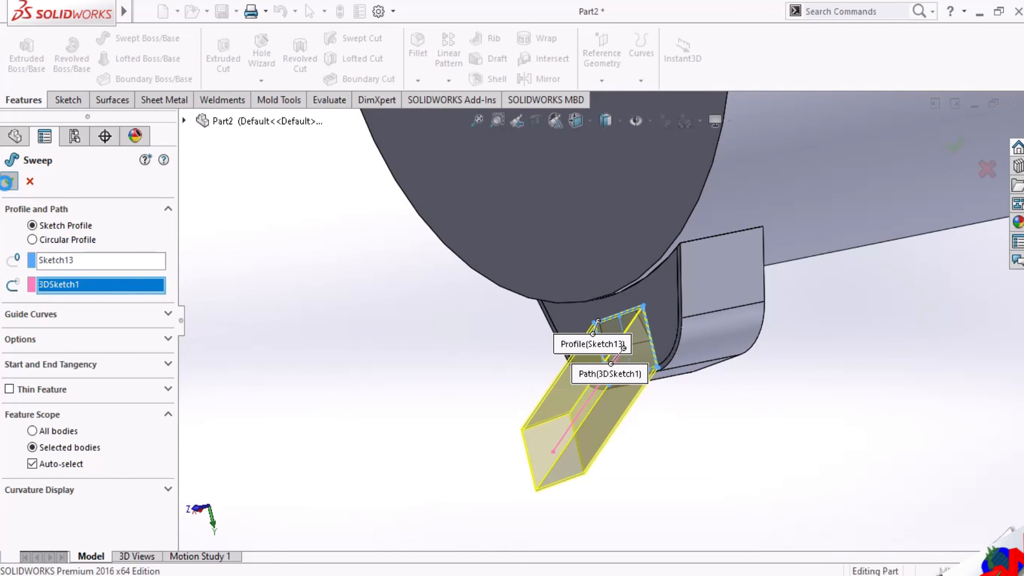
Save the part as Drum Luar in the Roasting Kopi folder.
middle_drag(626, 366, 692, 313)
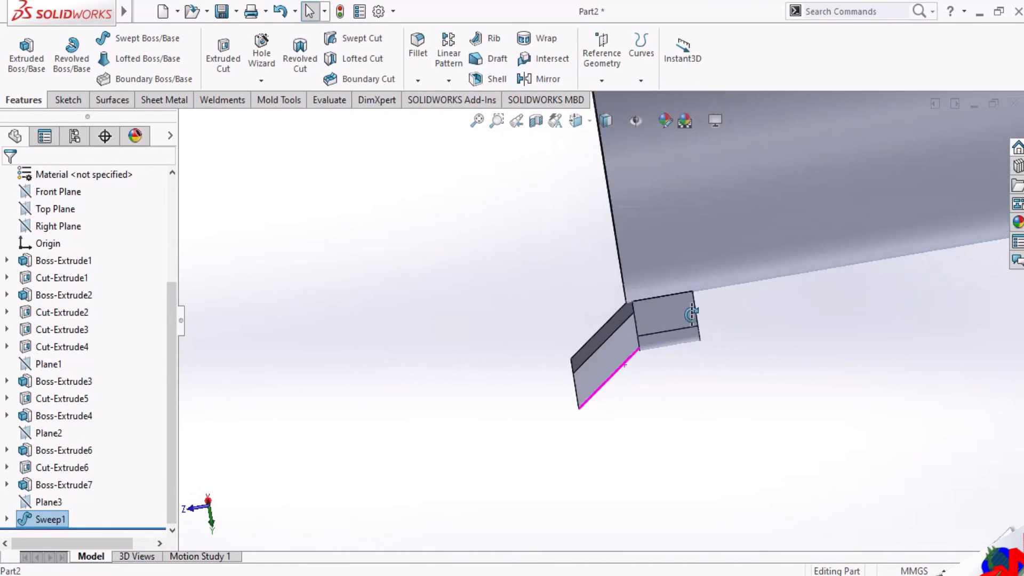
scroll(732, 285, up, 7)
middle_drag(732, 285, 649, 364)
scroll(641, 378, down, 7)
middle_drag(558, 355, 745, 251)
scroll(717, 256, up, 8)
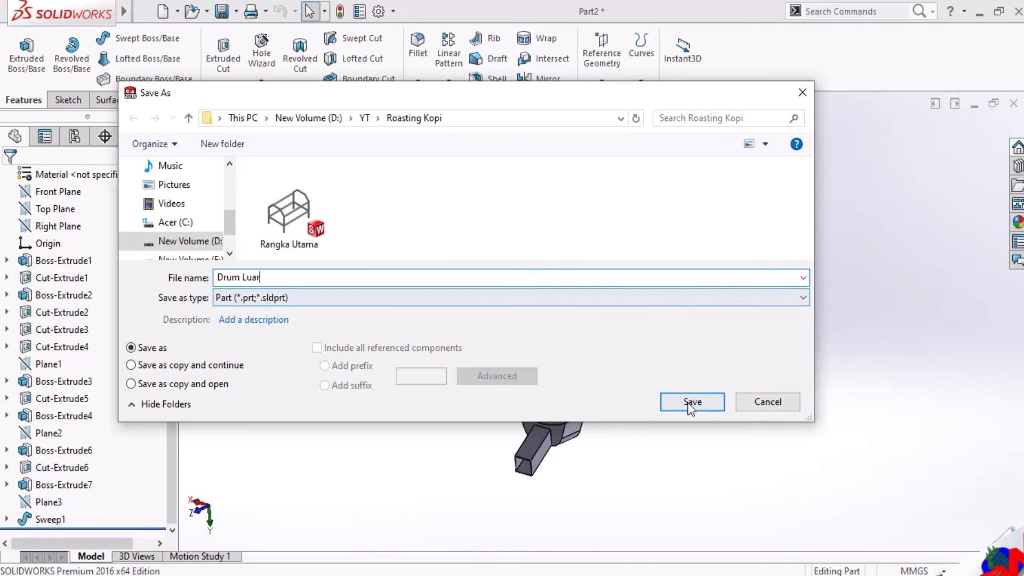
click(692, 404)
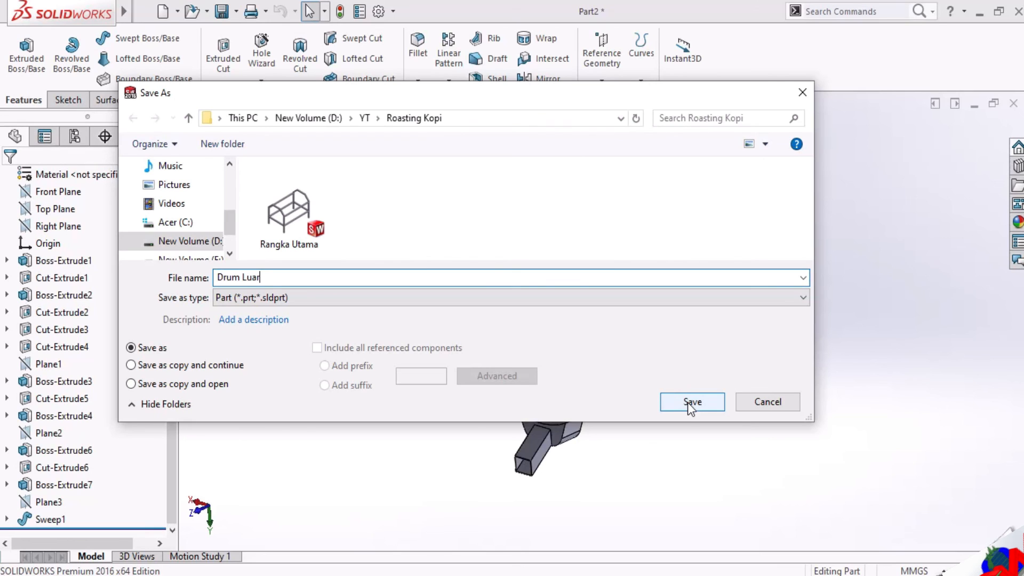
click(691, 403)
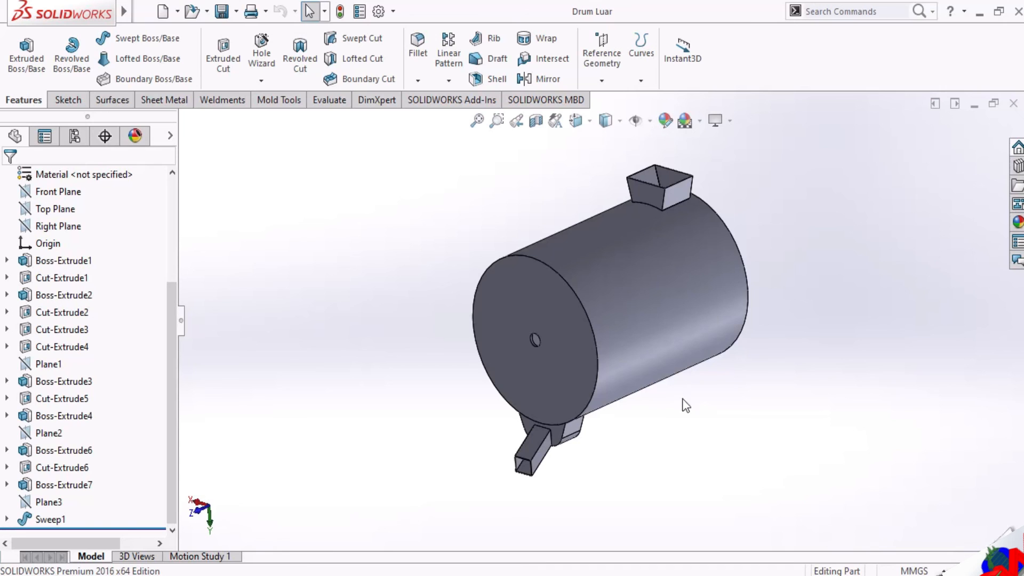
Close the Drum Luar part document.
scroll(619, 322, up, 5)
scroll(619, 322, down, 3)
click(777, 263)
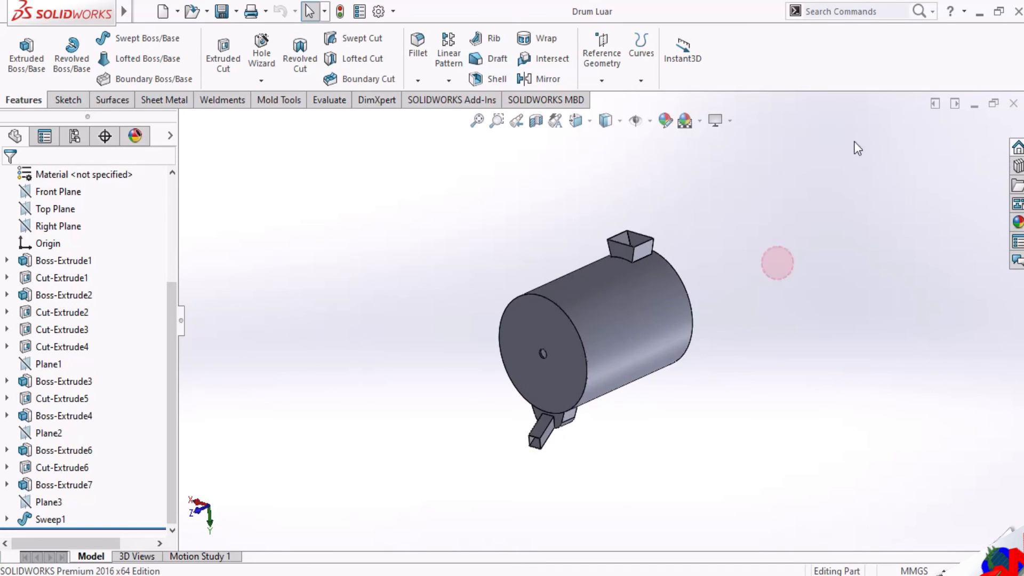
click(1011, 105)
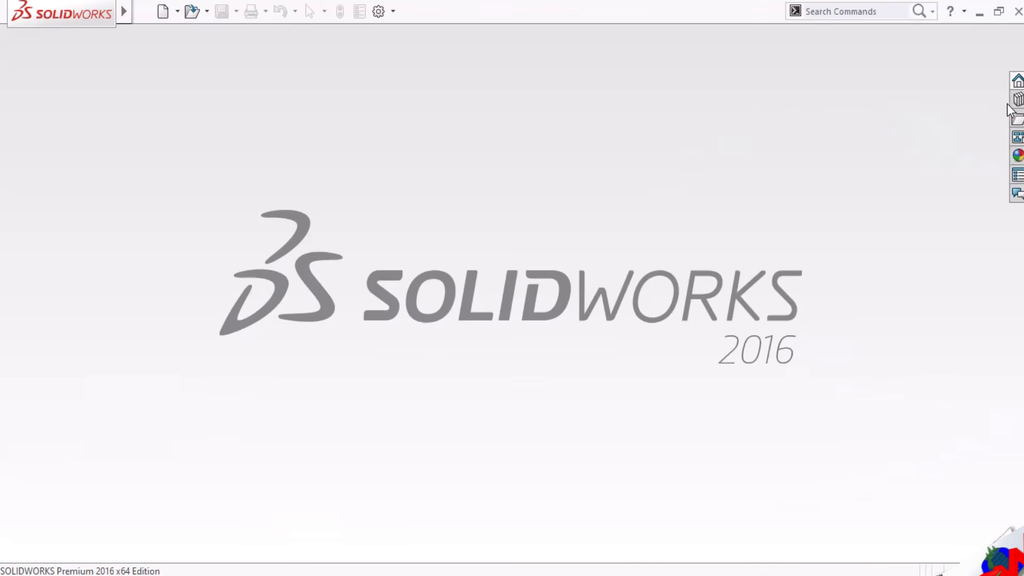
click(183, 574)
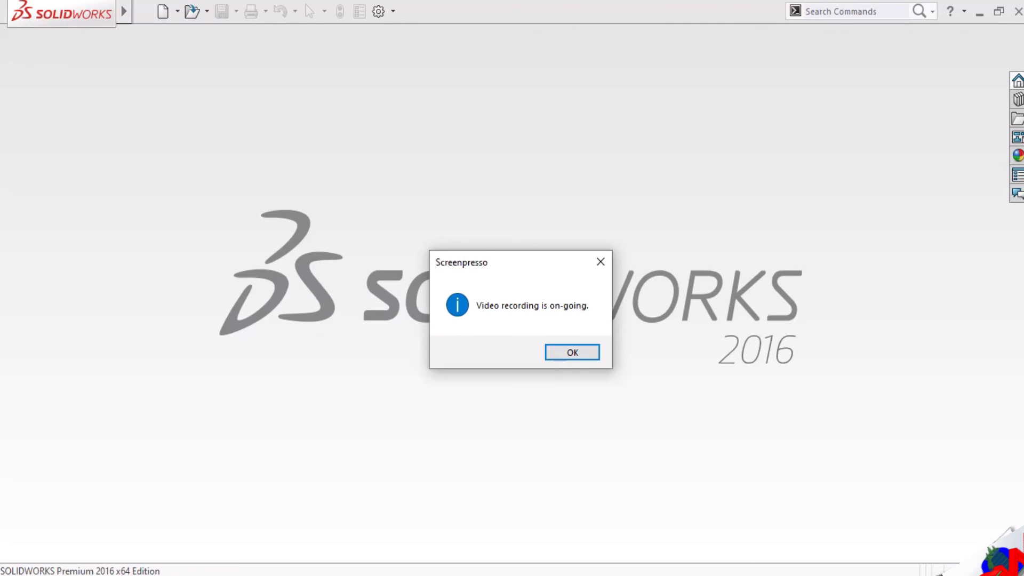
click(572, 353)
click(869, 575)
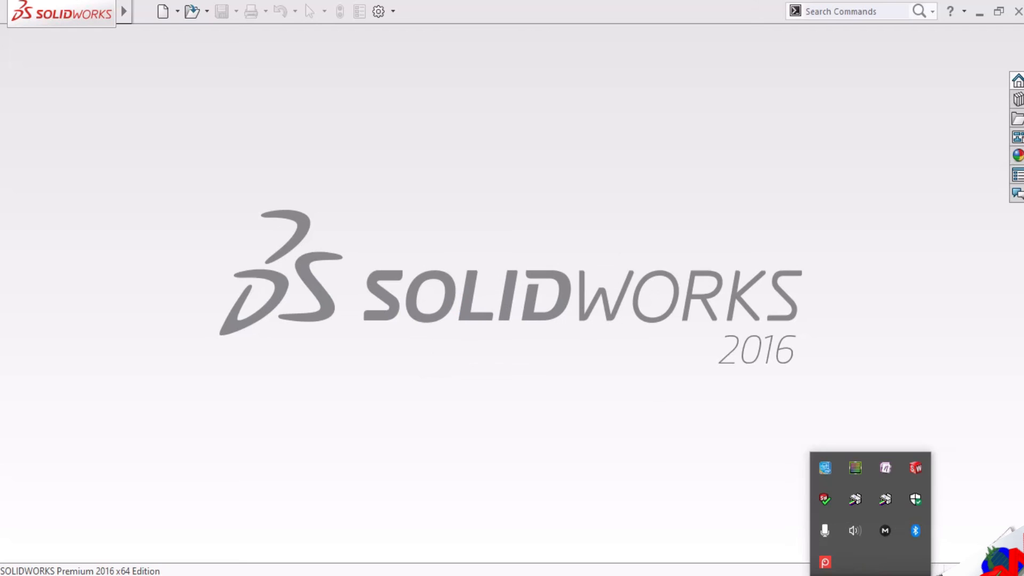
right_click(821, 563)
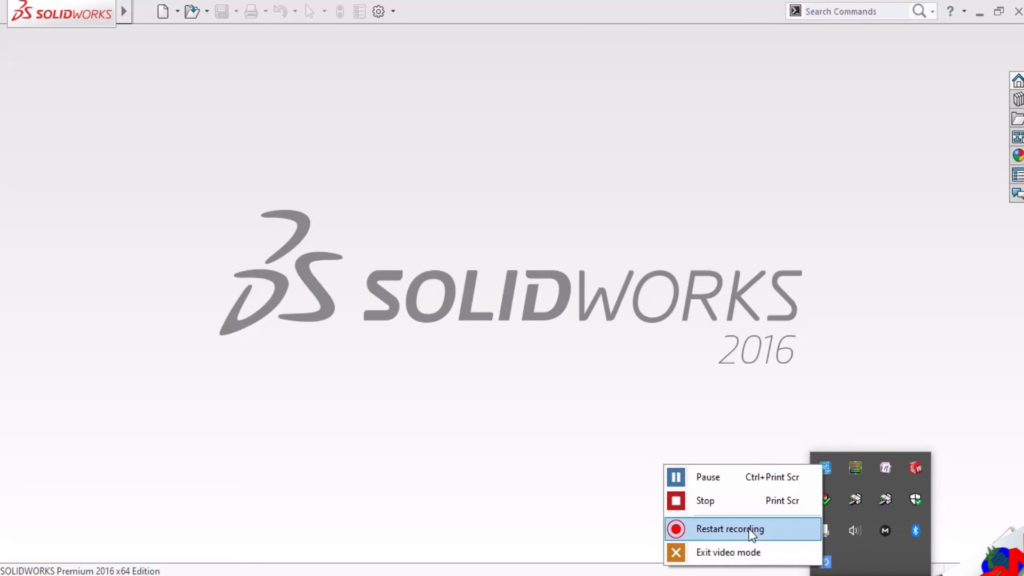